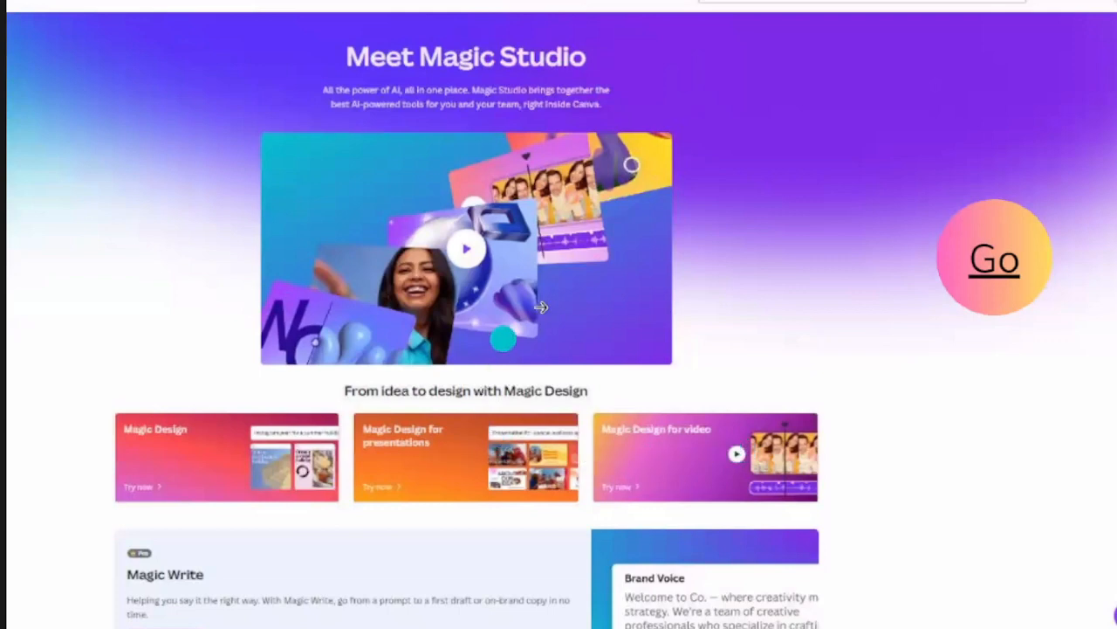
Open the Canva home page and go to its Magic Studio section
left_click(1009, 272)
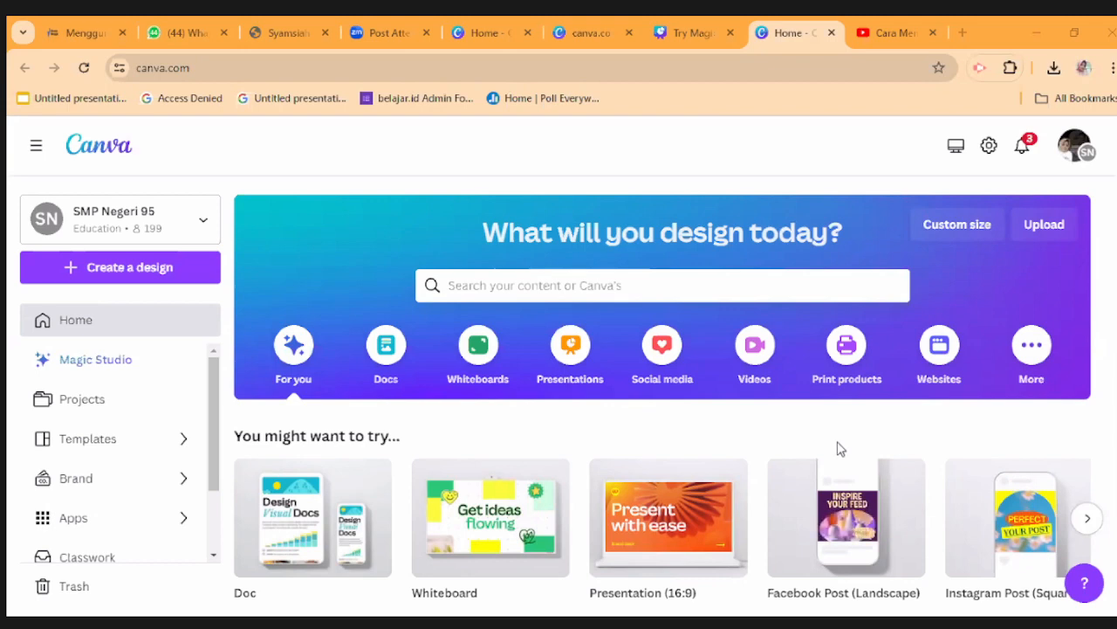
scroll(838, 384, "down", 1)
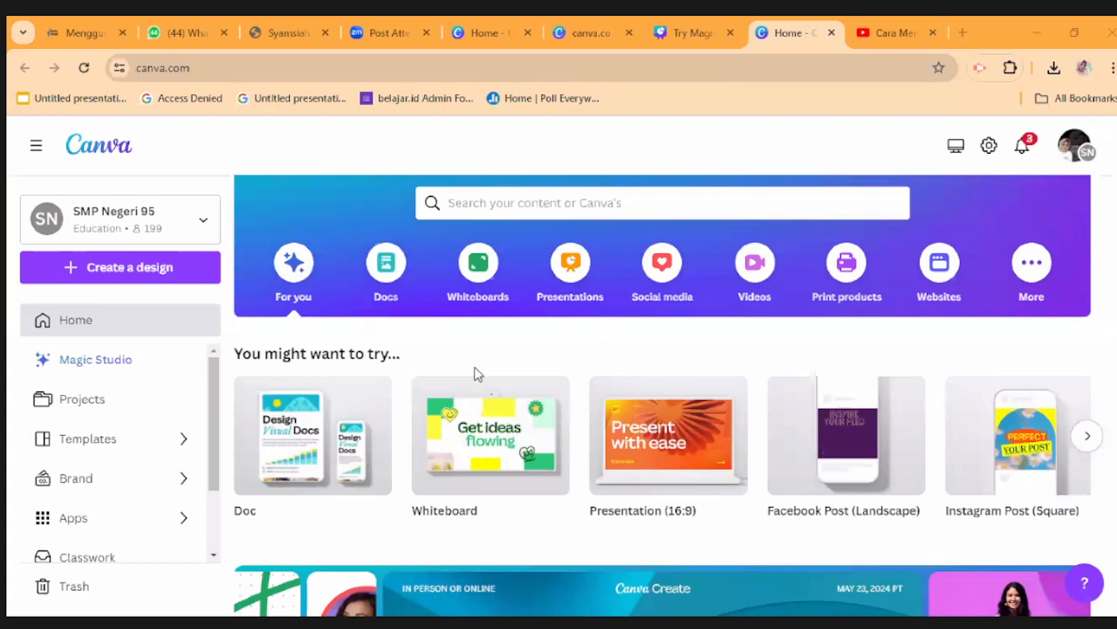
scroll(627, 362, "down", 1)
scroll(625, 376, "down", 2)
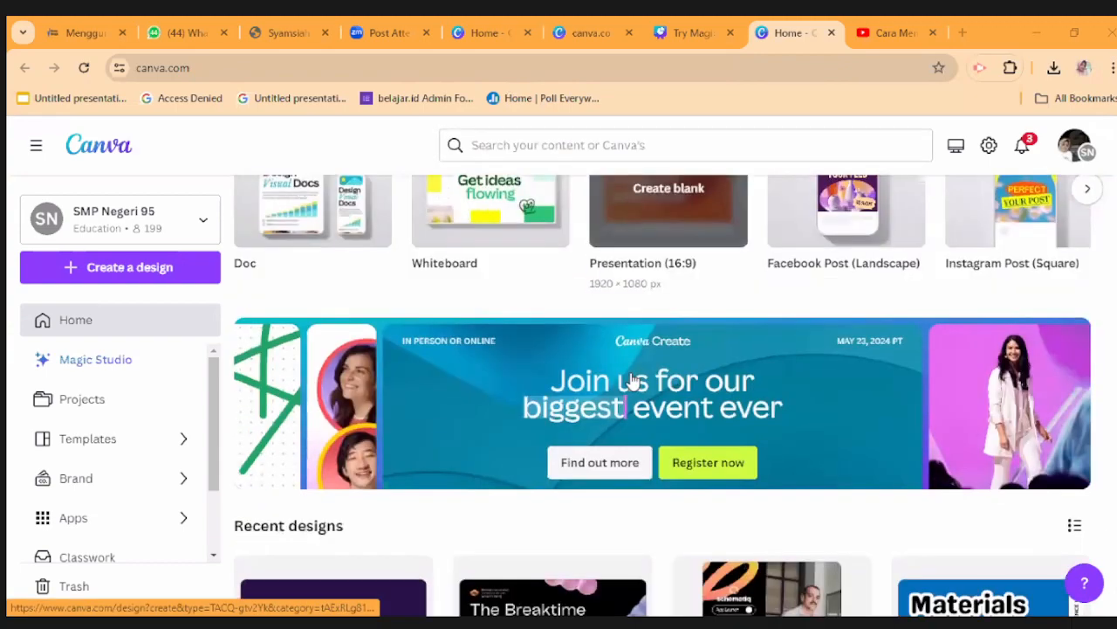
scroll(632, 382, "up", 4)
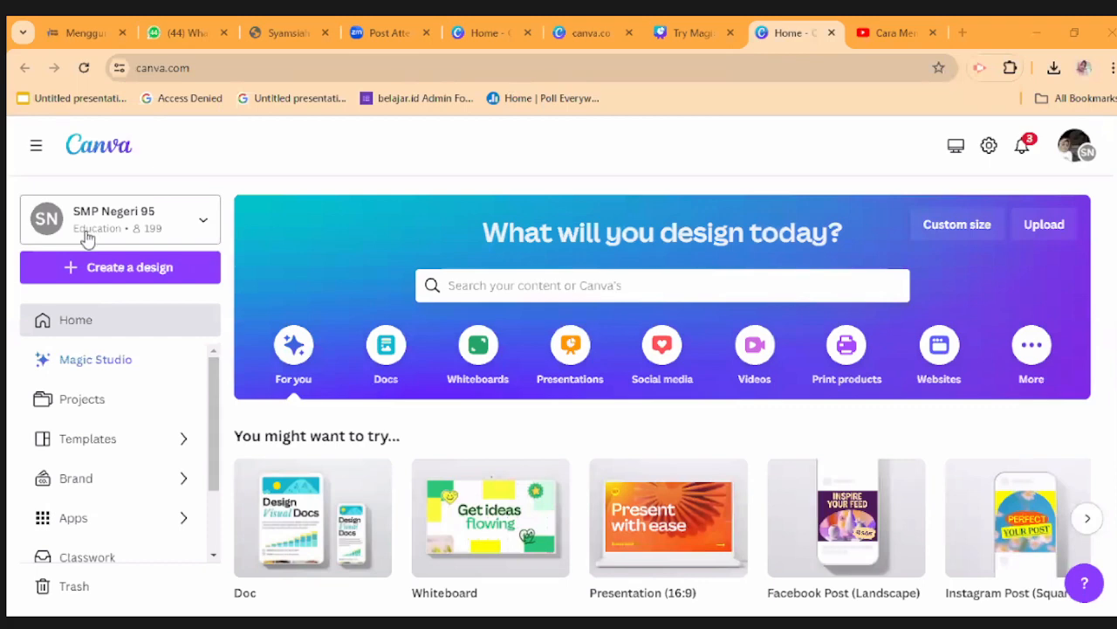
left_click(93, 370)
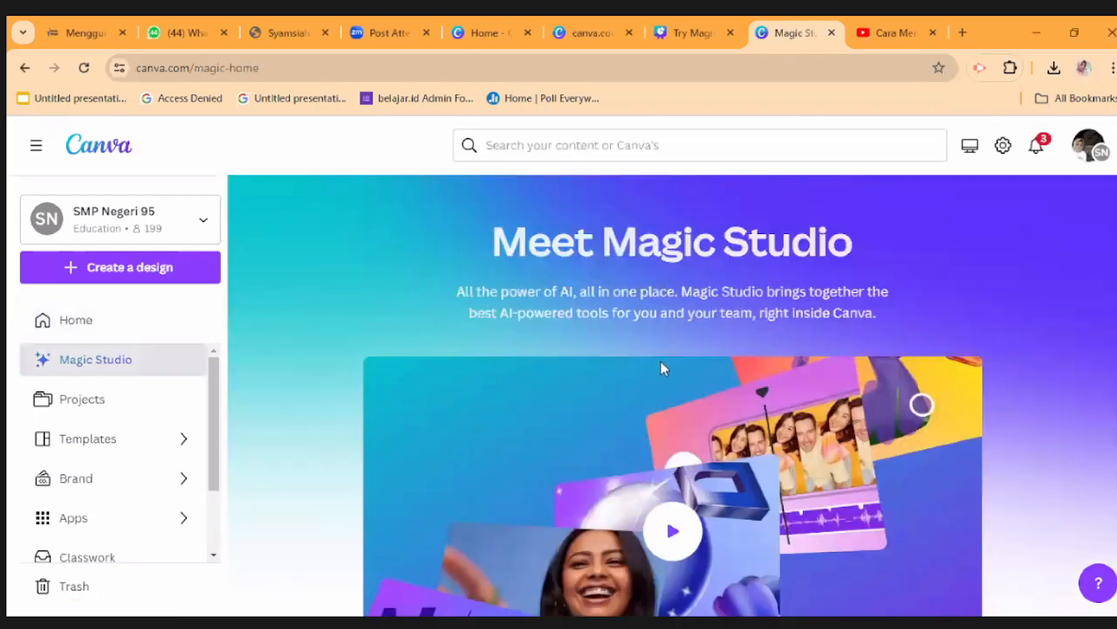
Look through the Magic Studio overview of AI tools, from Magic Design and Magic Write to Magic Media and the Magic editing tools
scroll(679, 362, "down", 2)
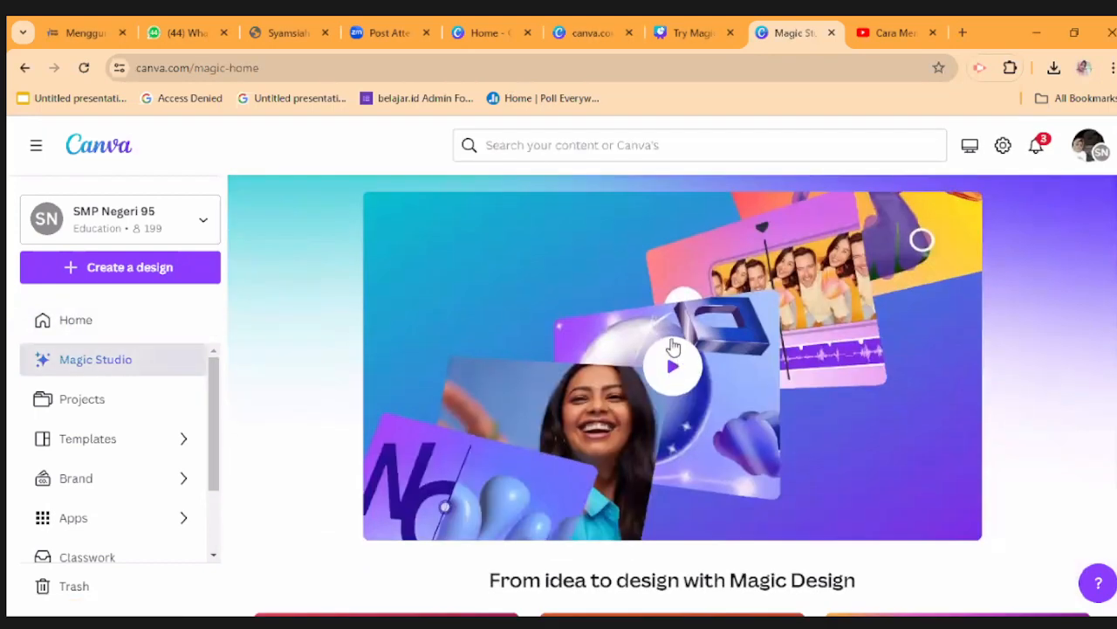
scroll(667, 345, "up", 2)
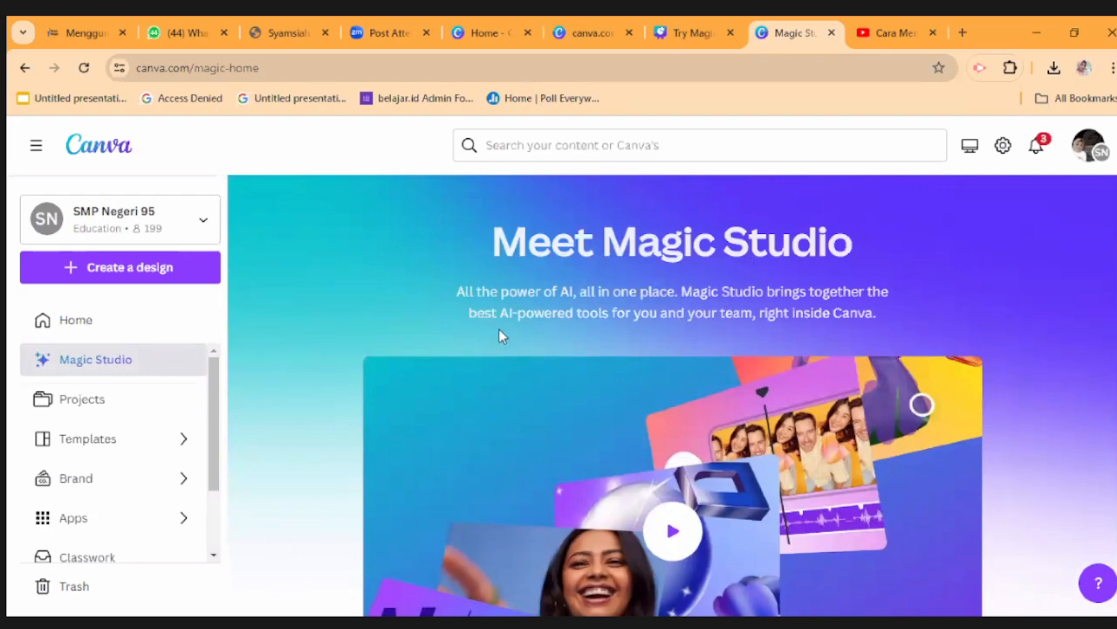
scroll(502, 336, "down", 4)
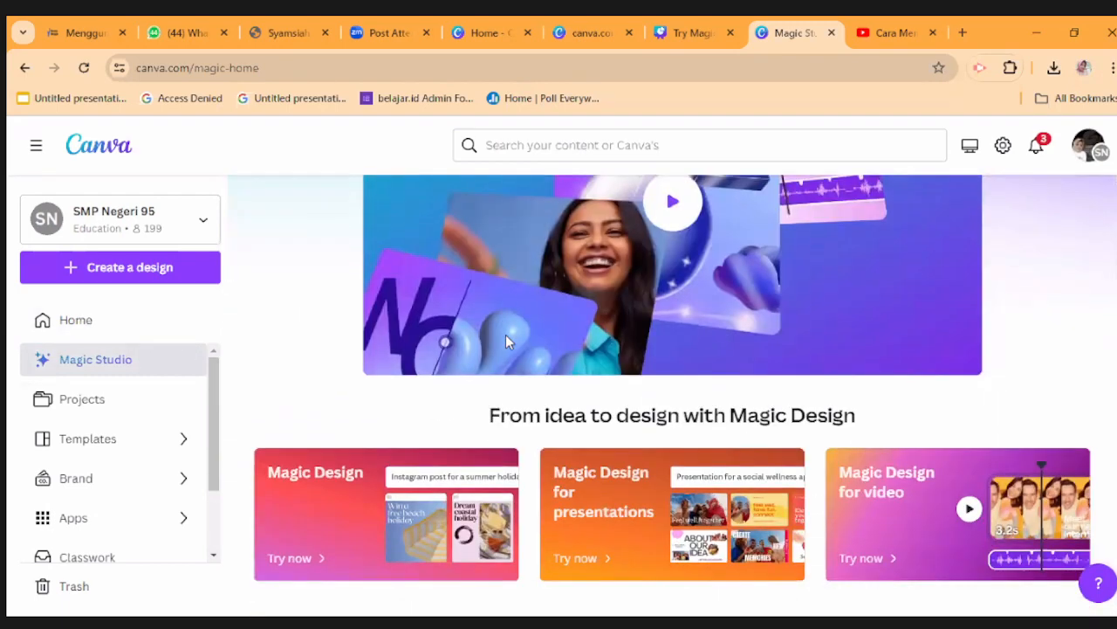
scroll(442, 434, "down", 1)
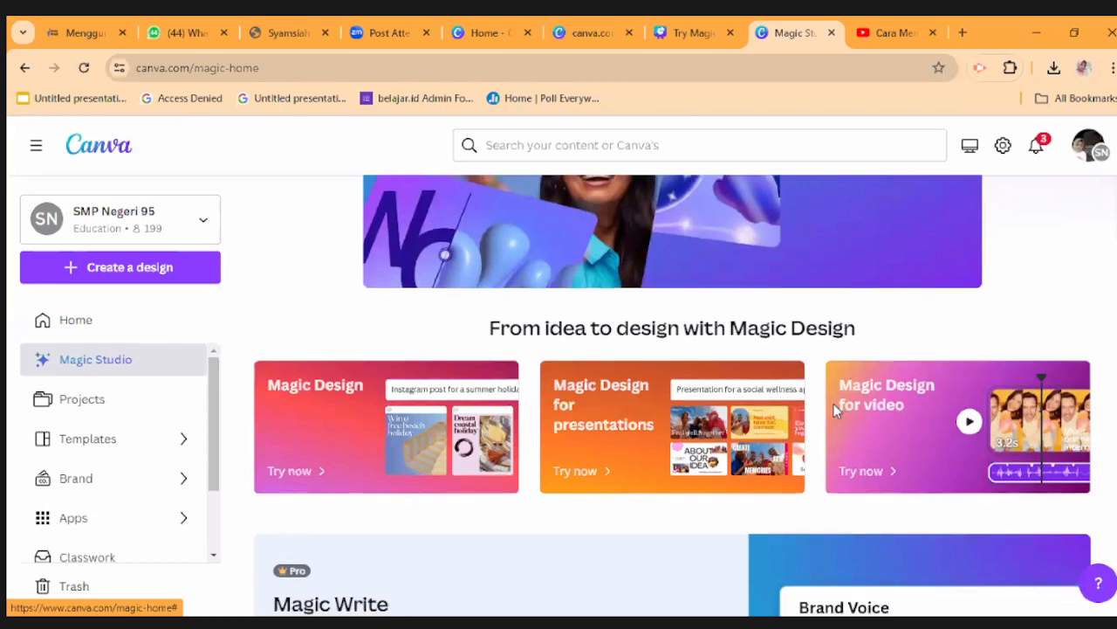
scroll(833, 404, "down", 3)
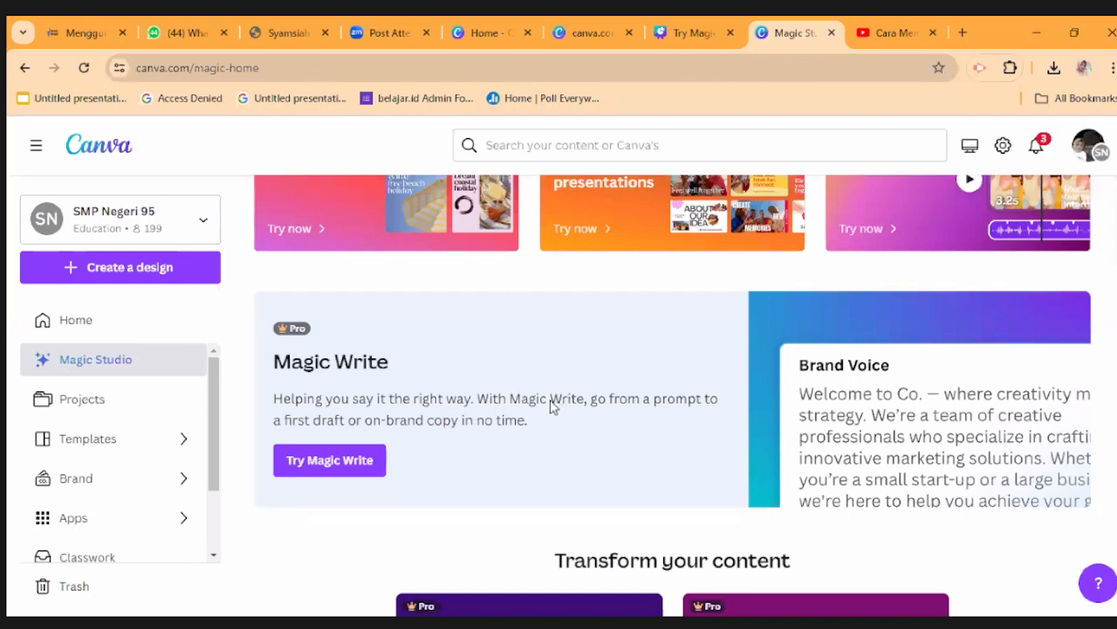
scroll(548, 412, "down", 2)
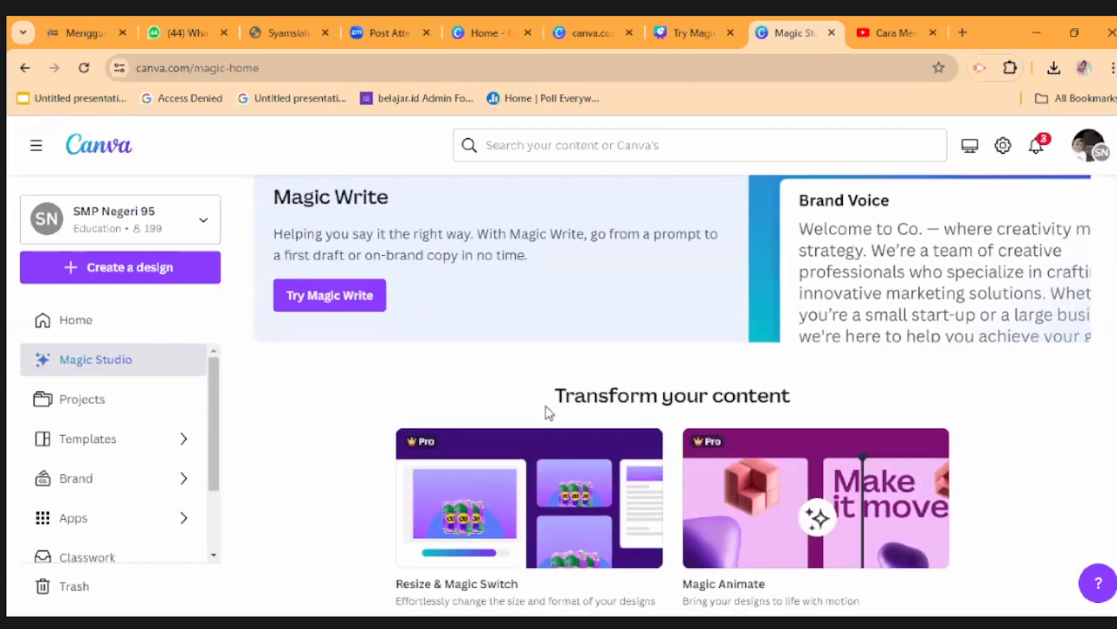
scroll(575, 364, "down", 1)
scroll(574, 365, "down", 1)
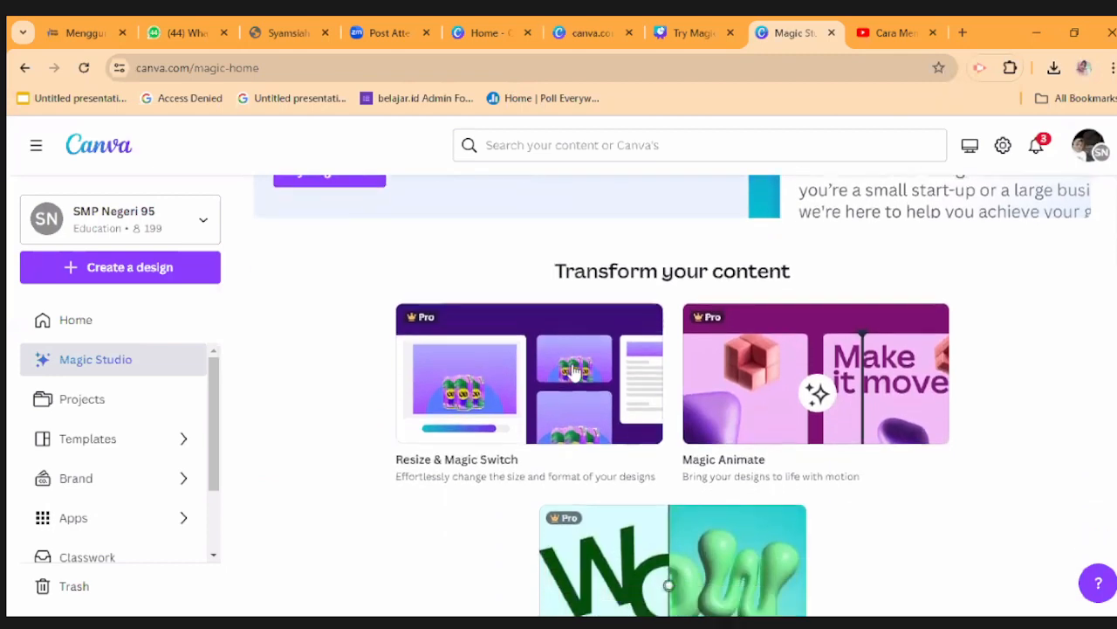
scroll(576, 375, "down", 1)
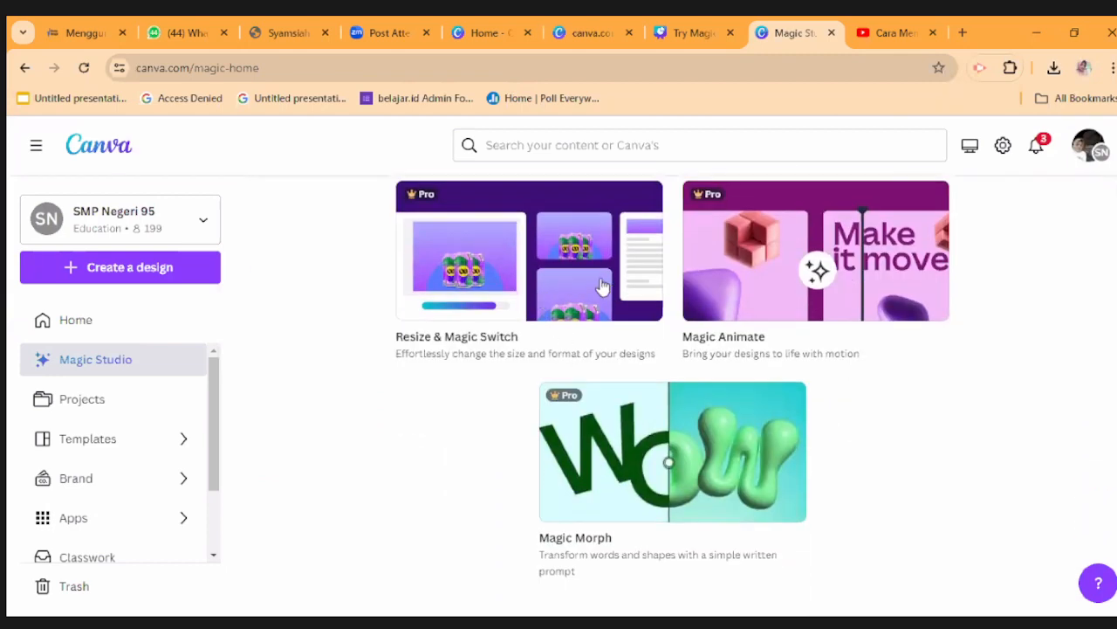
scroll(764, 282, "down", 1)
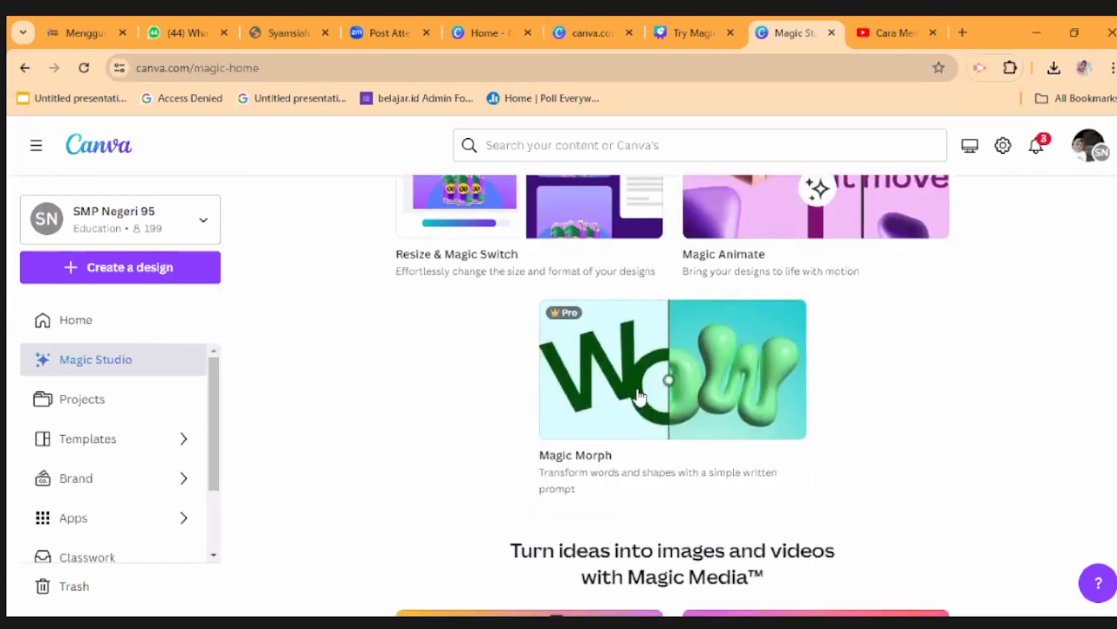
scroll(624, 405, "down", 2)
scroll(623, 400, "down", 1)
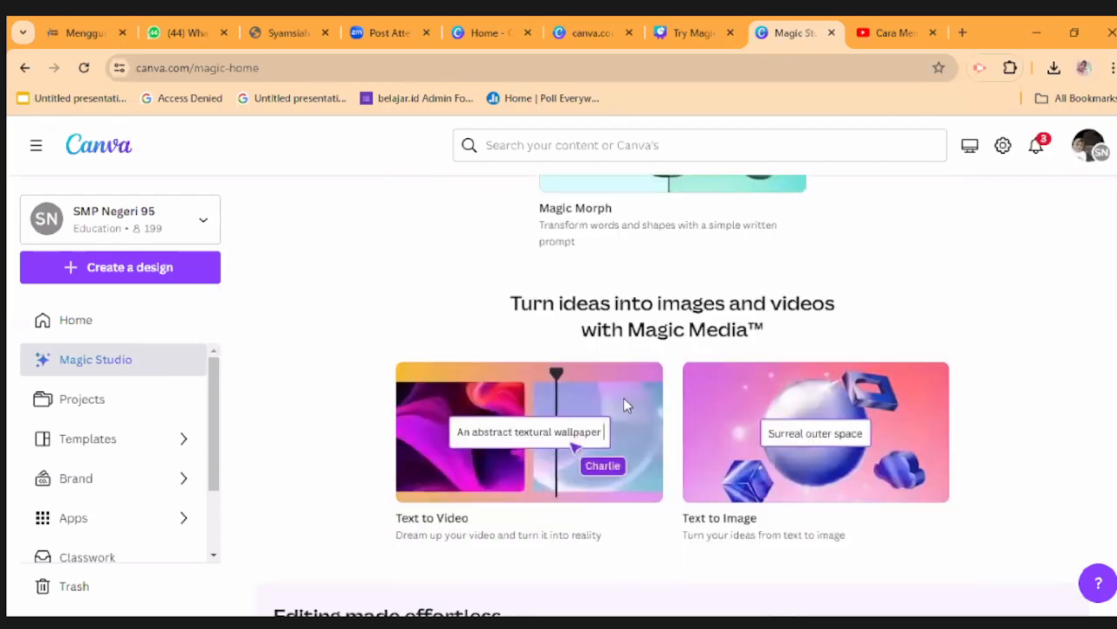
scroll(621, 407, "down", 2)
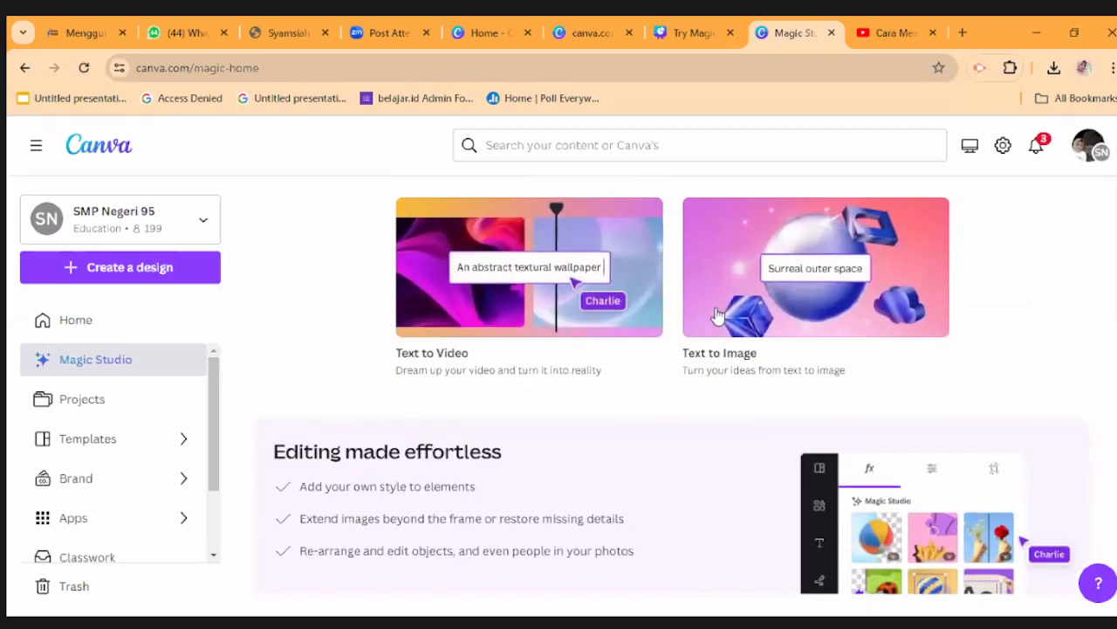
scroll(771, 298, "down", 2)
scroll(771, 298, "down", 3)
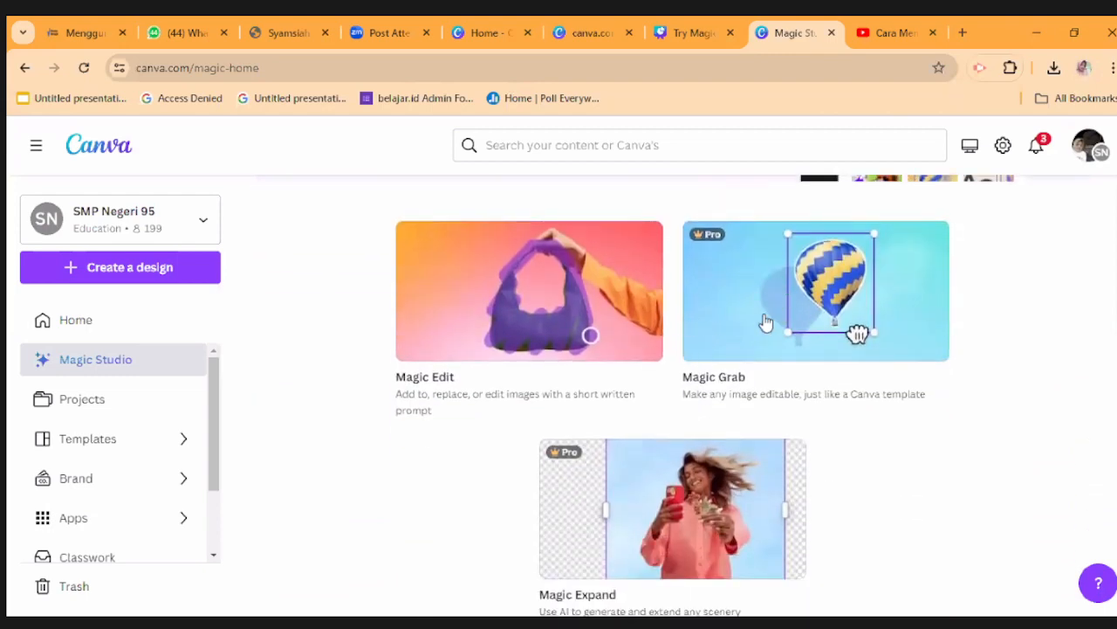
Open the Magic Grab practice design from the Magic Studio overview
scroll(746, 311, "up", 1)
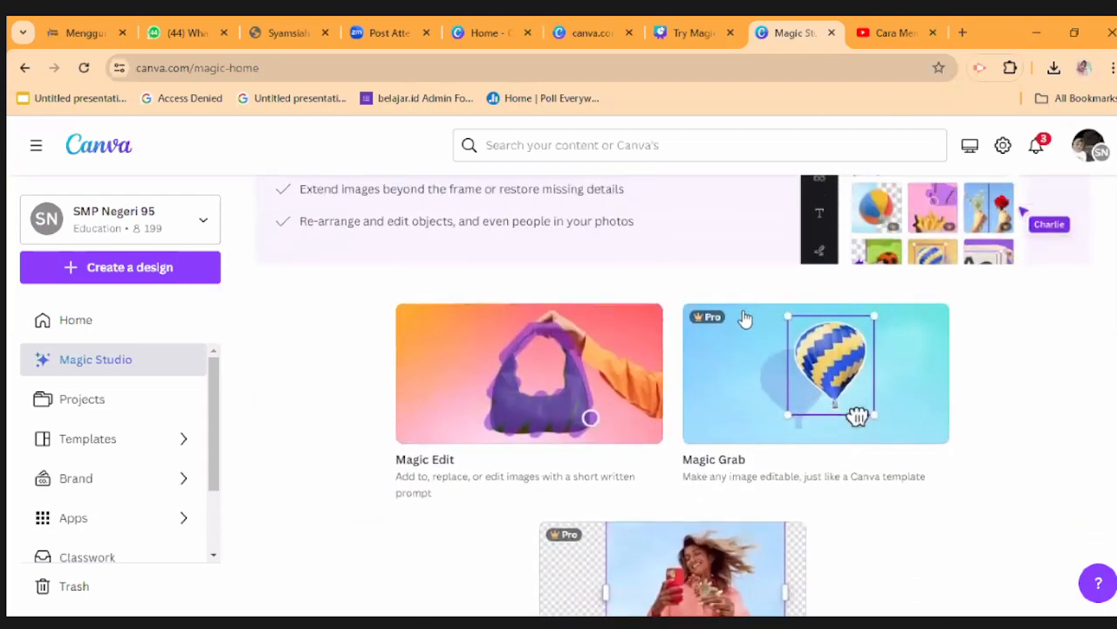
scroll(745, 319, "down", 1)
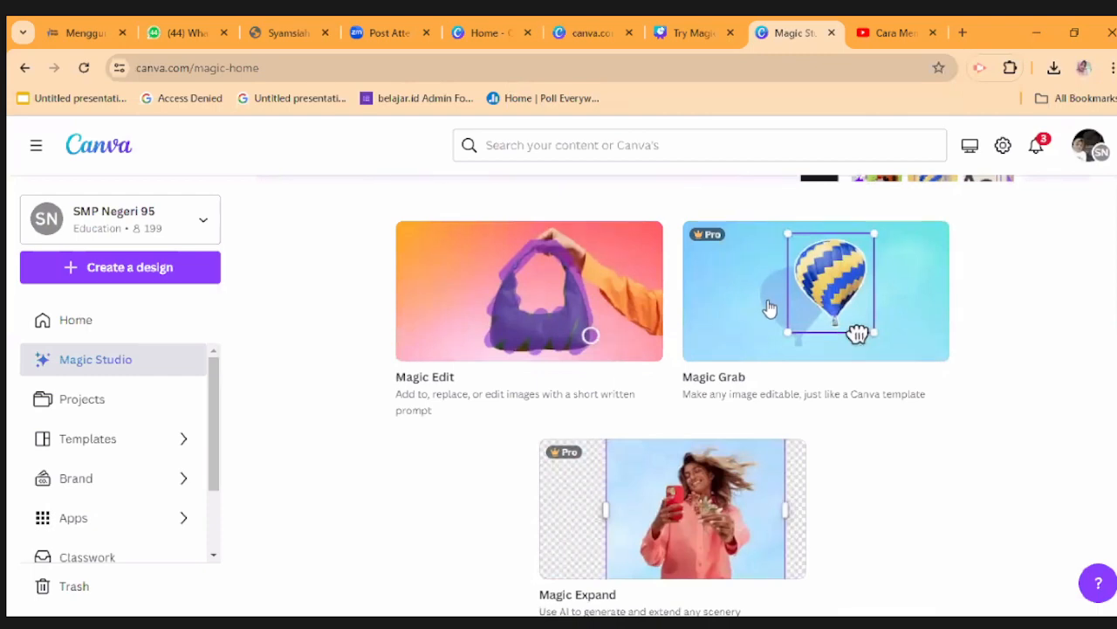
left_click(768, 308)
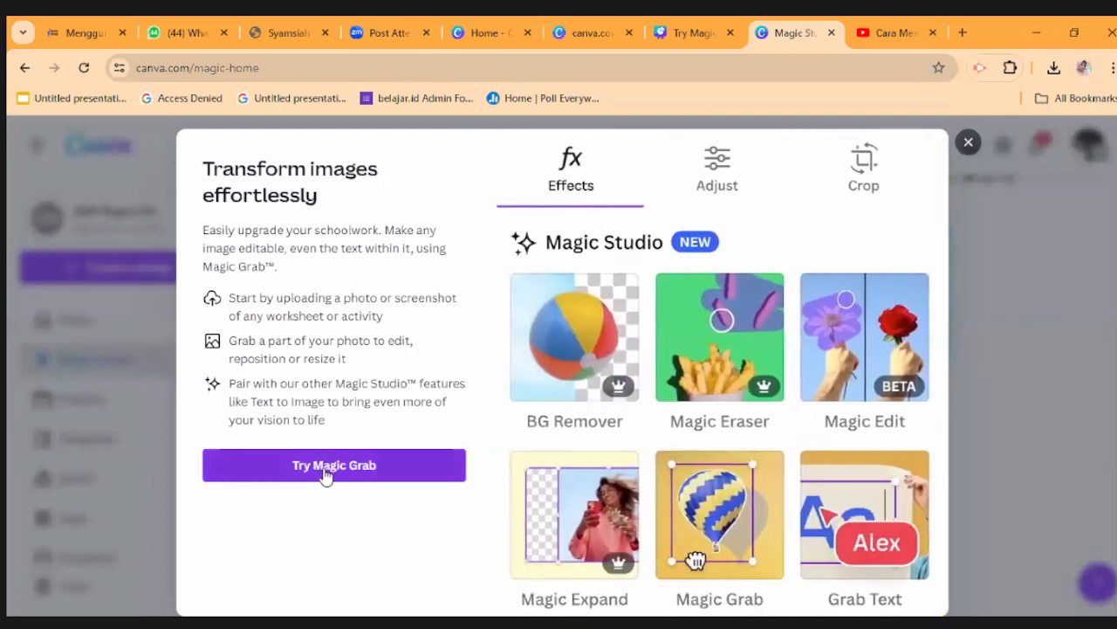
left_click(325, 473)
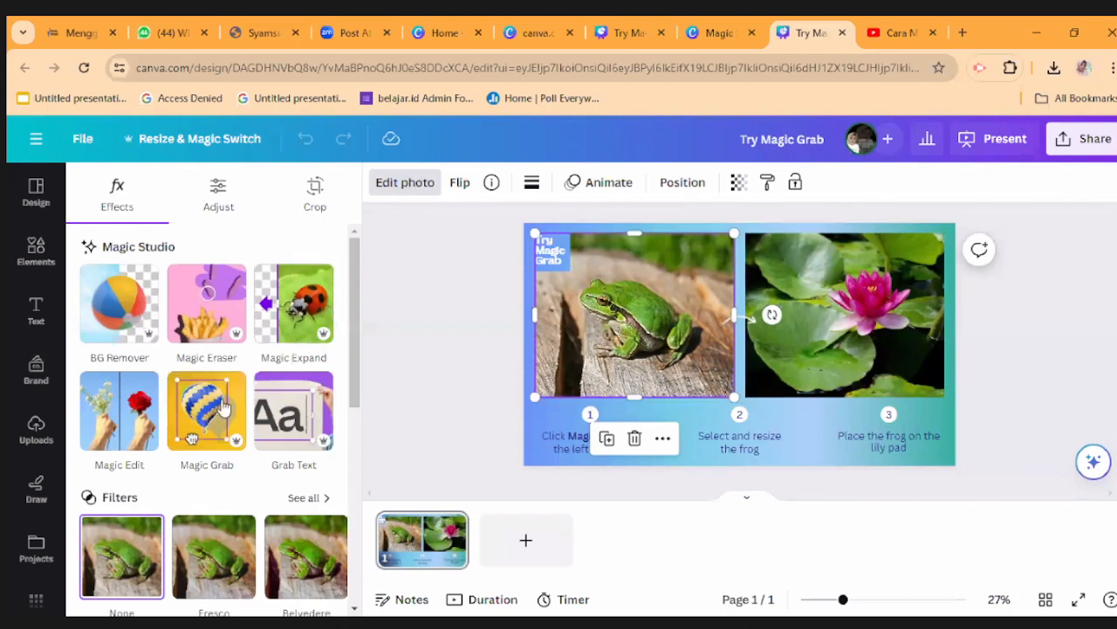
Separate the frog from its photo with Magic Grab, then move it onto the lily pad photo and shrink it to fit
left_click(210, 425)
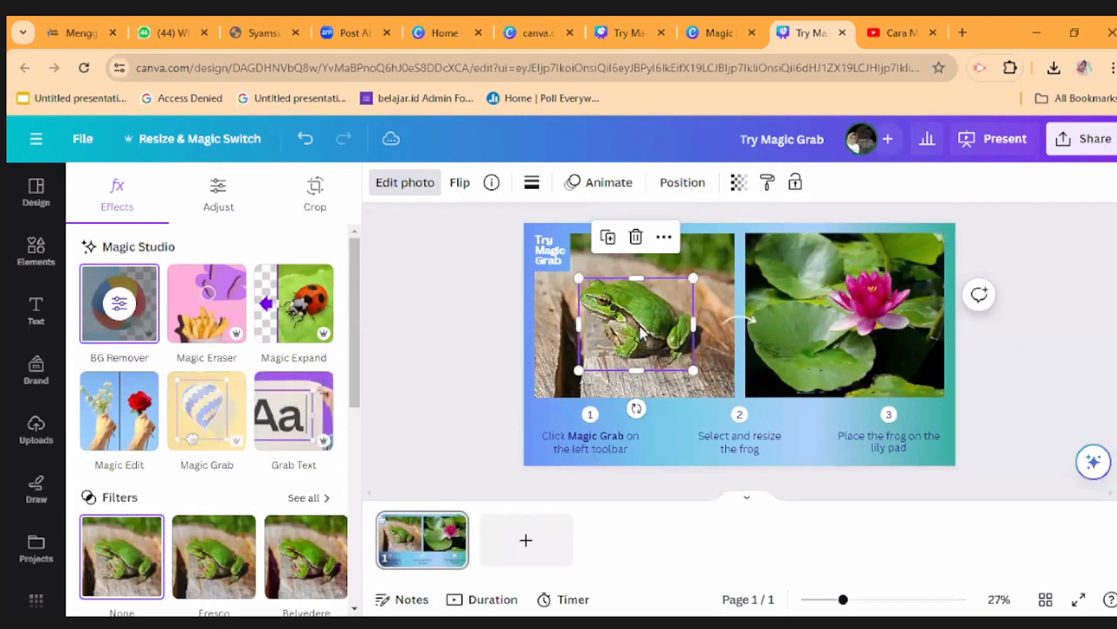
left_click_drag(646, 334, 805, 348)
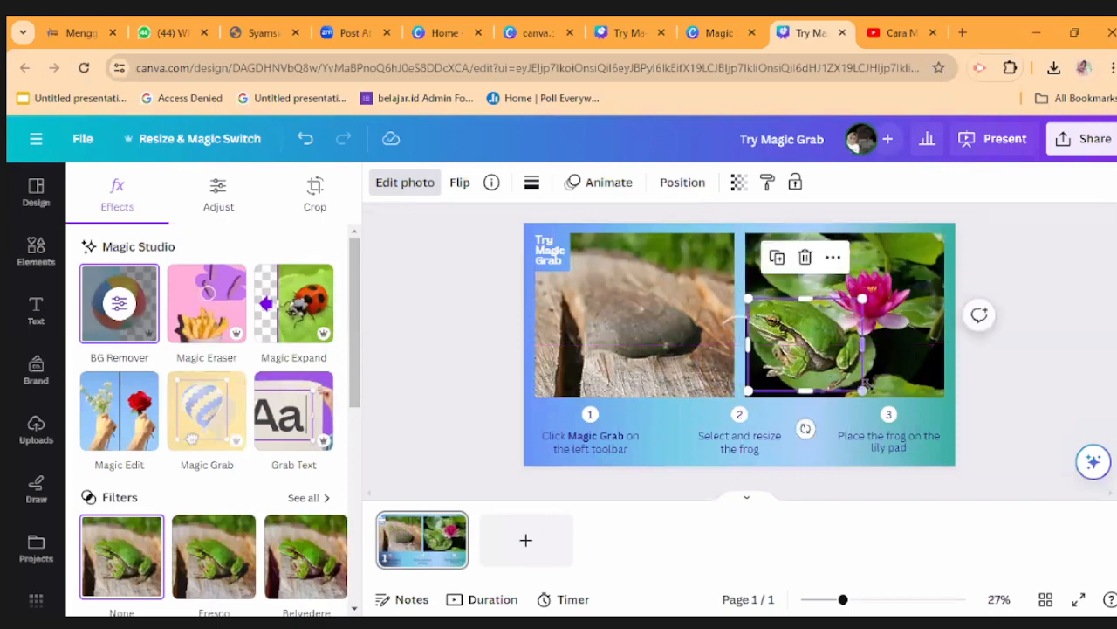
left_click_drag(864, 391, 822, 339)
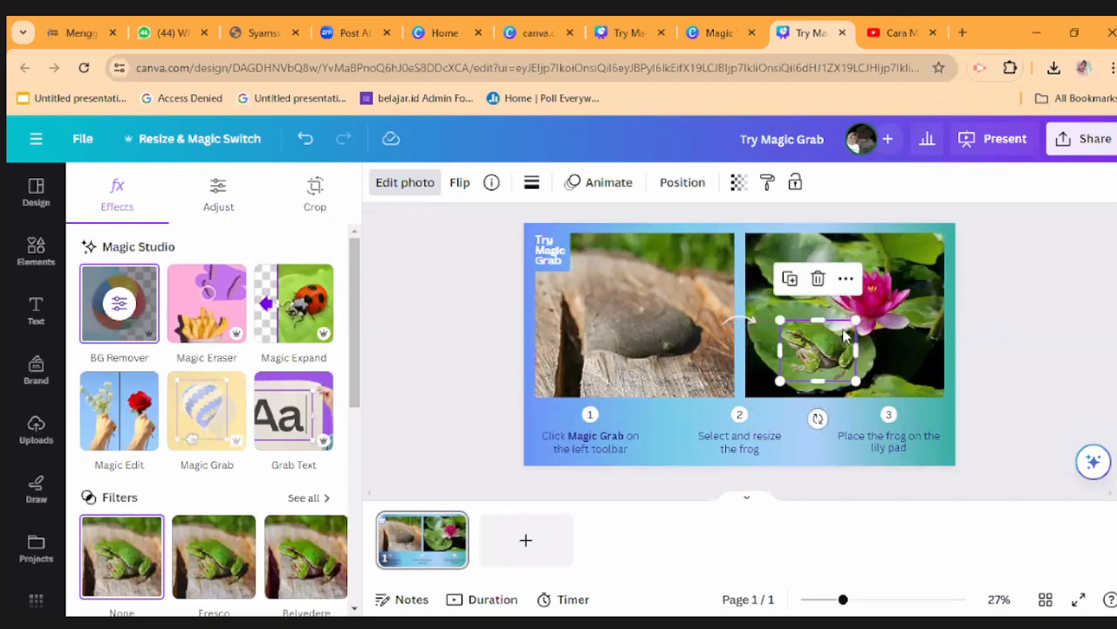
left_click(1030, 259)
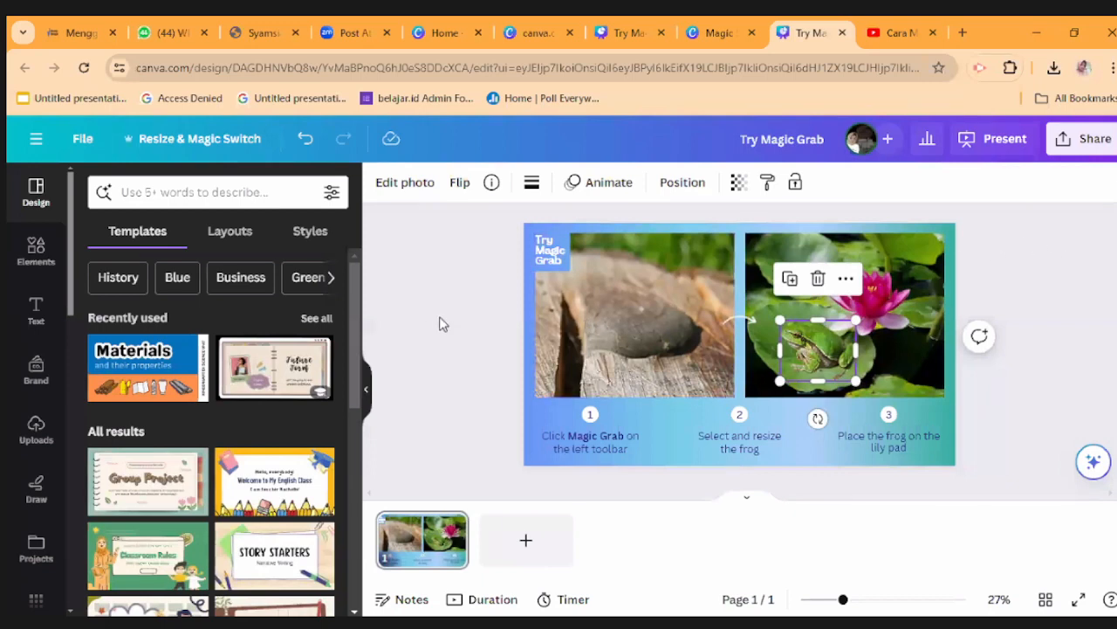
Undo the frog's resizing, its move and the Magic Grab effect
key("ctrl+z")
key("ctrl+z")
key("ctrl+z")
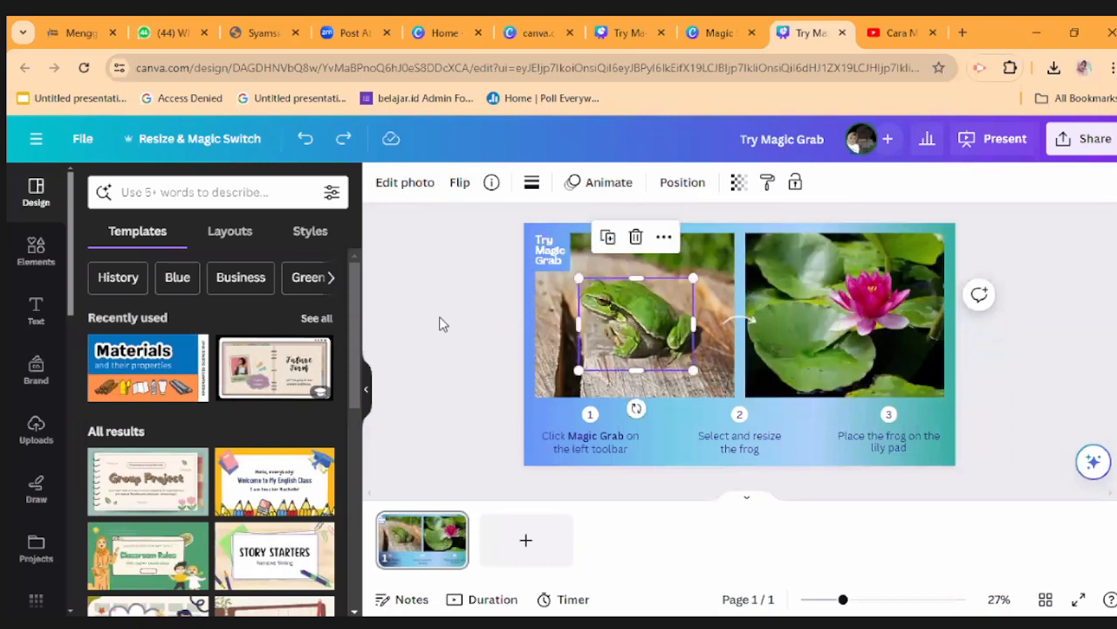
key("ctrl+z")
key("ctrl+z")
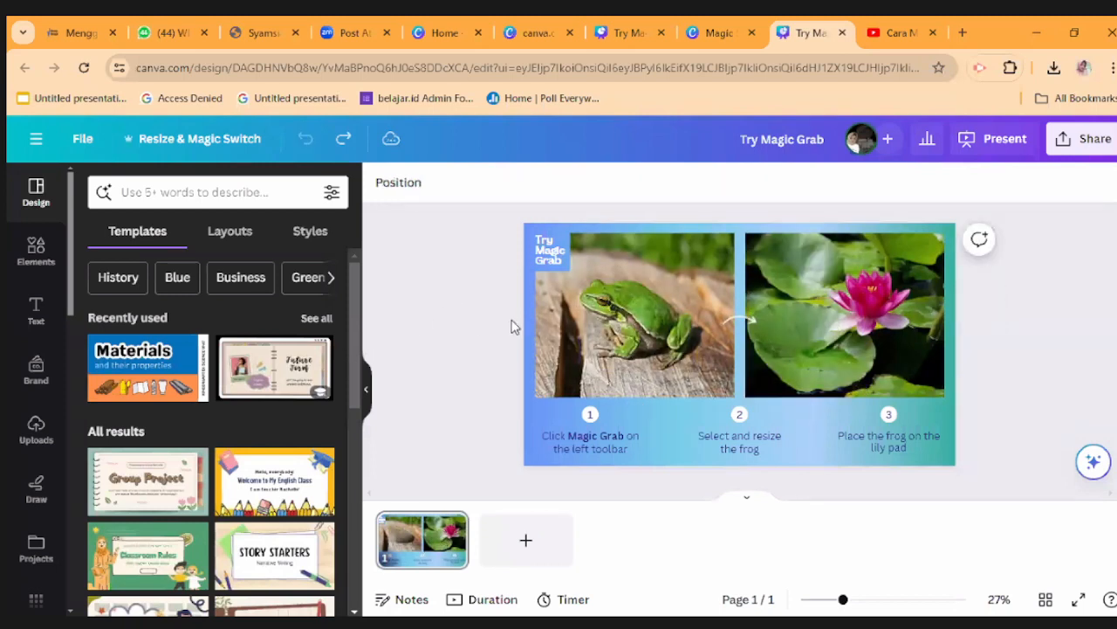
Select the frog photo, open its photo editing options and apply Magic Grab to separate the frog
left_click(641, 322)
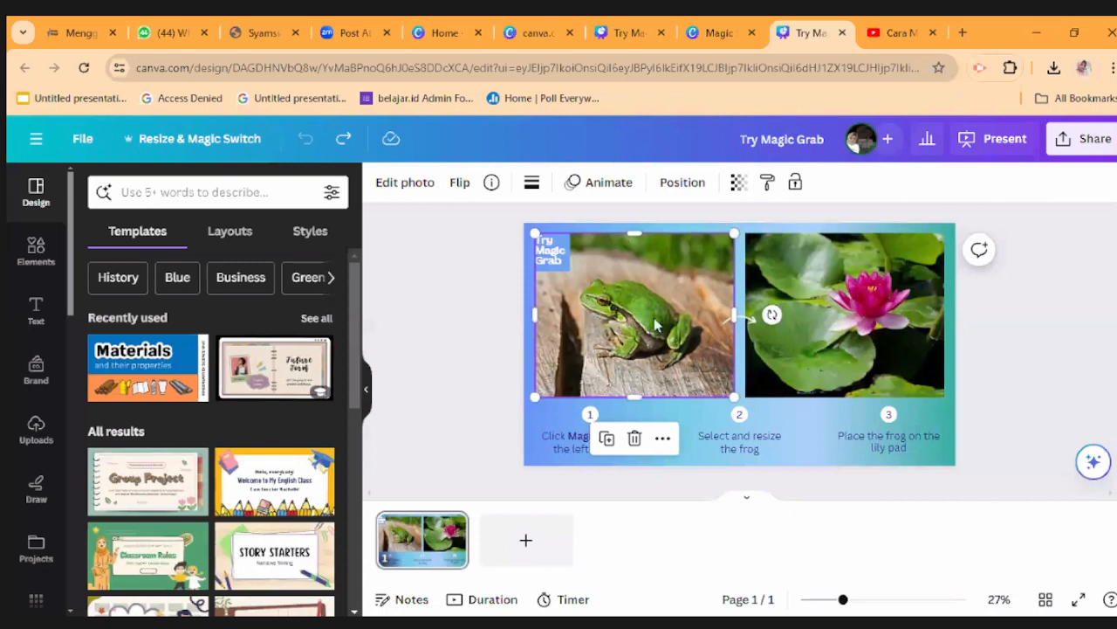
left_click(403, 185)
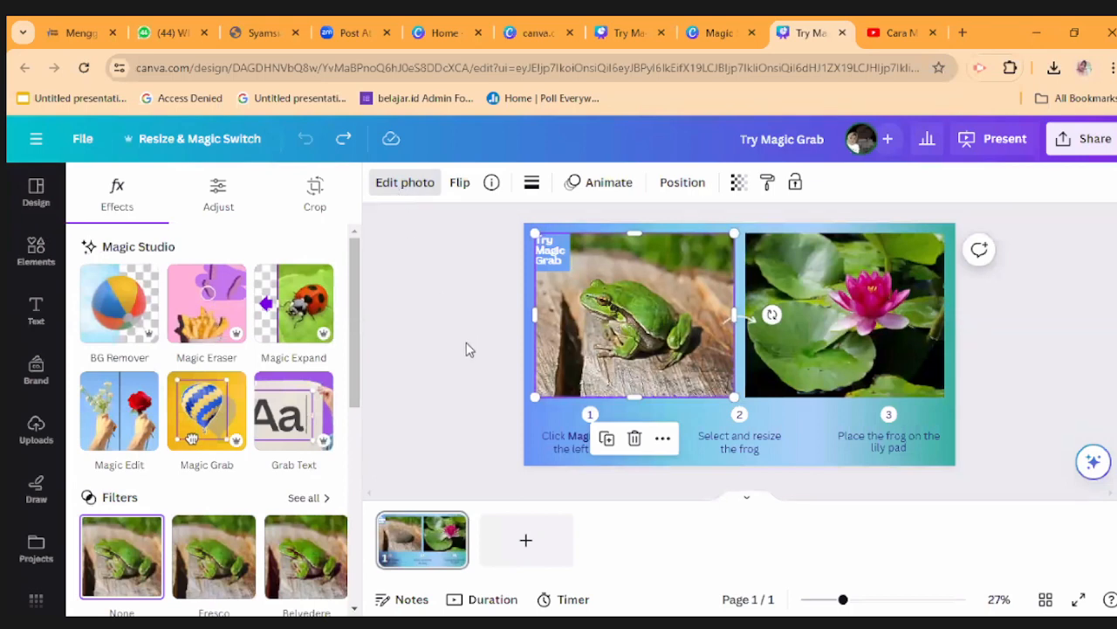
key("Escape")
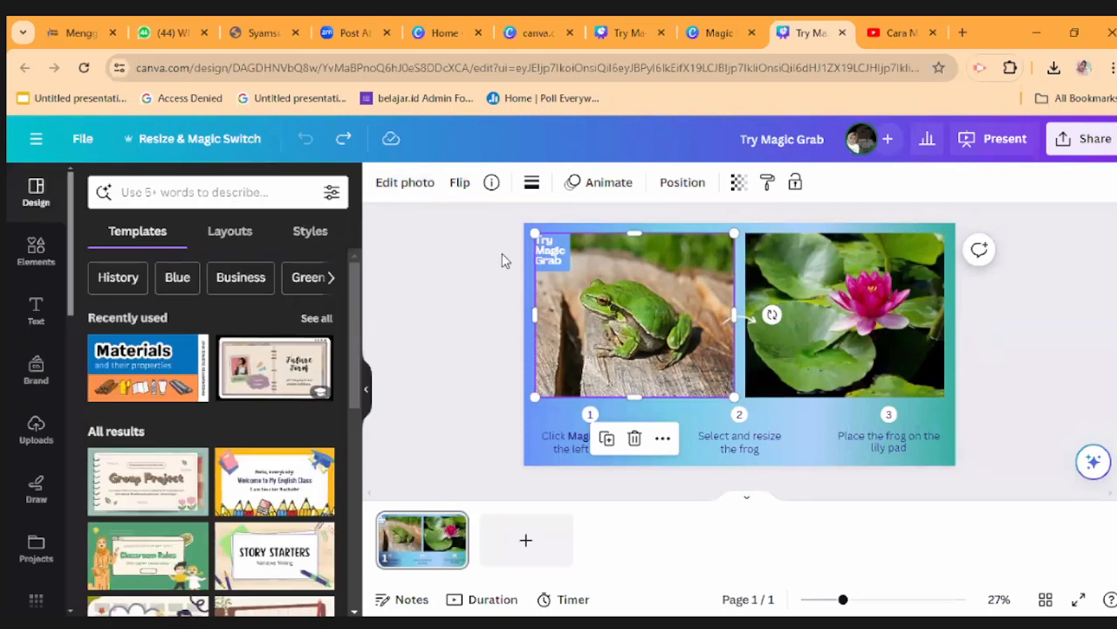
left_click(396, 187)
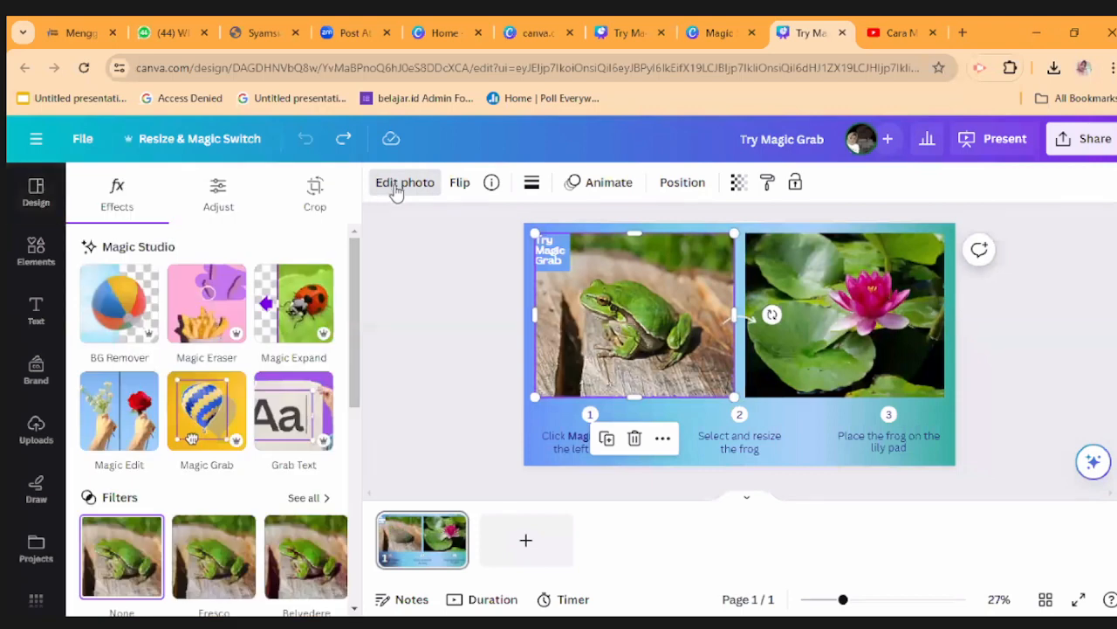
left_click(204, 412)
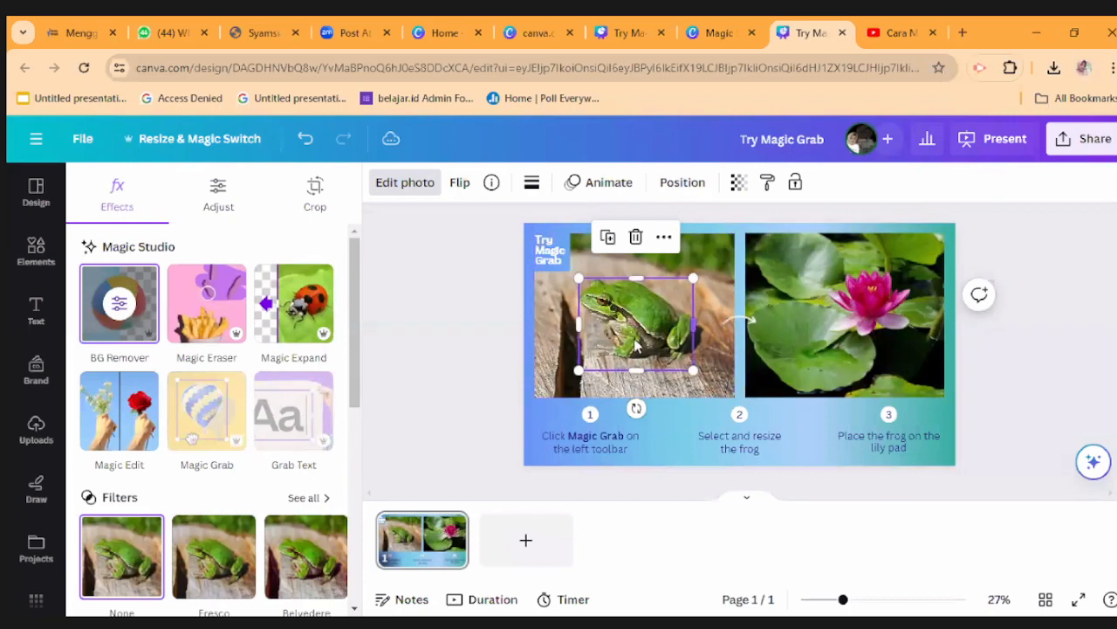
Place the separated frog on the lily pad below the pink flower at a reduced size, and deselect it
left_click_drag(631, 332, 820, 345)
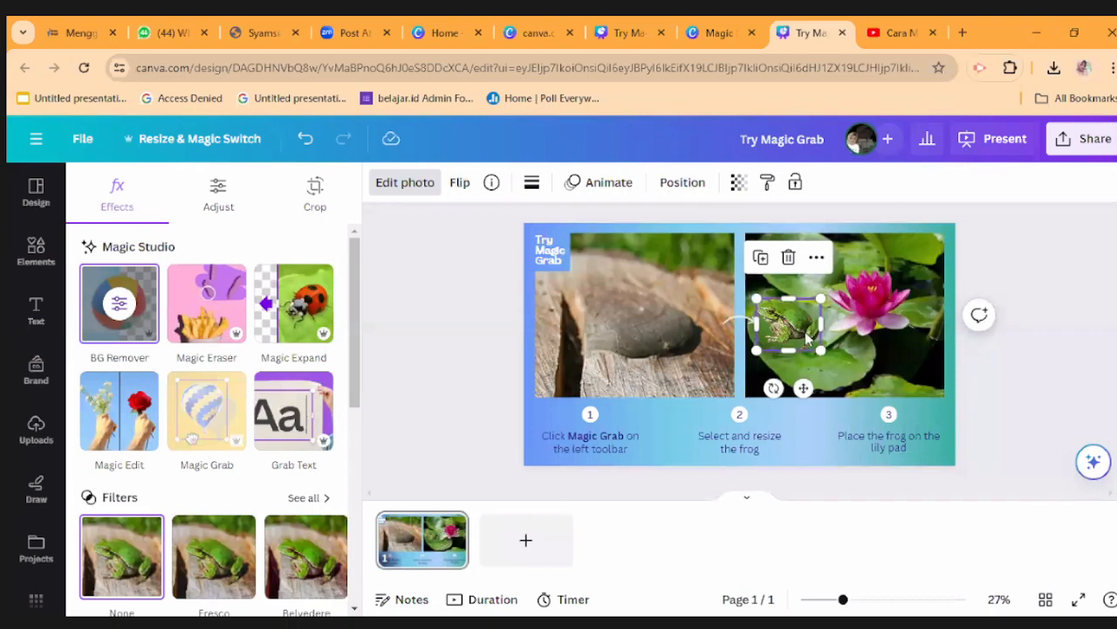
left_click(815, 347)
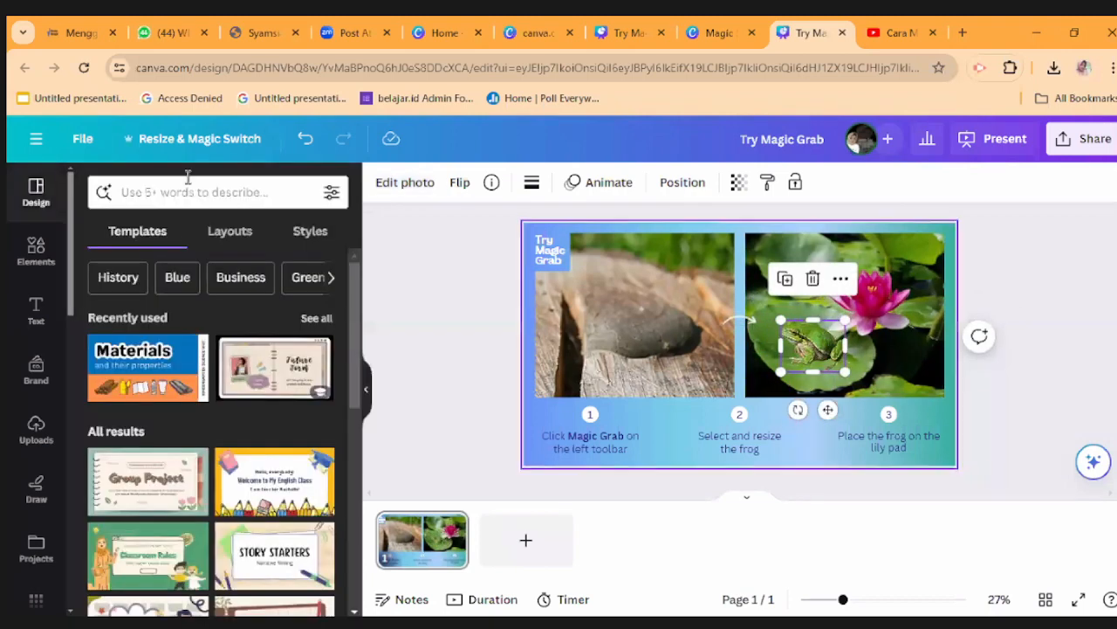
left_click(1054, 348)
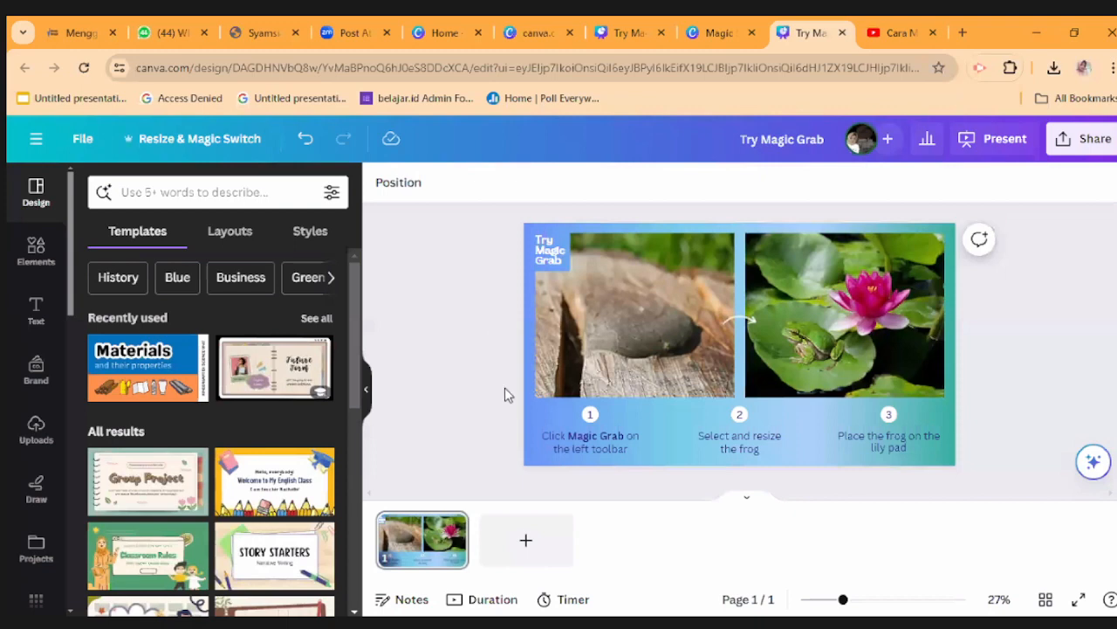
Add a second page, insert the uploaded photo of the woman in a classroom and place it on the page's left side
left_click(530, 539)
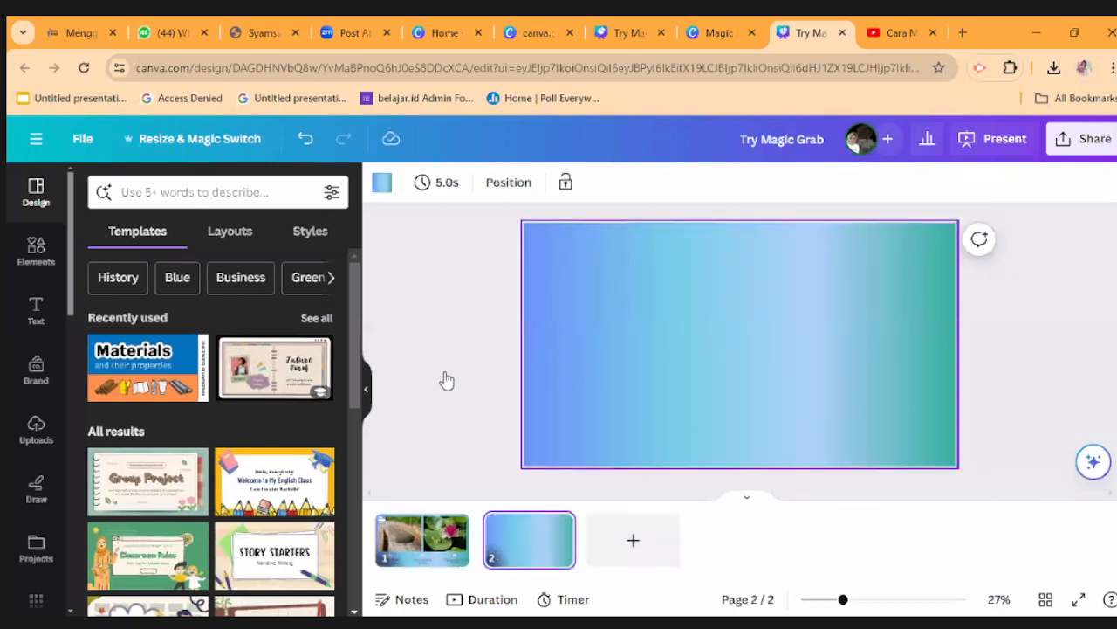
left_click(39, 436)
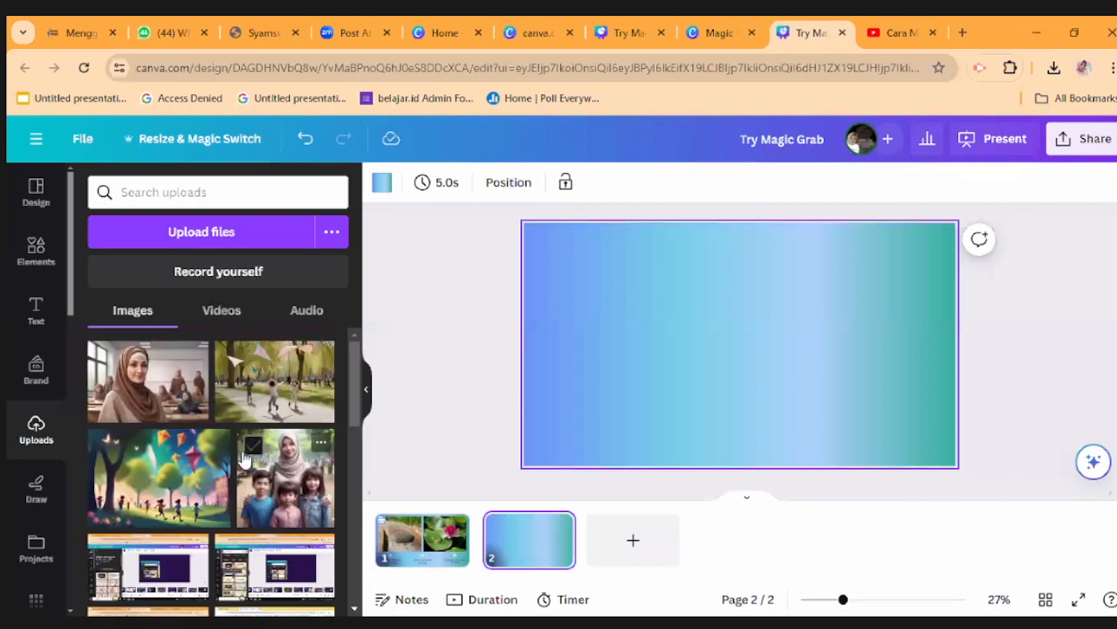
left_click(153, 394)
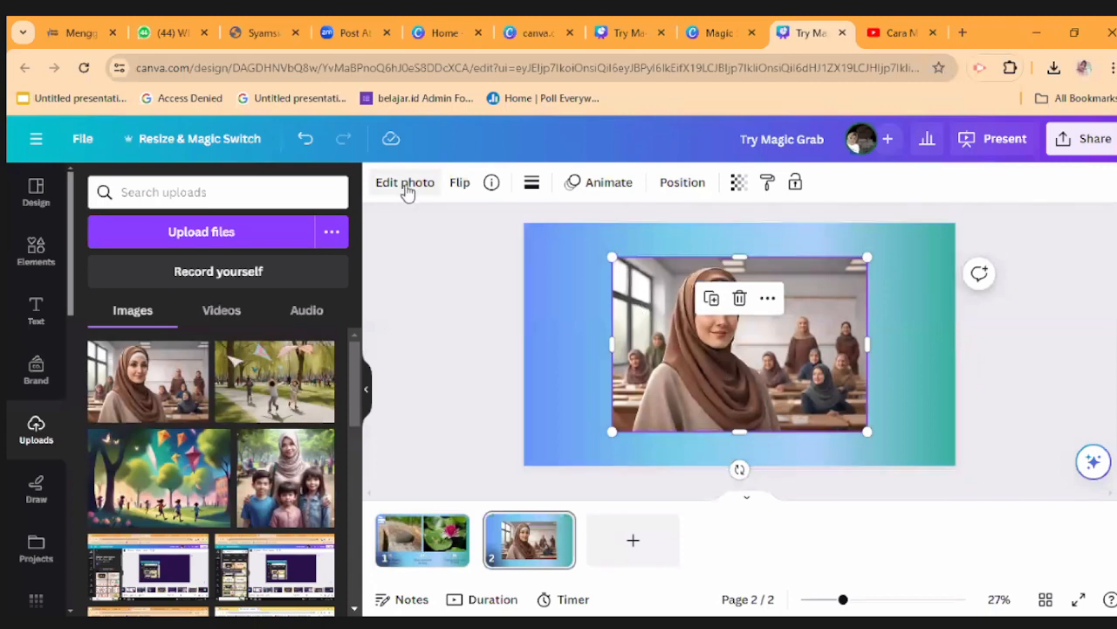
left_click_drag(619, 333, 549, 333)
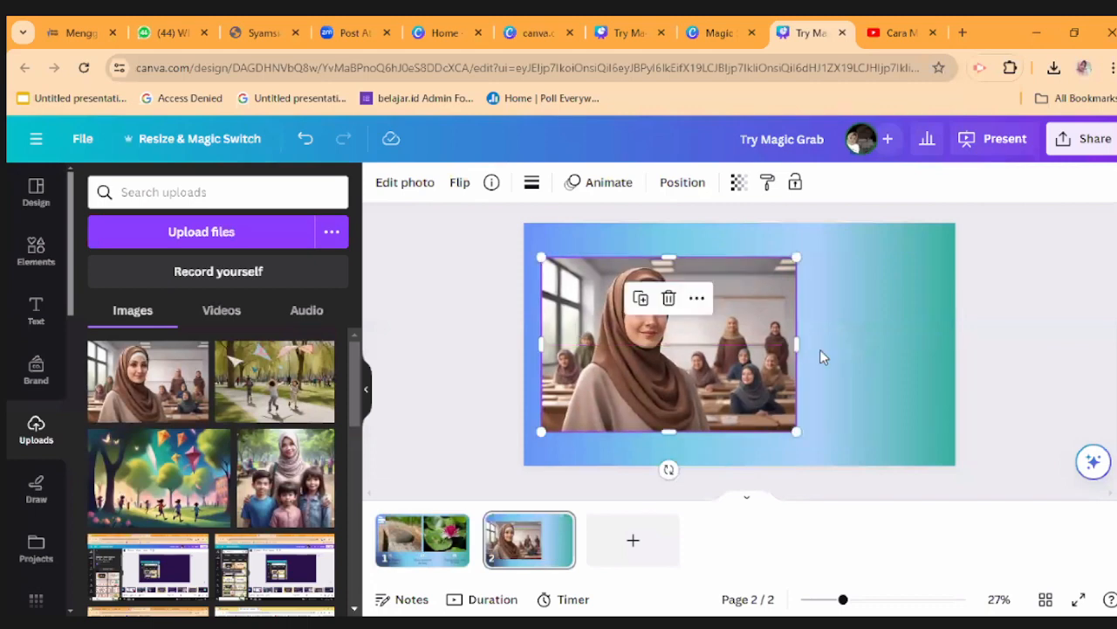
left_click(921, 370)
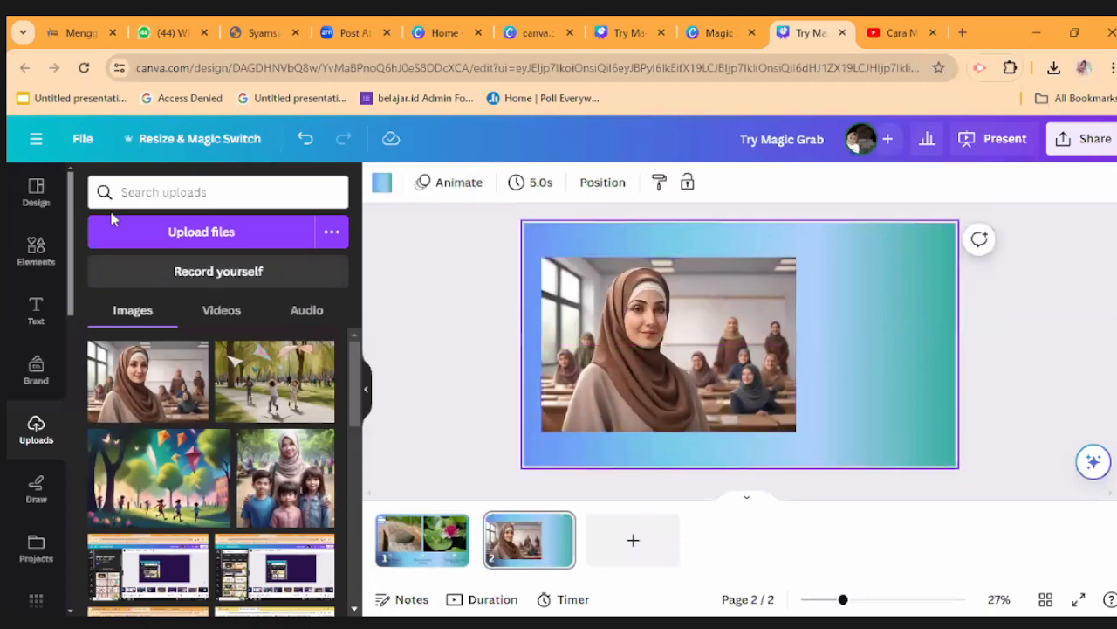
Search the elements for "taman" graphics, insert the park illustration with the winding path and move it to the page's right side
left_click(61, 244)
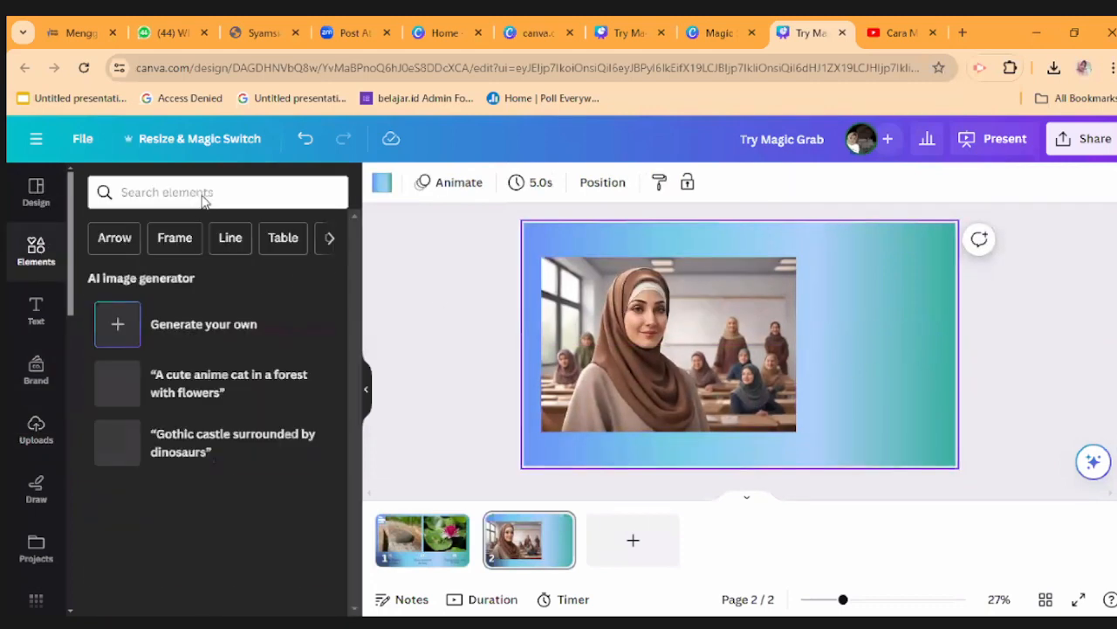
left_click(204, 194)
type("taman")
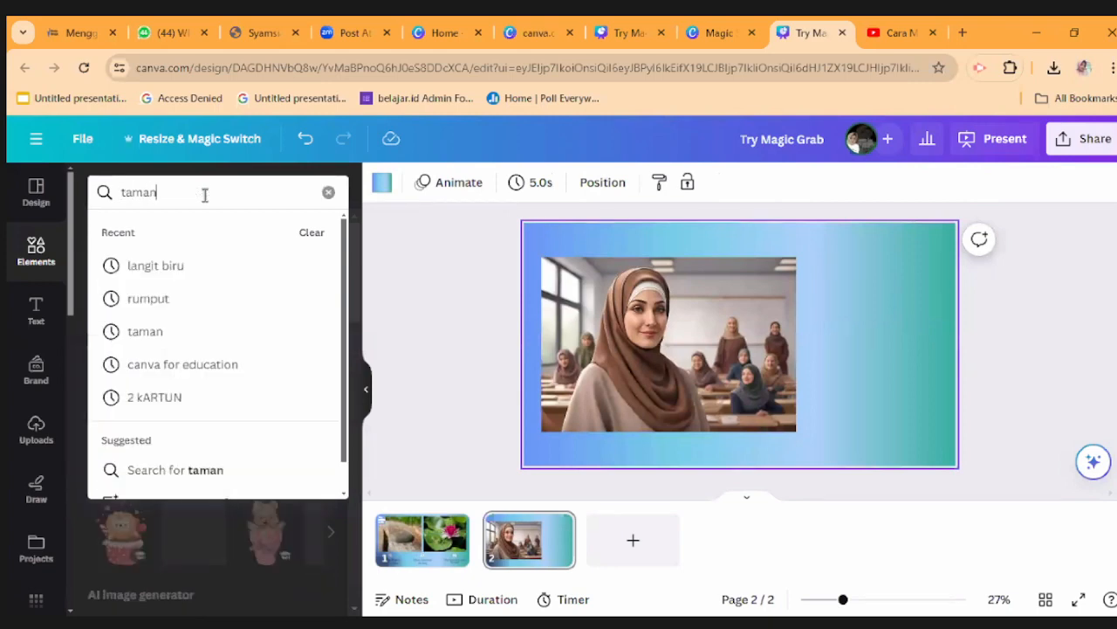
key("Return")
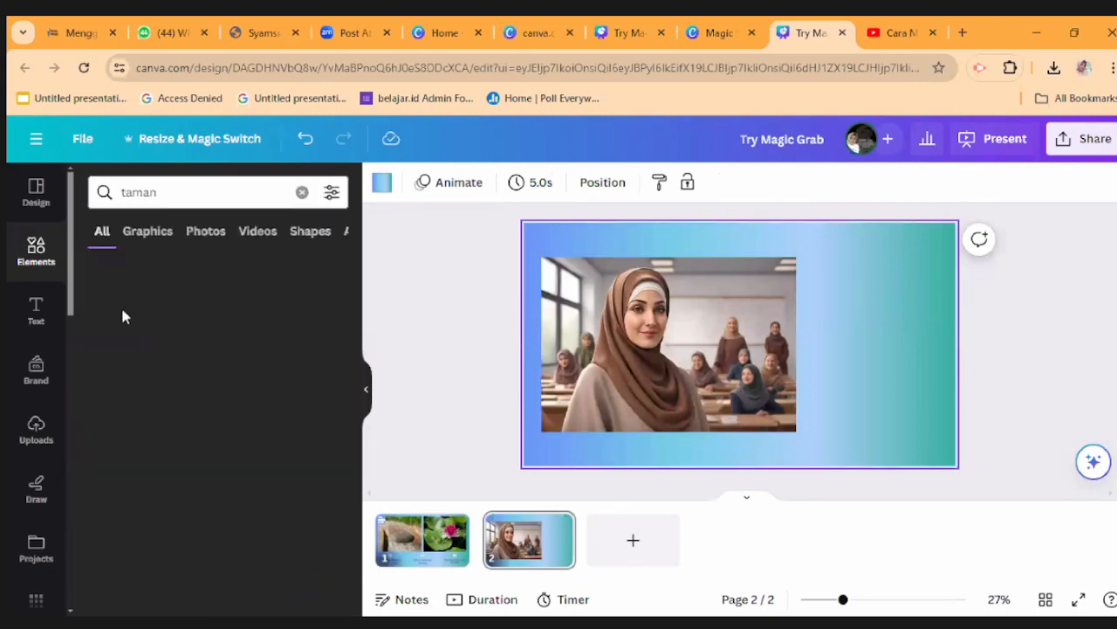
left_click(162, 236)
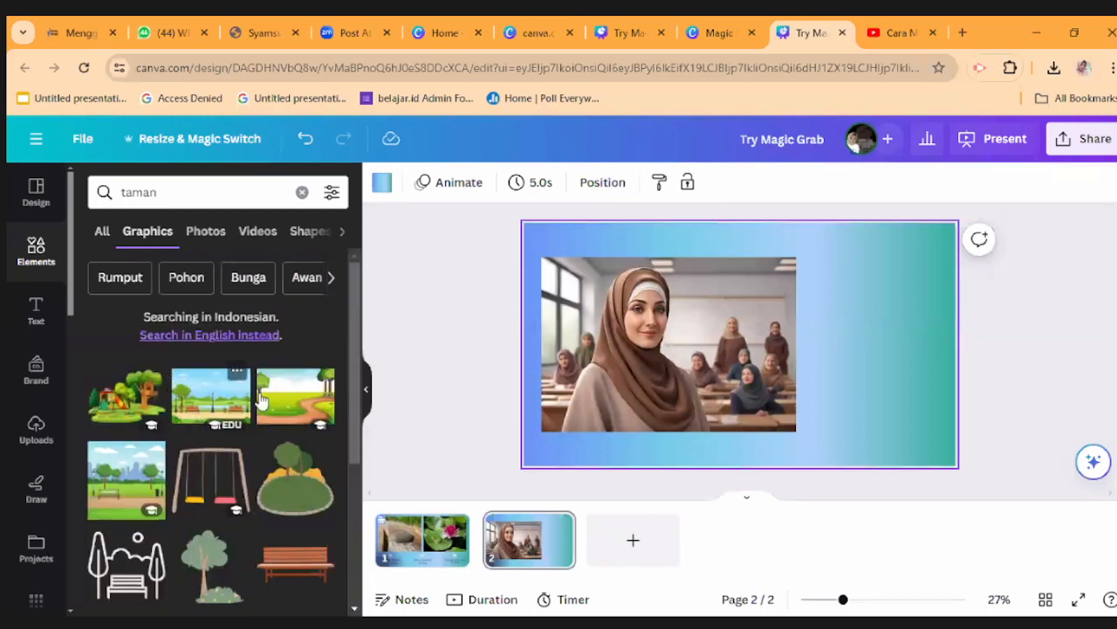
left_click(278, 402)
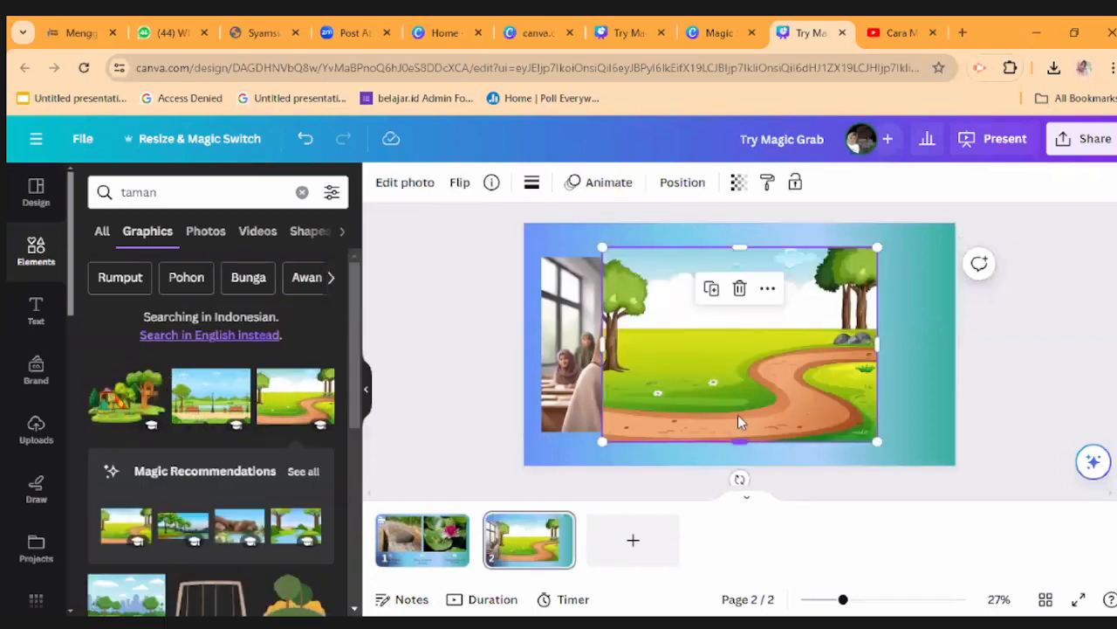
left_click_drag(763, 377, 865, 387)
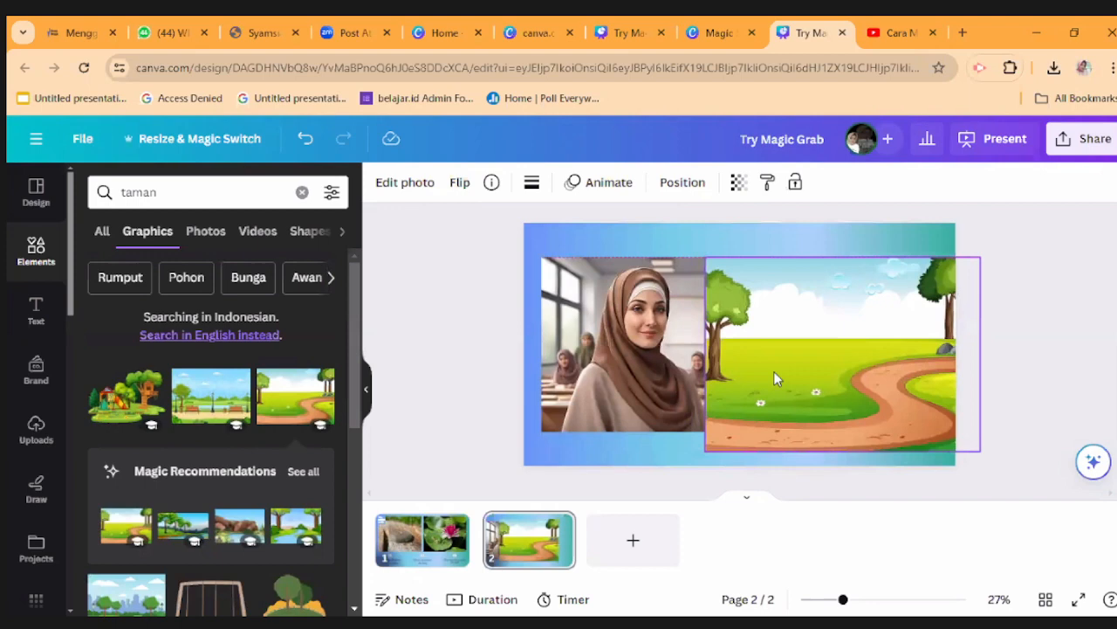
Shift the classroom photo slightly left and crop its right side to meet the park illustration's left edge
left_click(599, 365)
left_click_drag(599, 365, 613, 365)
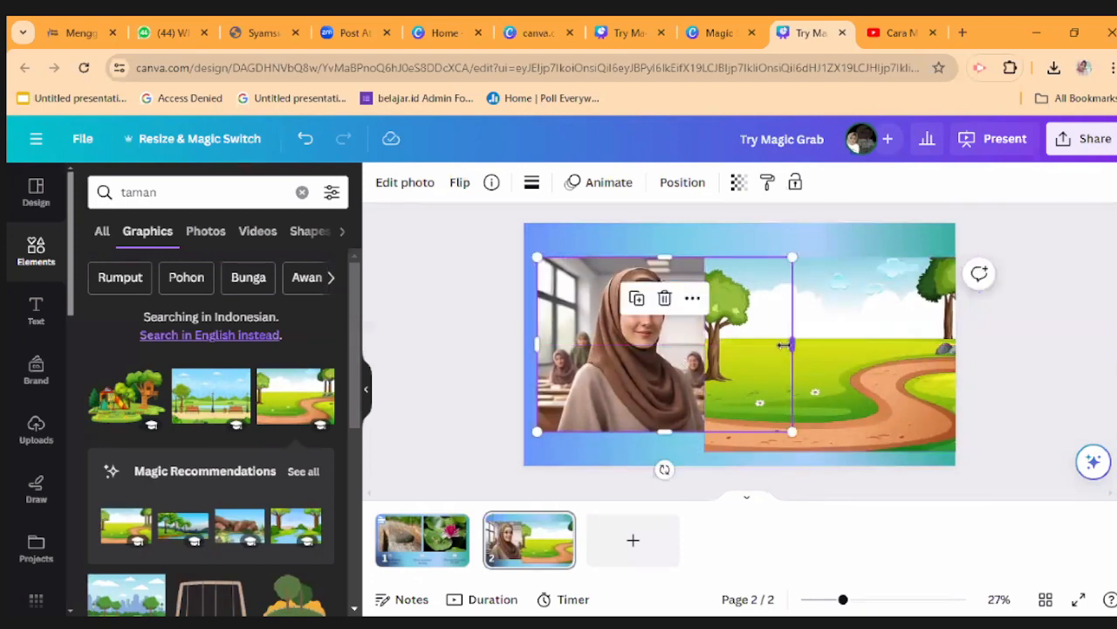
left_click_drag(741, 351, 704, 353)
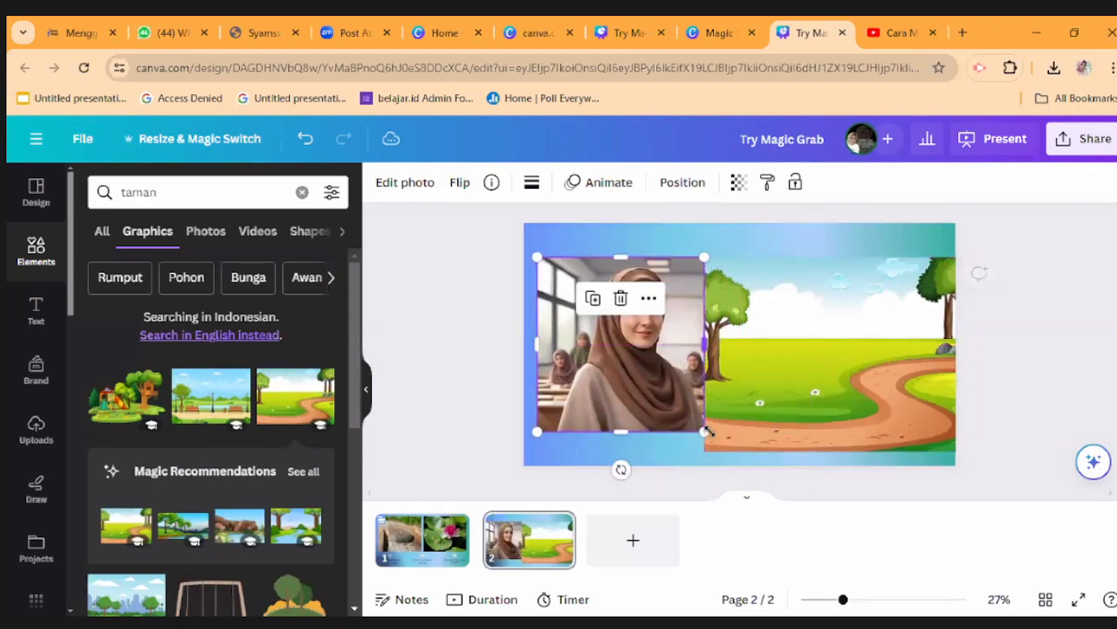
Enlarge the park illustration and move it up so it spans the full page height
left_click_drag(809, 397, 827, 396)
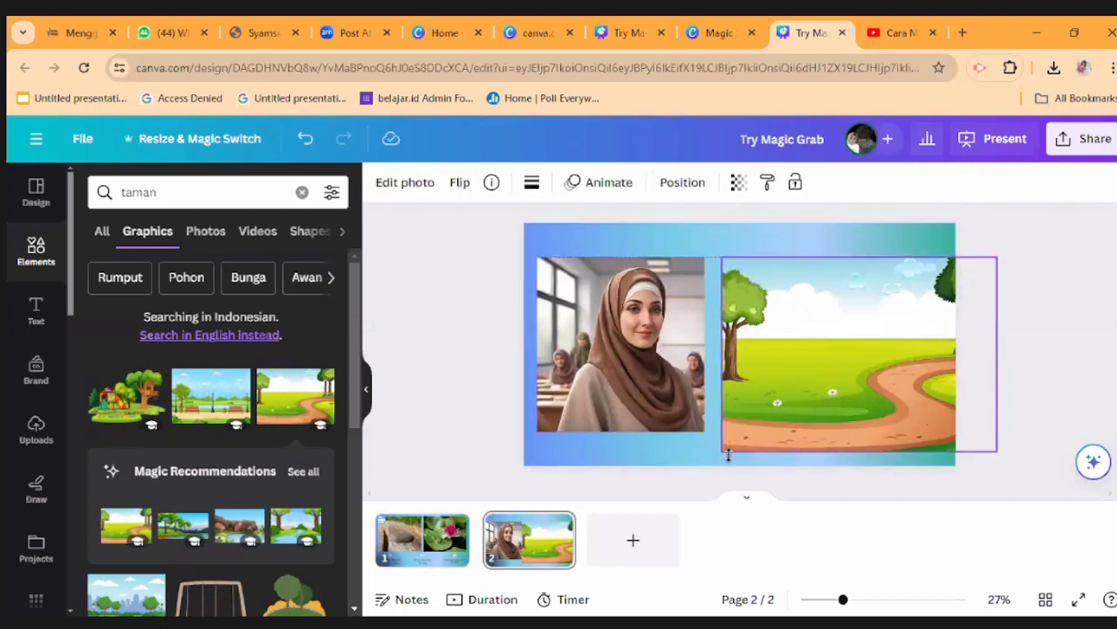
left_click_drag(711, 451, 644, 479)
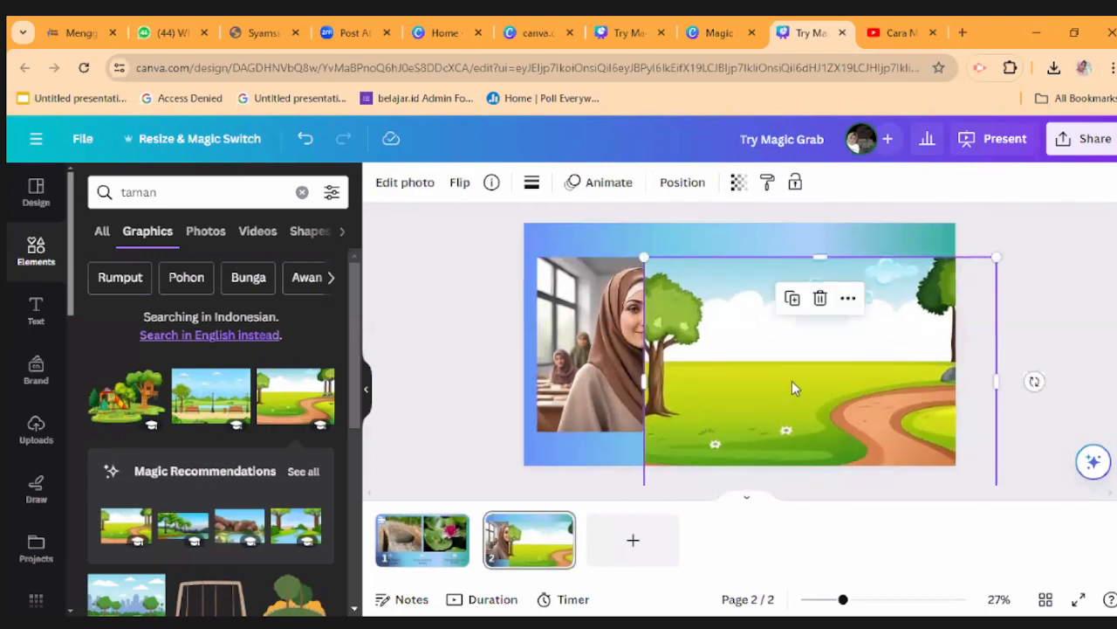
left_click_drag(791, 380, 795, 344)
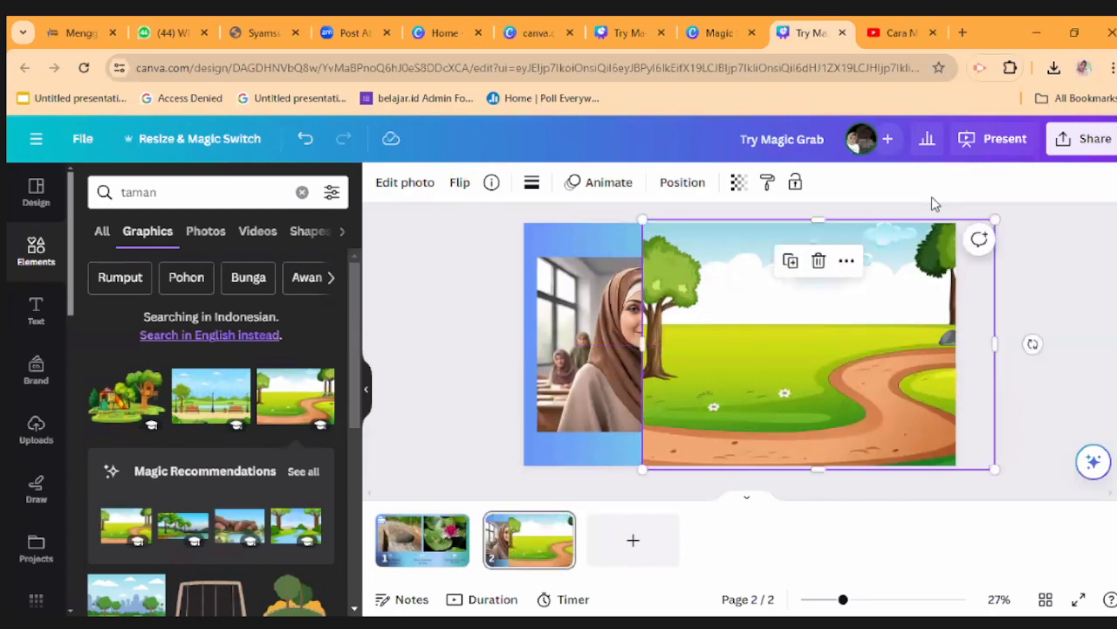
Send the park illustration behind the classroom photo and extend it leftward to cover the whole page
left_click(682, 181)
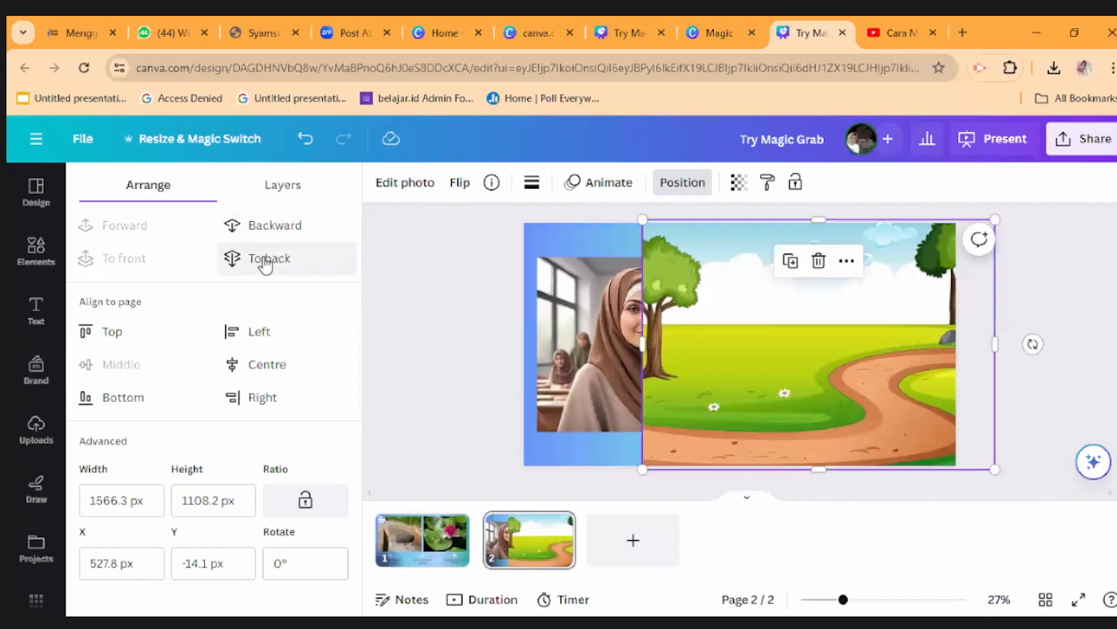
left_click(262, 258)
left_click(445, 322)
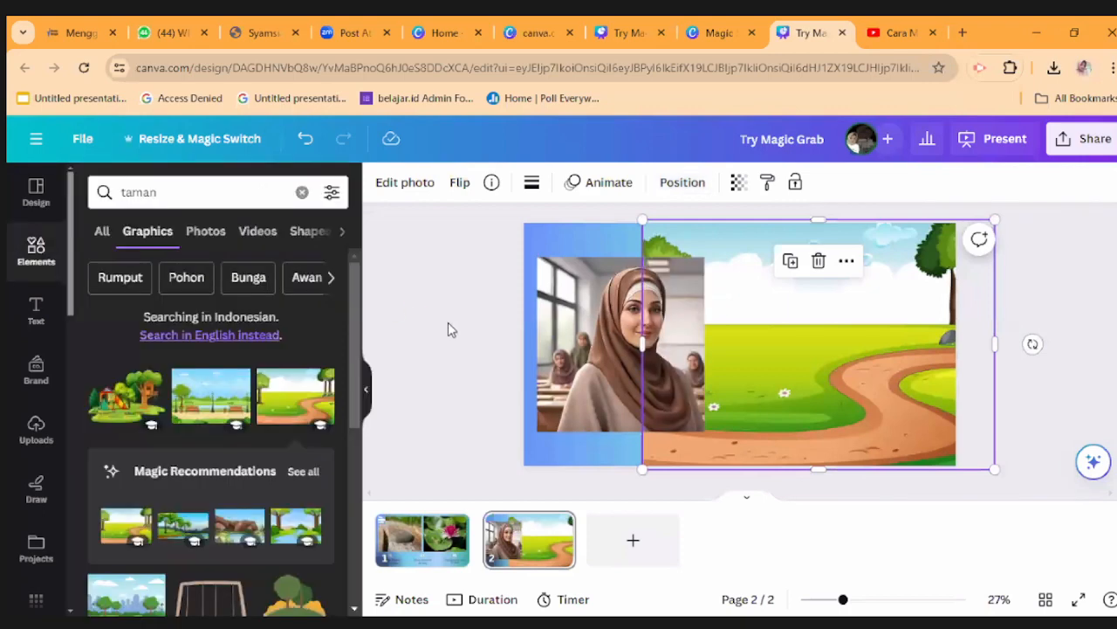
left_click(565, 233)
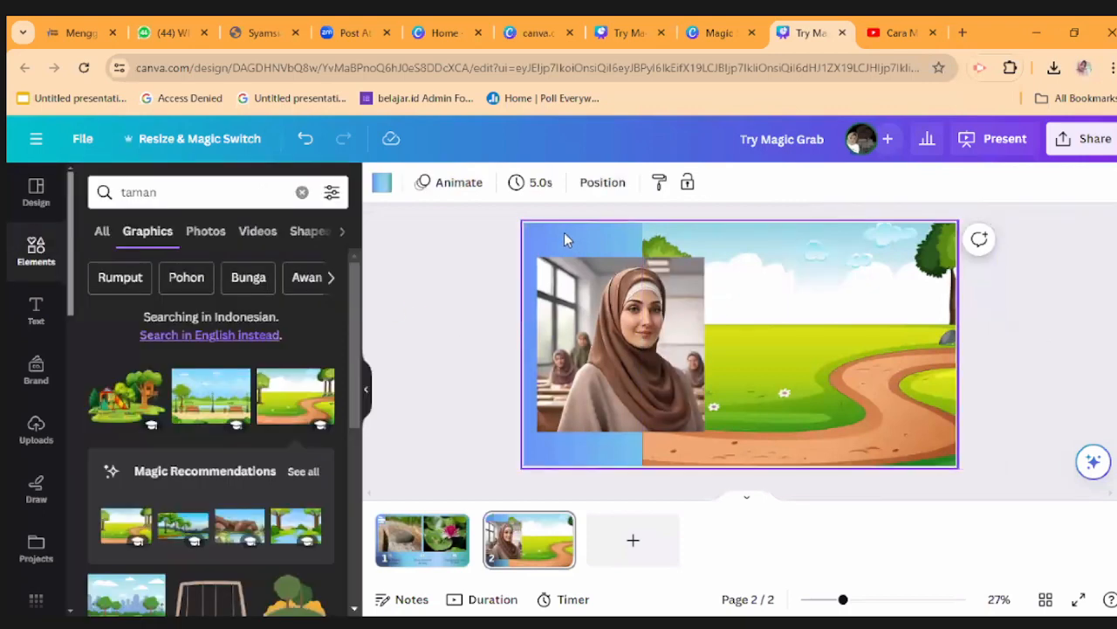
left_click(846, 373)
left_click_drag(645, 344, 523, 337)
Separate the woman from the classroom photo with Magic Grab and move her right onto the park illustration
left_click(629, 339)
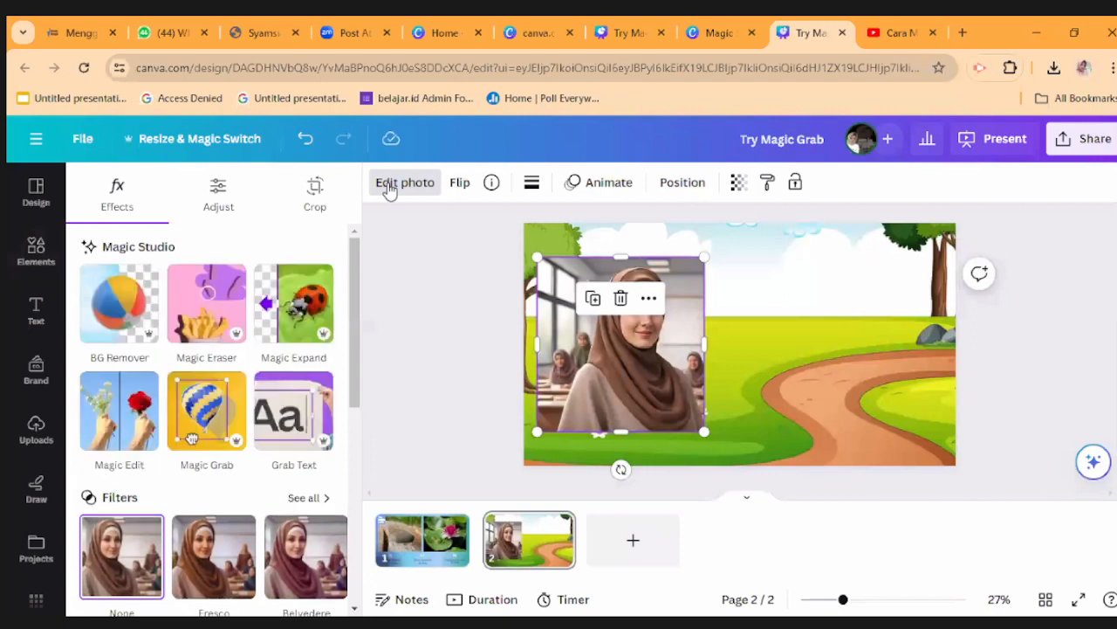
left_click(207, 428)
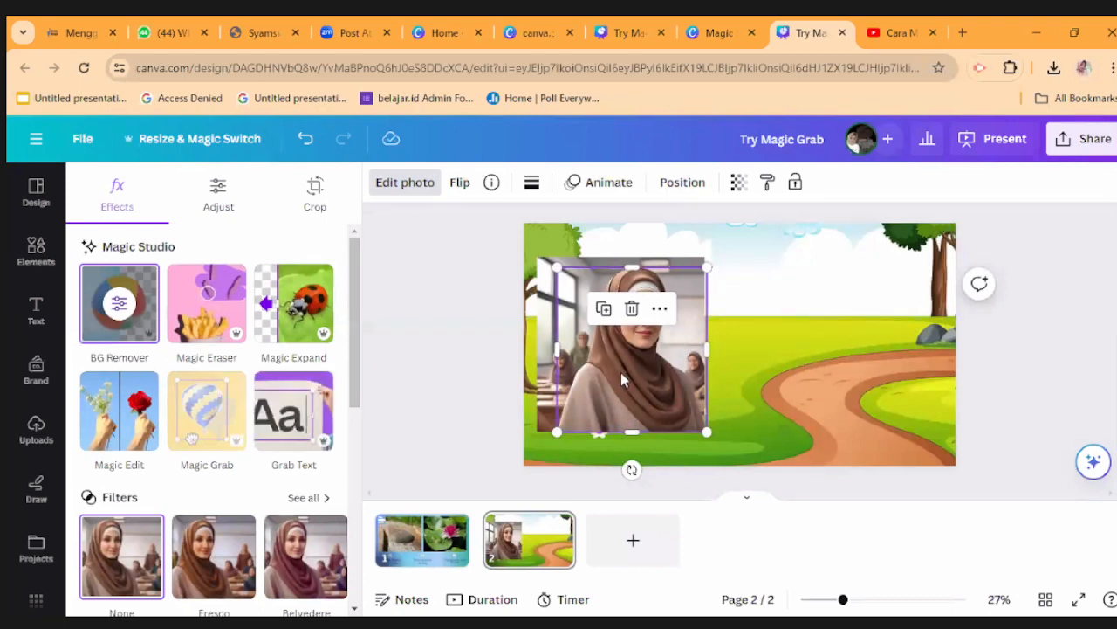
left_click_drag(650, 376, 778, 403)
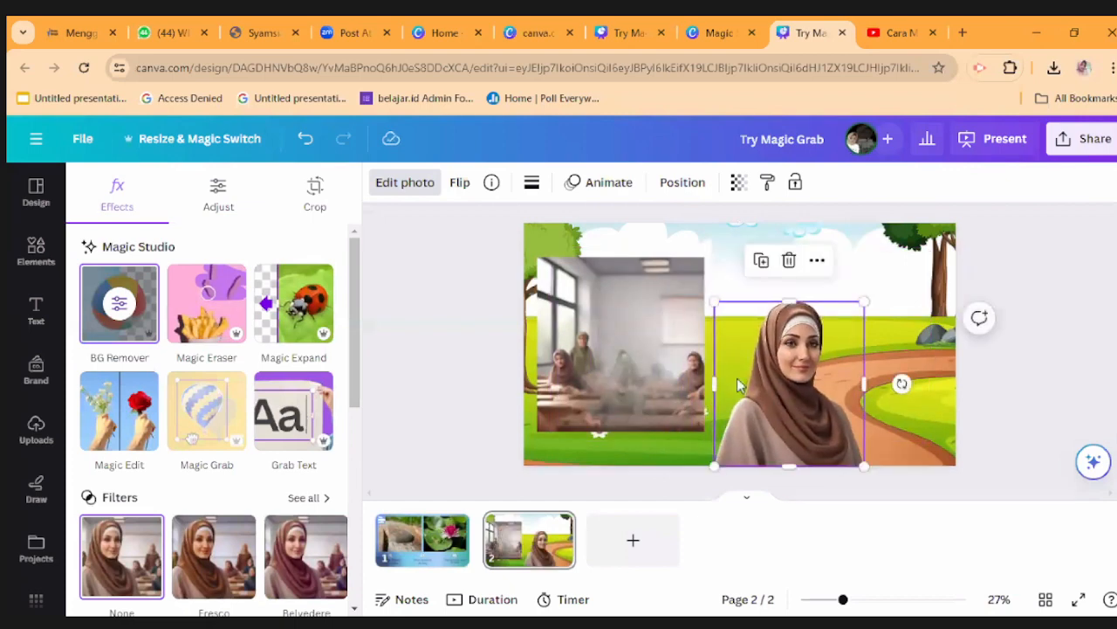
Delete the leftover classroom photo, then place the woman enlarged in the page's lower-left corner and deselect her
left_click(635, 343)
key("Delete")
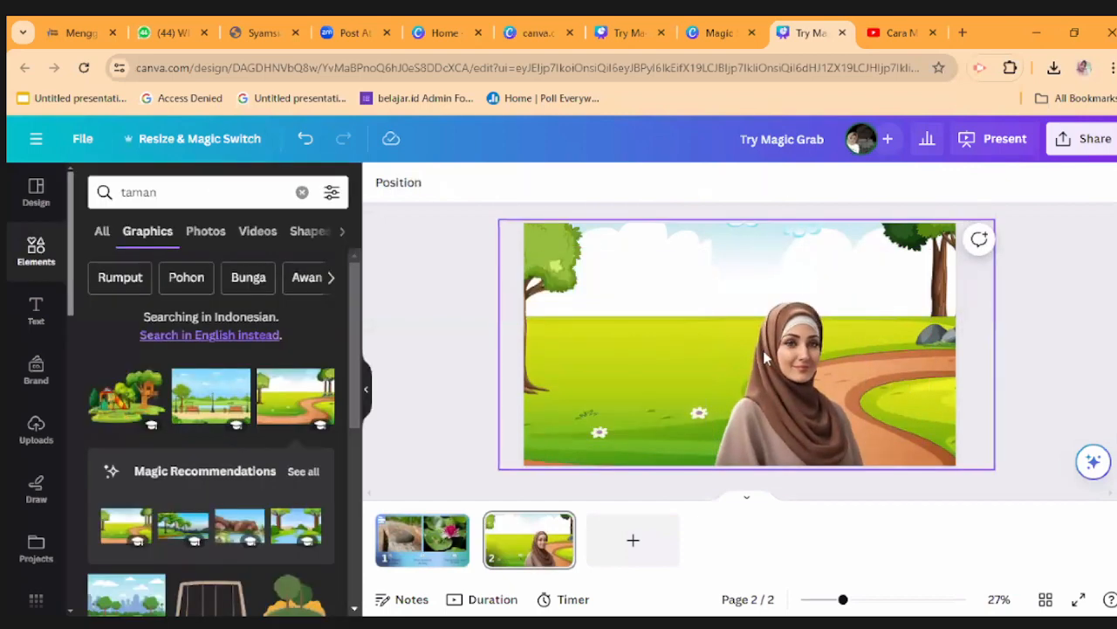
left_click(604, 372)
left_click_drag(604, 372, 611, 389)
left_click_drag(672, 300, 811, 327)
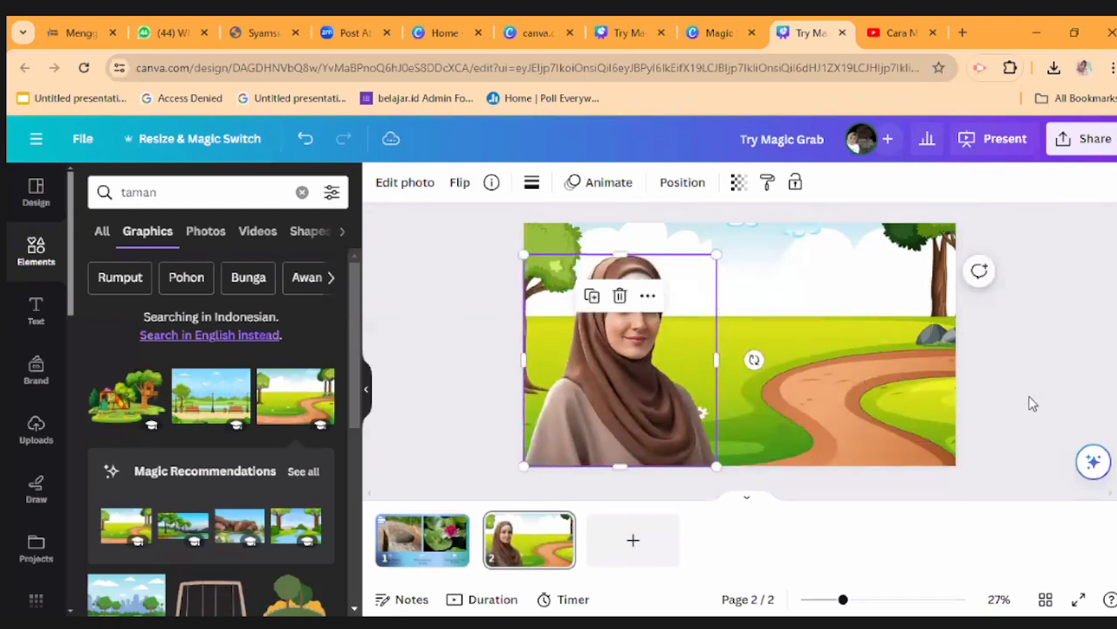
left_click(1031, 402)
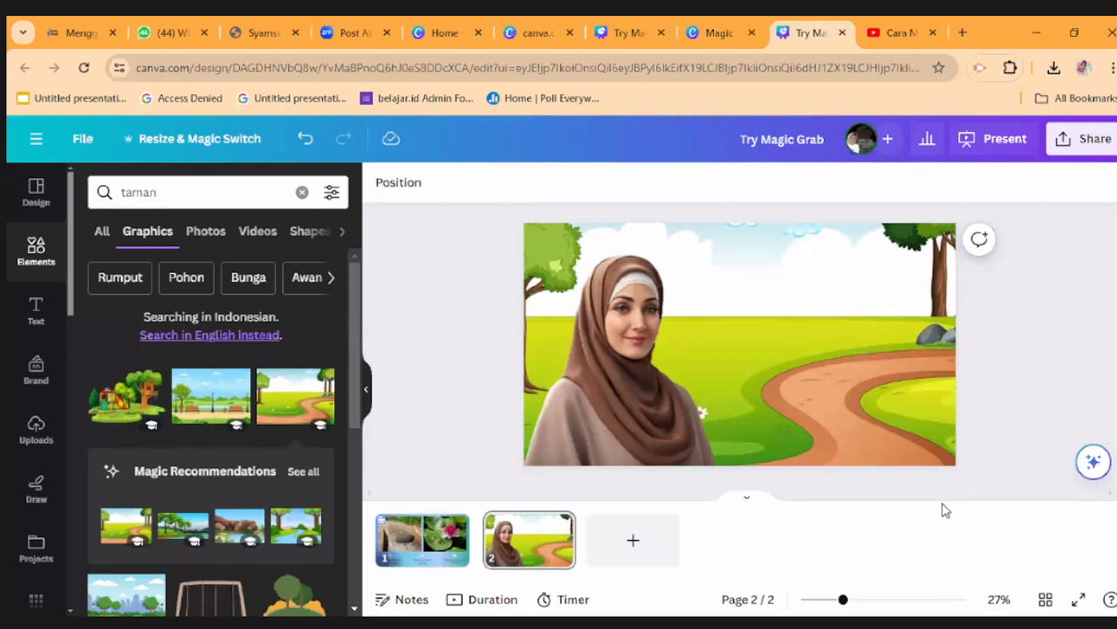
Add a third page, insert the uploaded picture of the cat astronaut in a pink suit and move it to the page's upper-left corner
left_click(635, 543)
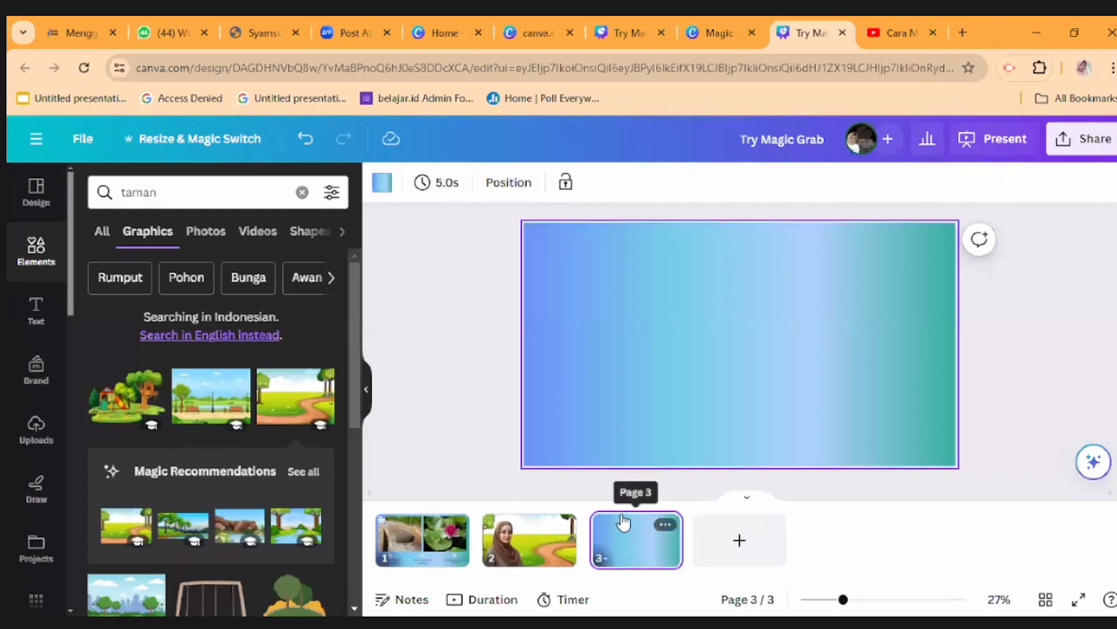
left_click(36, 428)
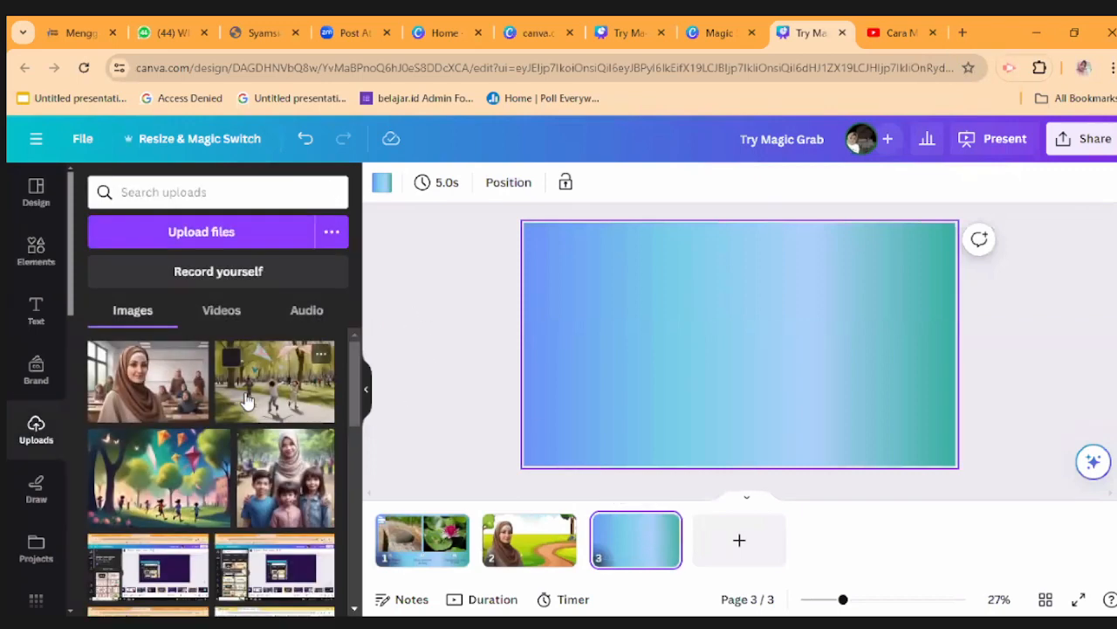
scroll(248, 407, "down", 5)
scroll(262, 406, "down", 5)
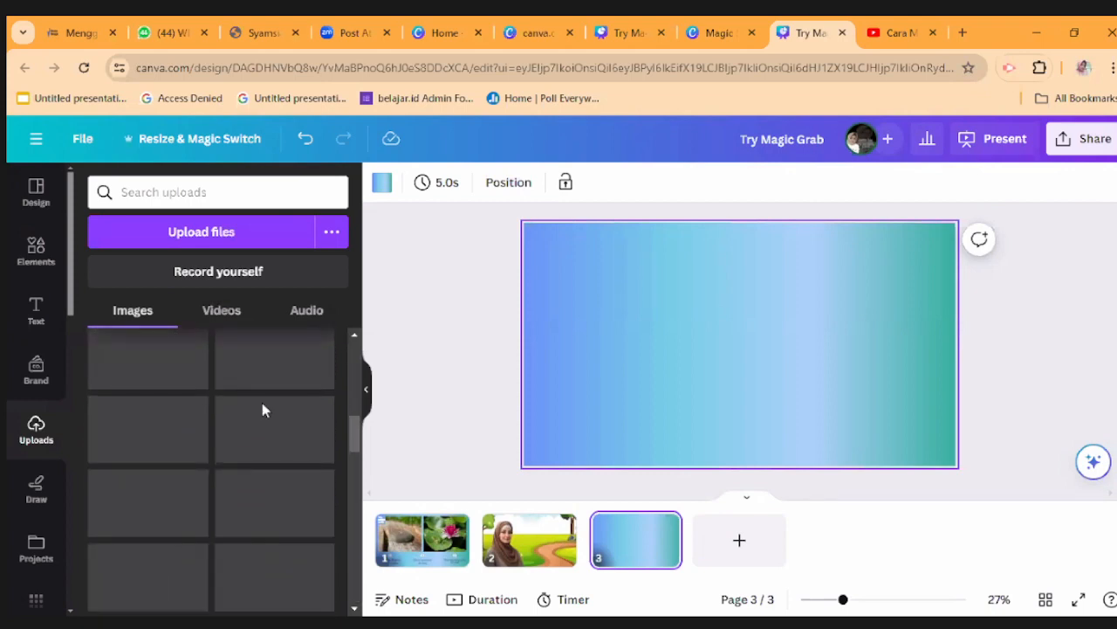
scroll(275, 419, "down", 5)
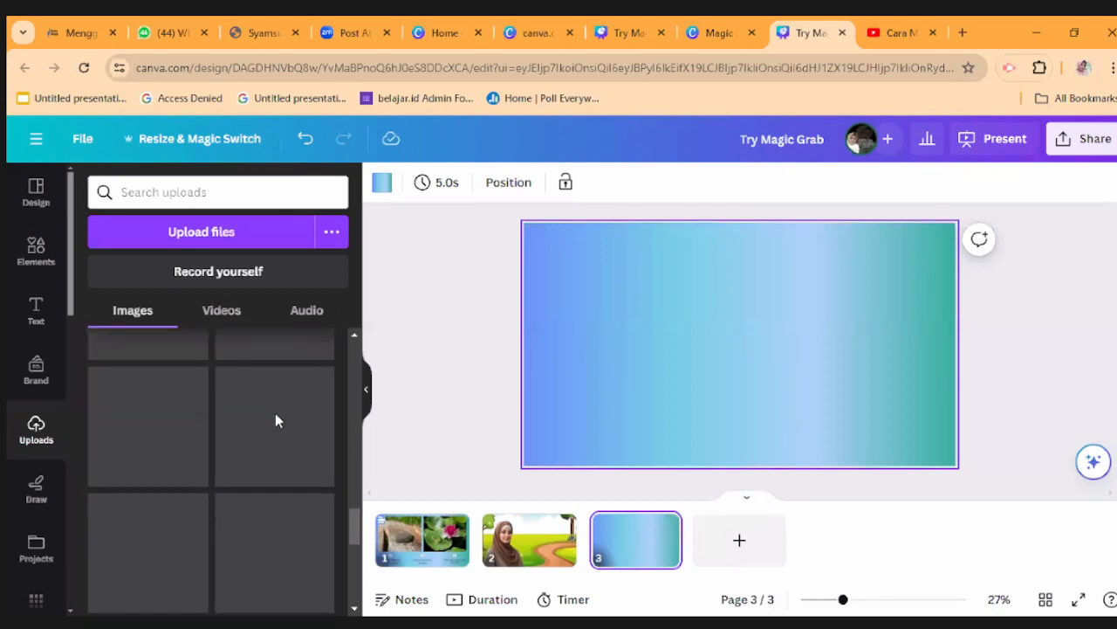
scroll(276, 421, "down", 5)
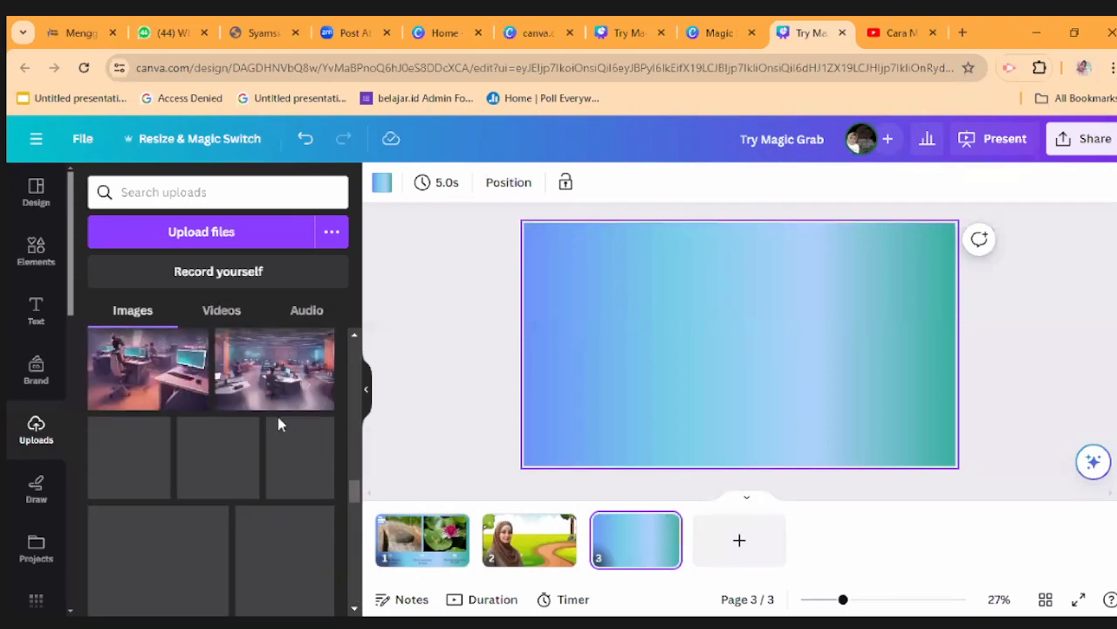
scroll(277, 419, "down", 4)
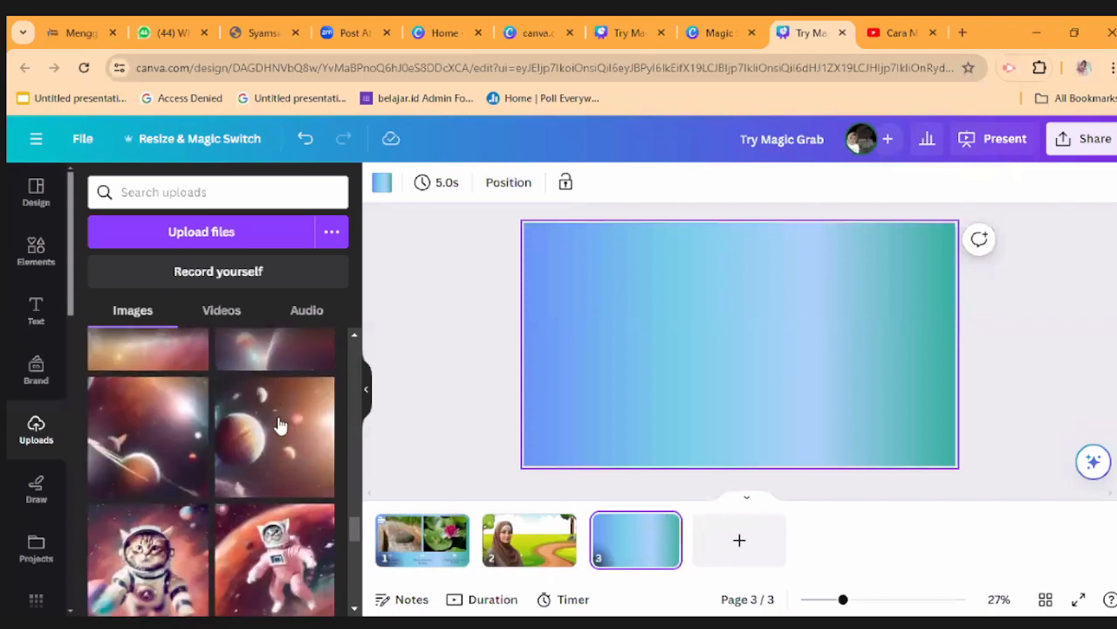
left_click(271, 436)
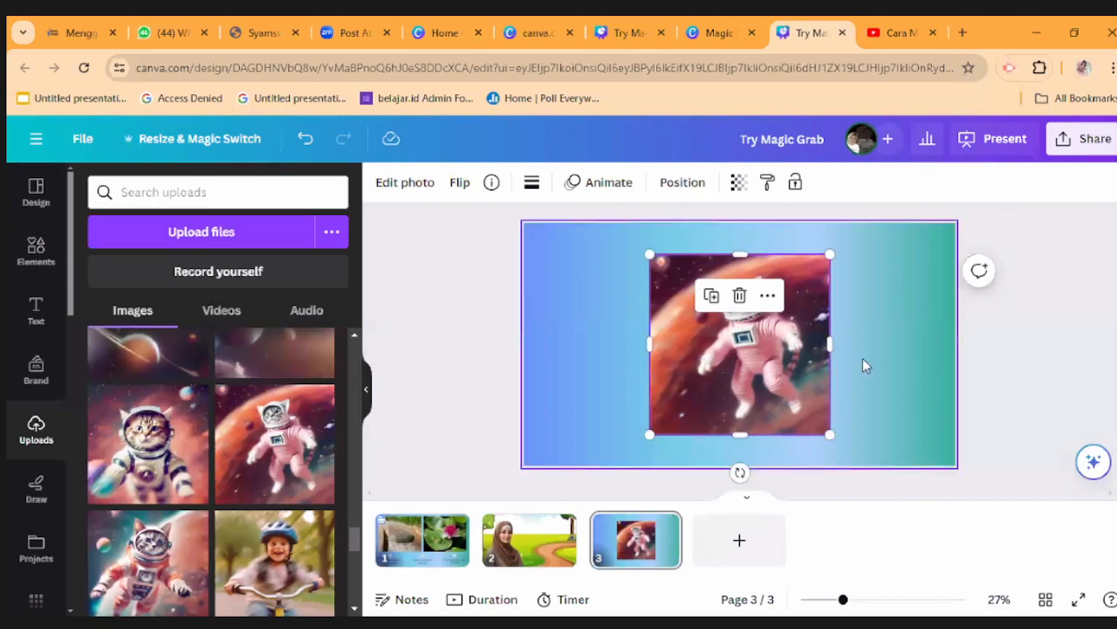
left_click_drag(728, 344, 601, 313)
left_click_drag(704, 400, 618, 316)
left_click(760, 361)
left_click(597, 273)
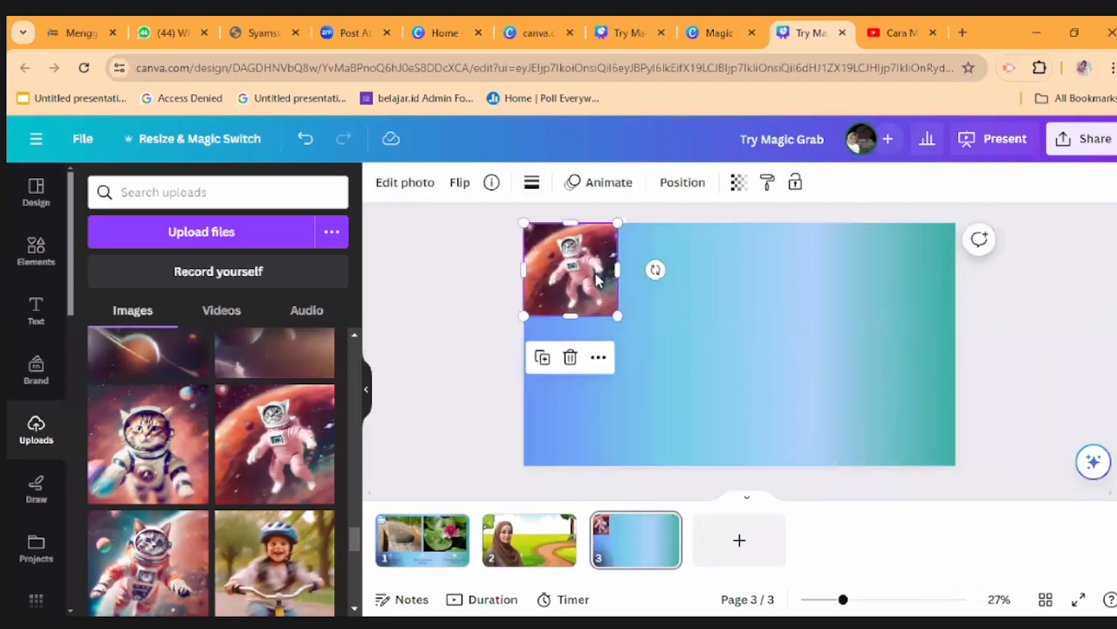
key("ctrl+z")
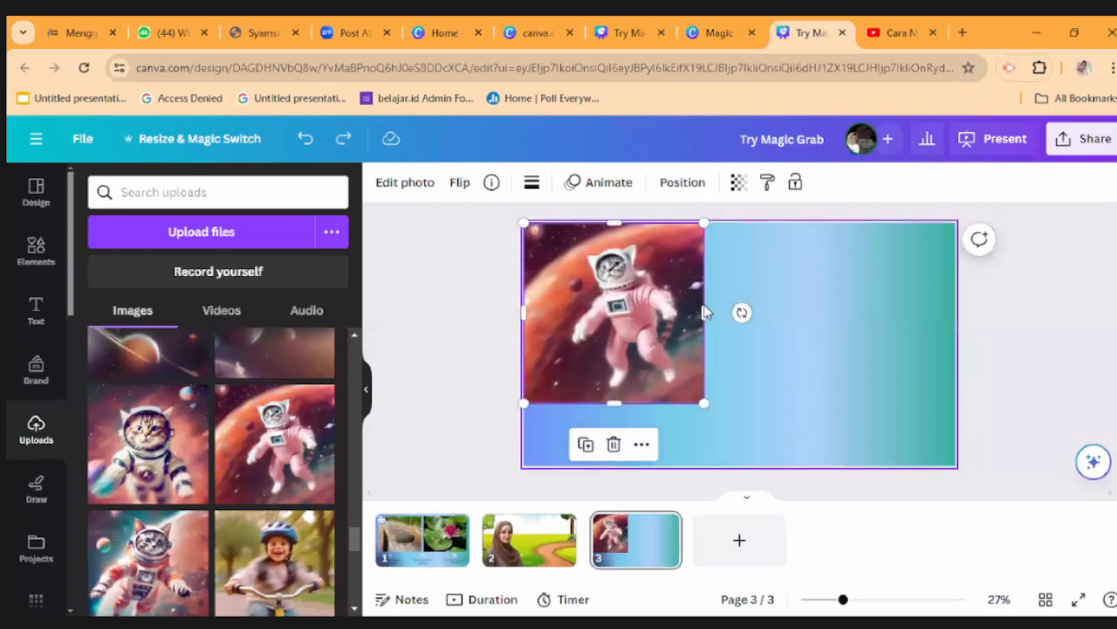
mouse_move(706, 311)
left_mouse_down()
mouse_move(916, 353)
mouse_move(799, 349)
mouse_move(699, 319)
mouse_move(724, 318)
left_mouse_up()
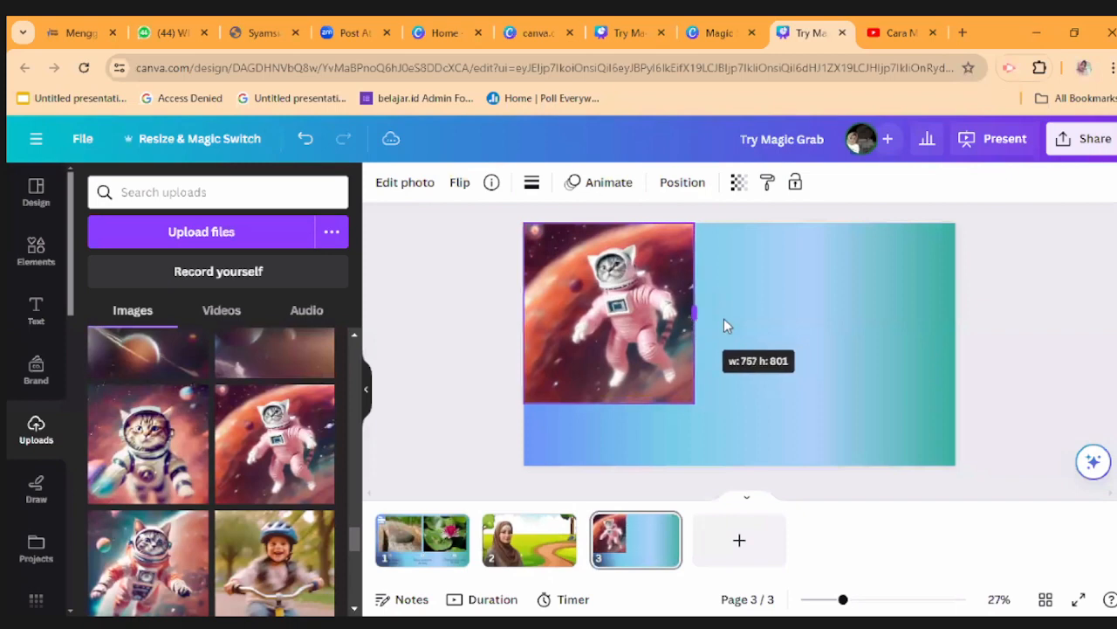
left_click(772, 322)
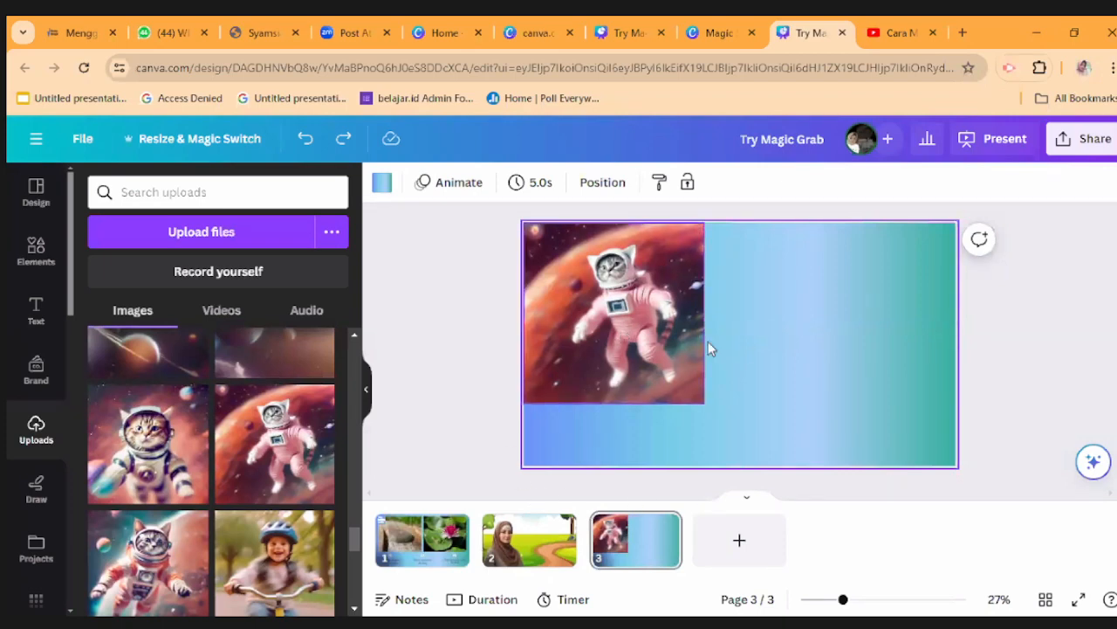
left_click(624, 316)
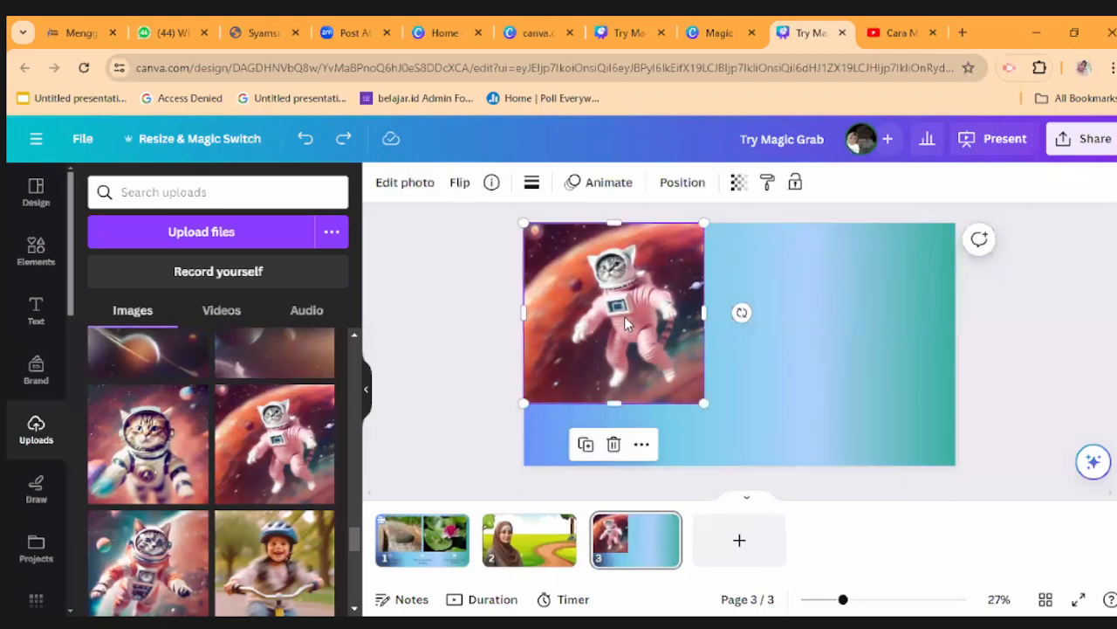
Return the pink-suited cat astronaut picture to the page's centre and extend it to 16:9 with Magic Expand
left_click(413, 188)
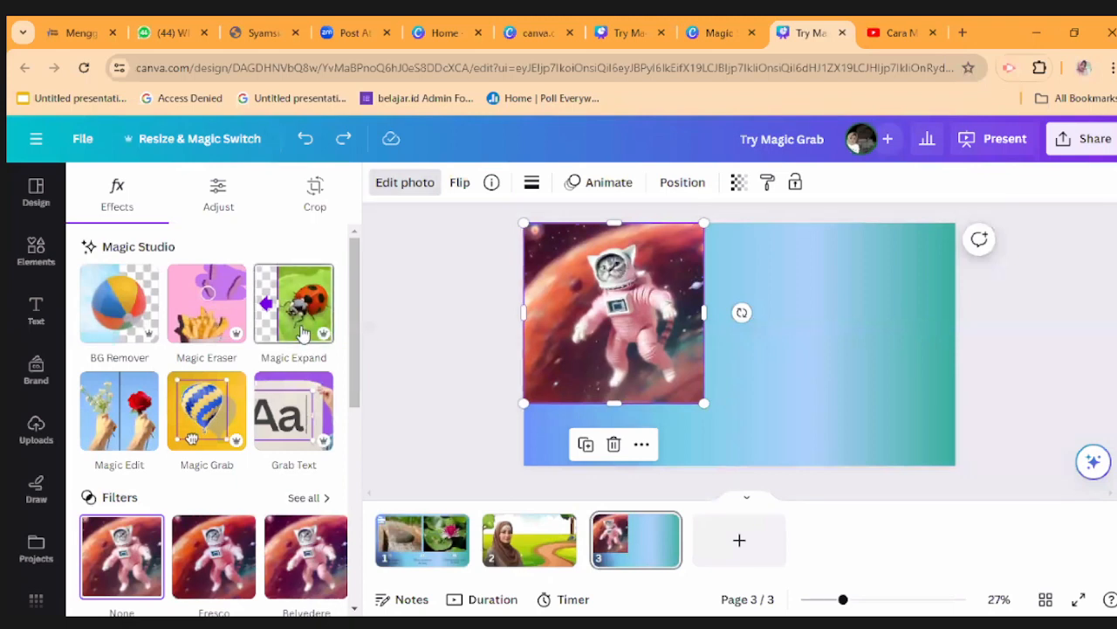
key("ctrl+y")
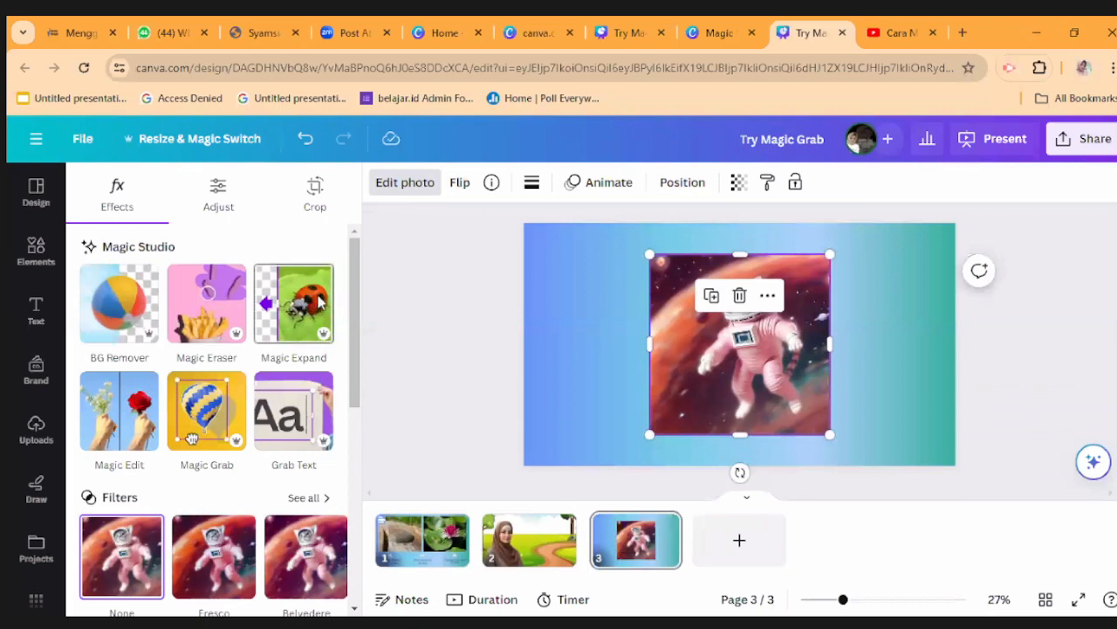
left_click(319, 301)
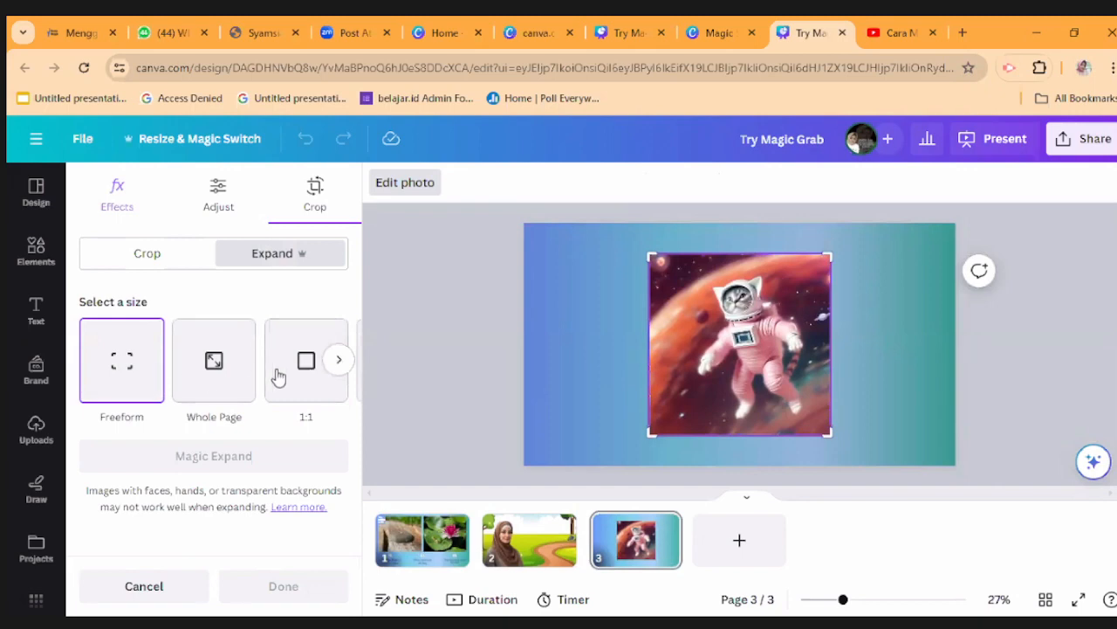
left_click(341, 362)
left_click(338, 360)
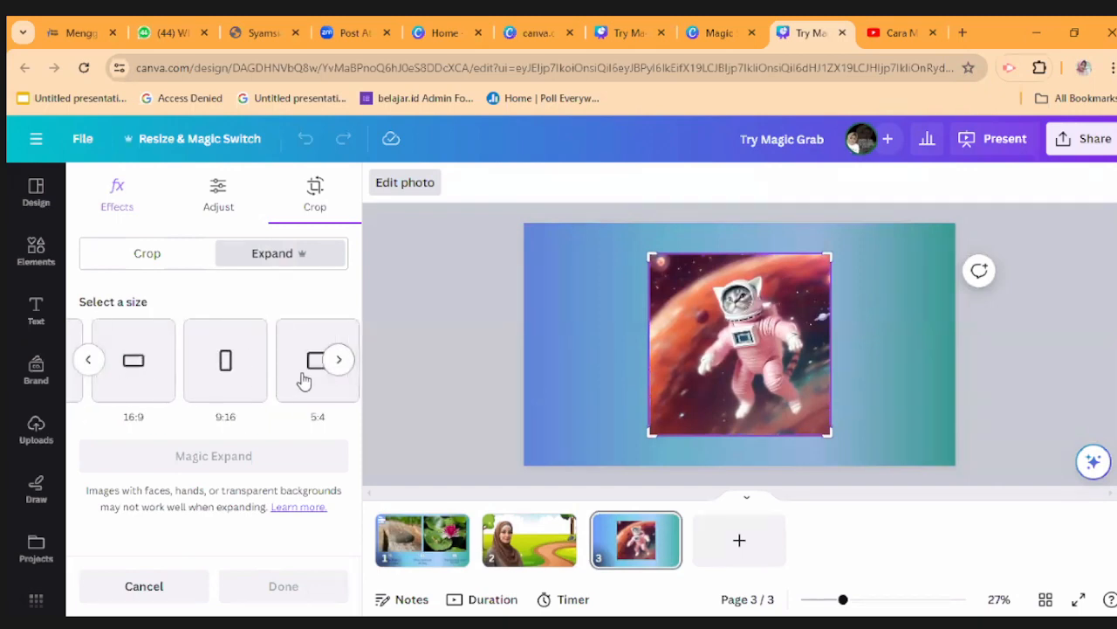
left_click(120, 382)
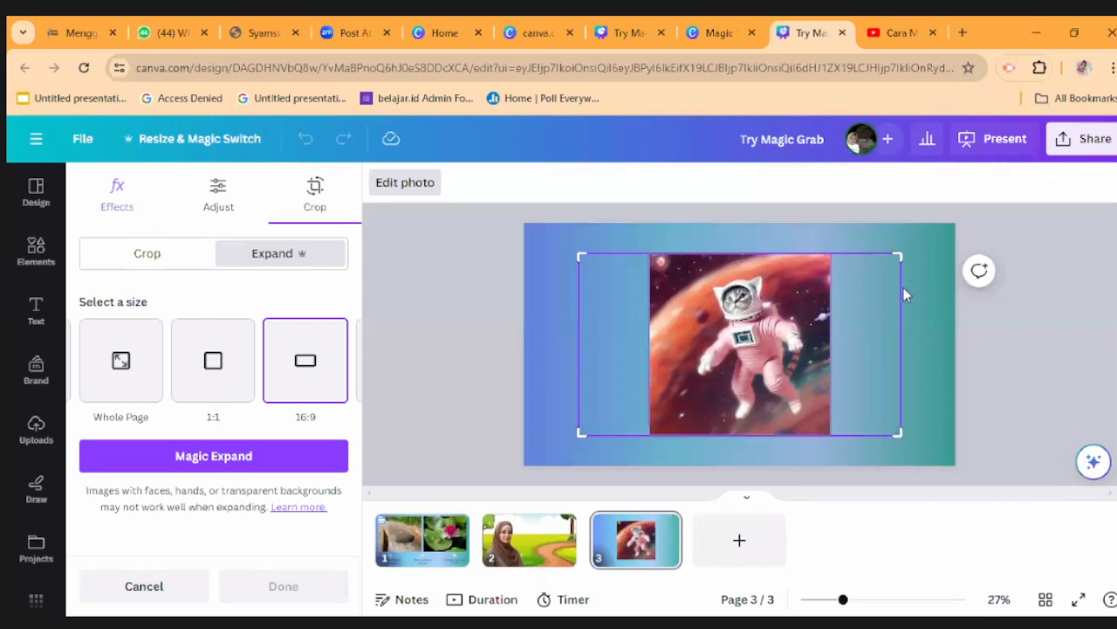
left_click(229, 461)
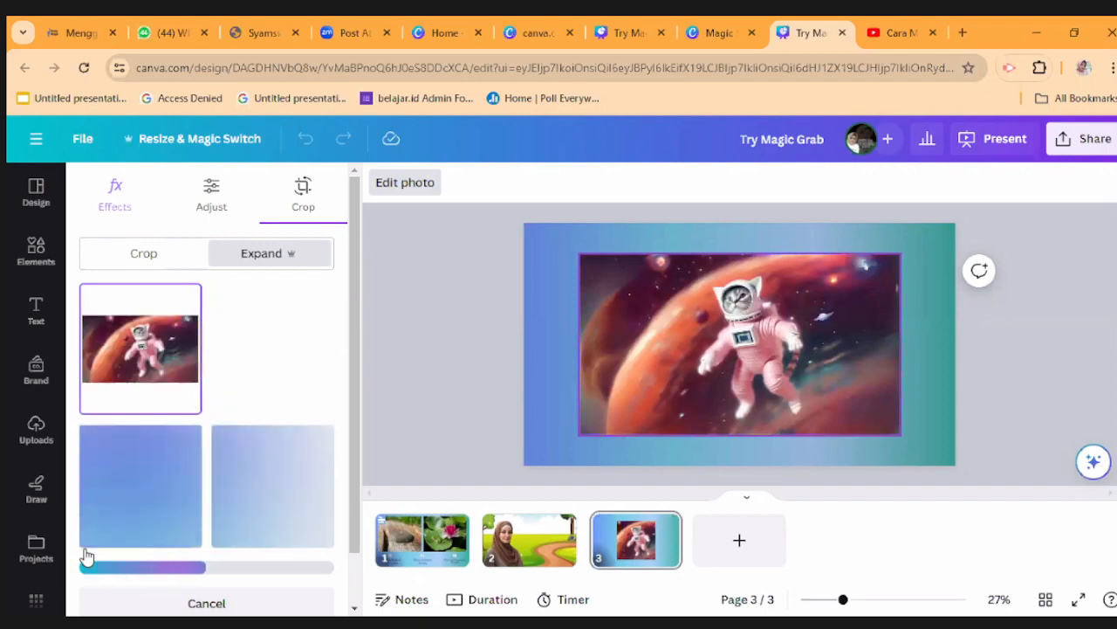
Compare the four generated expansions of the cat picture and keep the first one
scroll(342, 506, "down", 1)
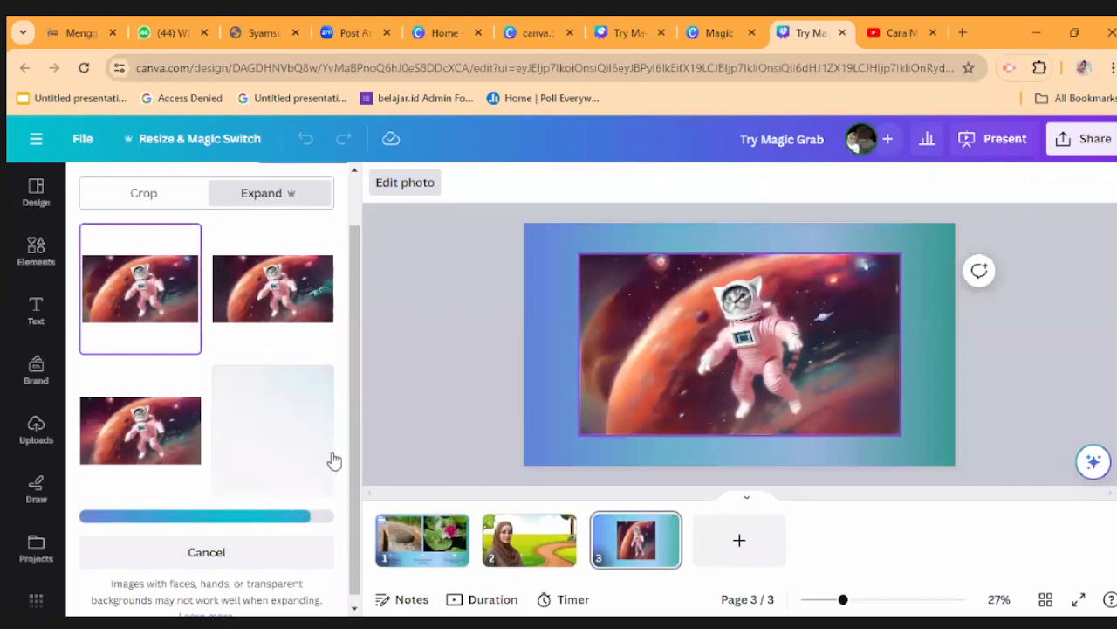
scroll(281, 408, "up", 1)
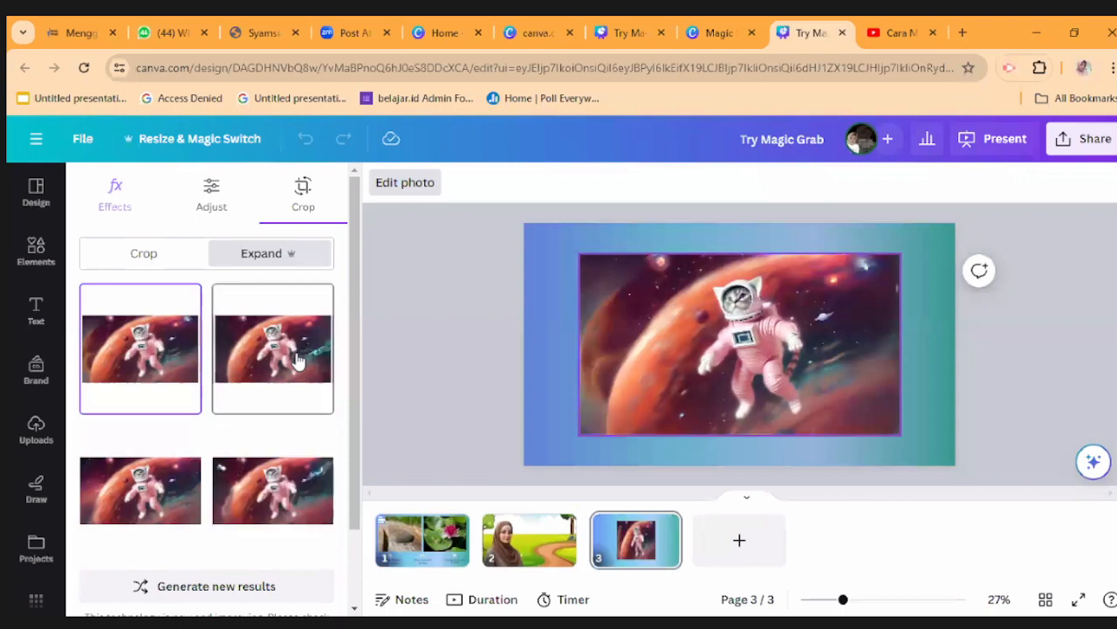
scroll(323, 462, "down", 2)
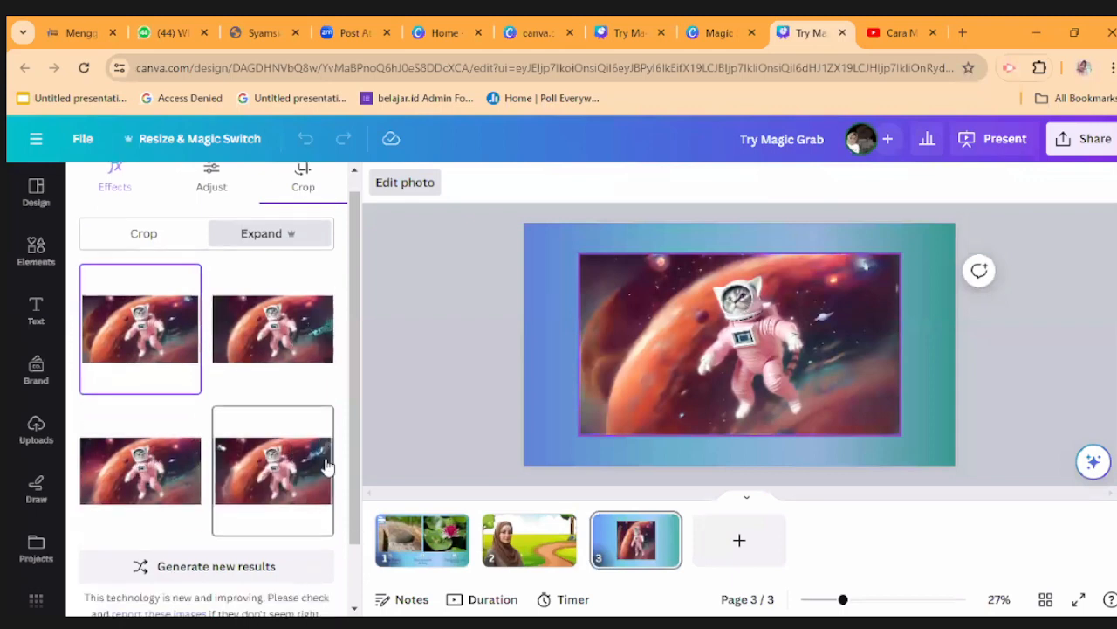
scroll(320, 440, "up", 2)
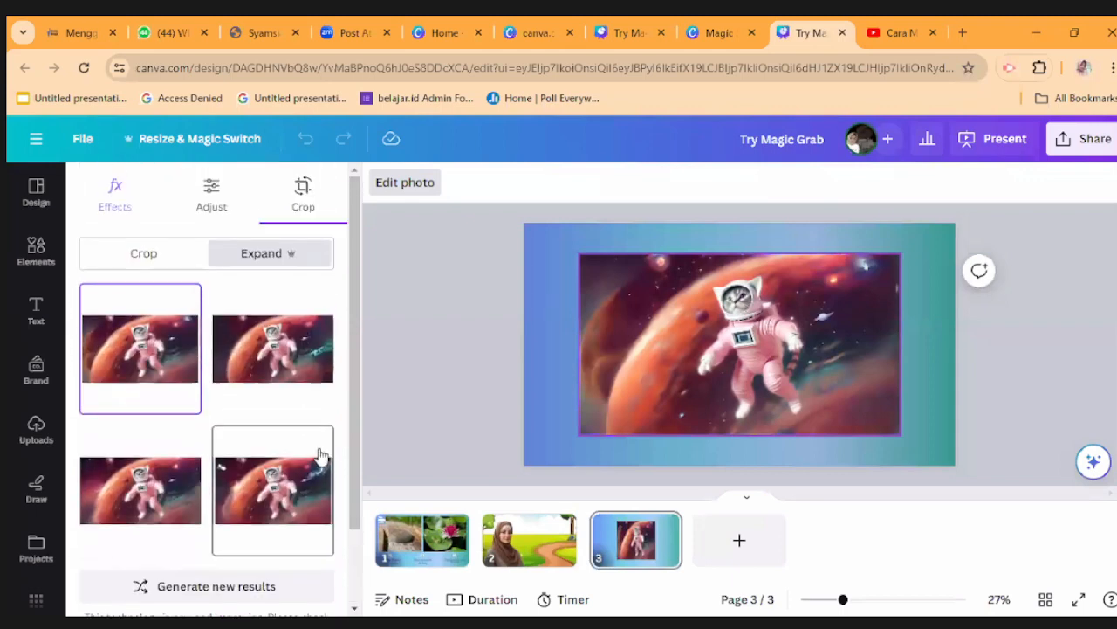
scroll(320, 456, "down", 2)
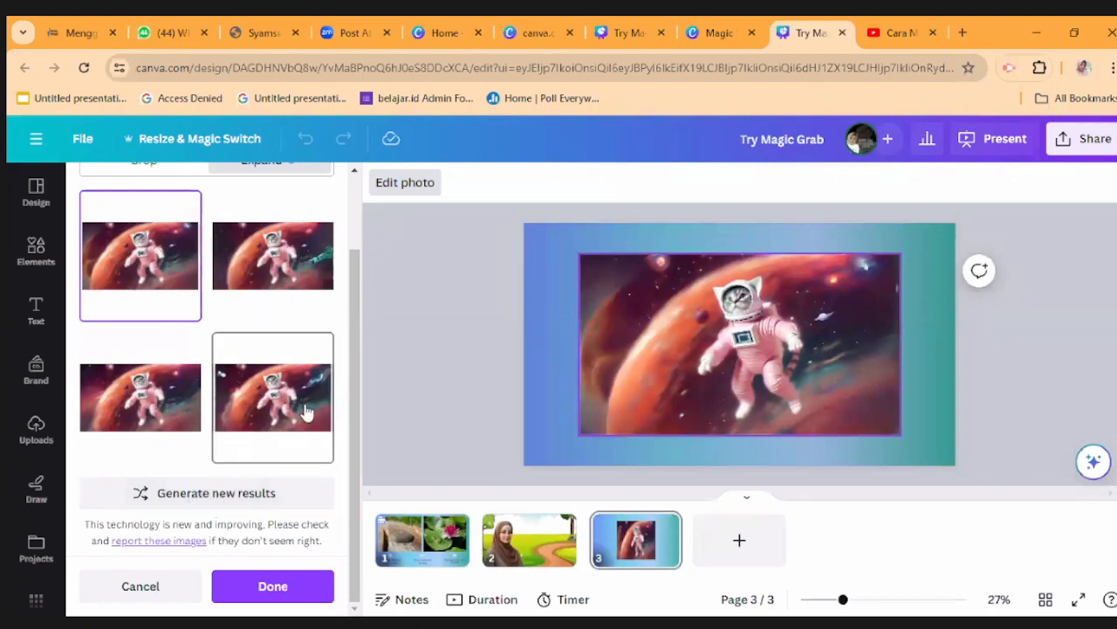
scroll(306, 411, "up", 1)
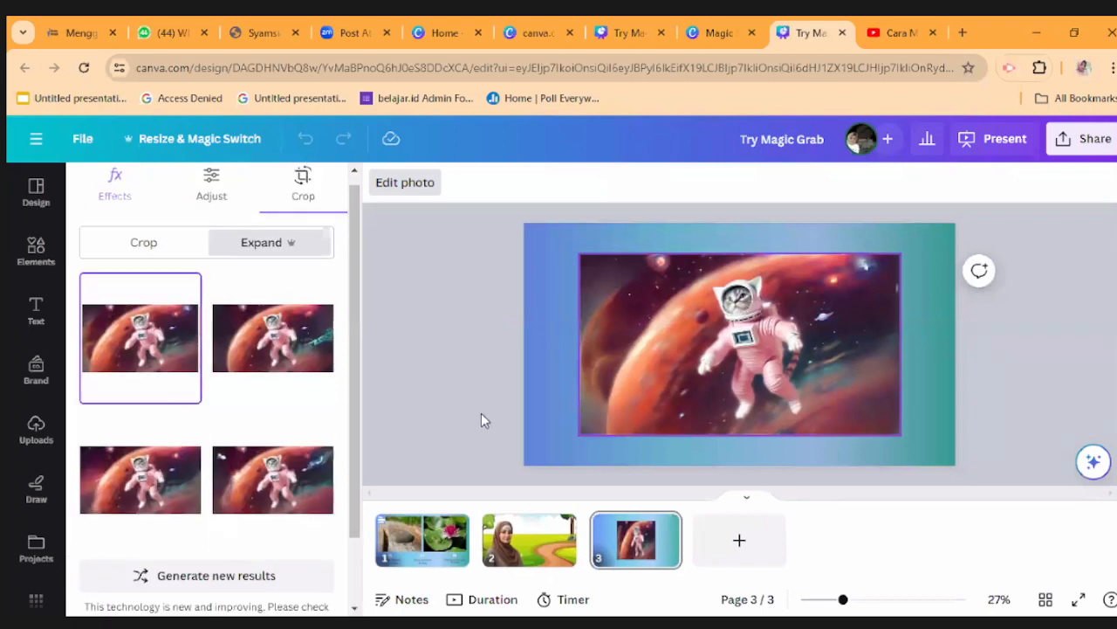
left_click(540, 406)
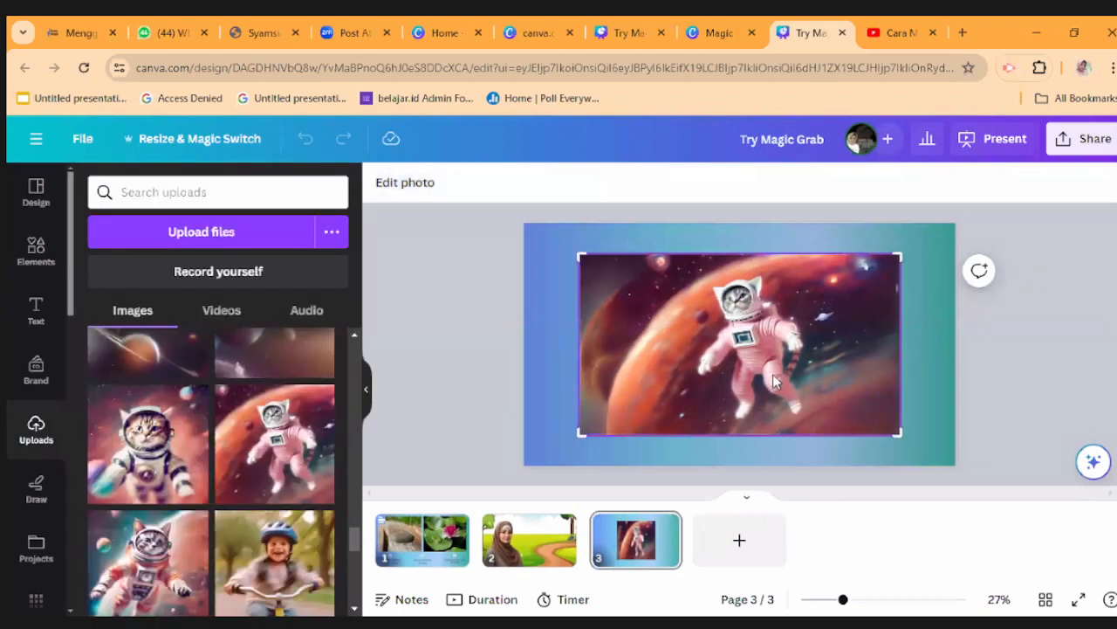
Move the expanded cat picture to the page's upper-left corner, enlarge it to cover the whole page and deselect it
left_click_drag(820, 399, 766, 368)
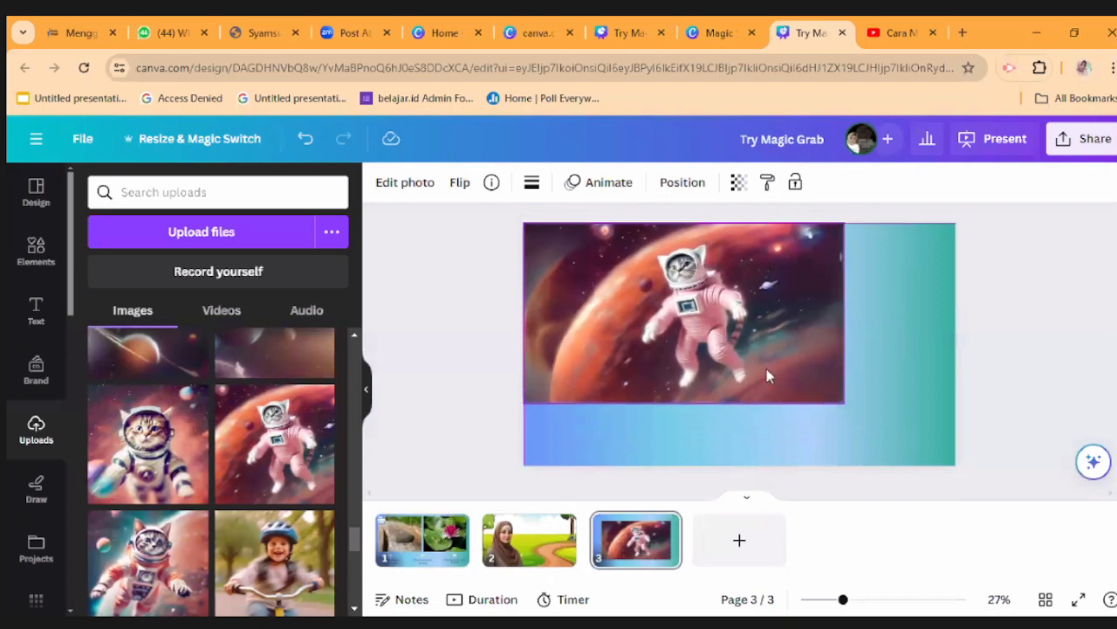
left_click_drag(843, 402, 1019, 402)
left_click(1019, 402)
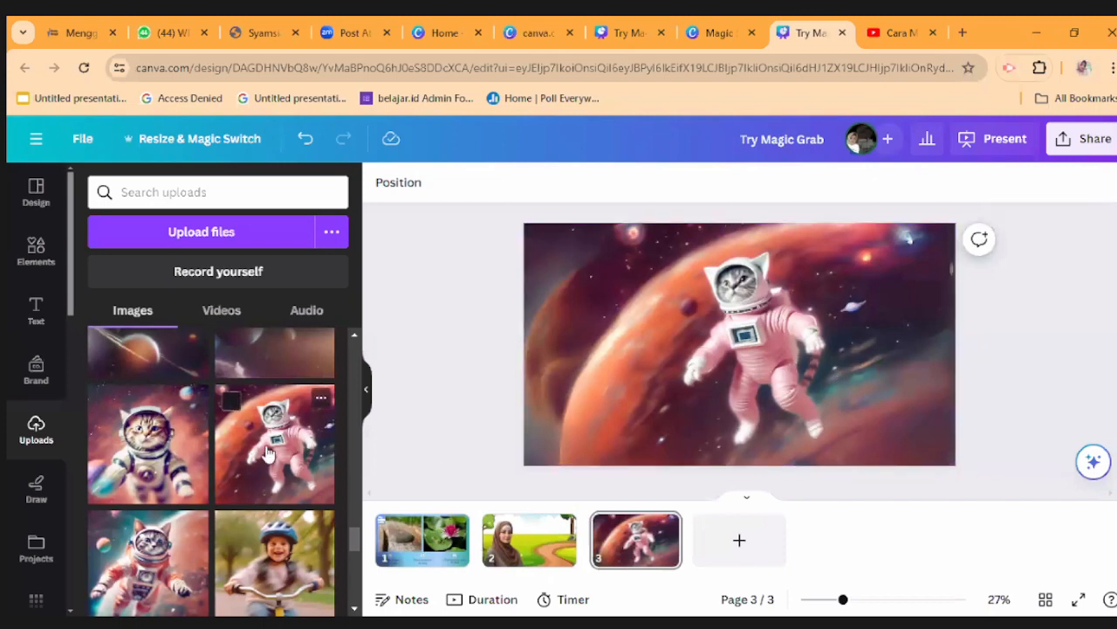
left_click_drag(705, 354, 598, 322)
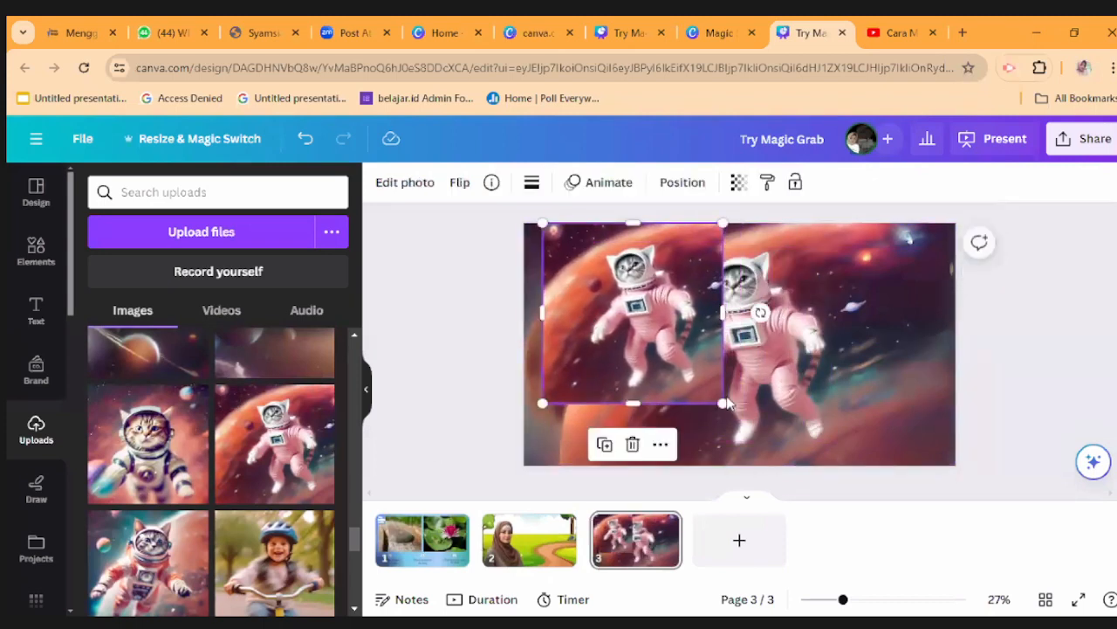
left_click_drag(723, 404, 764, 392)
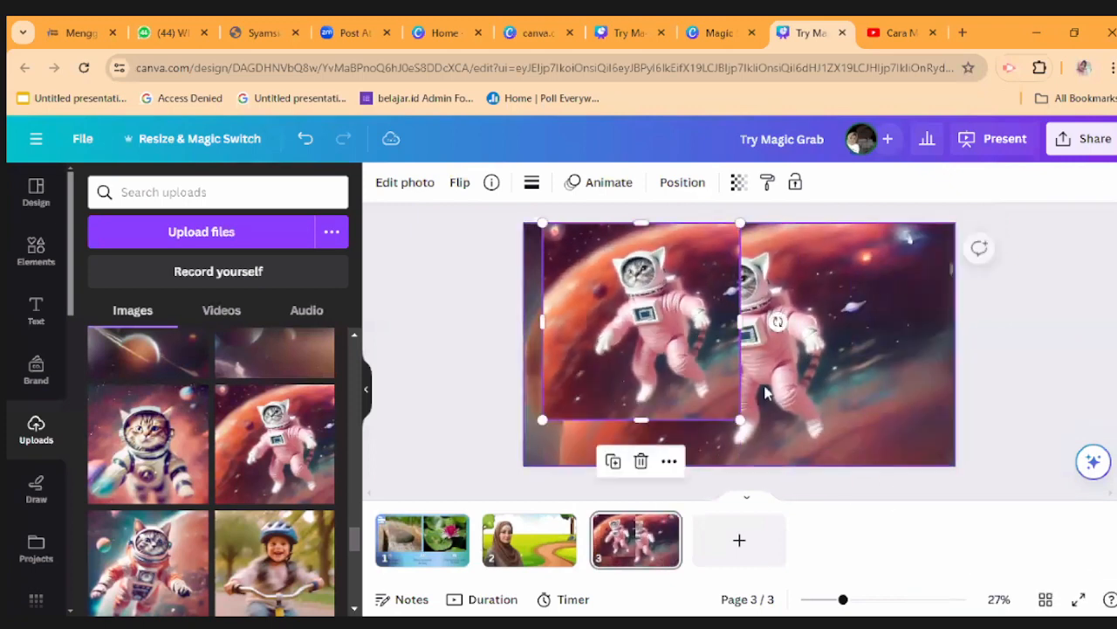
key("Delete")
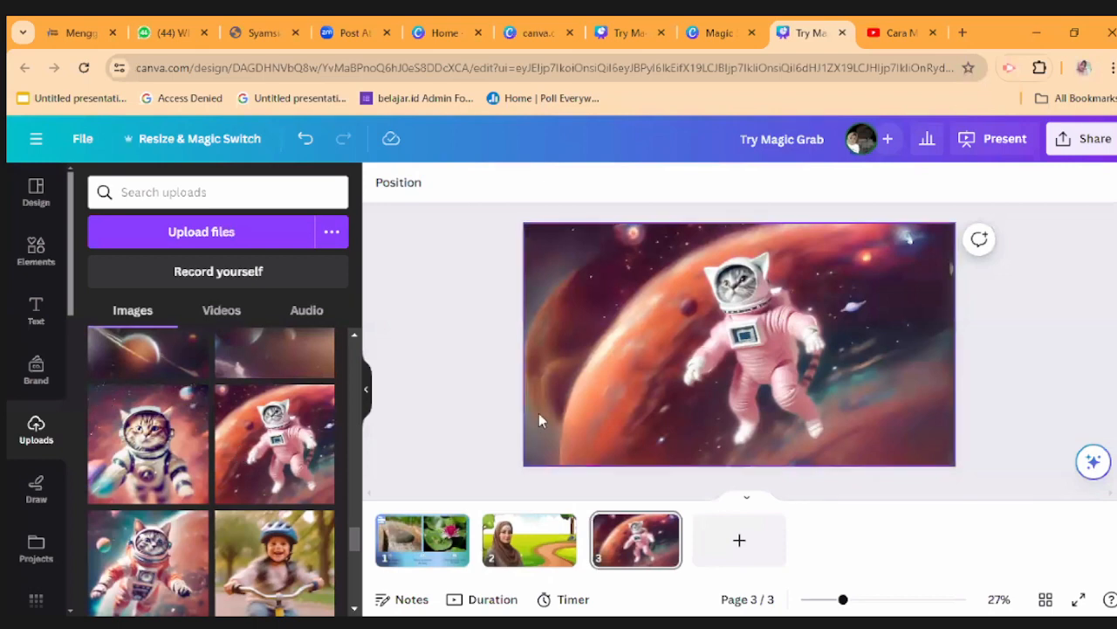
Insert the uploaded picture of the white-suited cat astronaut beside the pink-suited cat and separate its subject with Magic Grab
left_click(136, 460)
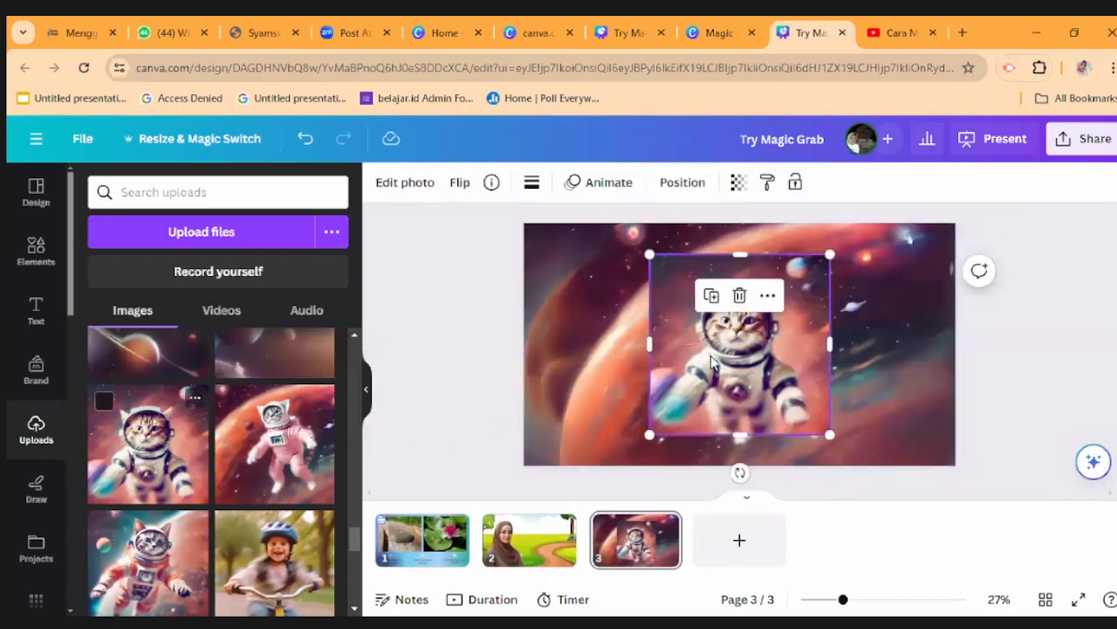
left_click_drag(624, 353, 512, 346)
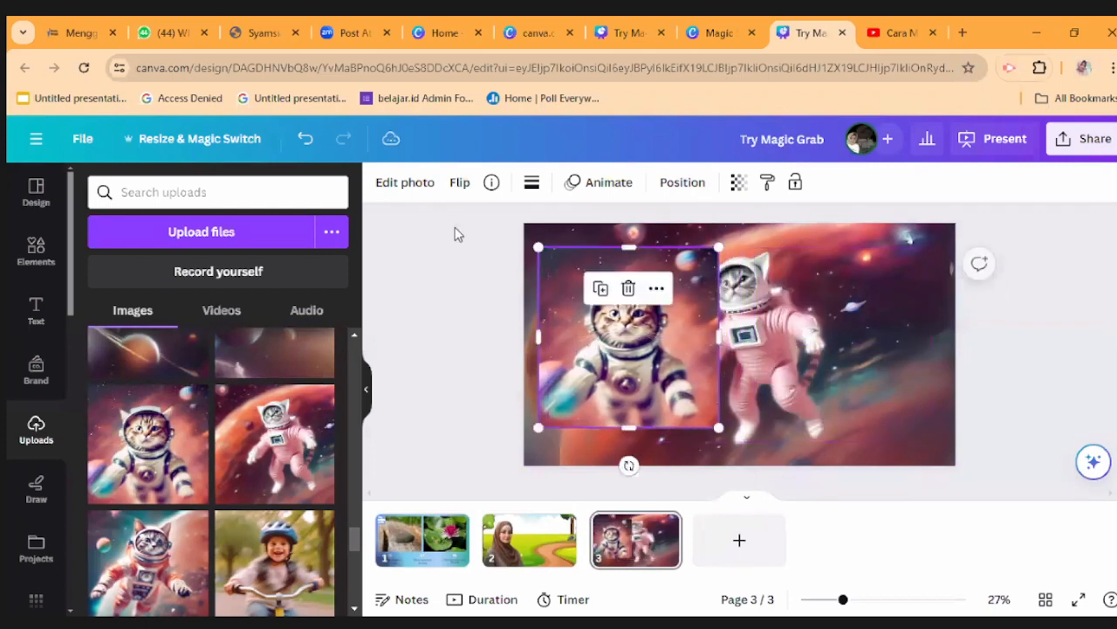
left_click(387, 193)
left_click(207, 422)
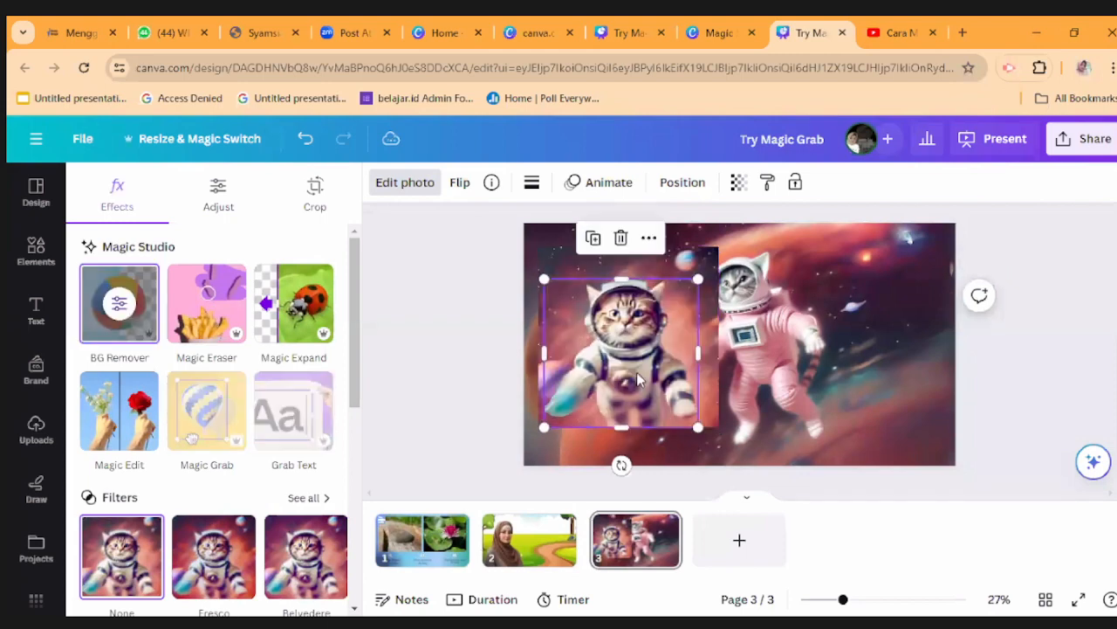
Delete the leftover background of the grabbed white-suited cat and place the cat at the page's left edge
left_click_drag(637, 379, 890, 395)
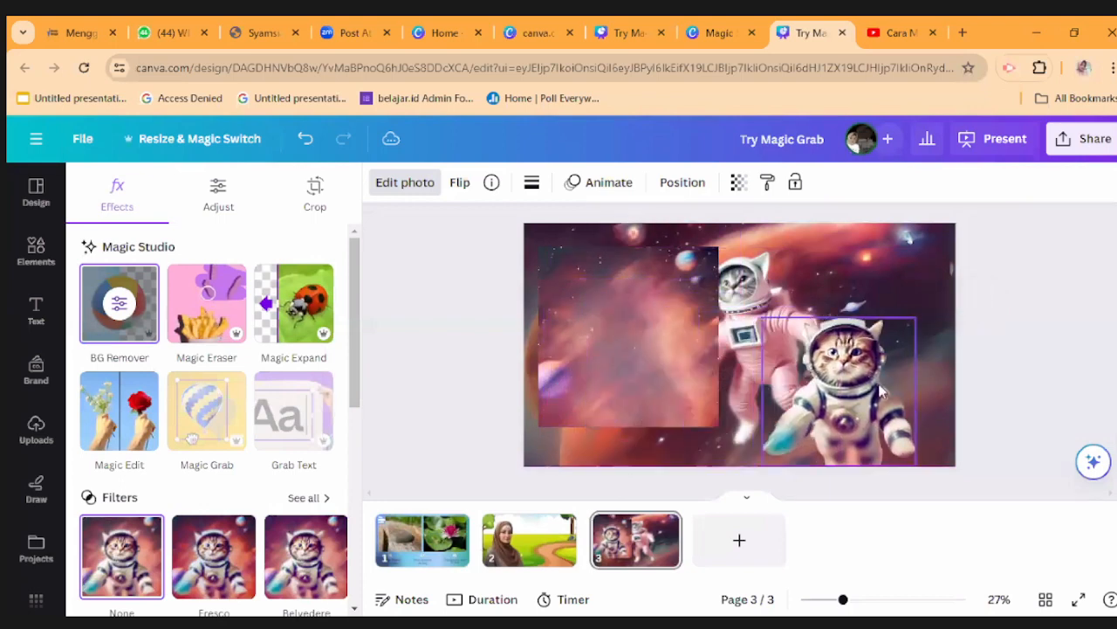
left_click(638, 349)
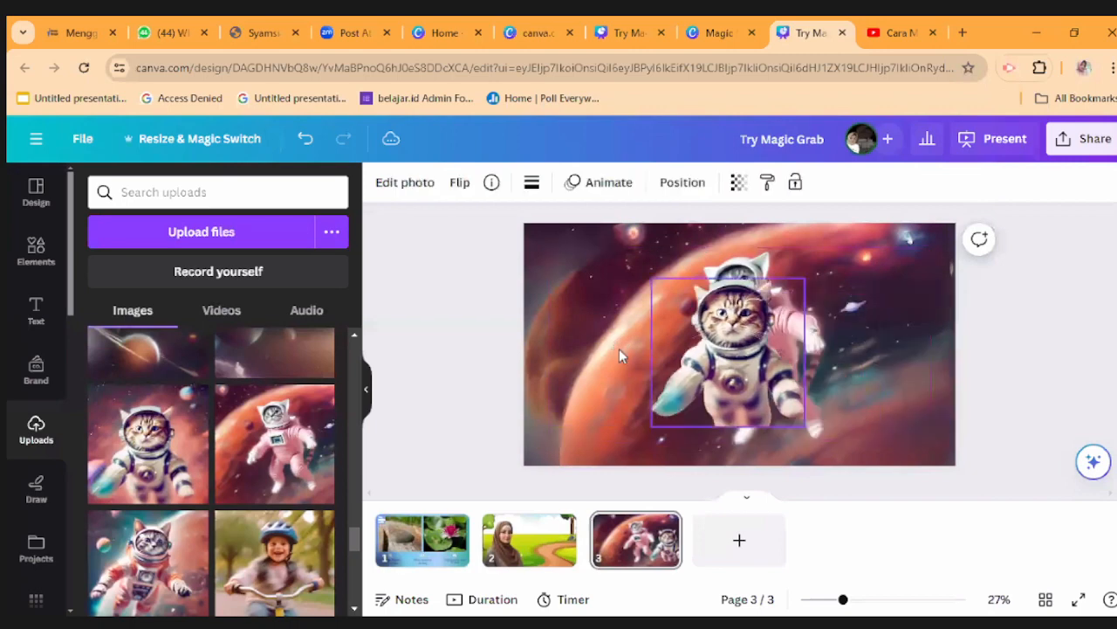
left_click_drag(747, 367, 618, 349)
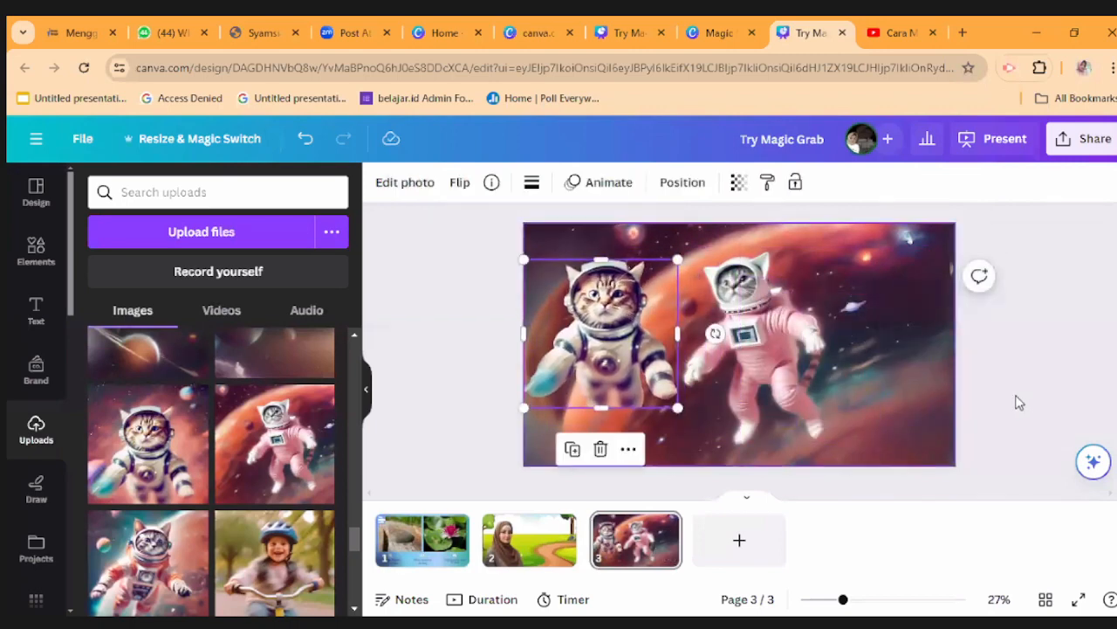
Enlarge the white-suited cat, place it in the page's lower-left corner and deselect it
left_click(1018, 402)
left_click(669, 403)
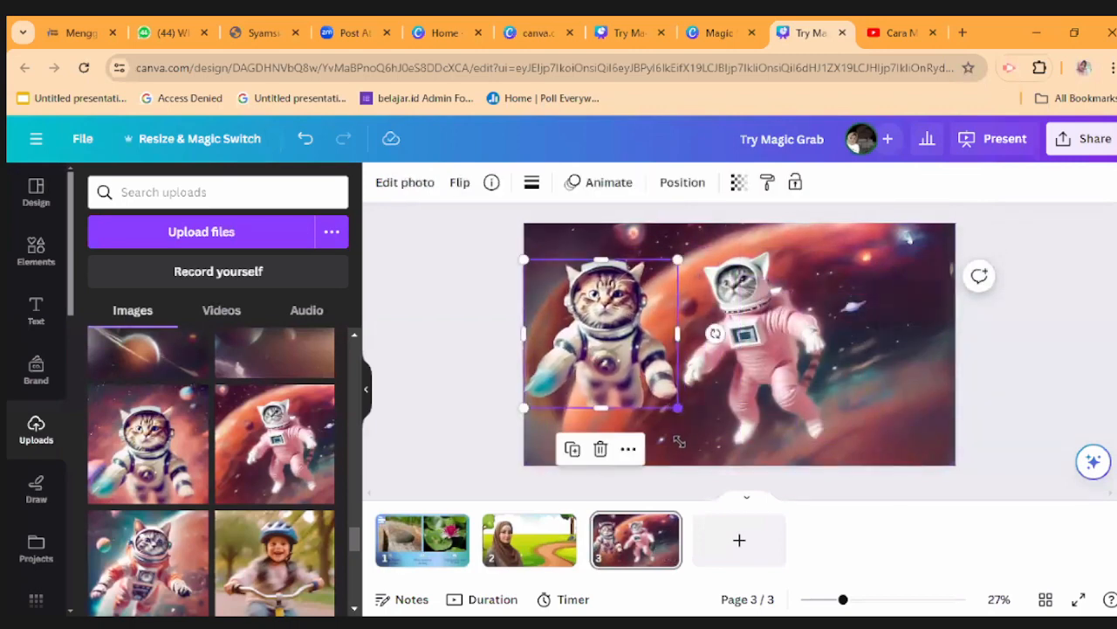
left_click_drag(678, 409, 700, 485)
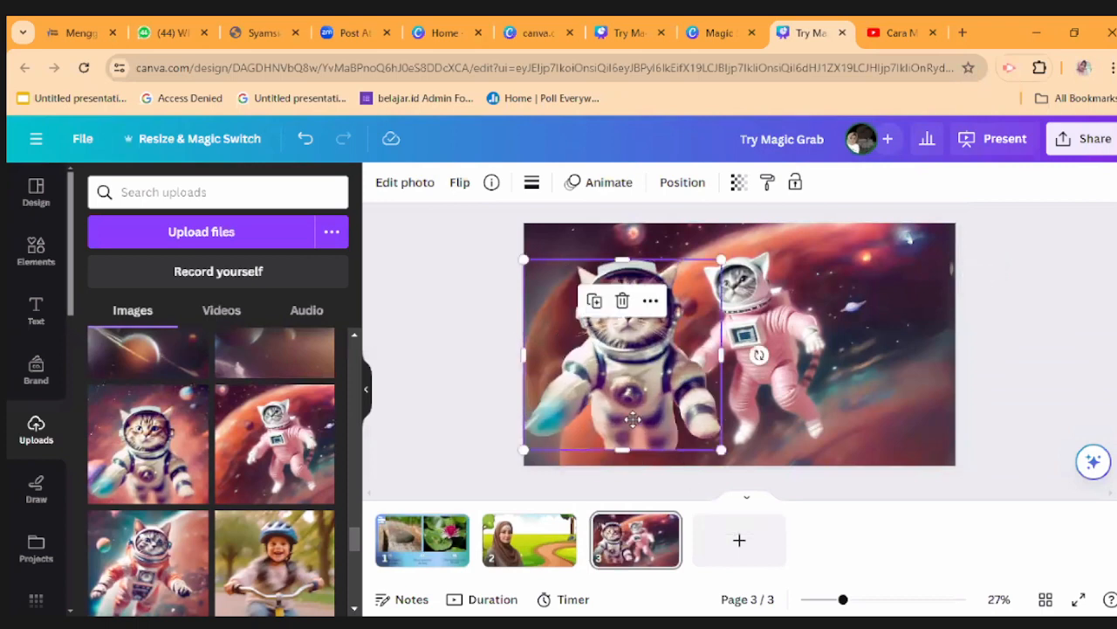
left_click_drag(649, 417, 629, 426)
left_click(1026, 395)
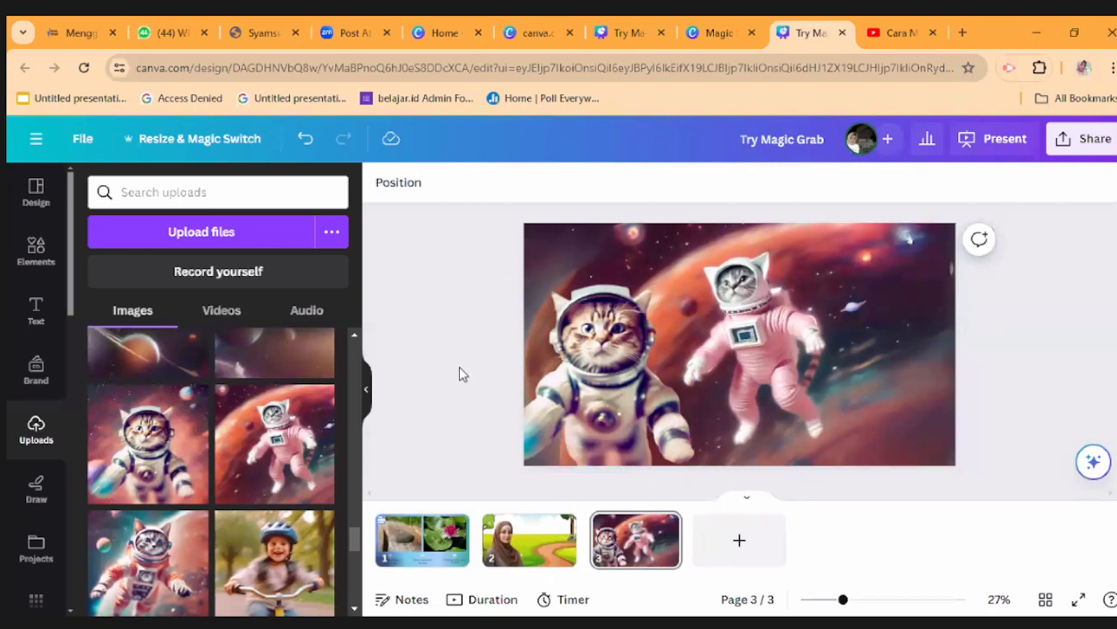
Review the woman's page once more and add a fourth page after the page with the two cats
scroll(459, 367, "up", 1)
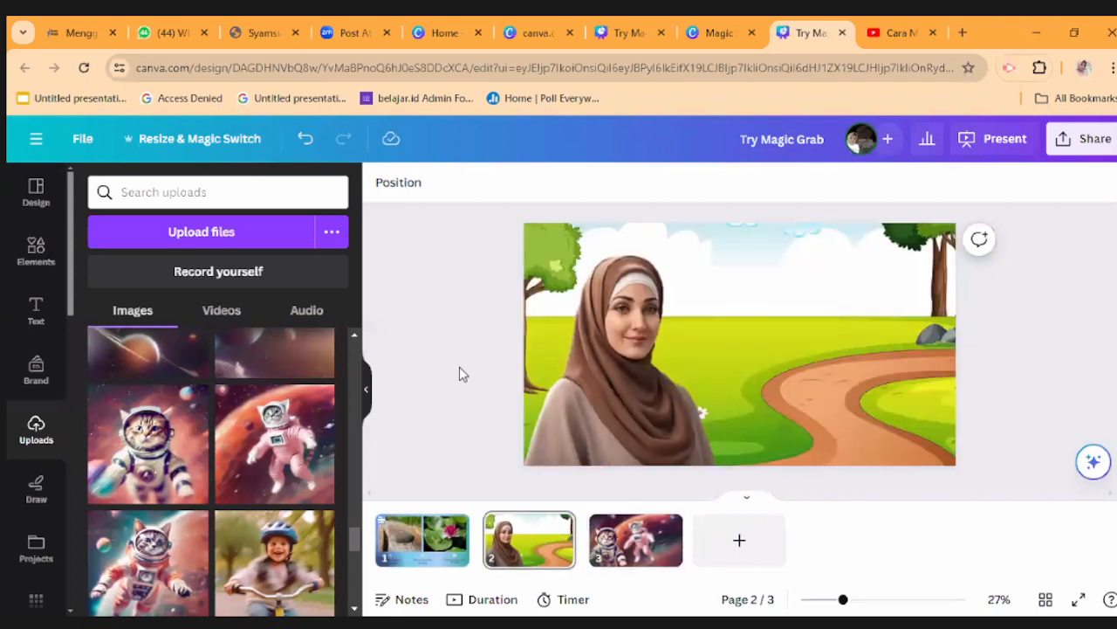
scroll(459, 367, "down", 1)
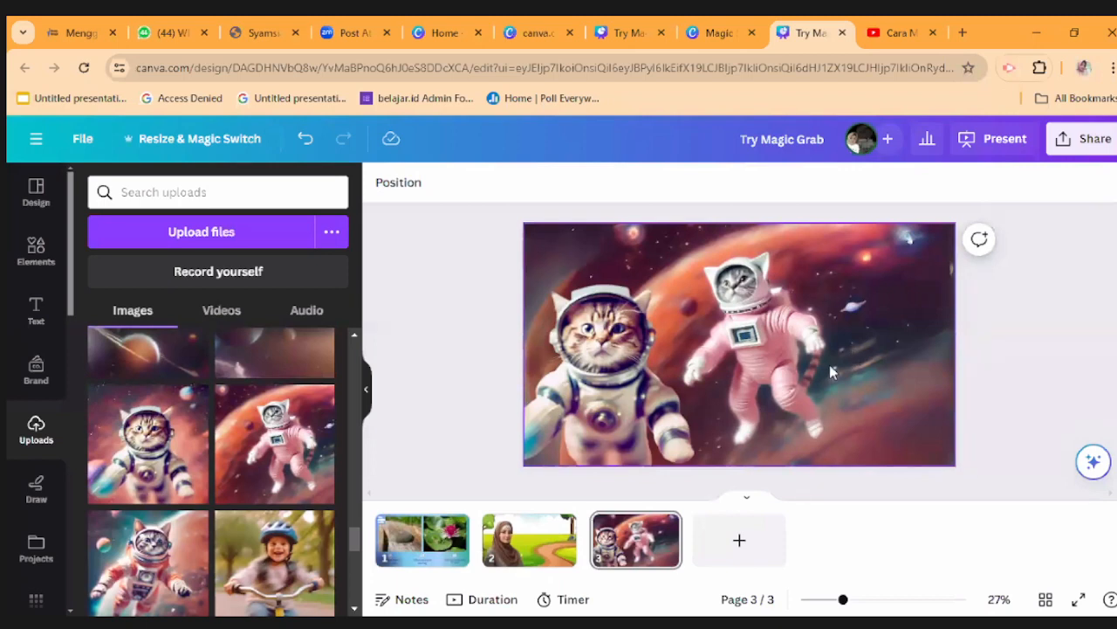
left_click(739, 540)
left_click(712, 530)
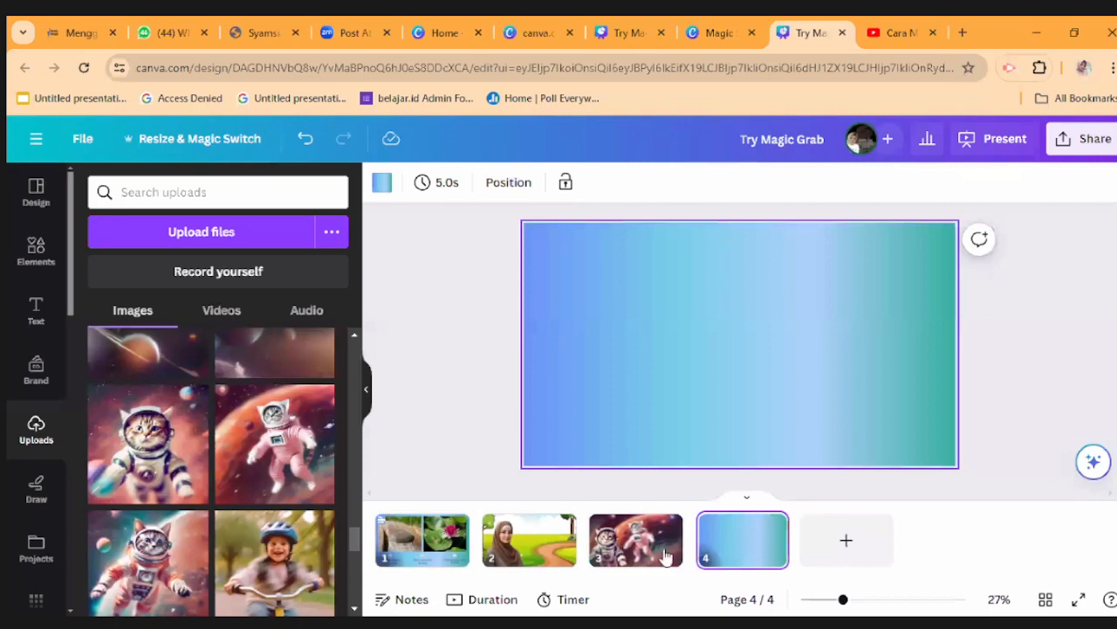
Return to the page with the two cat astronauts and open the catalogue of Canva apps
left_click(635, 534)
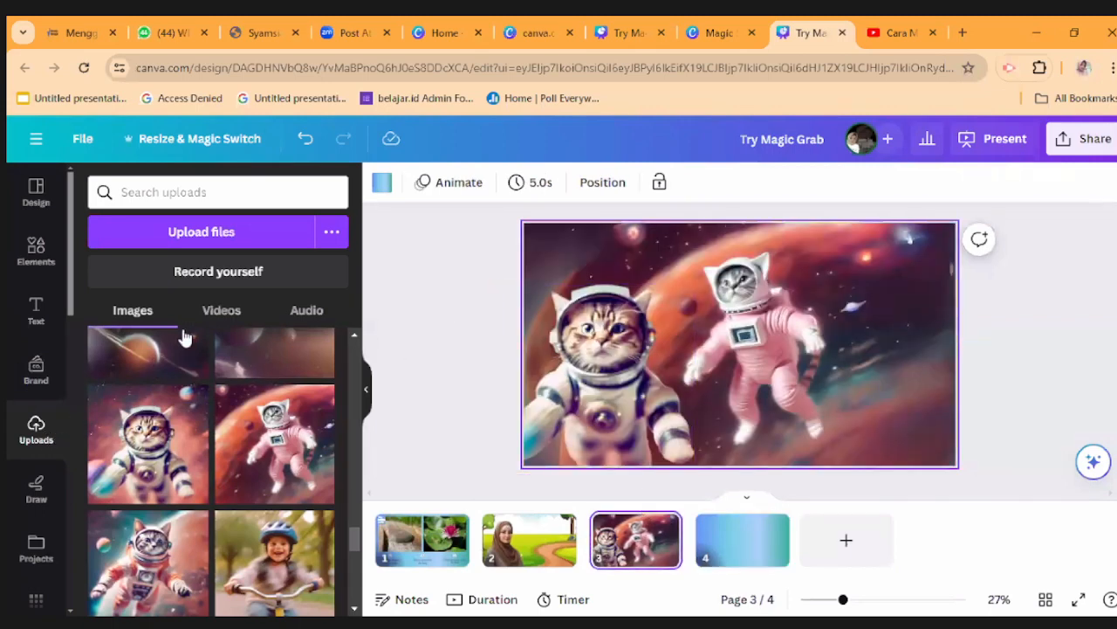
scroll(44, 475, "down", 3)
scroll(37, 447, "down", 2)
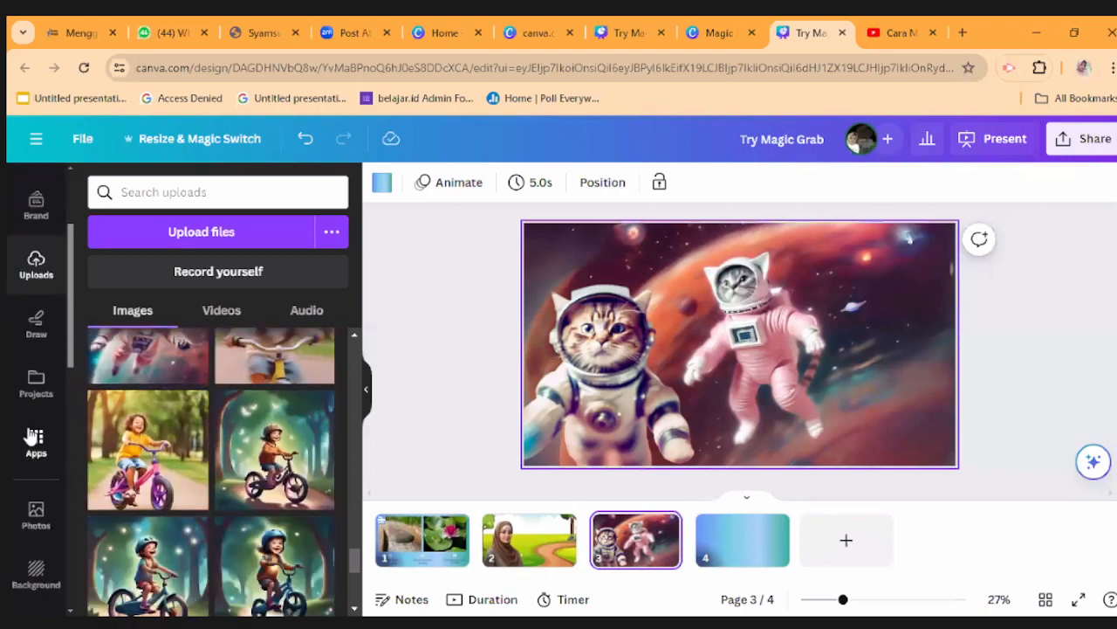
scroll(35, 262, "up", 2)
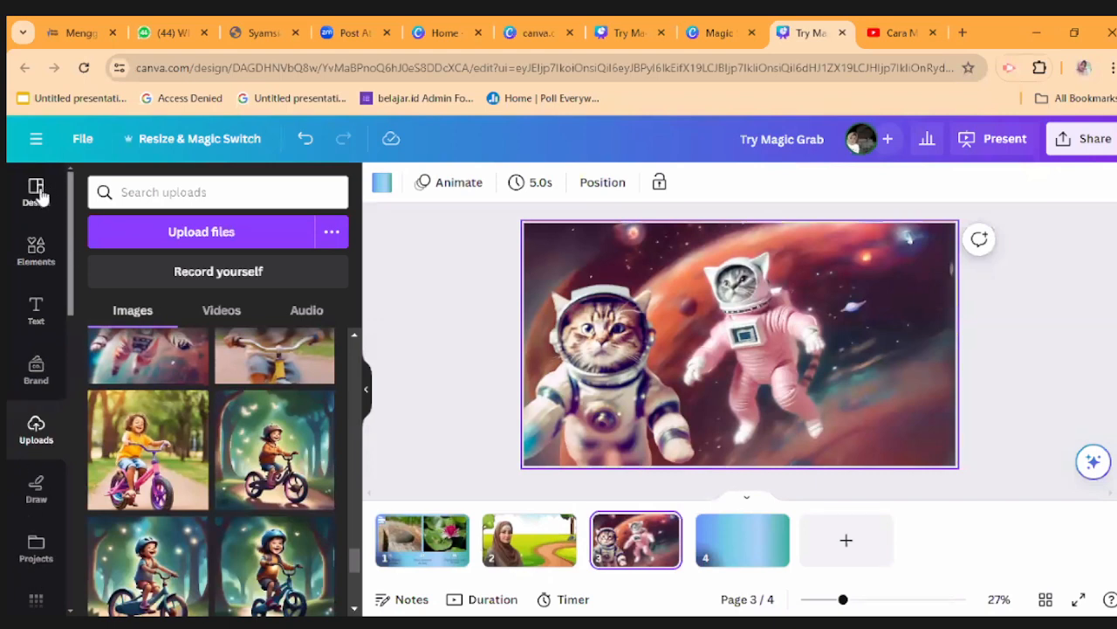
scroll(33, 288, "down", 2)
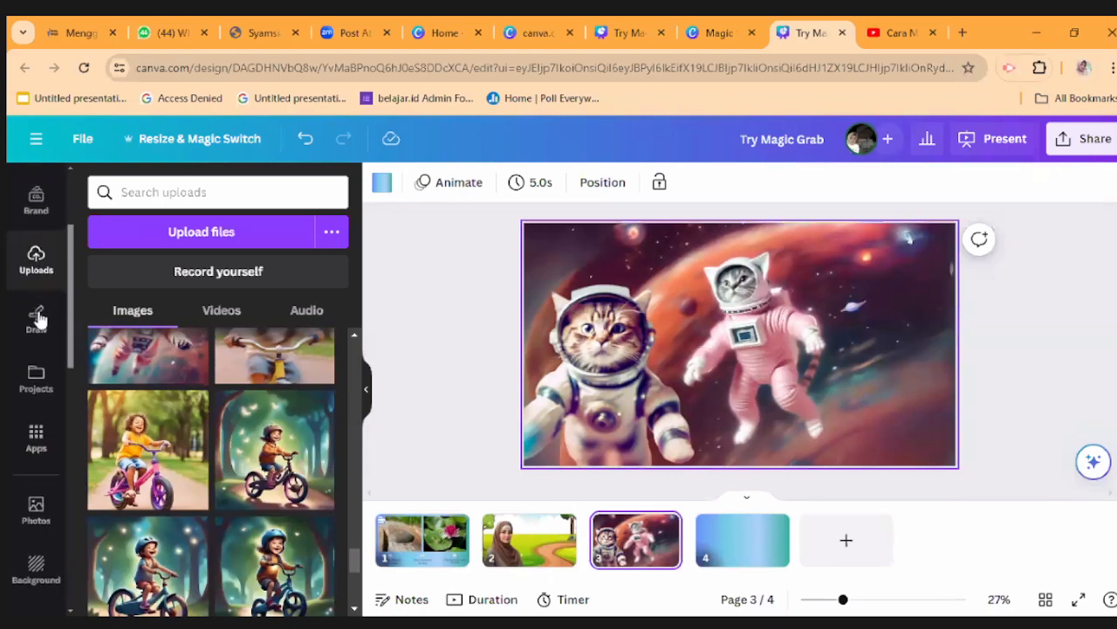
scroll(43, 370, "down", 1)
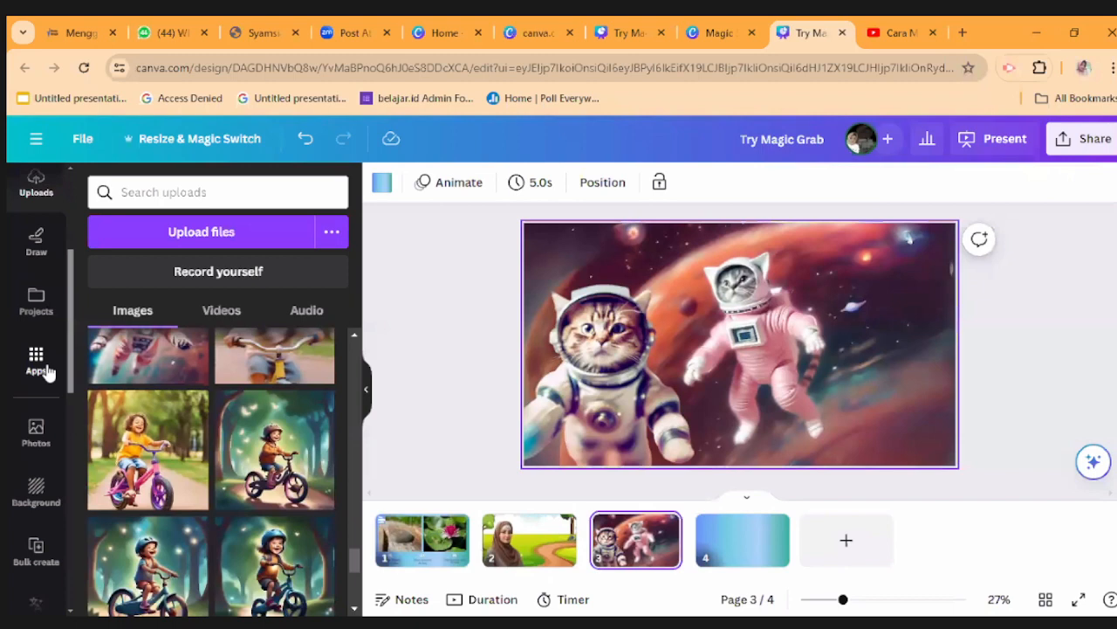
left_click(49, 371)
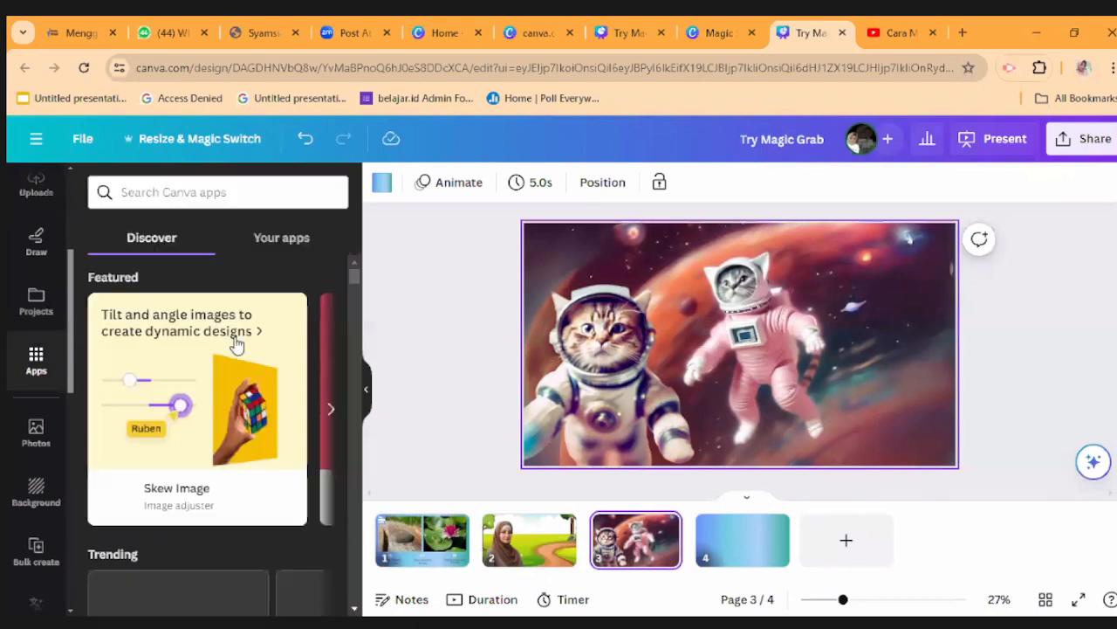
Look through the app catalogue's Trending, Popular and AI-powered sections
scroll(259, 349, "down", 3)
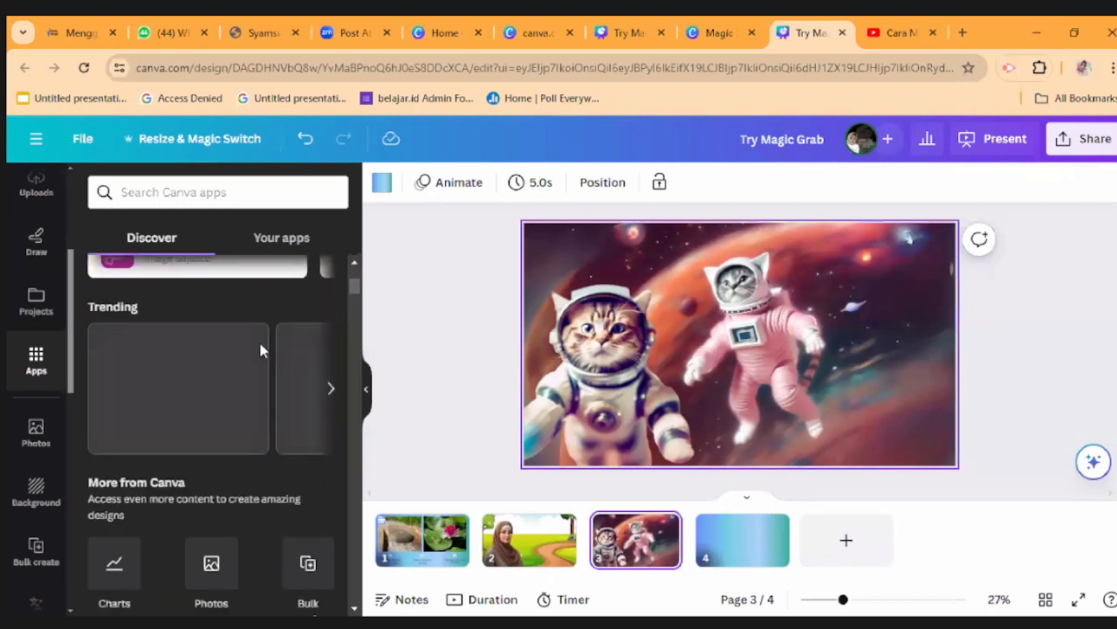
scroll(259, 349, "down", 4)
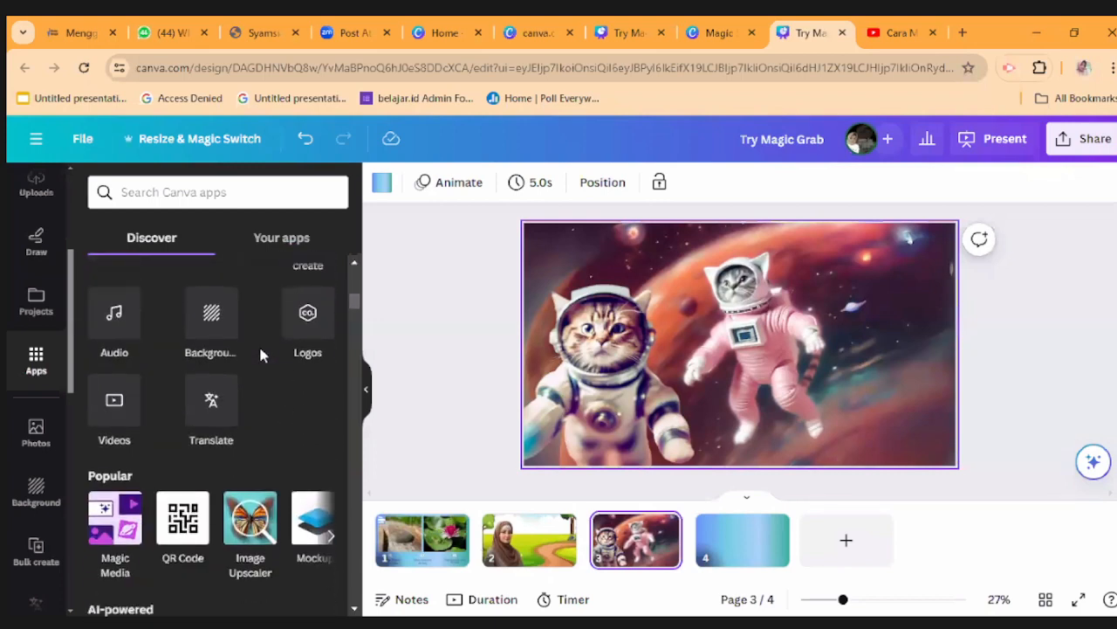
scroll(260, 353, "down", 2)
scroll(260, 358, "down", 5)
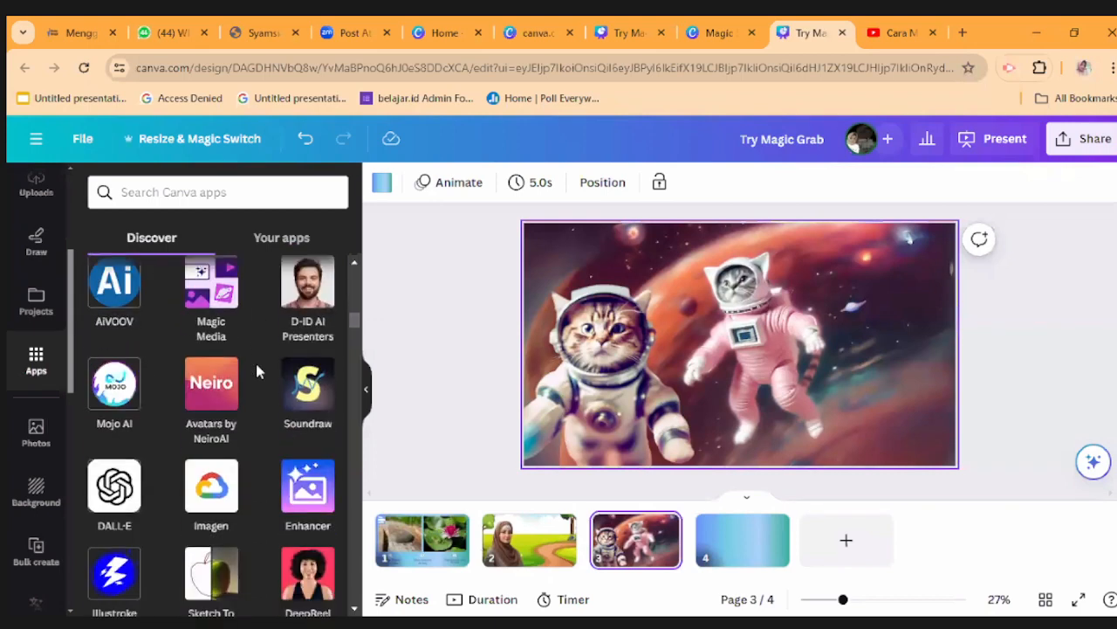
scroll(255, 374, "down", 5)
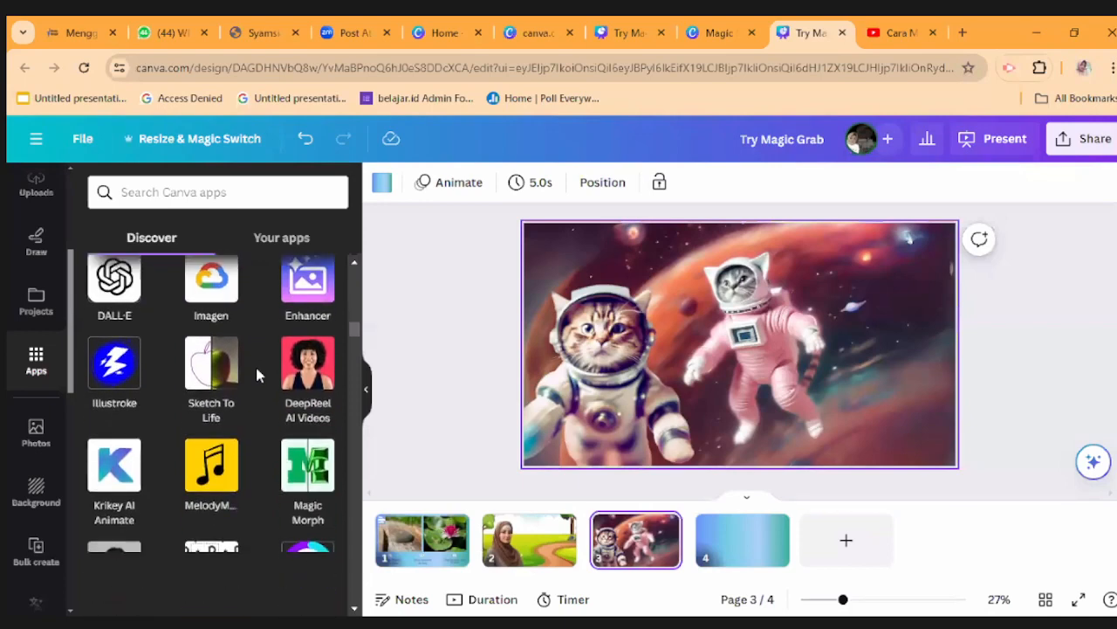
scroll(256, 377, "down", 1)
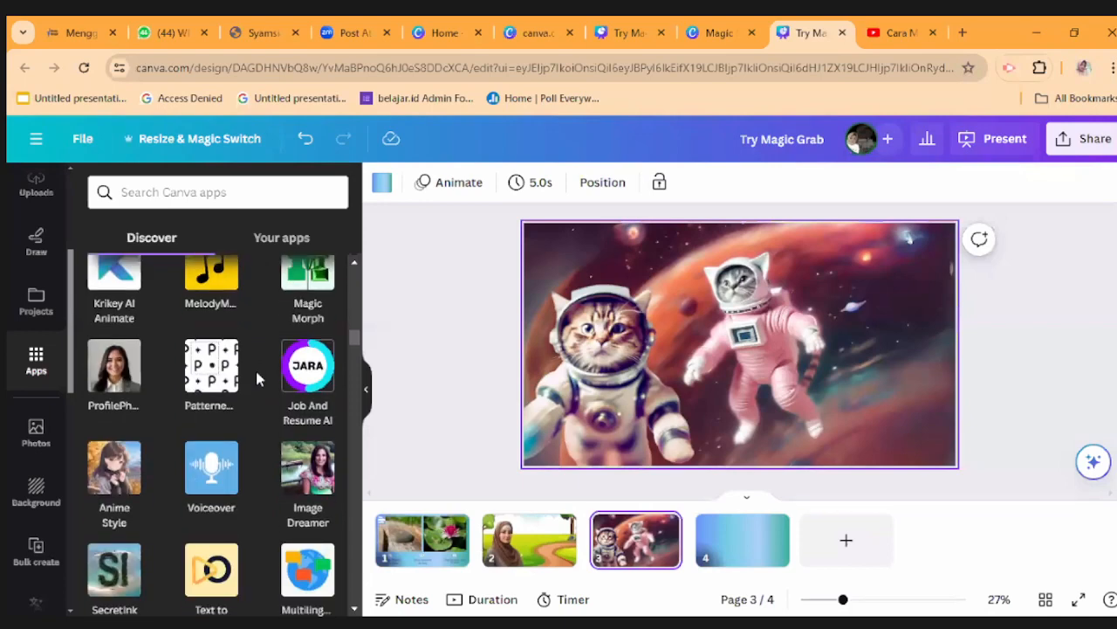
scroll(255, 375, "up", 6)
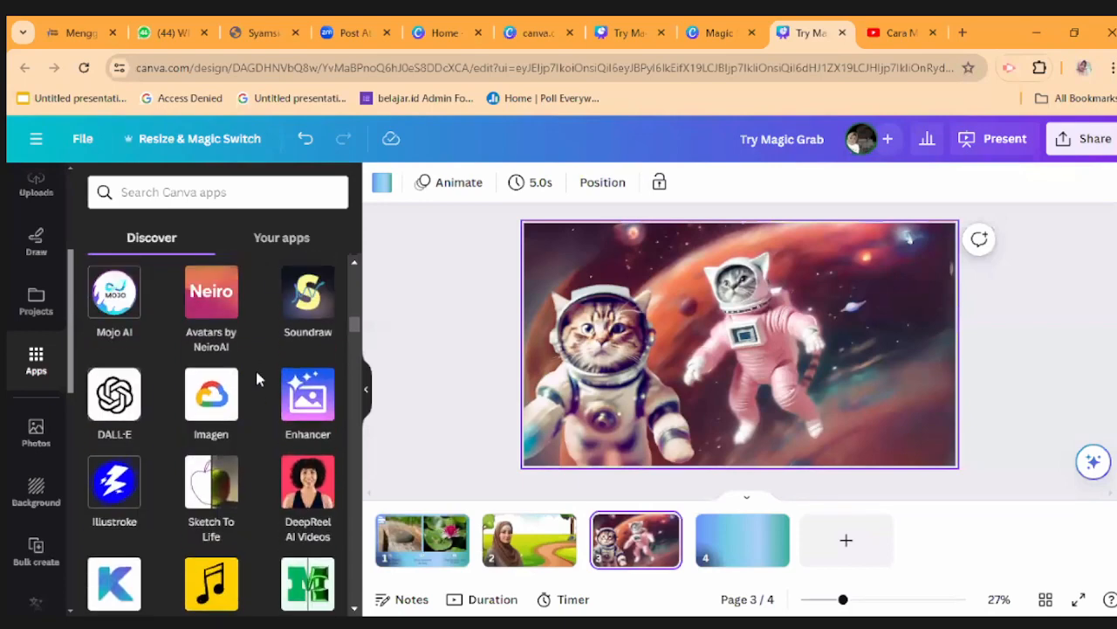
Search the app catalogue for TypeCraft
left_click(197, 194)
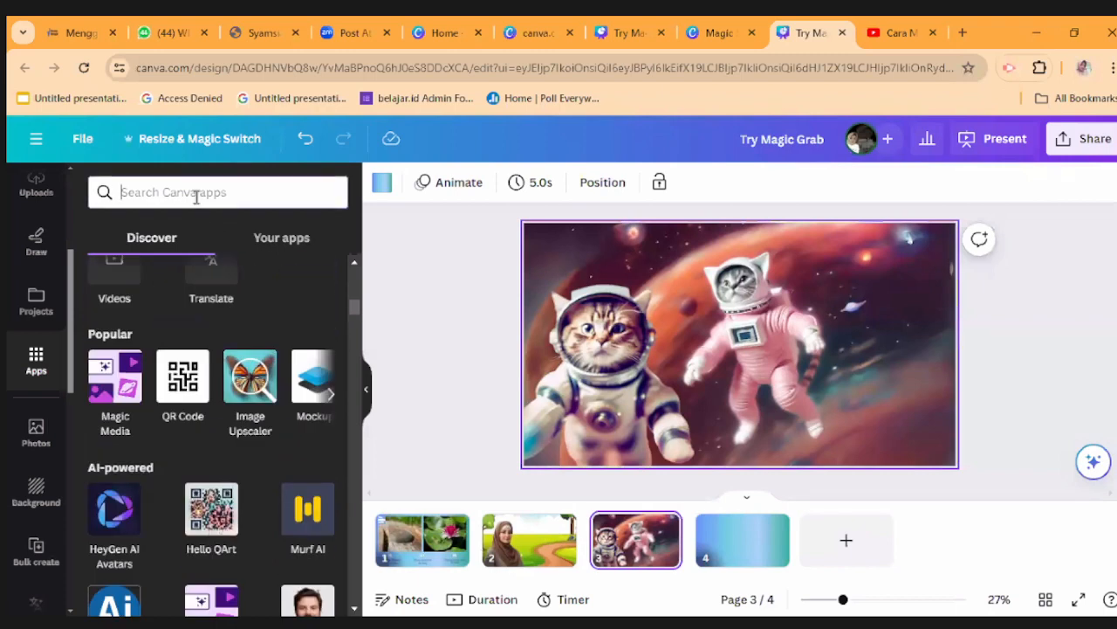
type("type")
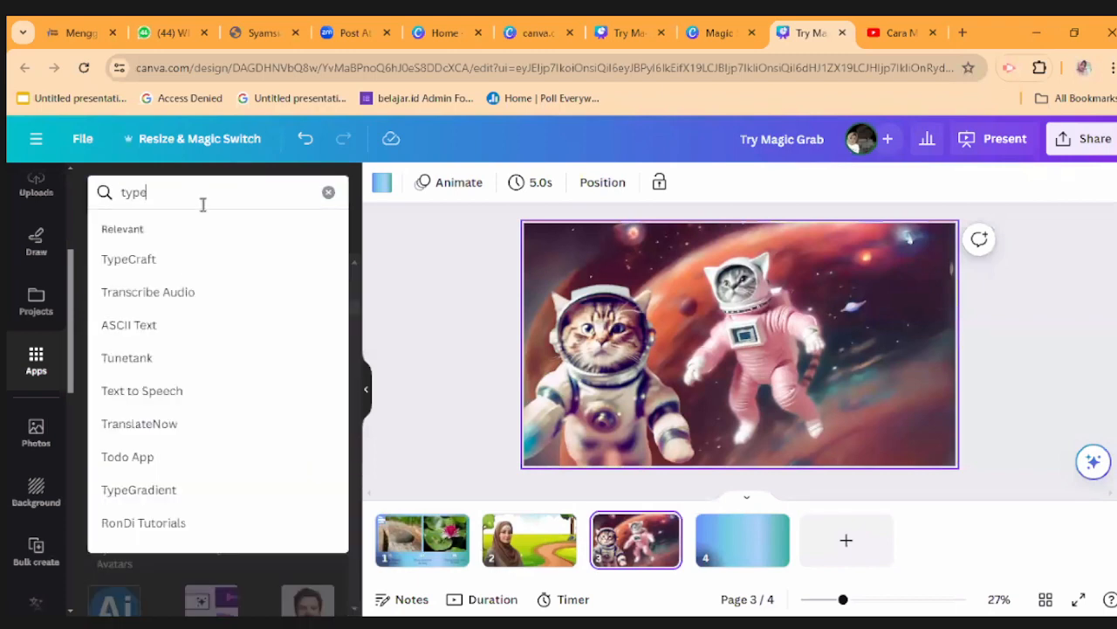
left_click(145, 260)
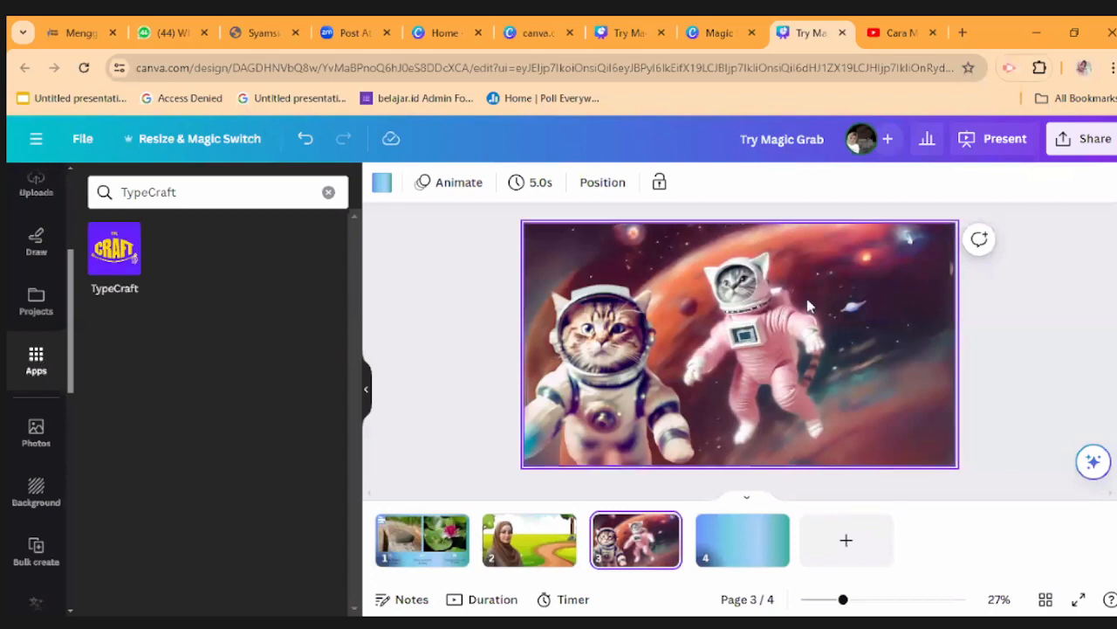
Add a text box reading "Terbang Ceria di Angkasa" to the page with the two cats
left_click(903, 304)
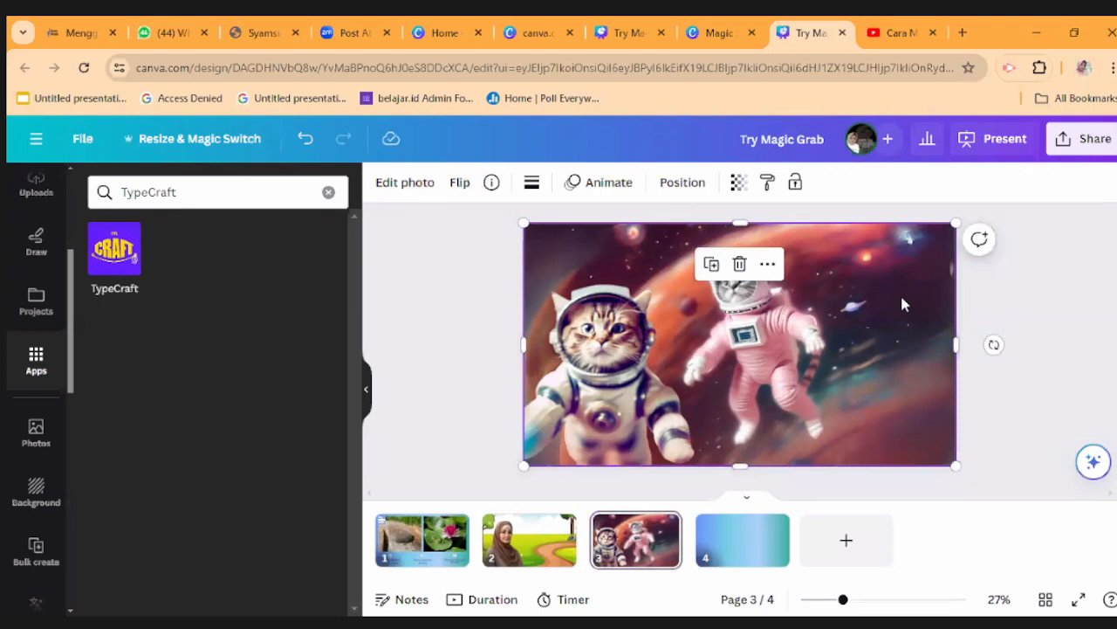
type("tTerban")
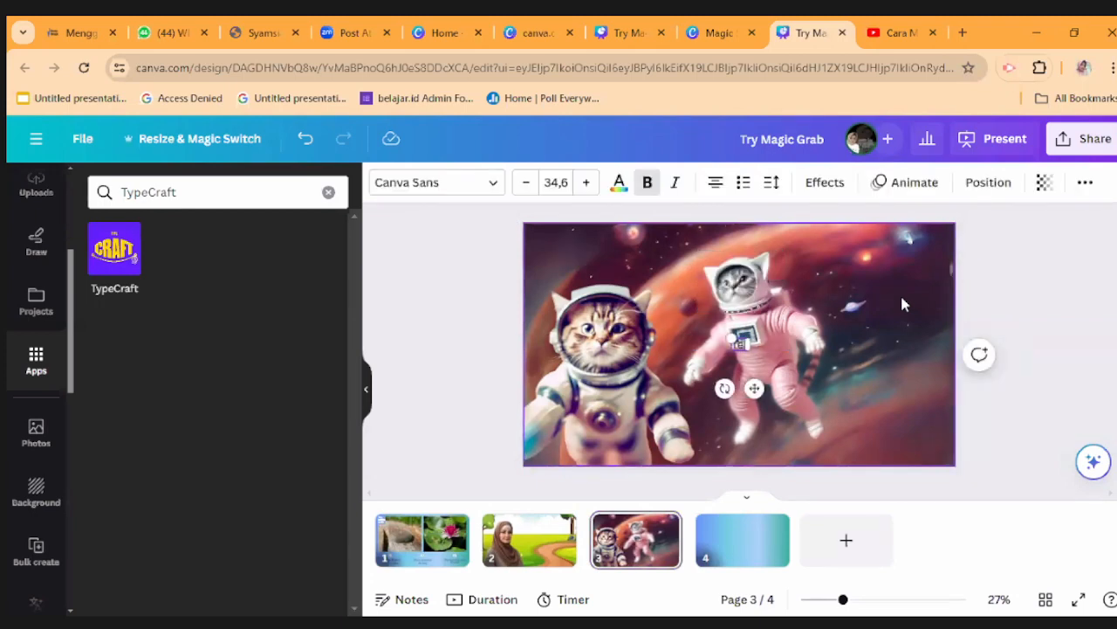
type("g Ce")
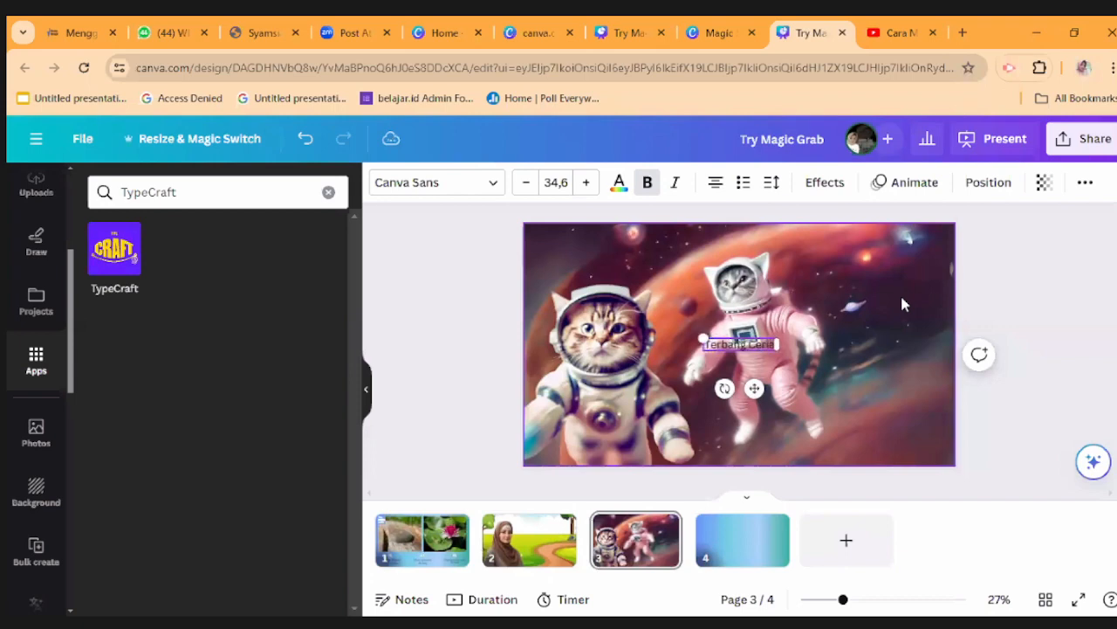
type("ria")
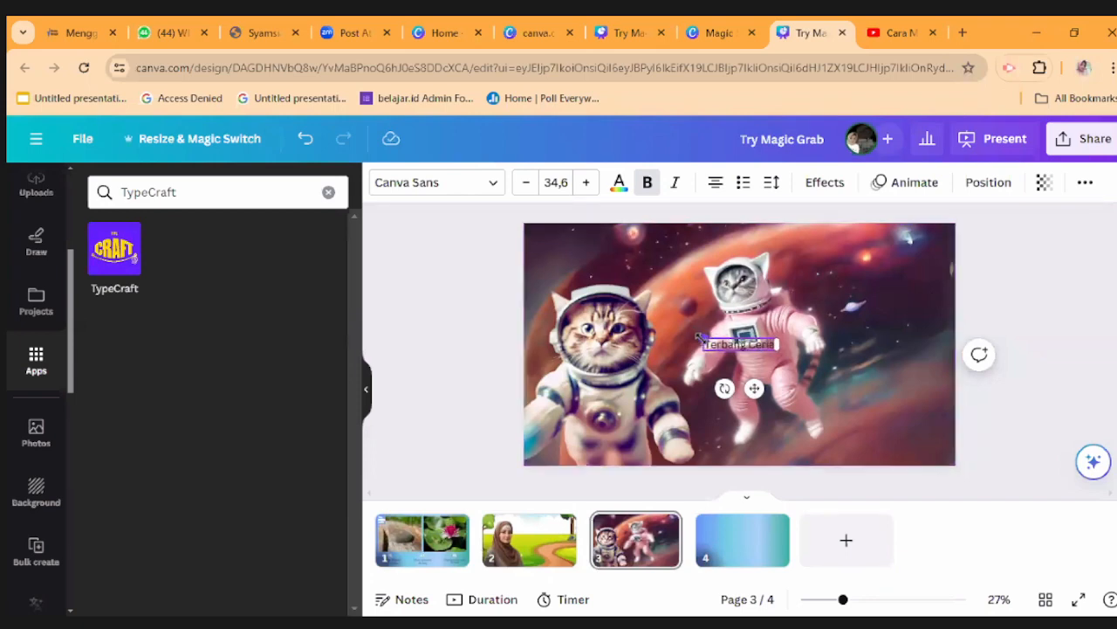
type(" di Ang")
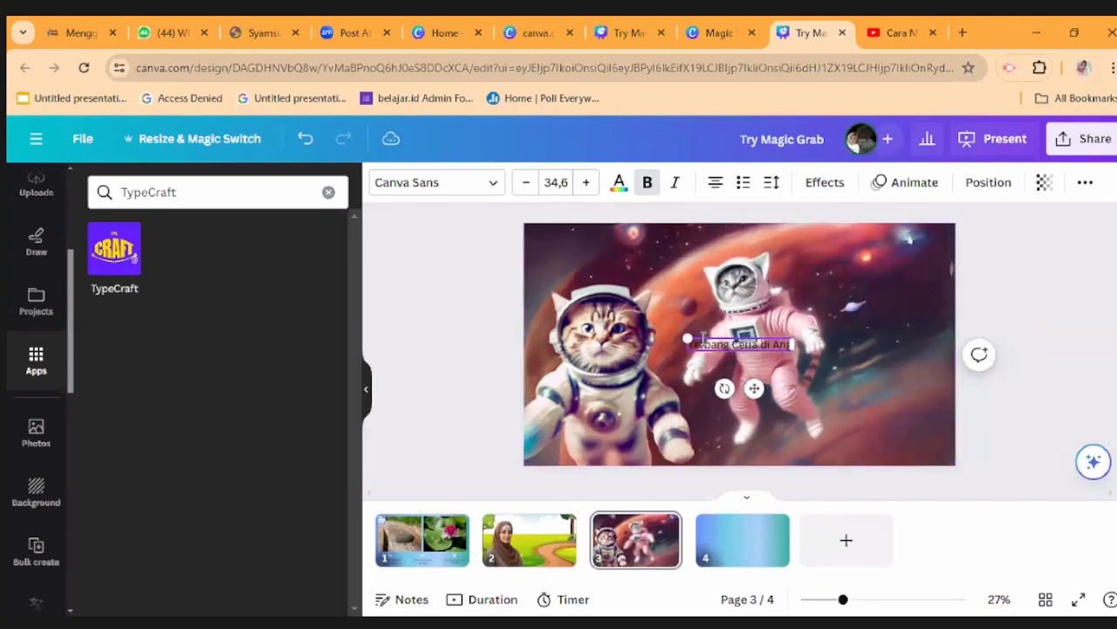
type("kasa")
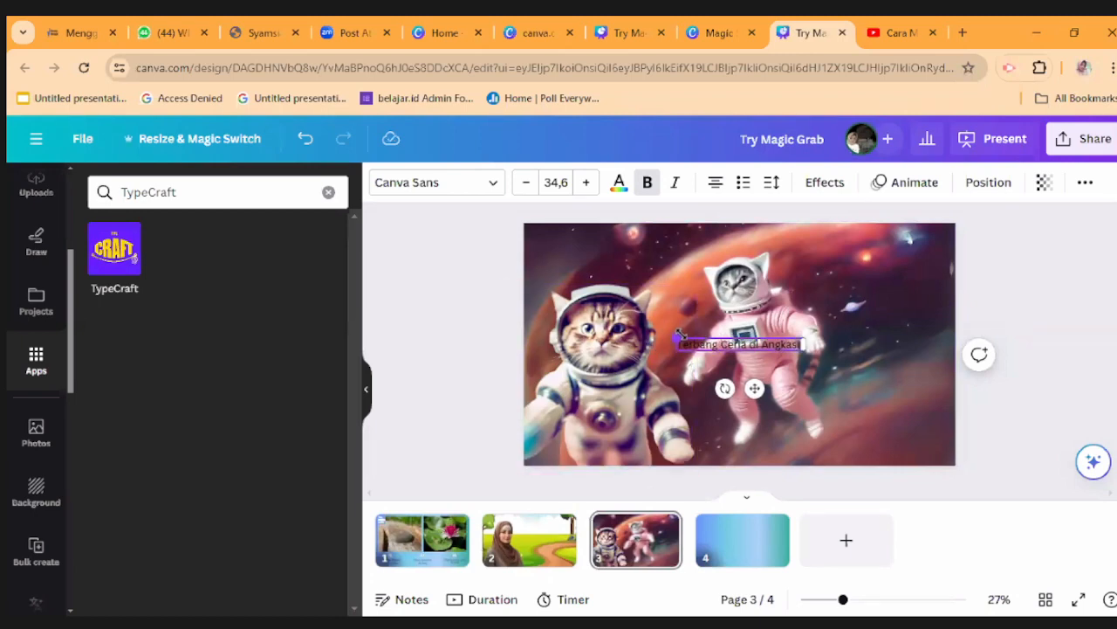
Enlarge the title to font size 67.1 and move it up over the pink-suited cat's head
left_click_drag(680, 337, 580, 220)
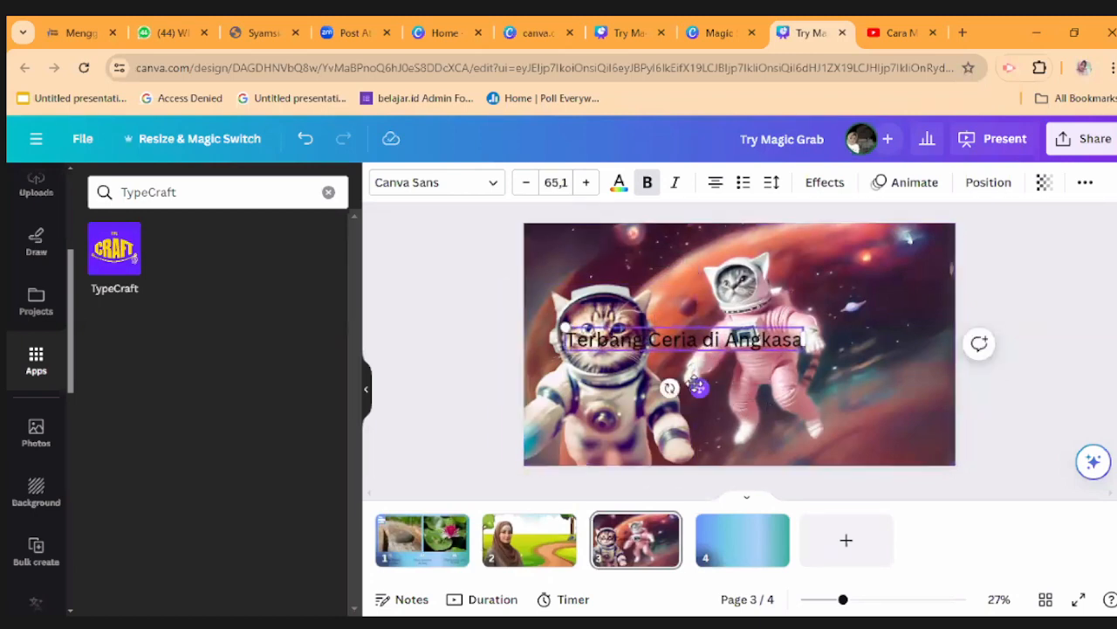
left_click_drag(732, 350, 823, 283)
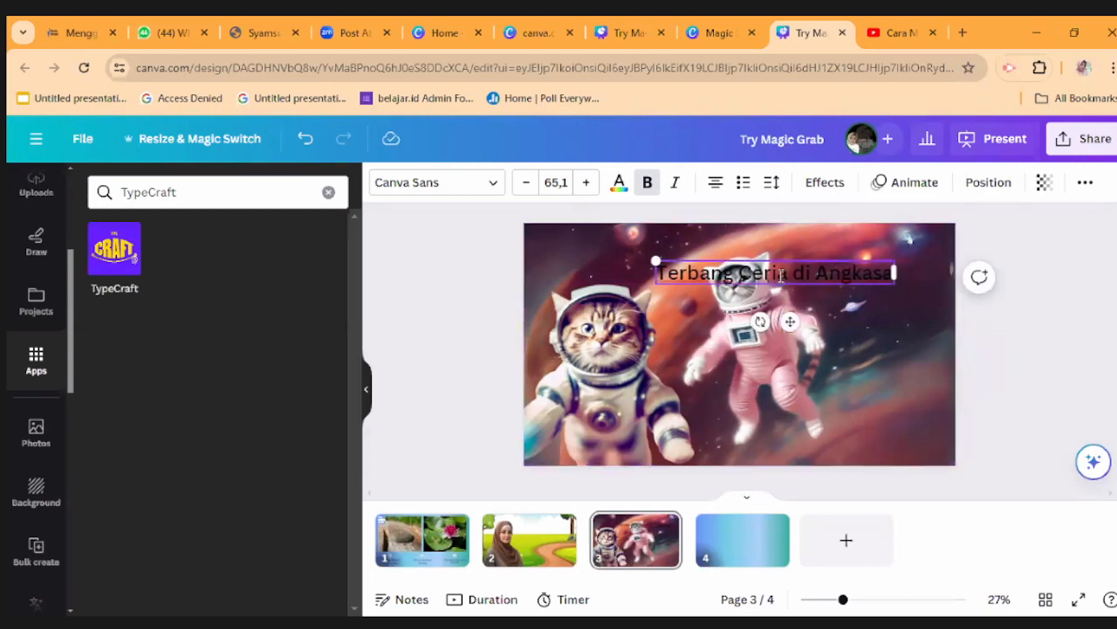
left_click(586, 182)
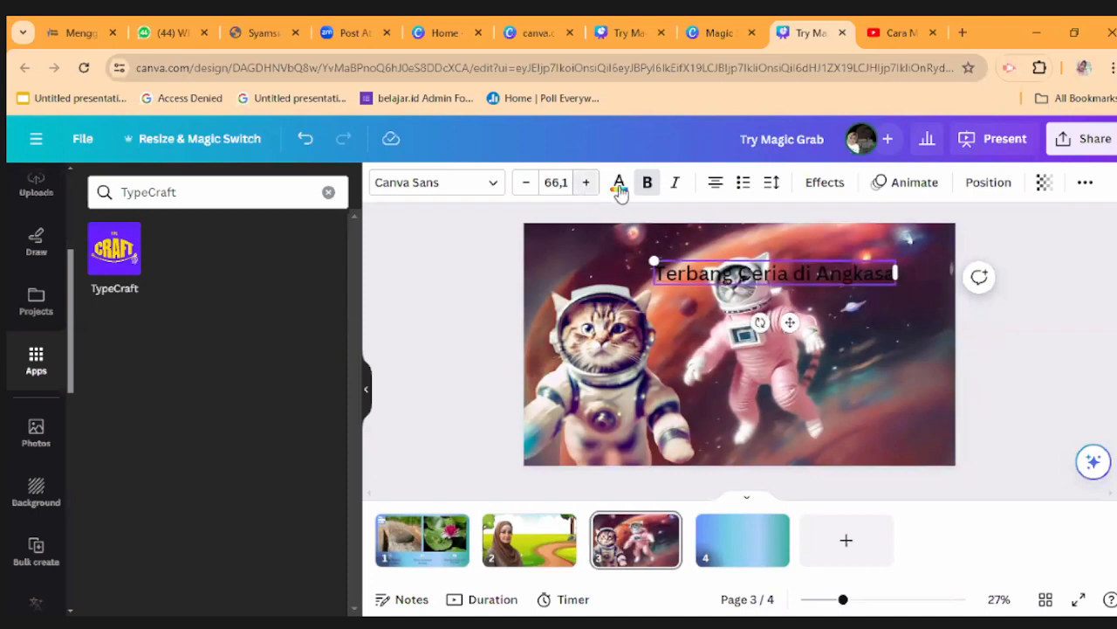
left_click(586, 181)
Give the title a near-white custom colour and place it in the page's upper-left corner above the white-suited cat
left_click(619, 182)
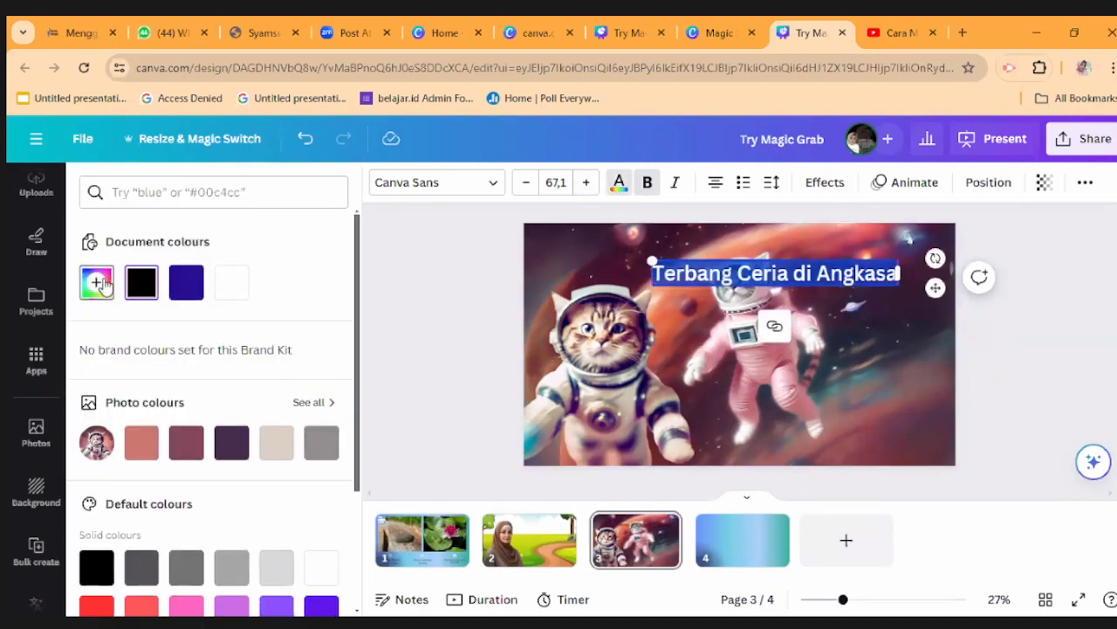
left_click(113, 284)
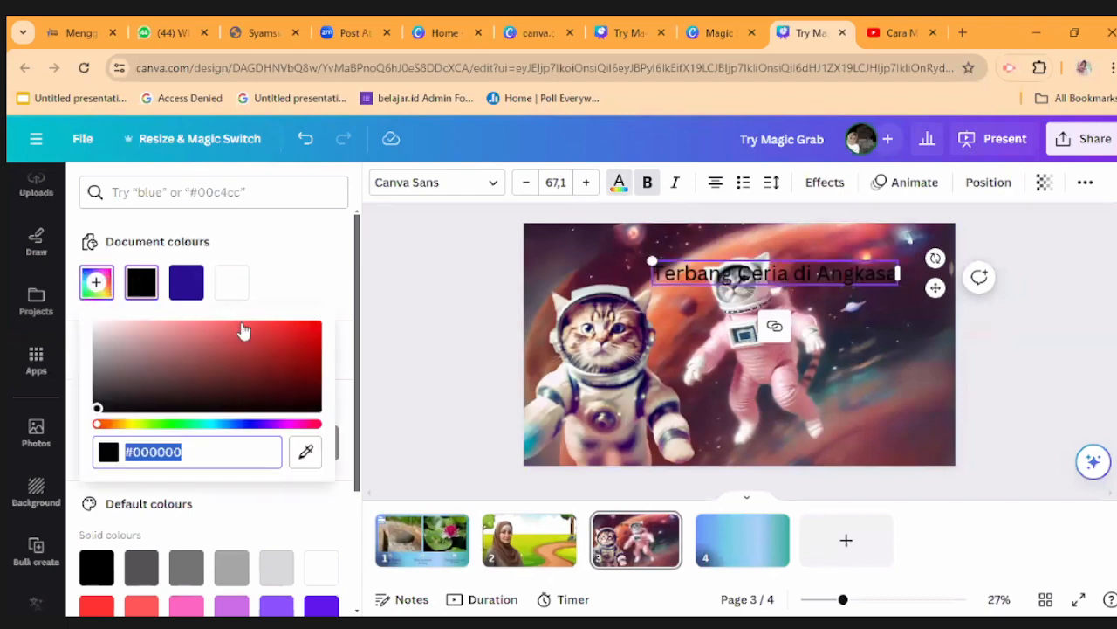
left_click(96, 323)
left_click(871, 416)
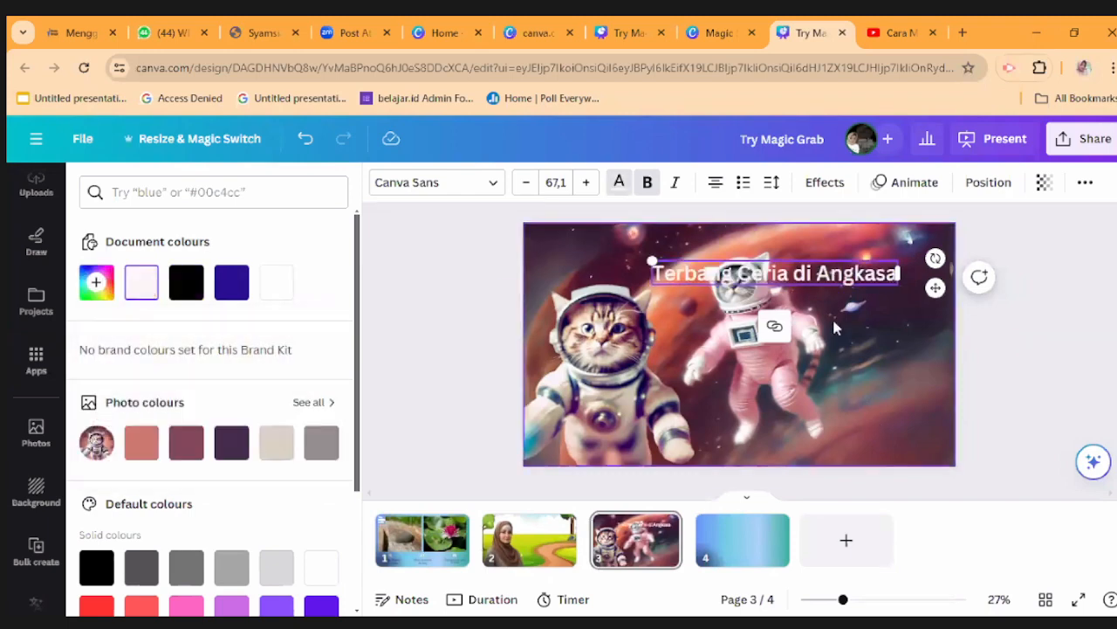
left_click_drag(818, 278, 708, 252)
left_click(871, 354)
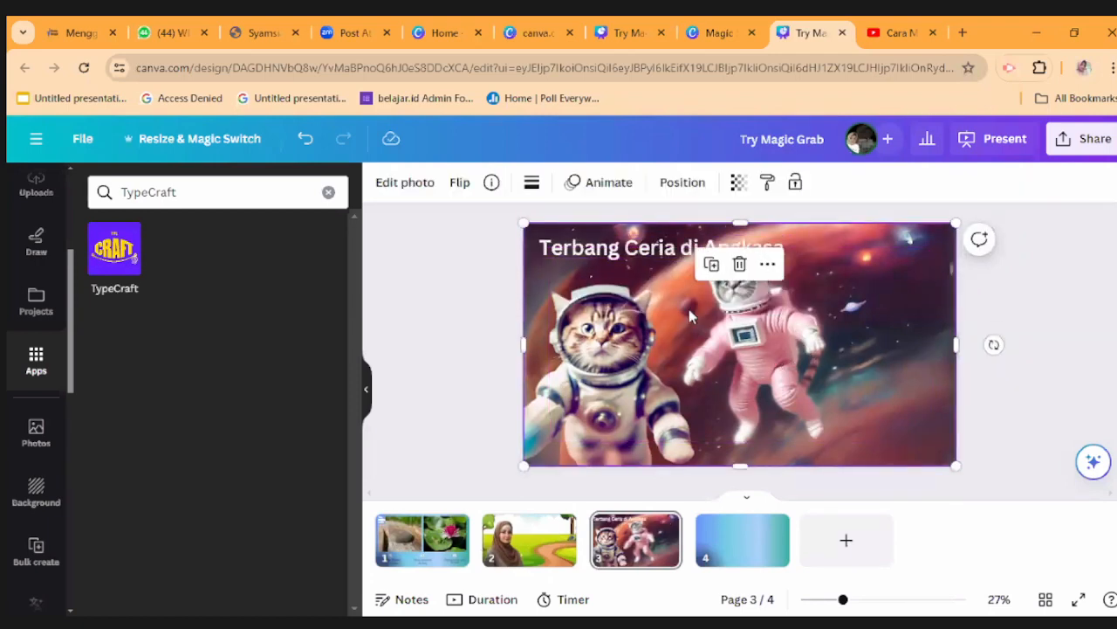
Separate the pink-suited cat from its space background with Magic Grab and place it near the page's right edge
left_click(405, 183)
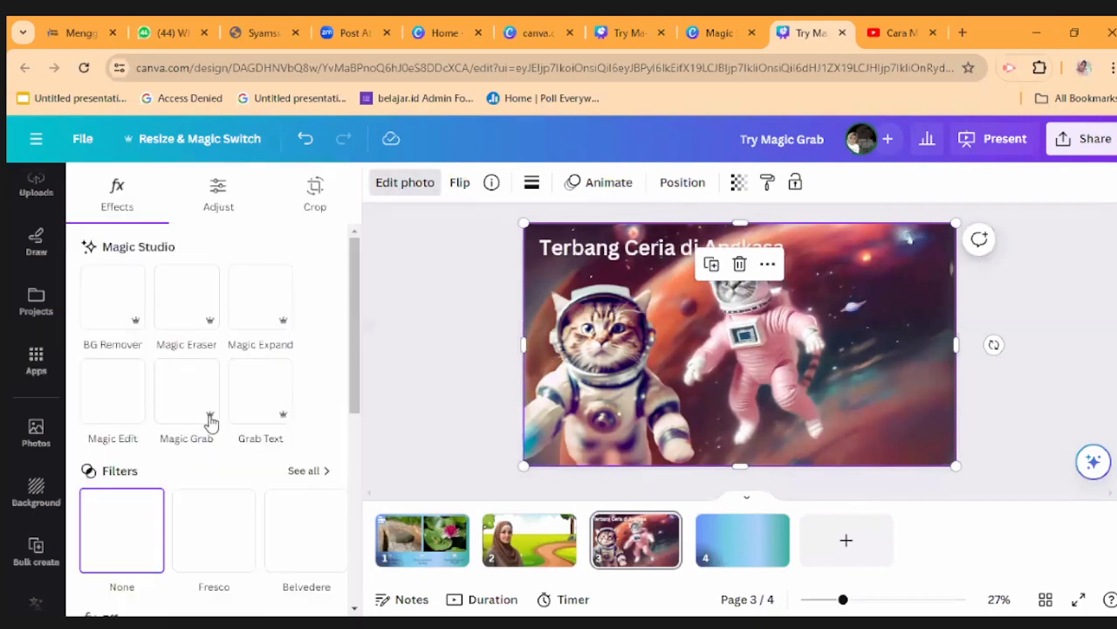
left_click(210, 419)
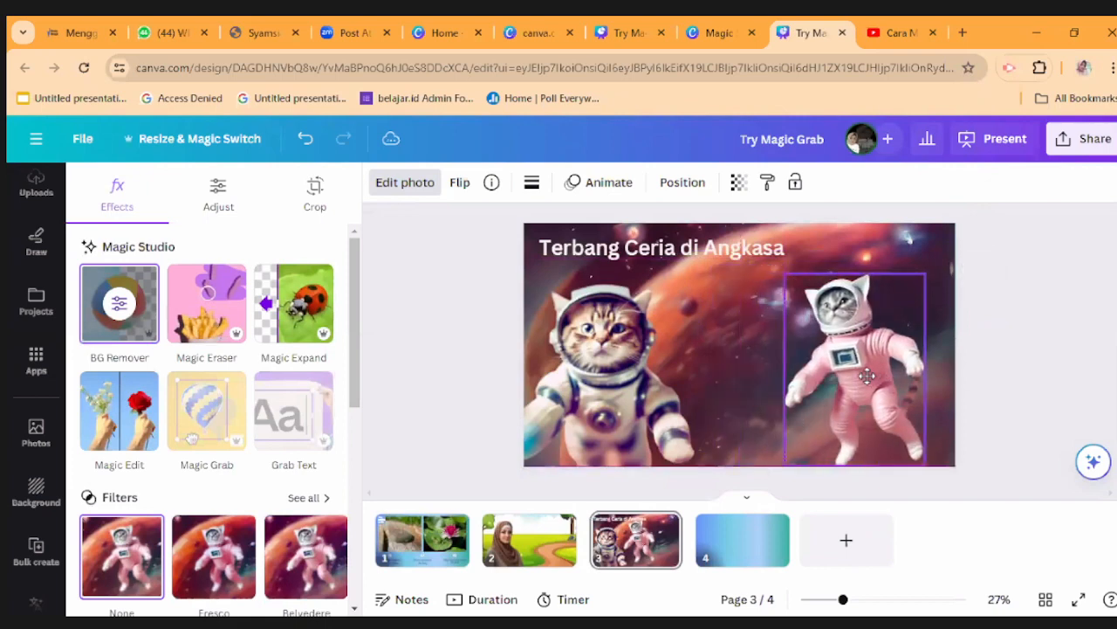
left_click_drag(867, 375, 866, 365)
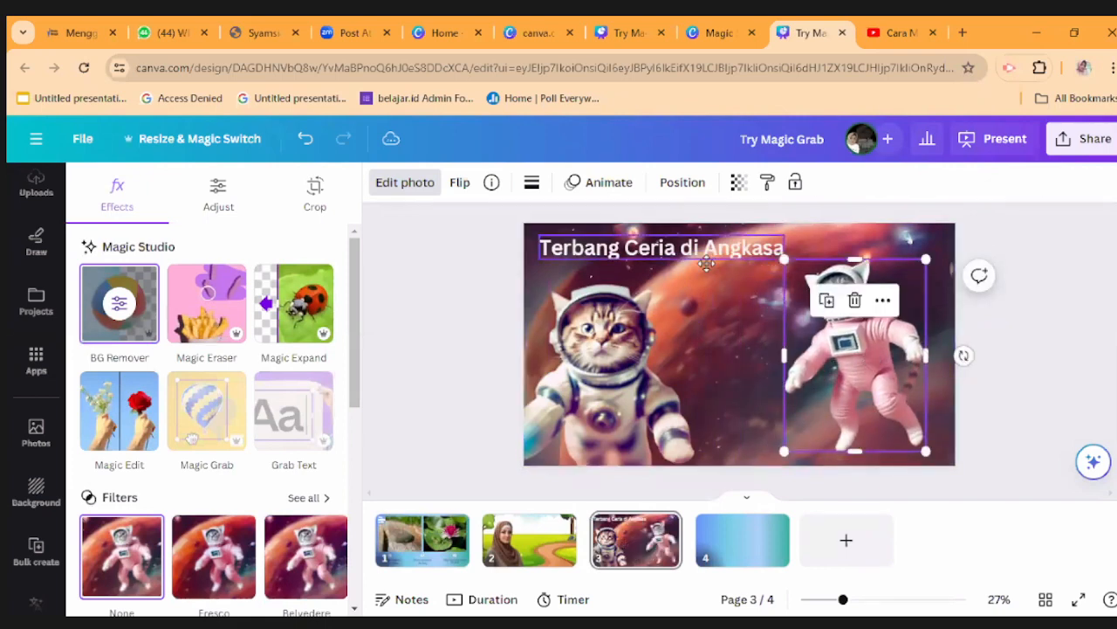
Lower the title "Terbang Ceria di Angkasa" slightly and apply the Outline text effect to it
left_click_drag(706, 250, 706, 263)
left_click(990, 327)
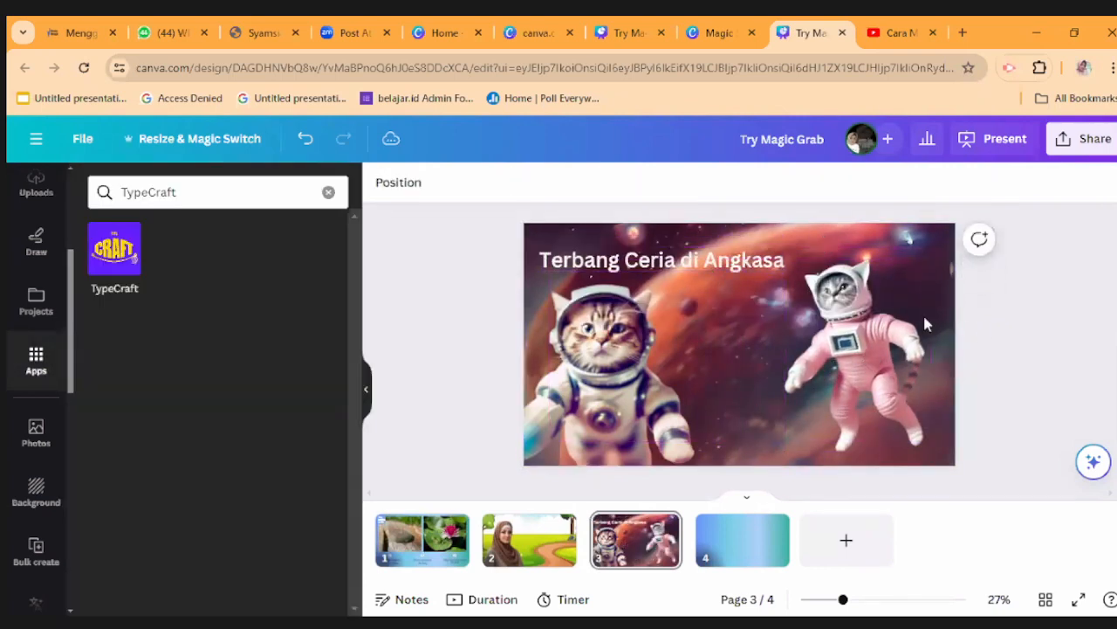
left_click(614, 262)
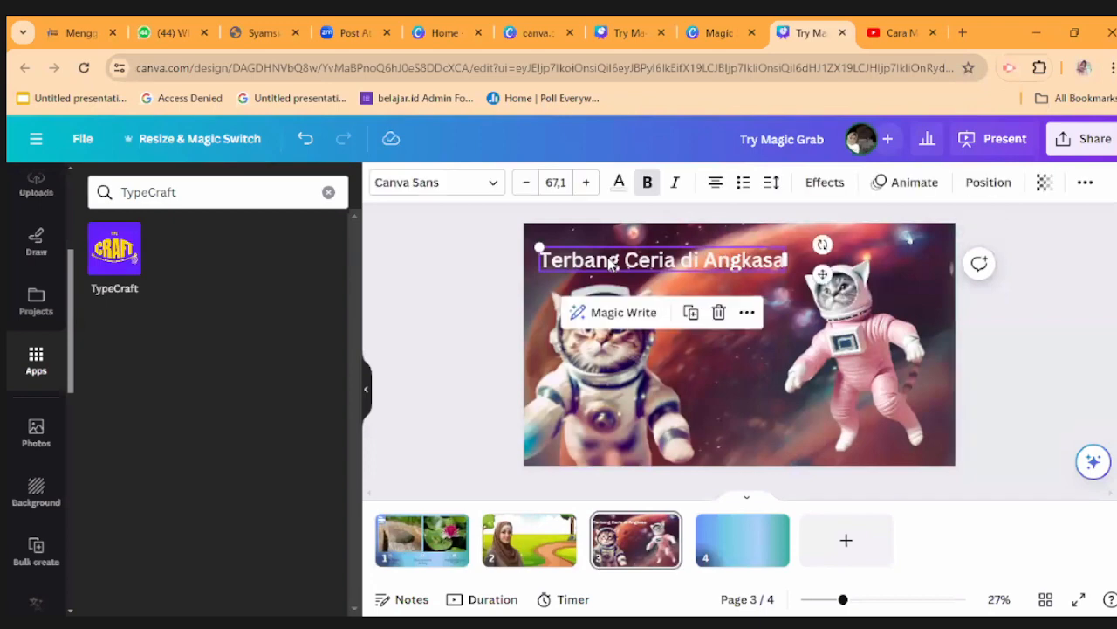
left_click(825, 183)
scroll(237, 395, "down", 1)
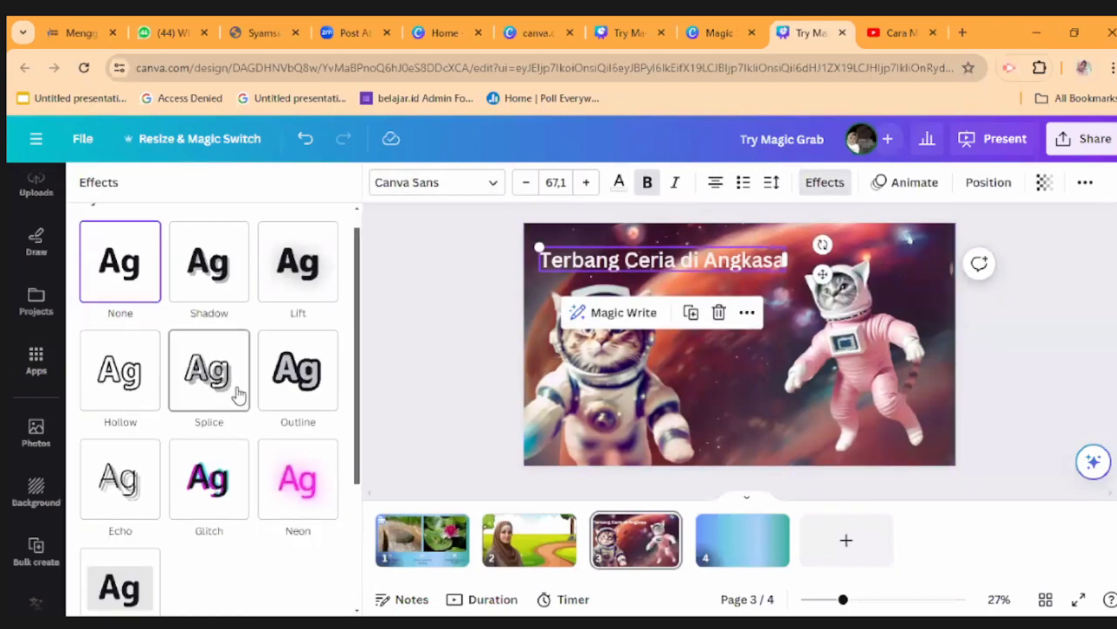
scroll(238, 394, "down", 2)
left_click(309, 259)
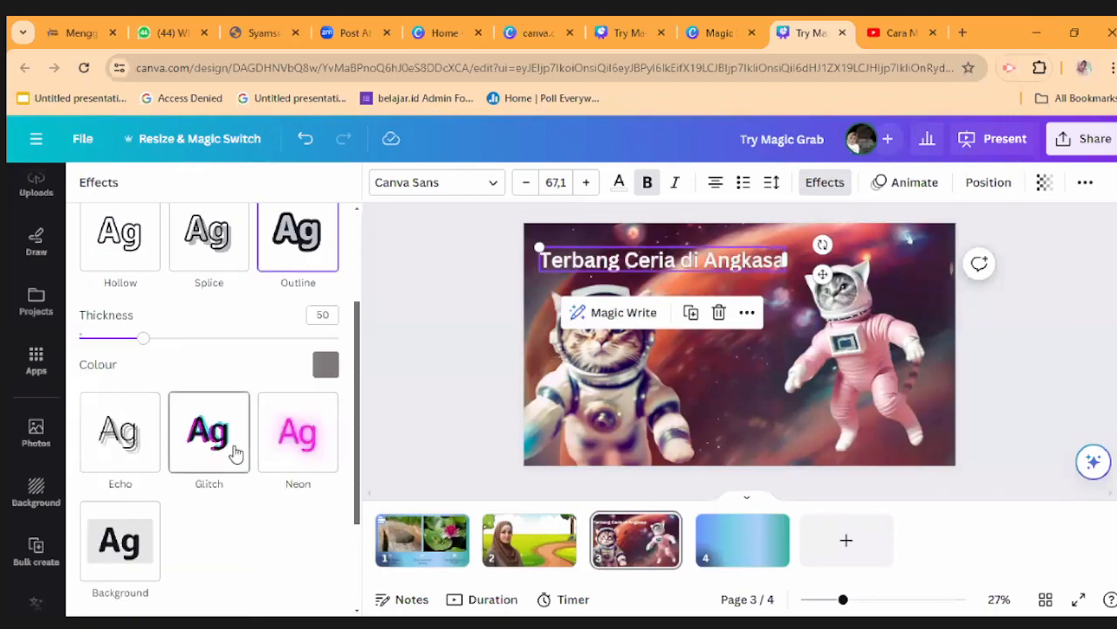
Apply the Curve shape to the title, enlarge it to font size 71.6 and set the curve value to 89
scroll(234, 452, "down", 2)
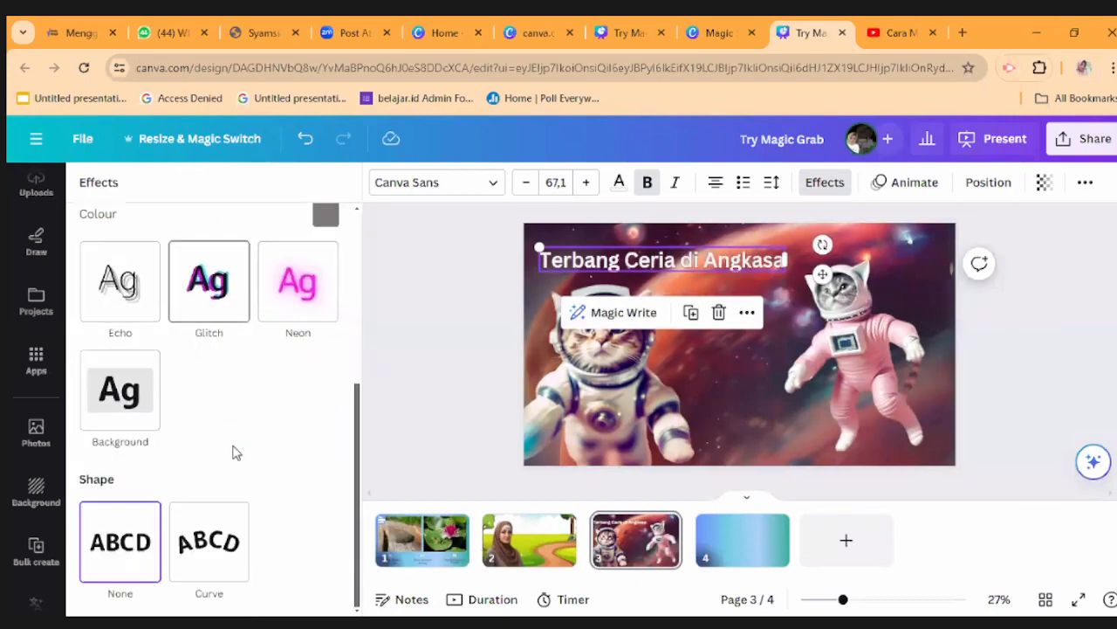
left_click(213, 548)
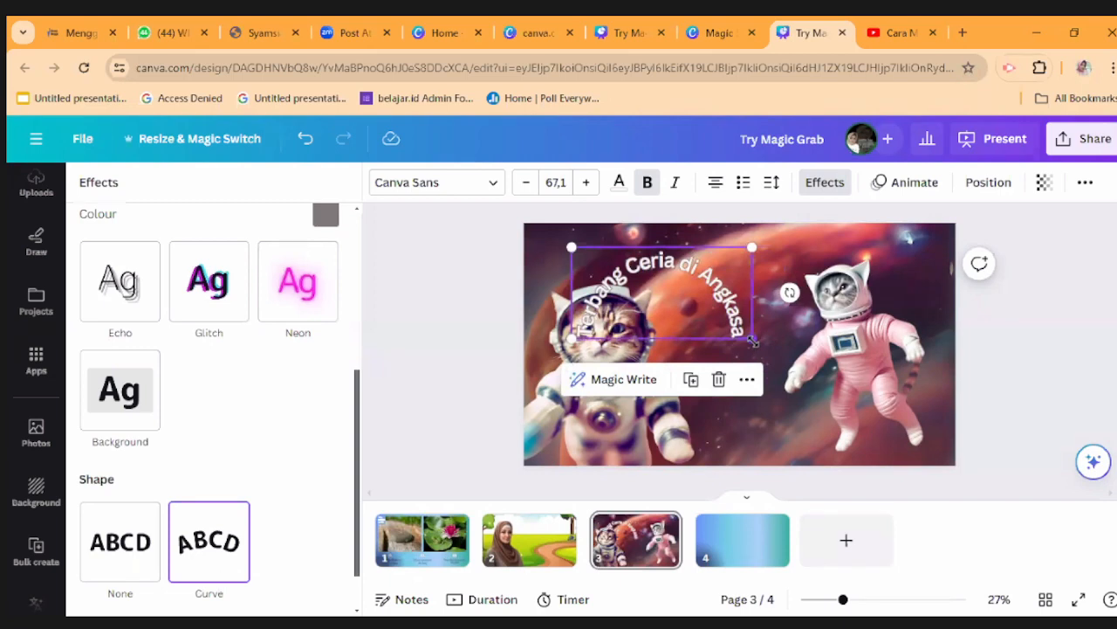
left_click_drag(752, 342, 765, 344)
scroll(279, 442, "down", 1)
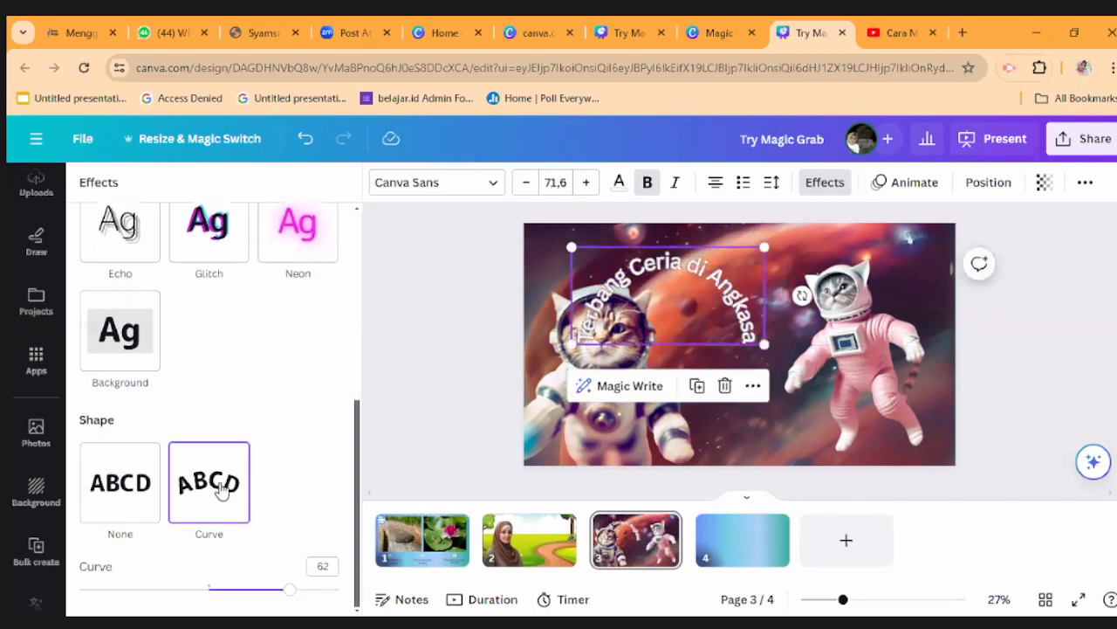
left_click(337, 553)
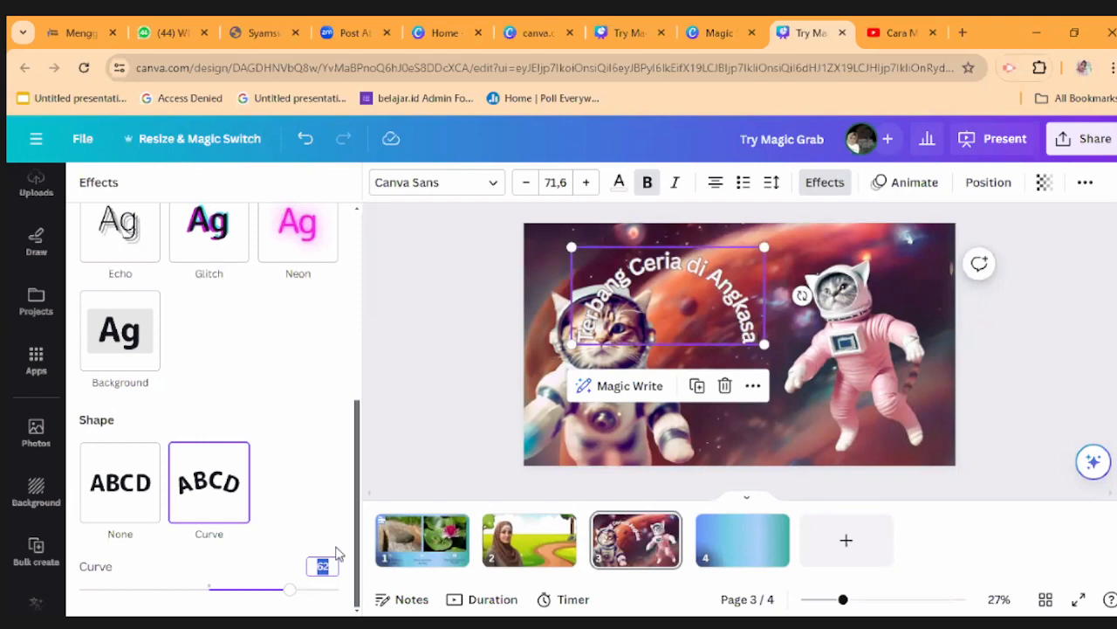
type("89")
key("Return")
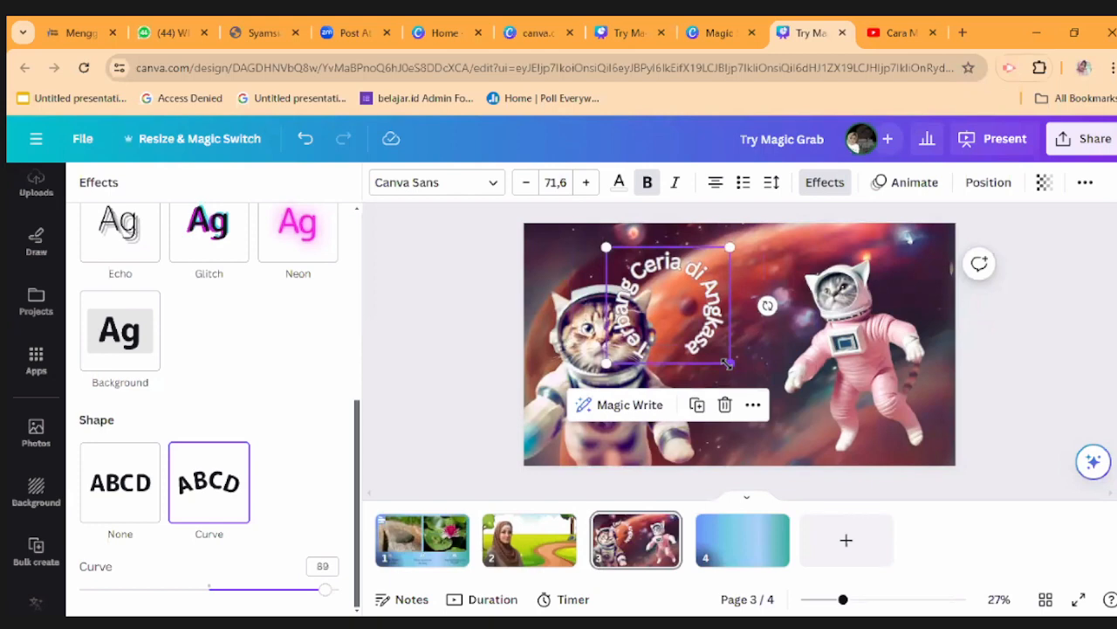
Delete the curved title from the cat astronaut page and open the TypeCraft app
key("Delete")
scroll(35, 497, "down", 3)
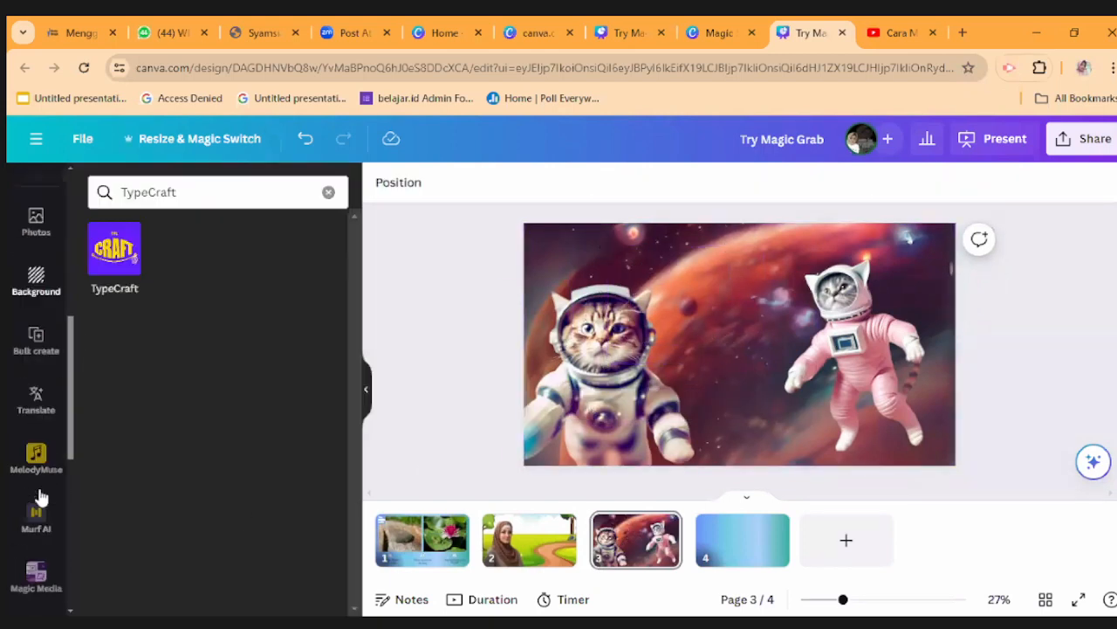
scroll(39, 498, "down", 5)
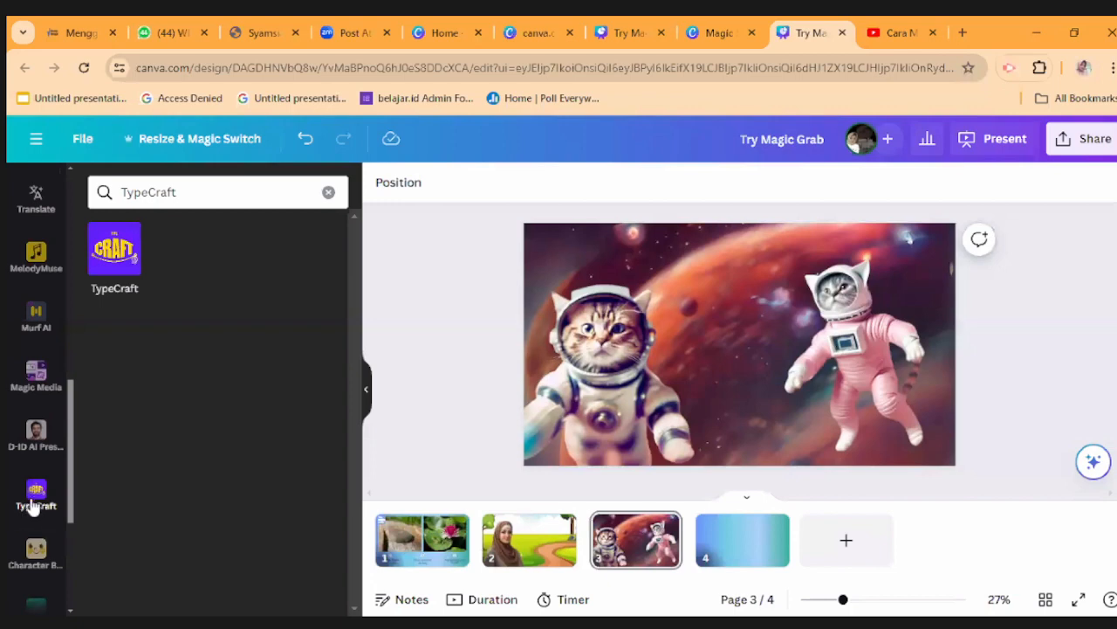
left_click(114, 250)
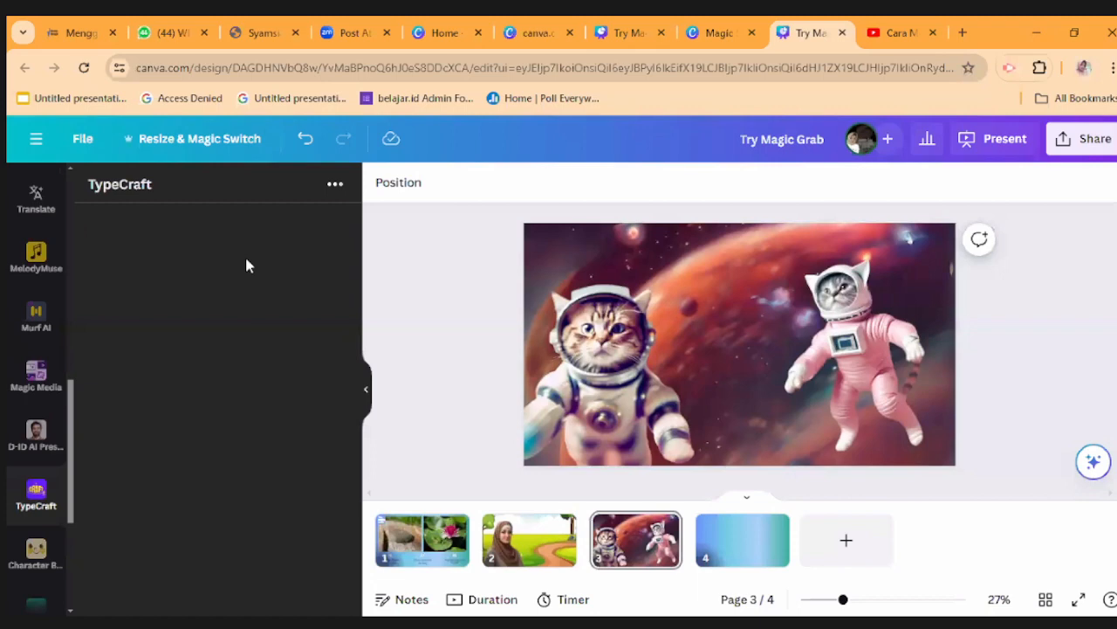
Replace the TypeCraft sample text with "Ceria di Angkasa"
left_click_drag(209, 247, 80, 247)
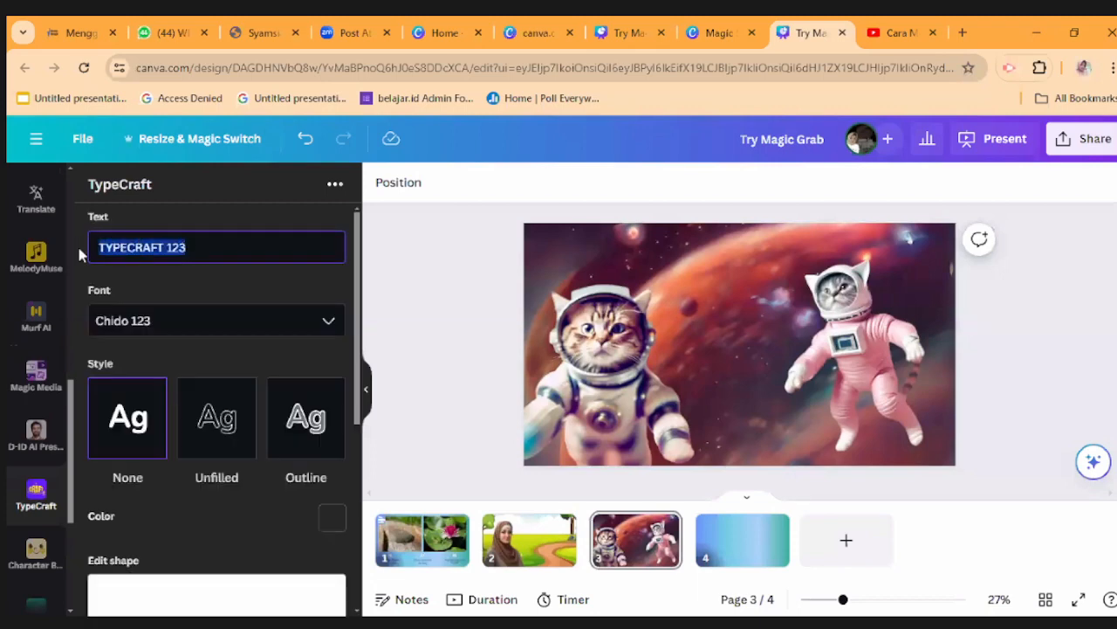
type("Bermain ")
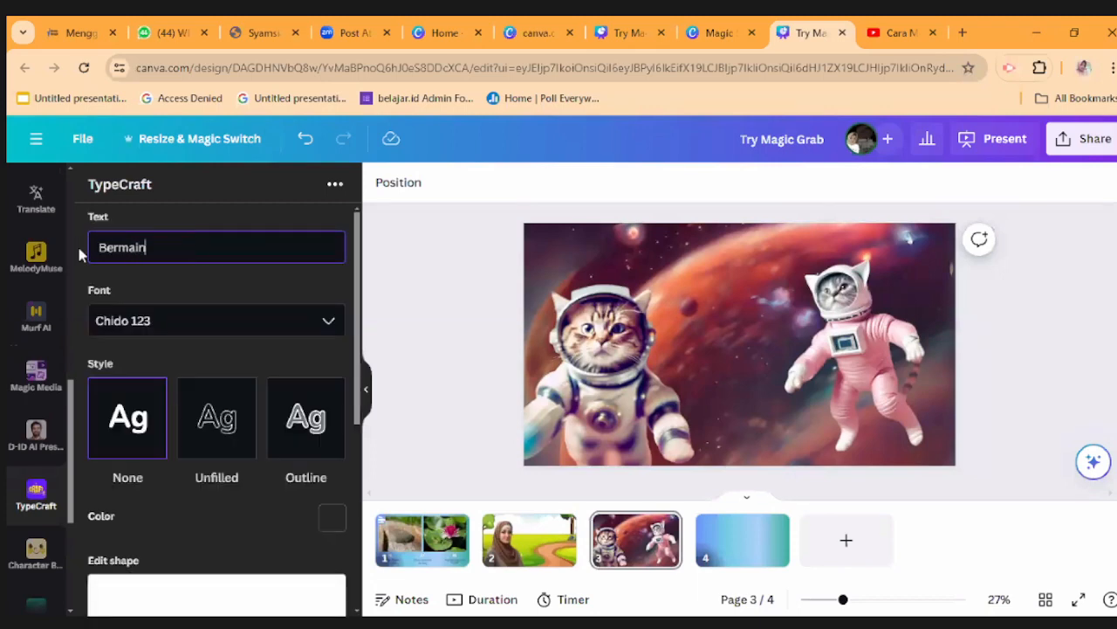
type("Ceria Di A")
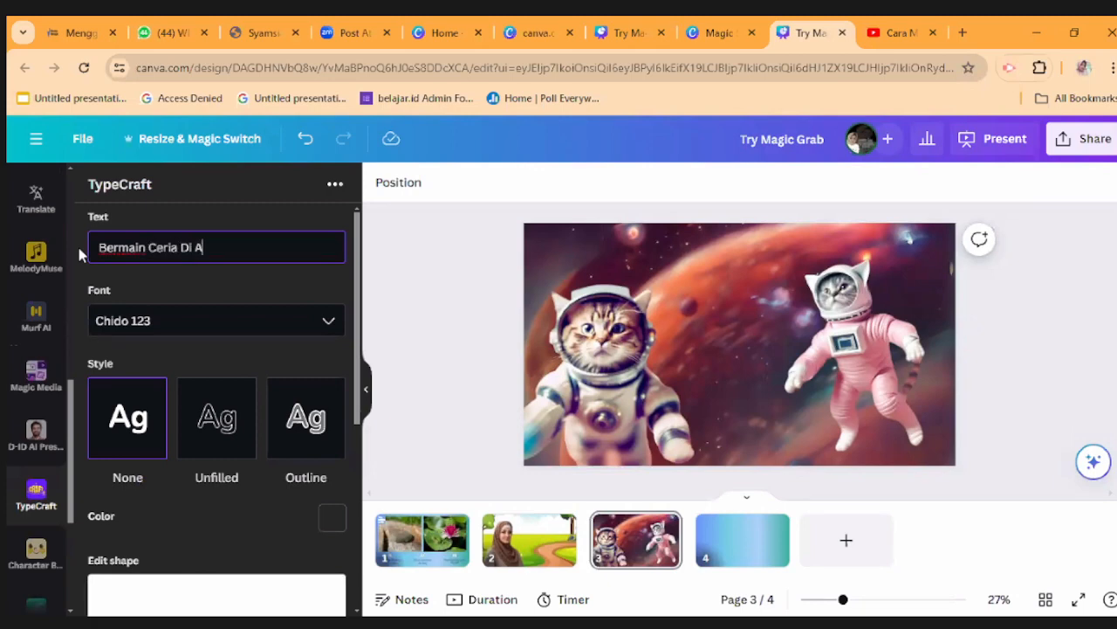
key("BackSpace")
key("BackSpace")
key("BackSpace")
key("BackSpace")
key("BackSpace")
key("BackSpace")
key("BackSpace")
key("BackSpace")
key("BackSpace")
key("BackSpace")
key("BackSpace")
key("BackSpace")
key("BackSpace")
key("BackSpace")
key("BackSpace")
key("BackSpace")
key("BackSpace")
key("BackSpace")
type("Ceria di")
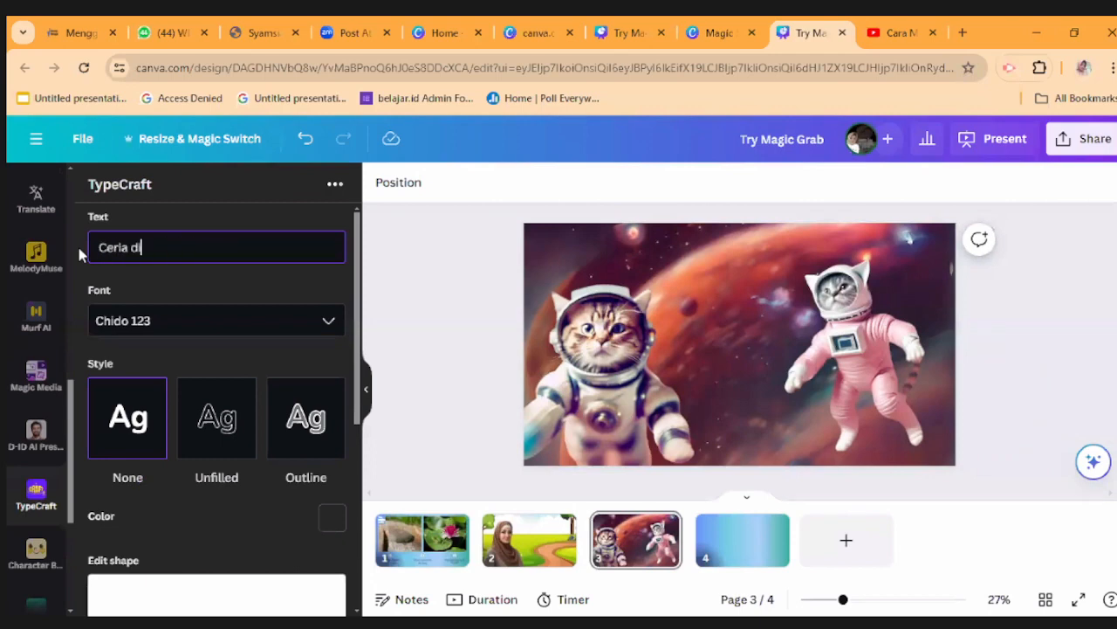
type(" Angkasa")
Give the TypeCraft text the Outline style with a white #ffffff fill and a border width of 3
scroll(212, 360, "down", 1)
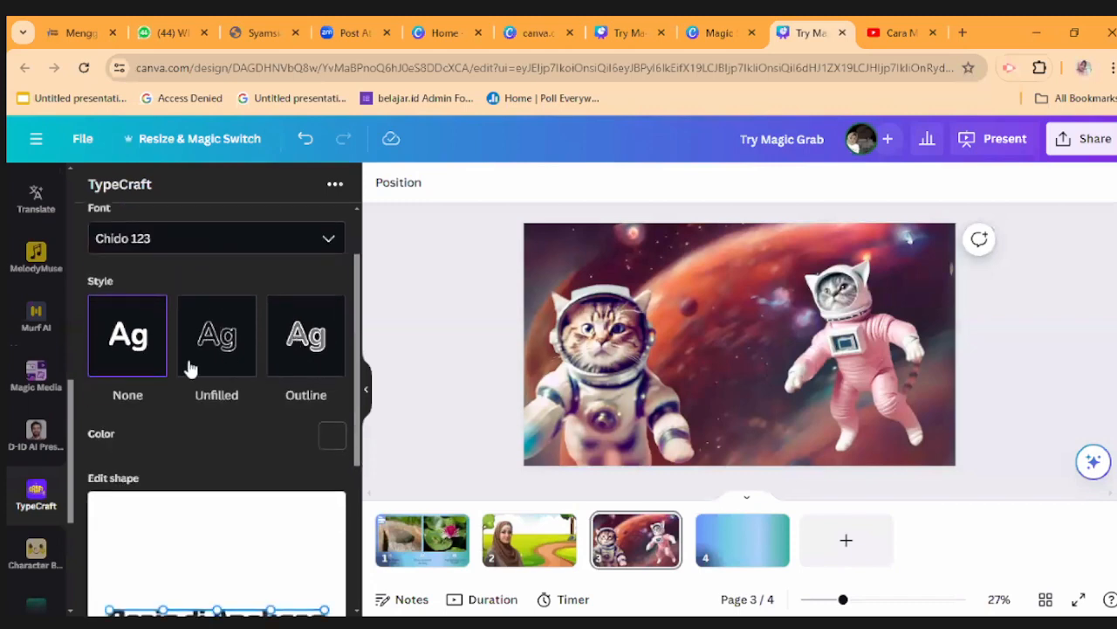
left_click(294, 365)
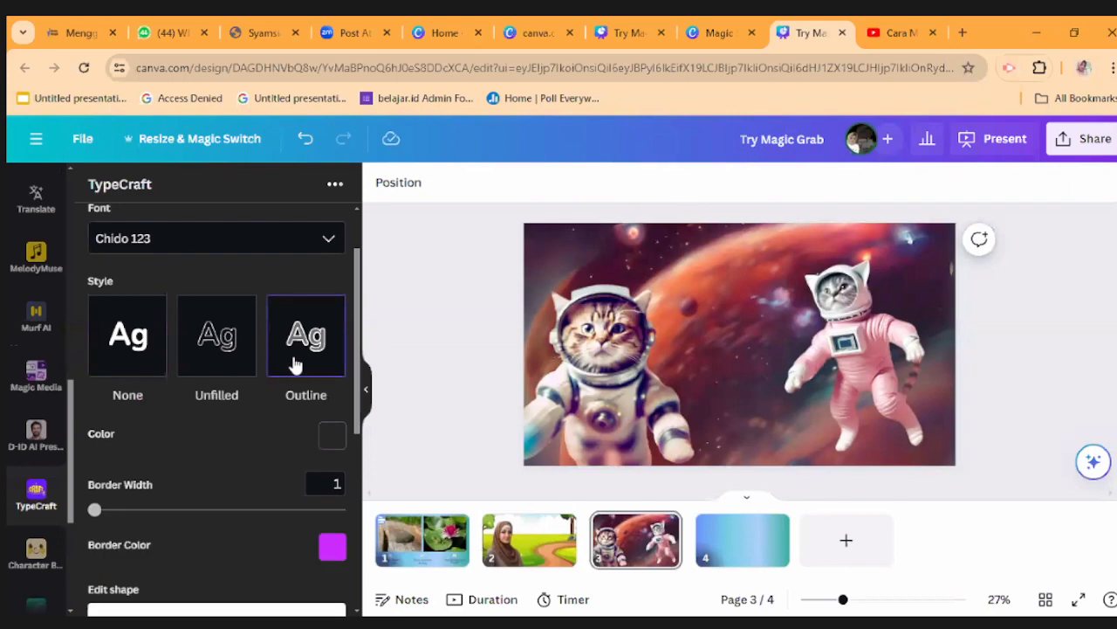
left_click(332, 443)
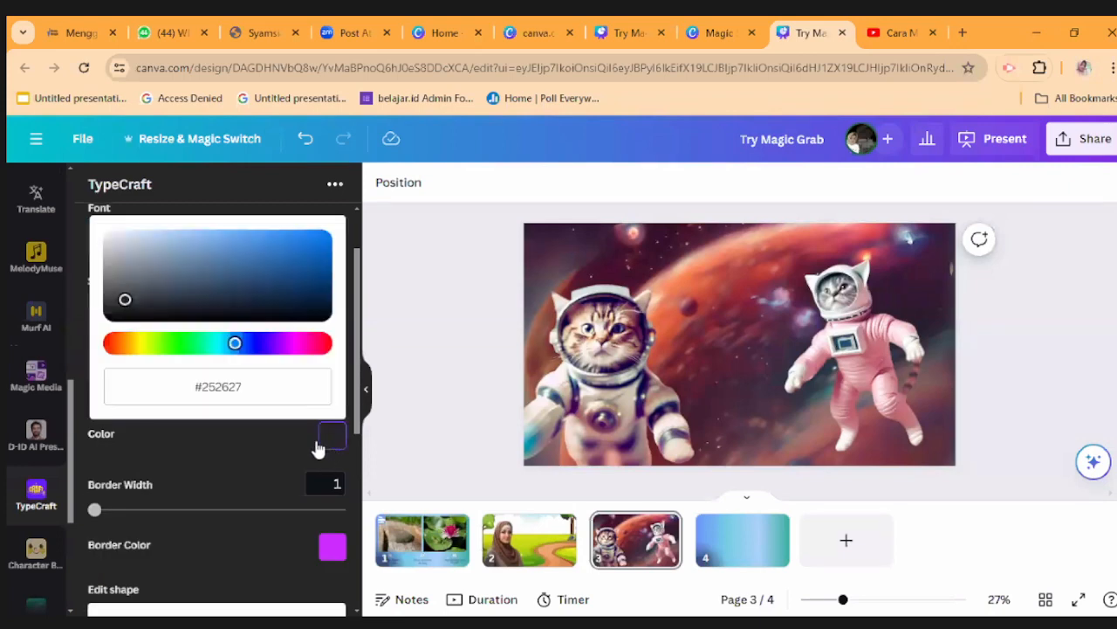
left_click(105, 234)
scroll(196, 484, "down", 1)
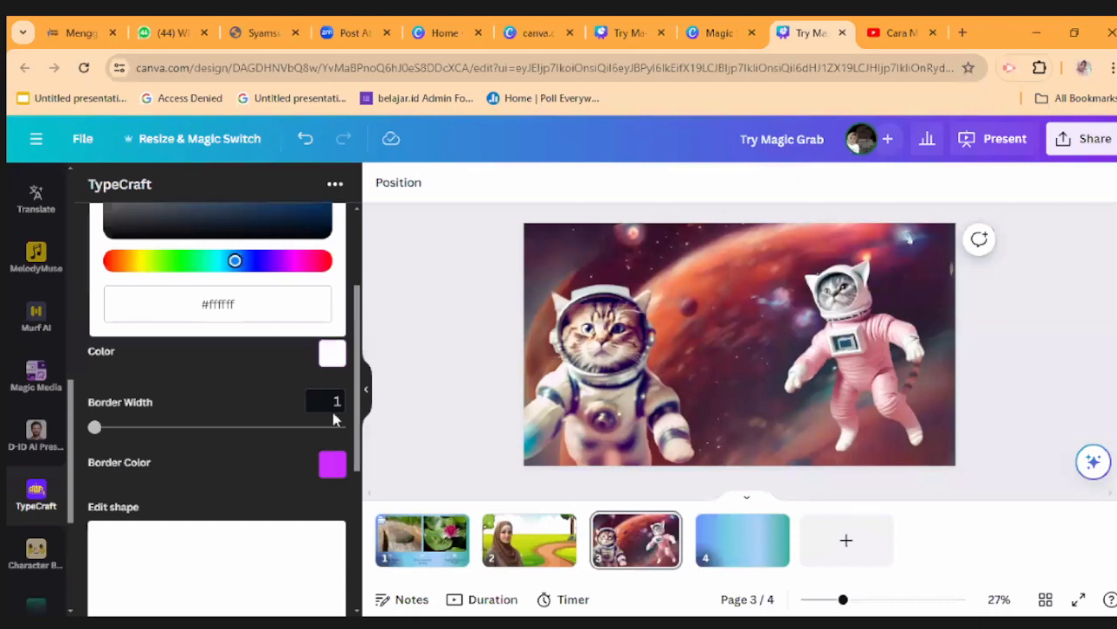
left_click(321, 261)
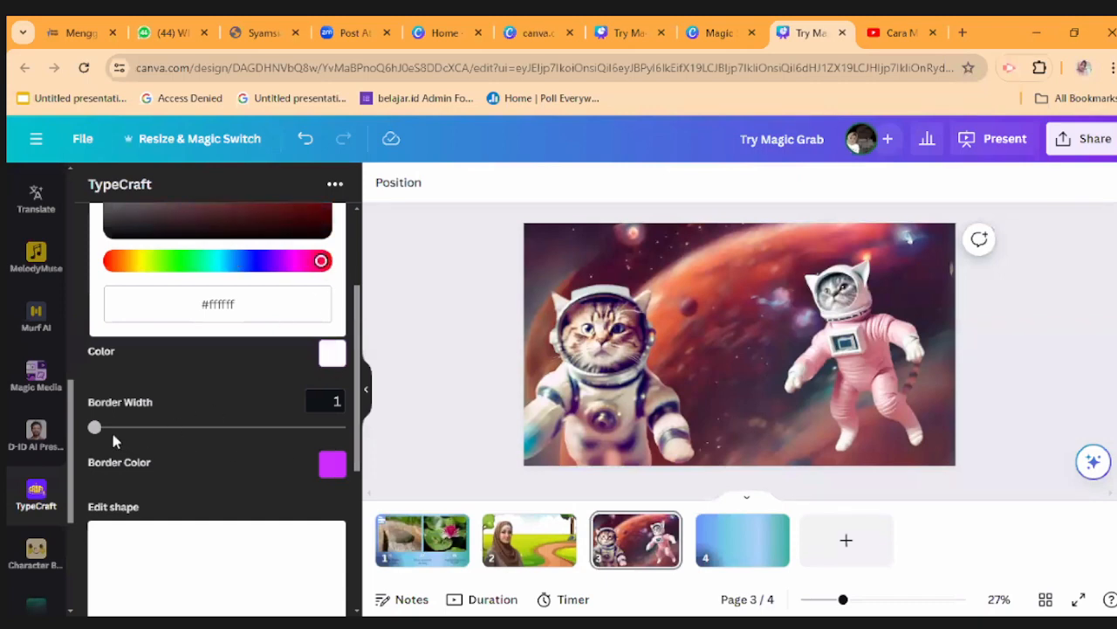
scroll(110, 436, "down", 3)
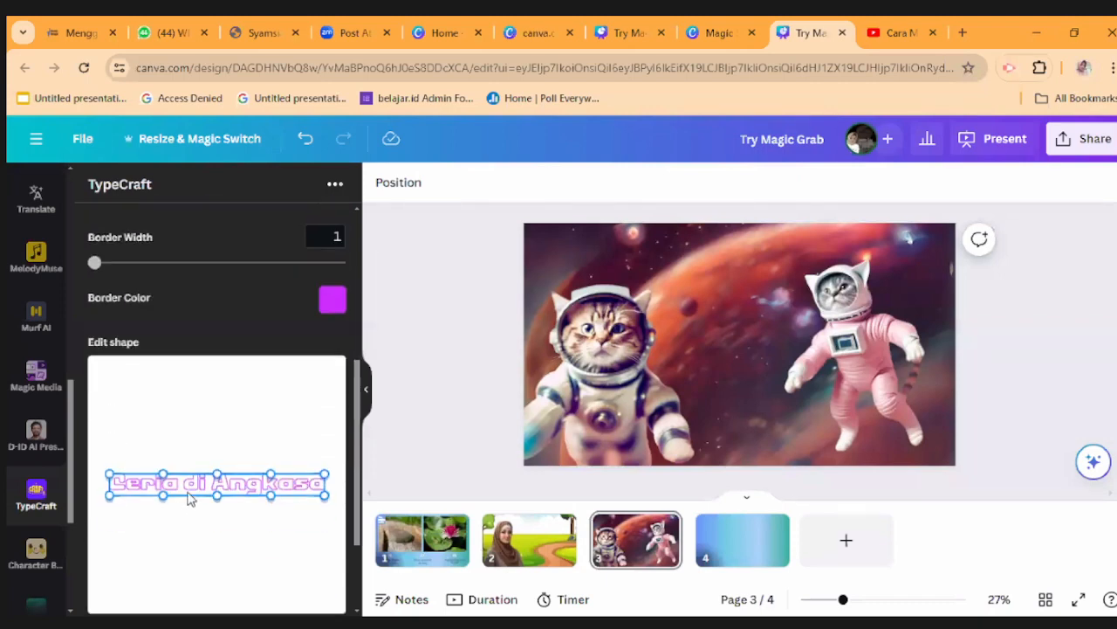
left_click_drag(93, 259, 125, 271)
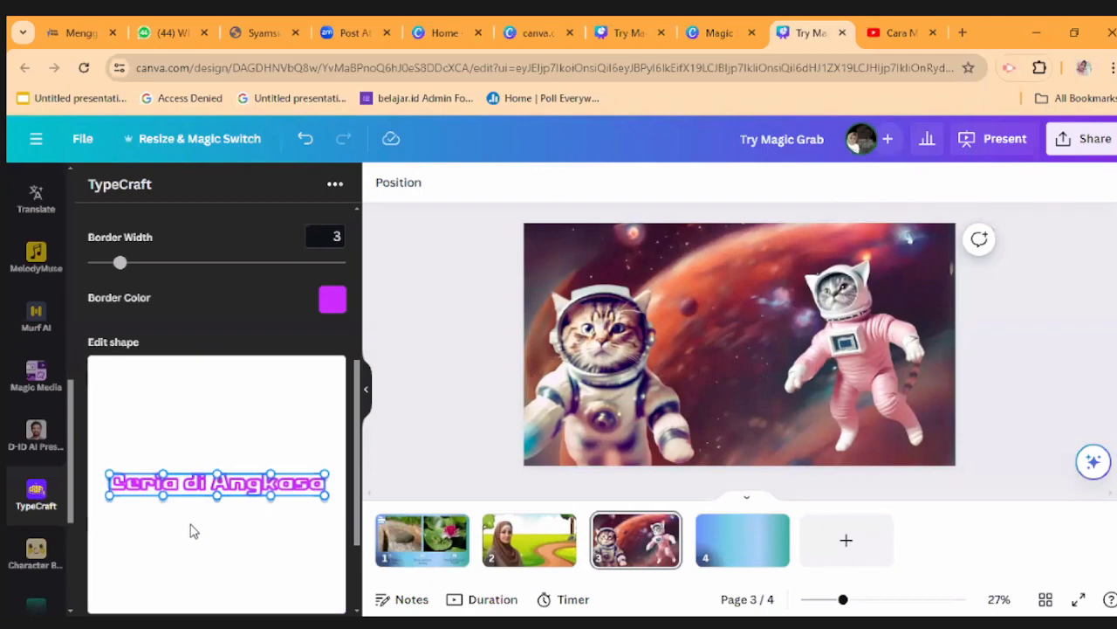
Try warping the text shape with a raised start and a downward-bulging lower edge, and reset the shape
scroll(189, 529, "down", 2)
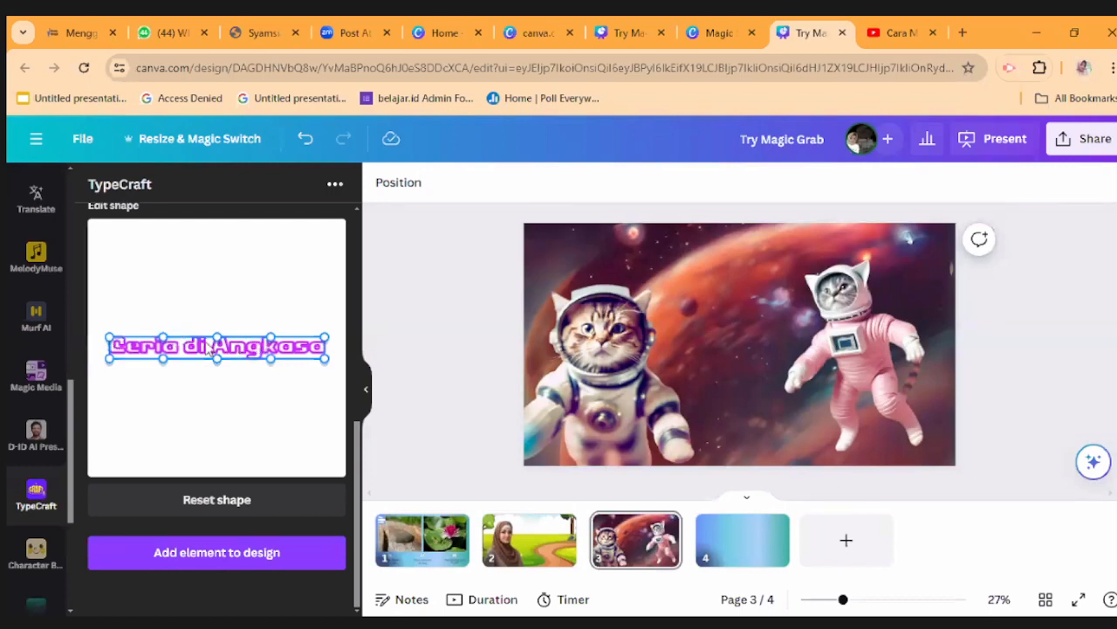
left_click_drag(217, 336, 237, 292)
left_click_drag(217, 358, 202, 395)
left_click_drag(108, 337, 107, 302)
left_click_drag(237, 292, 230, 326)
mouse_move(325, 338)
left_mouse_down()
mouse_move(332, 323)
mouse_move(344, 377)
mouse_move(332, 359)
left_mouse_up()
left_click_drag(106, 365, 100, 378)
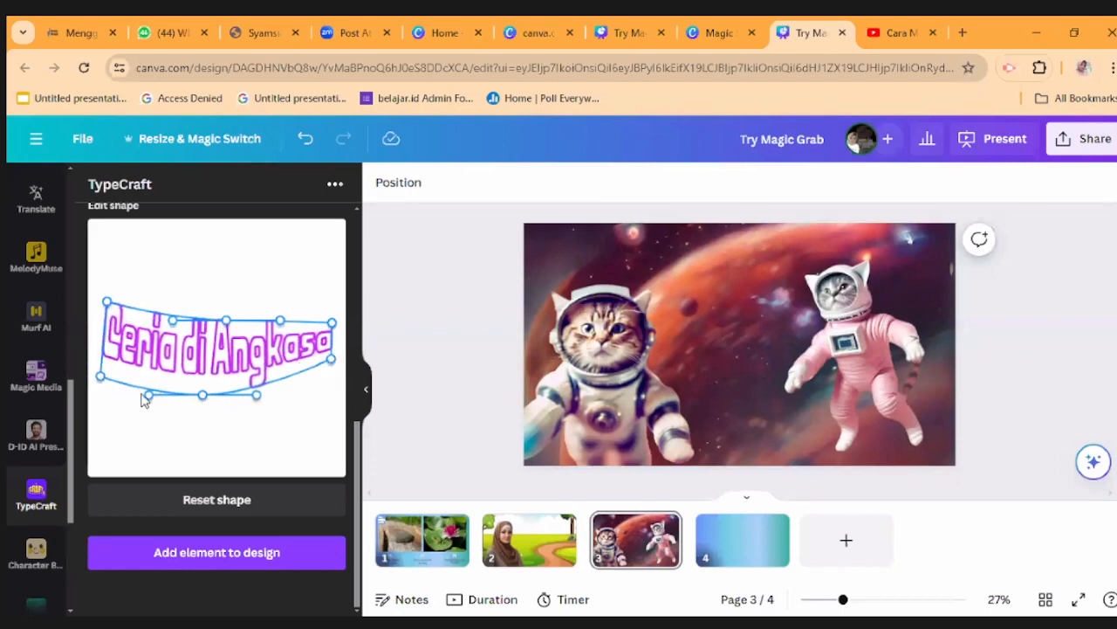
left_click(226, 550)
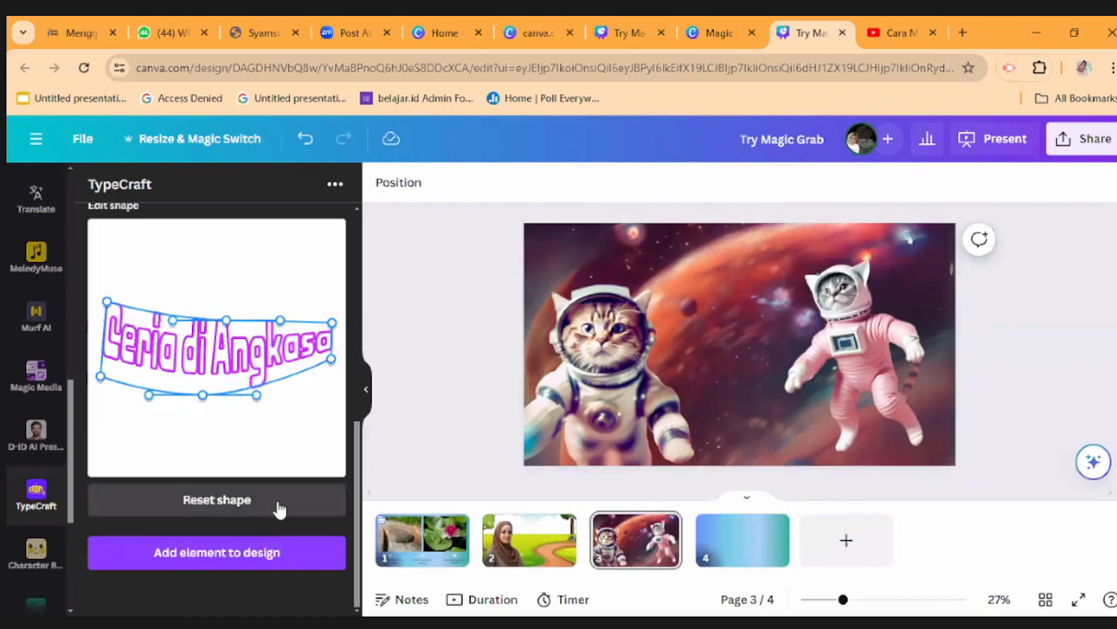
left_click(234, 509)
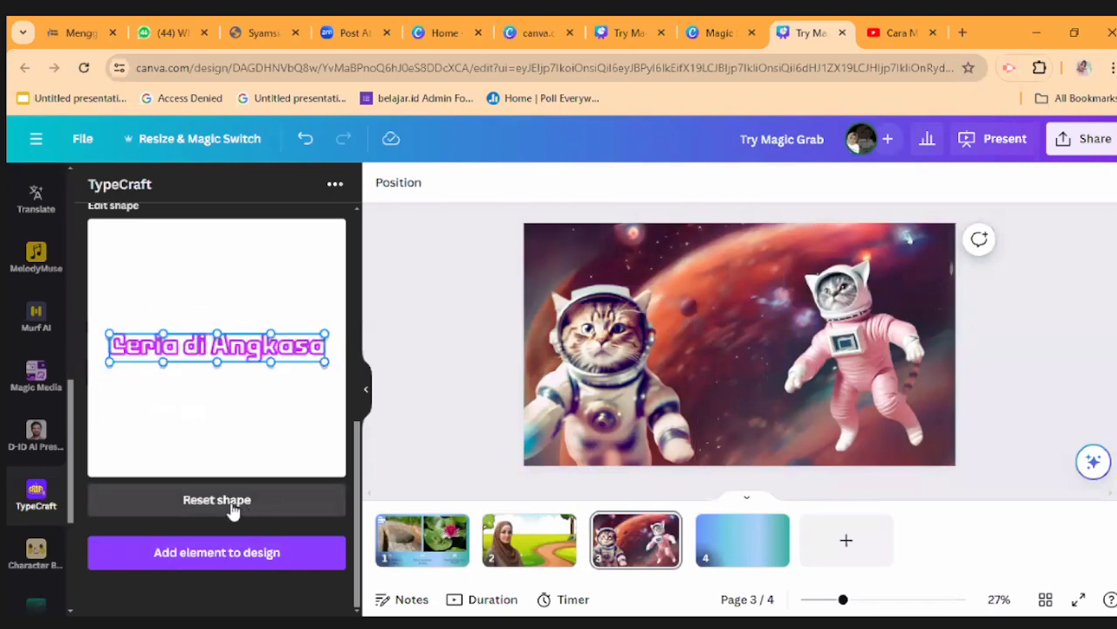
Warp the text shape so its beginning is tall, its lower edge bulges down and it tapers toward the end
left_click_drag(218, 335, 233, 287)
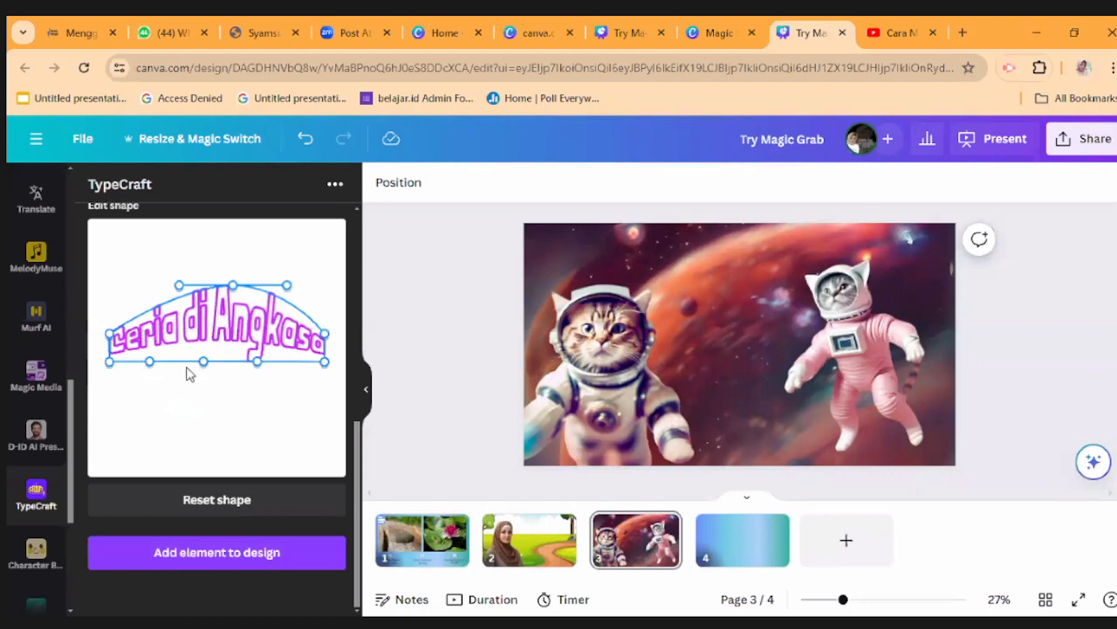
left_click_drag(162, 362, 162, 412)
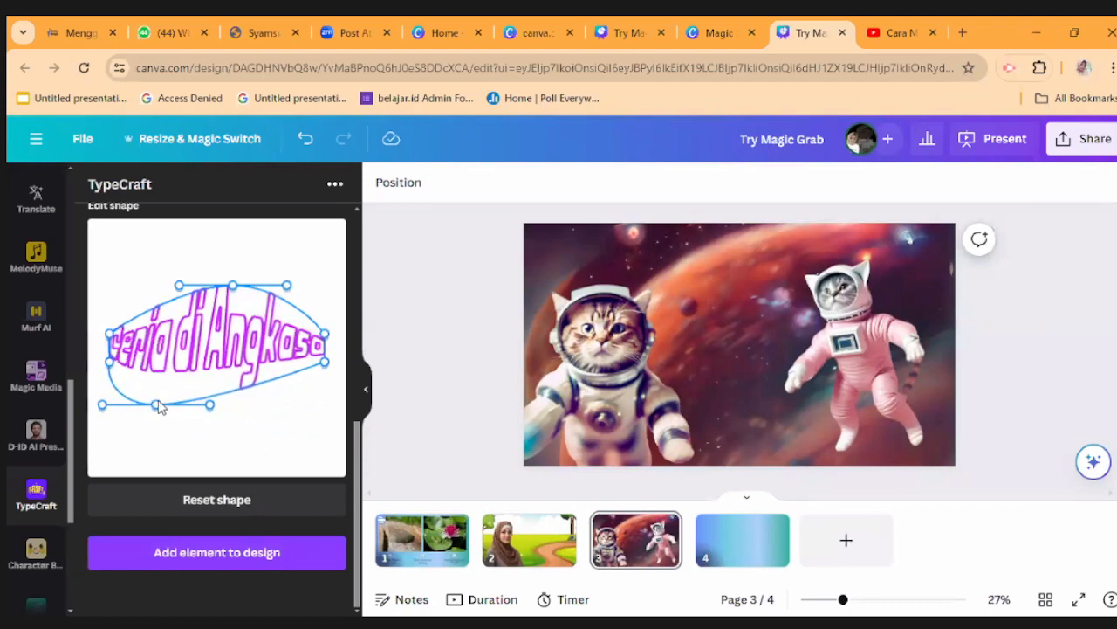
left_click_drag(107, 317, 100, 287)
left_click_drag(234, 289, 229, 302)
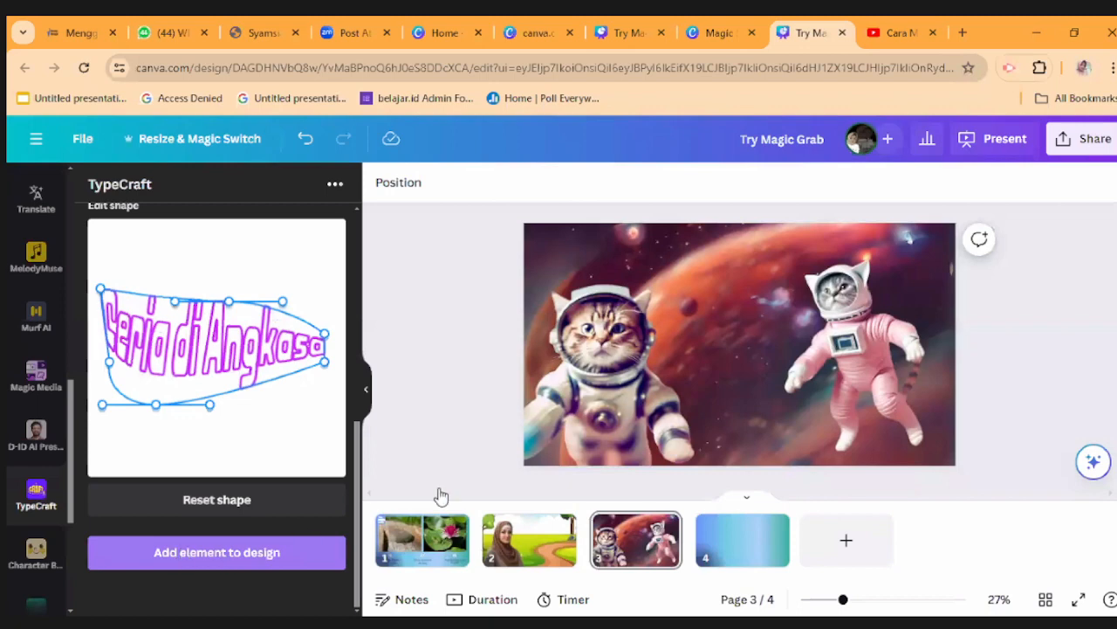
Add the warped "Ceria di Angkasa" text to the page and place it along the top between the two cats
left_click(280, 552)
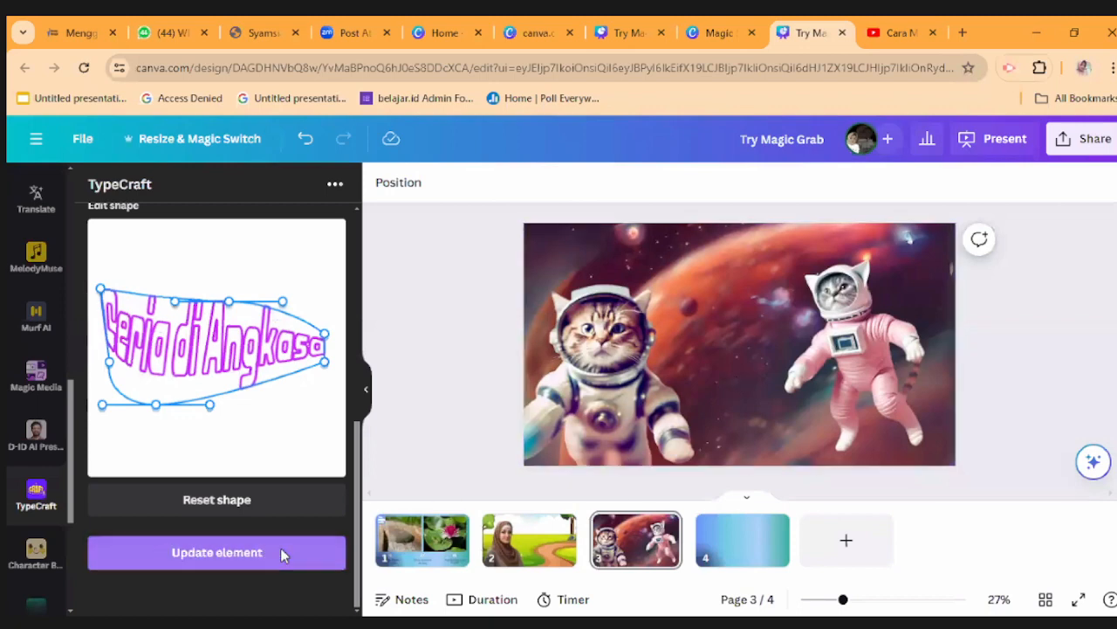
left_click_drag(733, 369, 709, 301)
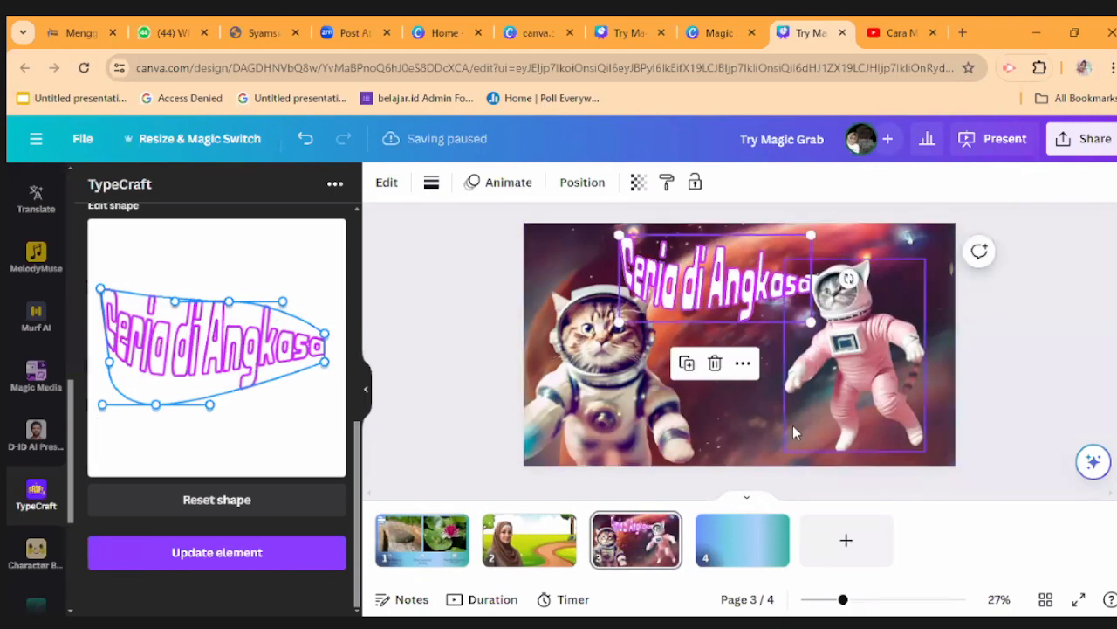
left_click(1019, 376)
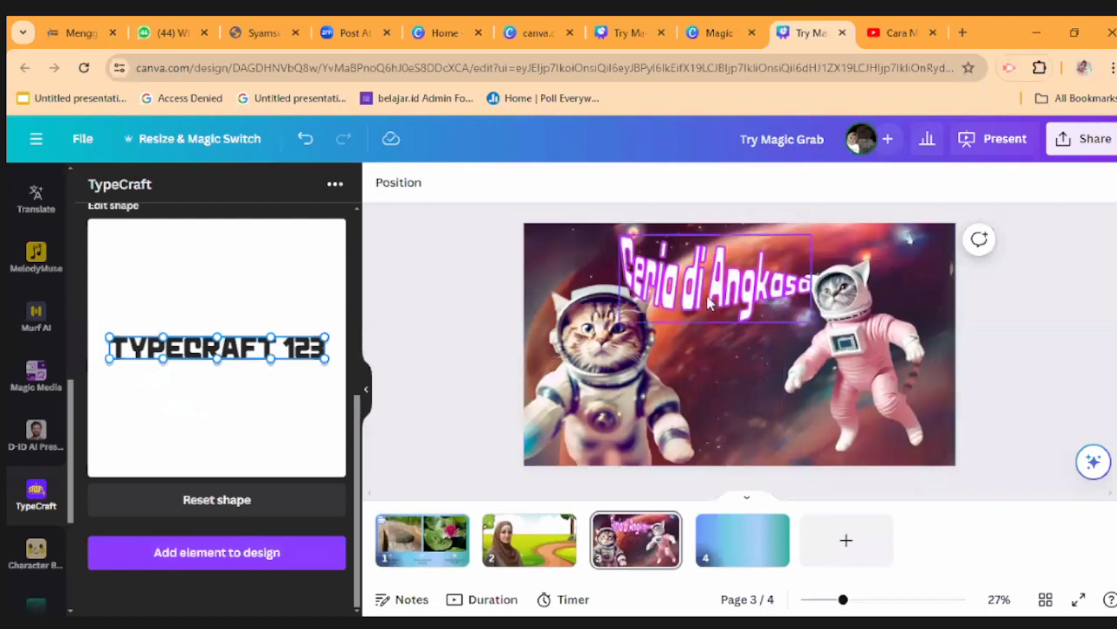
Add a plain text box reading "Ceria di Angkasa", enlarge it to font size 84.9 and place it below the warped title
left_click(753, 386)
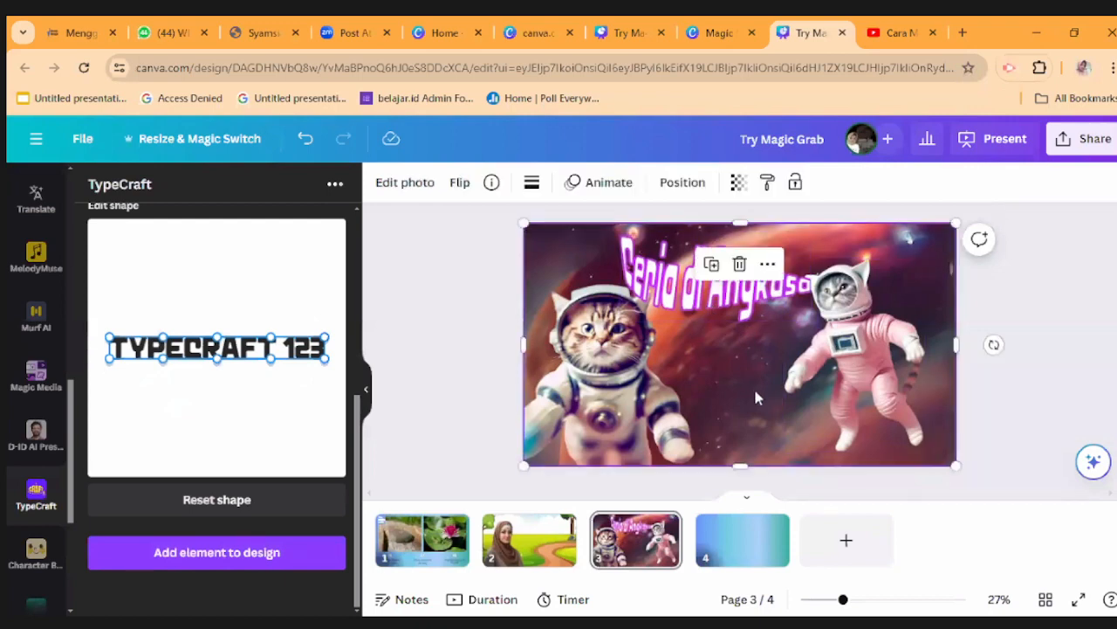
type("tCeria di Ar")
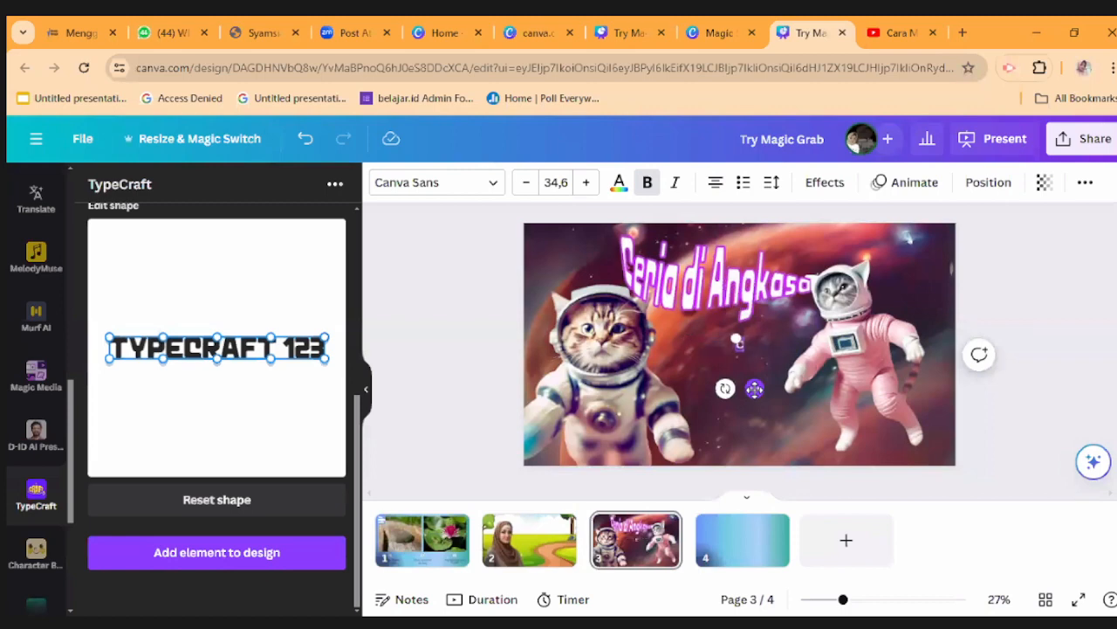
type("ngkasa")
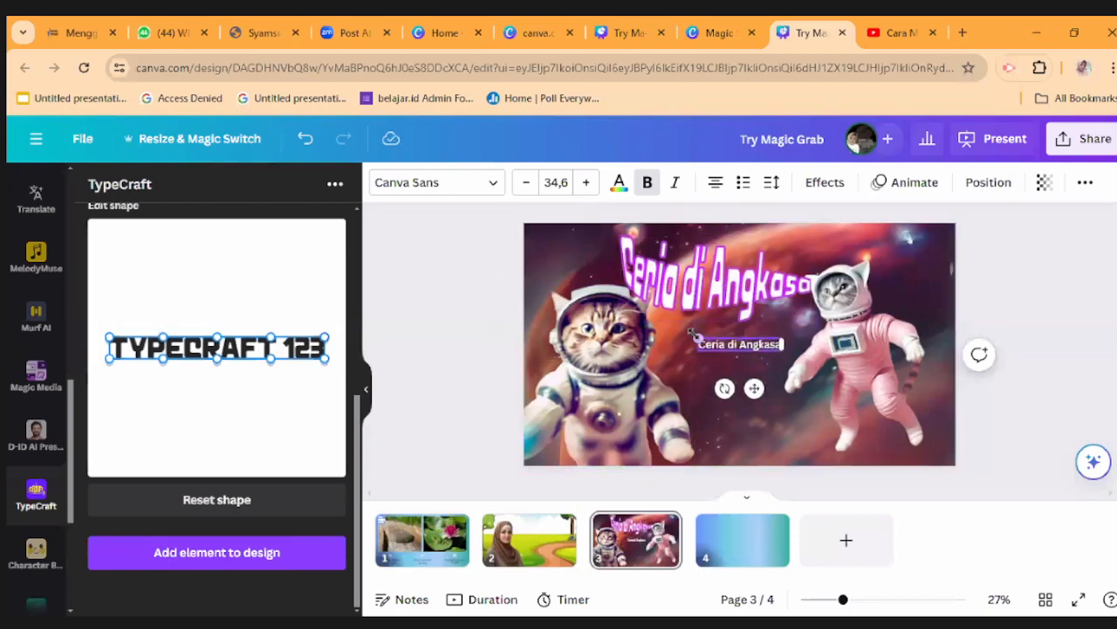
left_click_drag(696, 338, 581, 322)
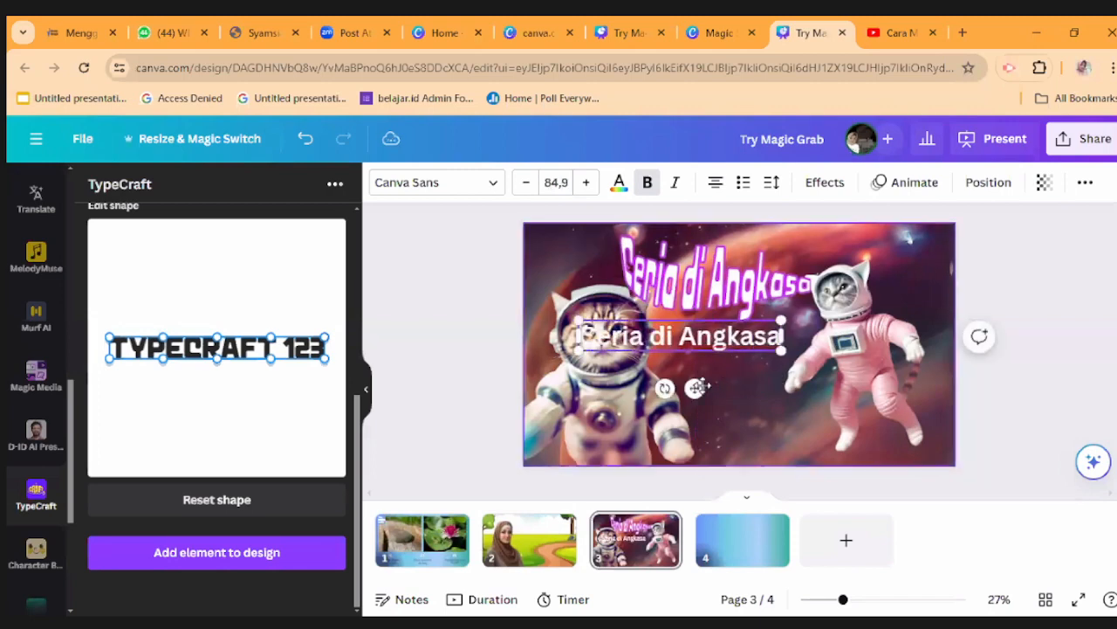
left_click_drag(725, 415, 763, 429)
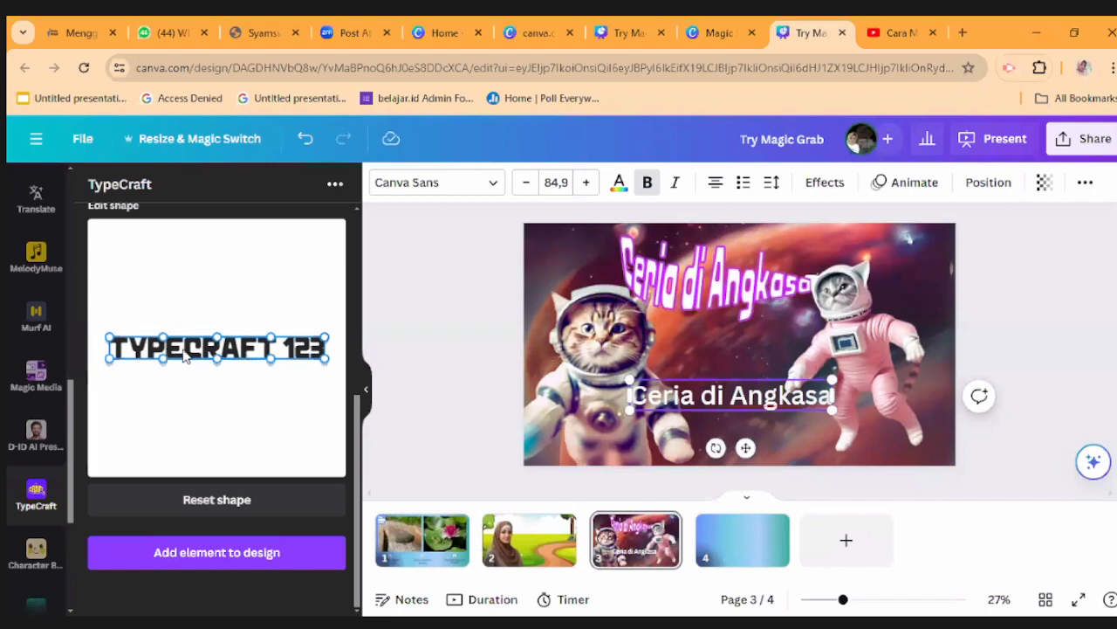
Reshape the warped "Ceria di Angkasa" title so the bulge of its lower edge shifts toward the end of the text
left_click(694, 297)
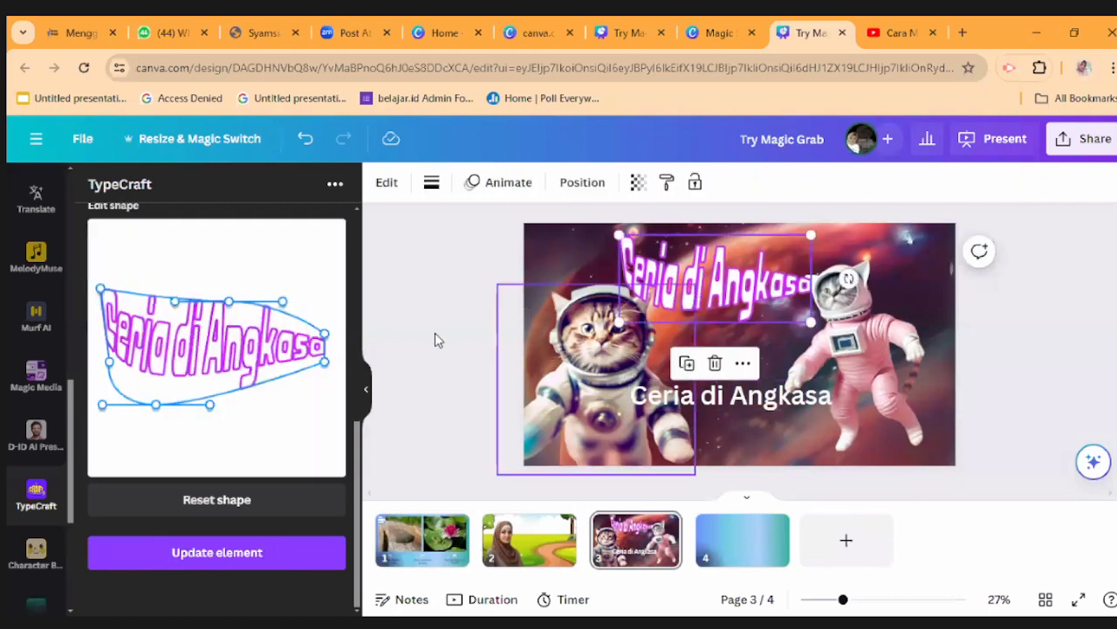
left_click(236, 551)
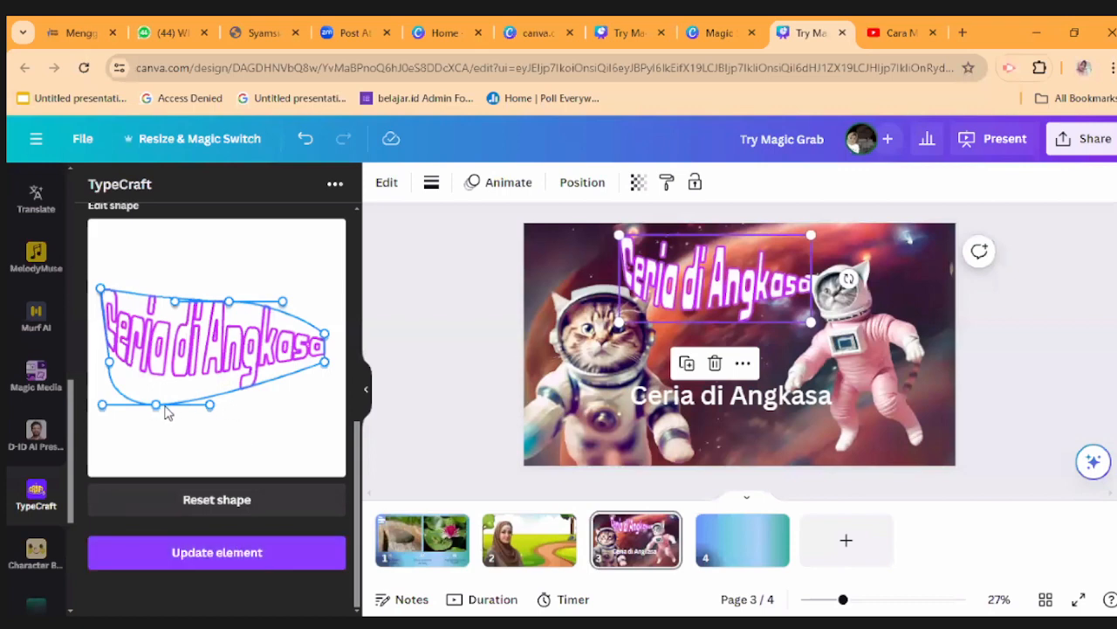
left_click_drag(159, 406, 245, 421)
Change the warped title's fill color to bright red in TypeCraft
scroll(243, 398, "up", 3)
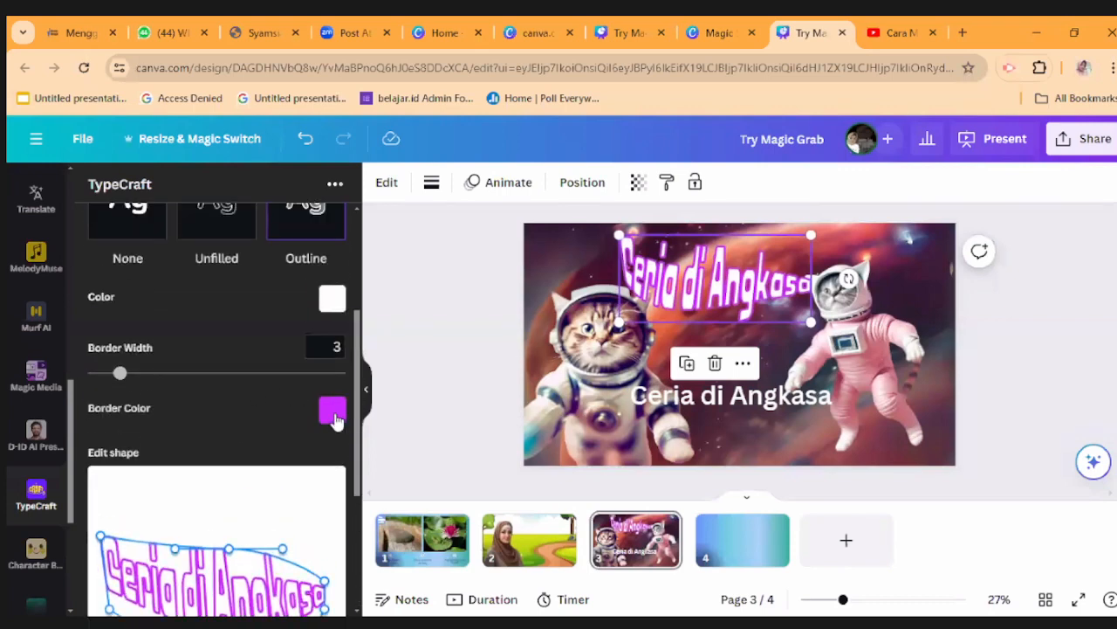
left_click(333, 301)
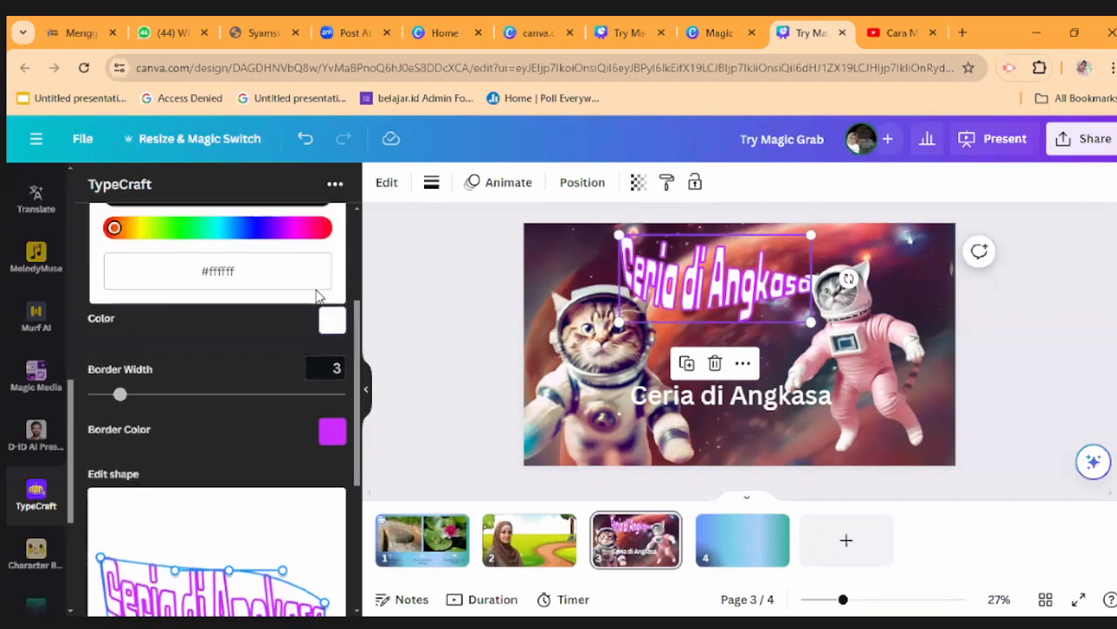
scroll(318, 297, "up", 2)
left_click(319, 373)
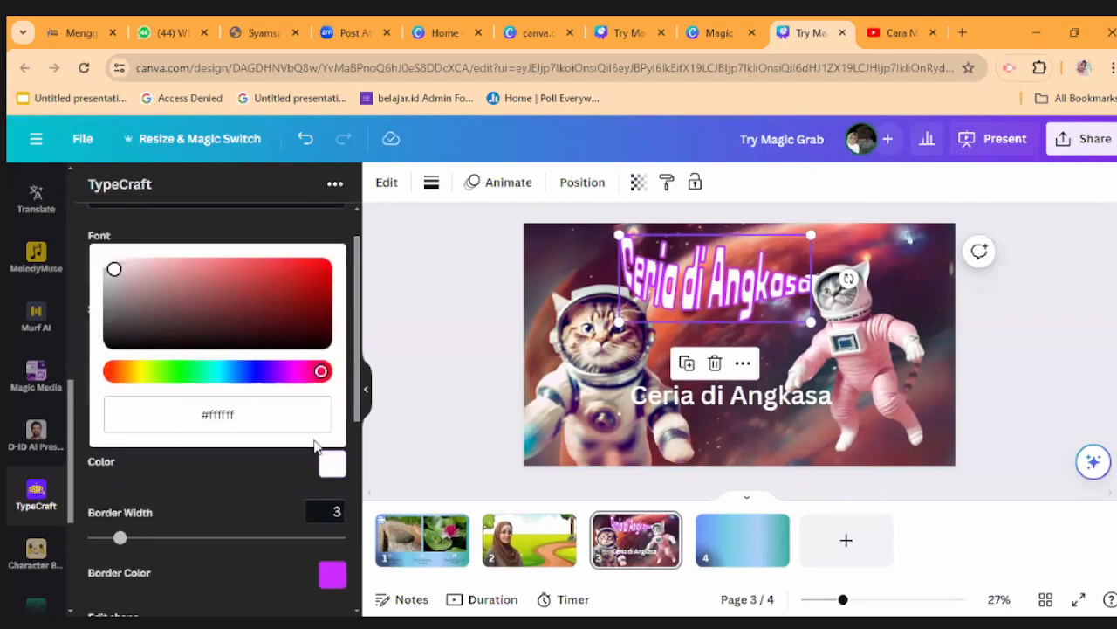
scroll(332, 437, "down", 2)
left_click(330, 386)
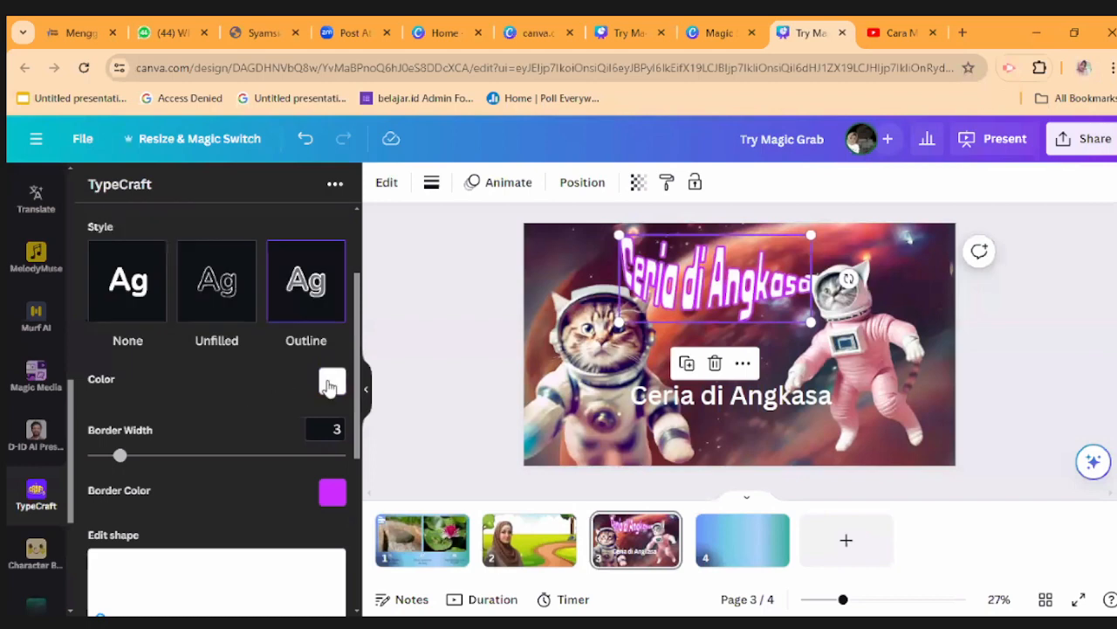
left_click(329, 385)
scroll(317, 251, "up", 2)
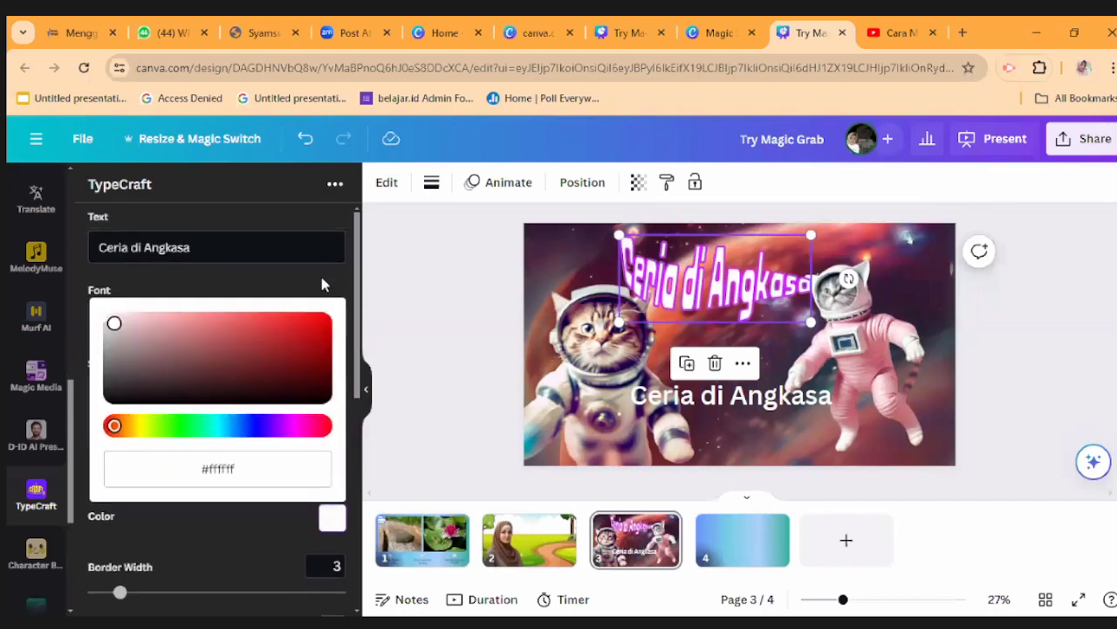
left_click(321, 319)
scroll(290, 443, "down", 4)
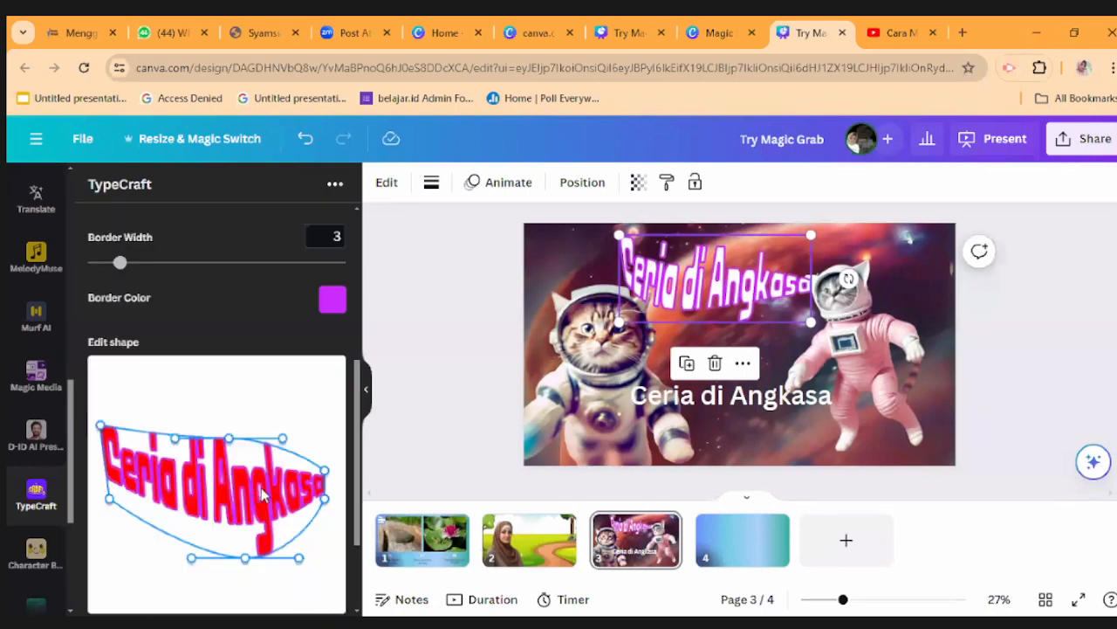
scroll(292, 337, "down", 3)
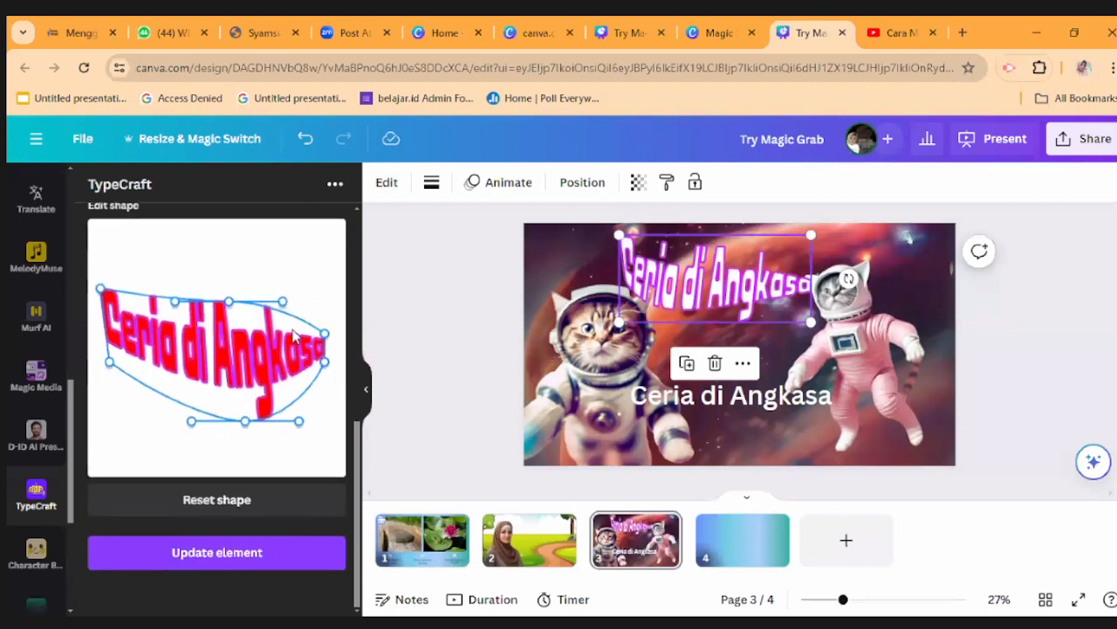
Update the title on the page with the red fill and new warp, and nudge it slightly toward the front-facing cat
scroll(325, 337, "up", 4)
left_click(336, 337)
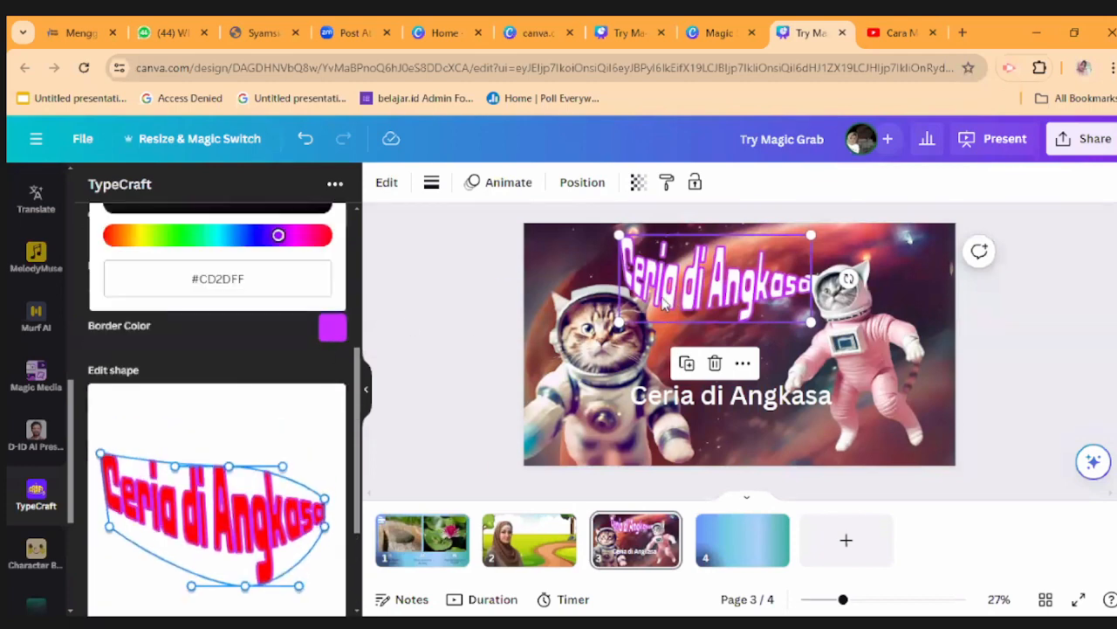
scroll(297, 404, "down", 3)
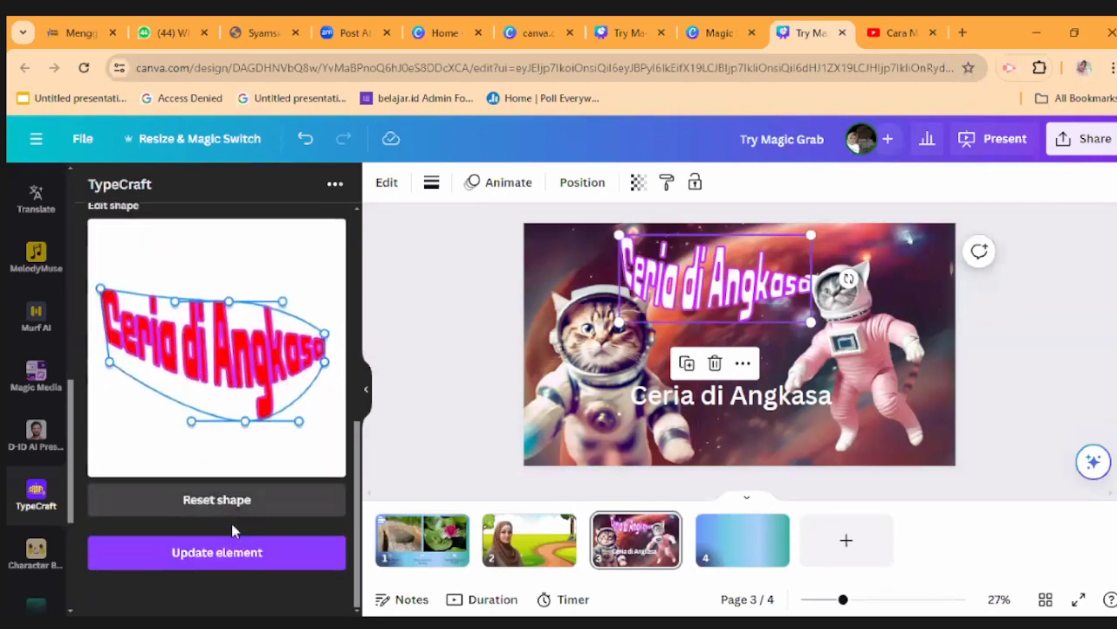
left_click(239, 555)
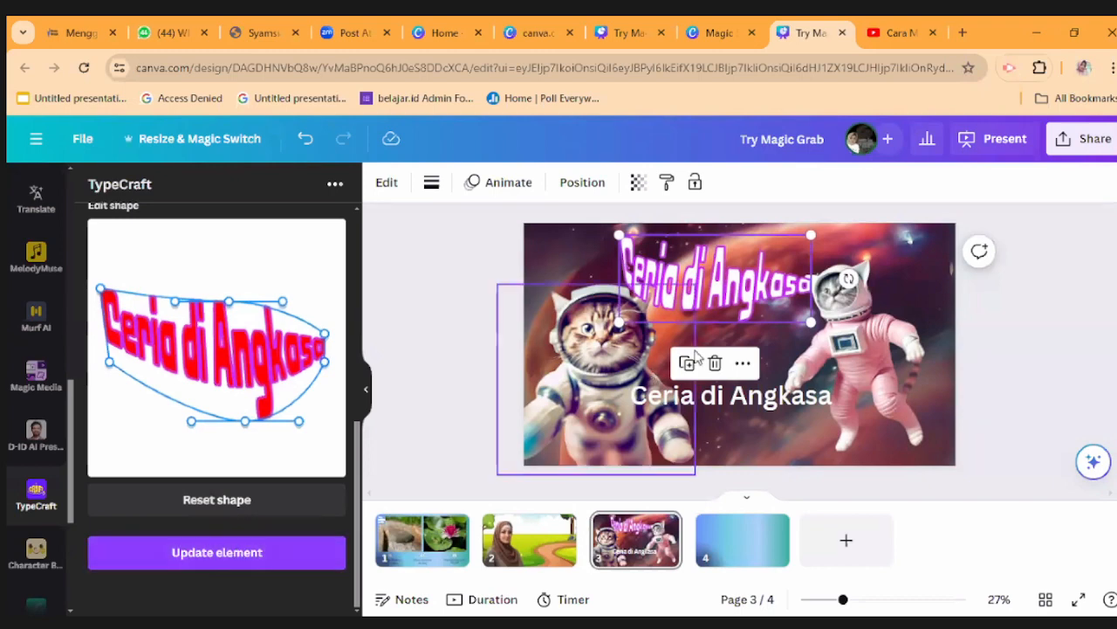
left_click(260, 550)
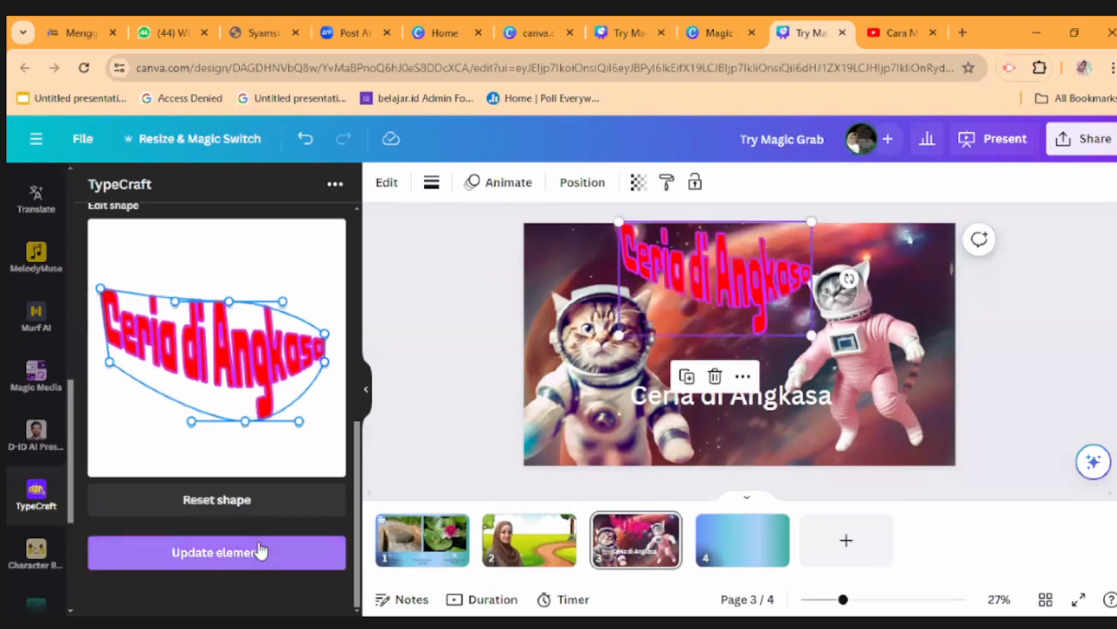
left_click_drag(695, 293, 690, 293)
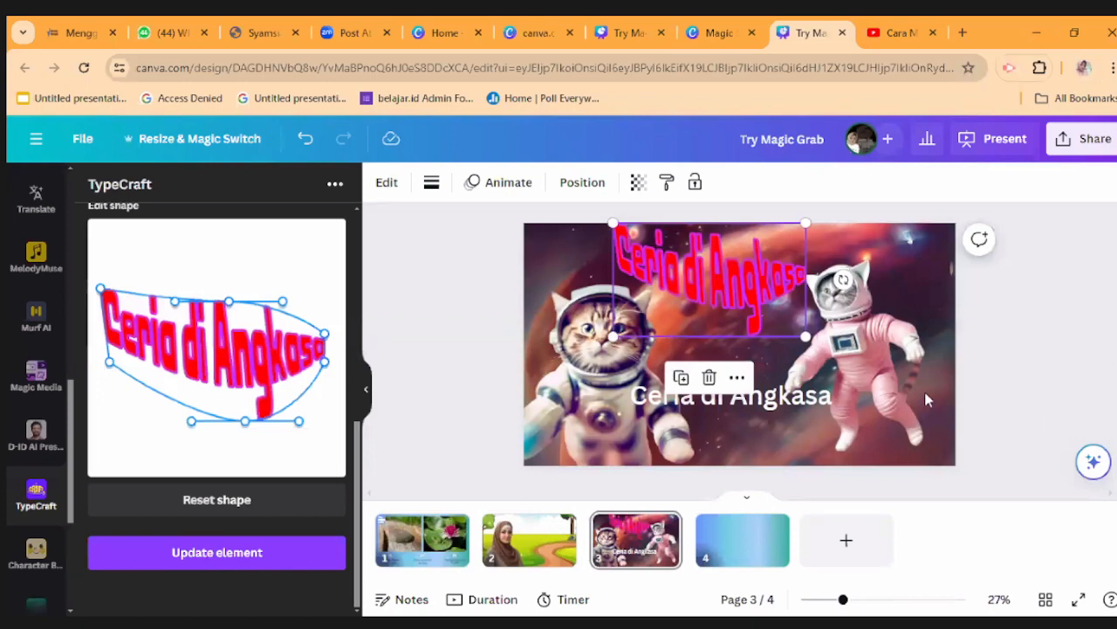
Delete the plain "Ceria di Angkasa" text box and move the warped title slightly lower between the two cats
left_click(1031, 390)
left_click(757, 408)
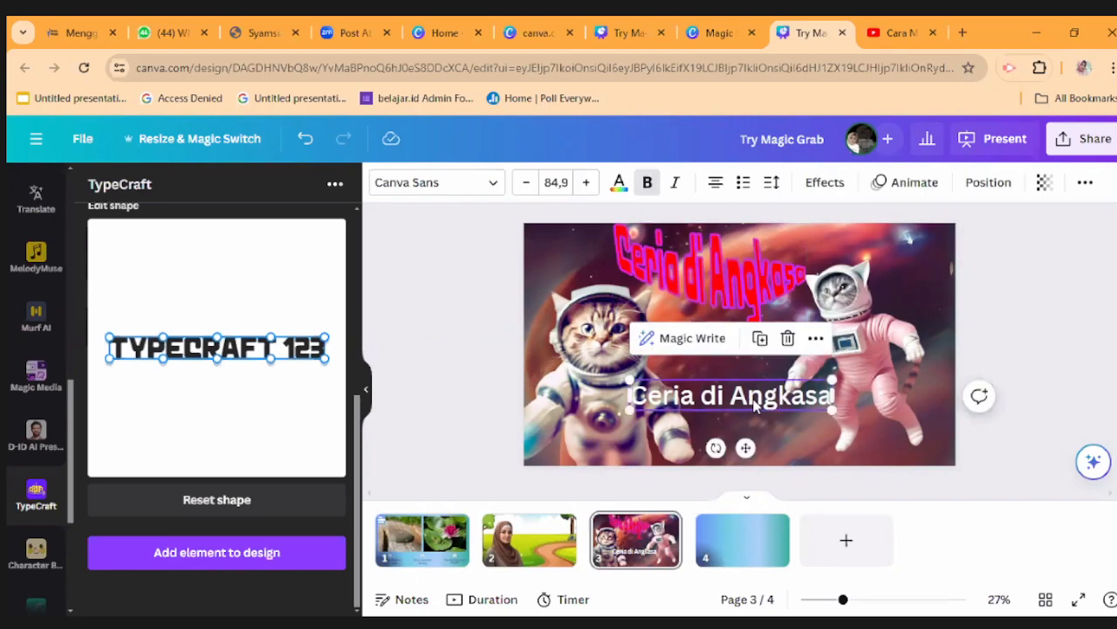
key("Delete")
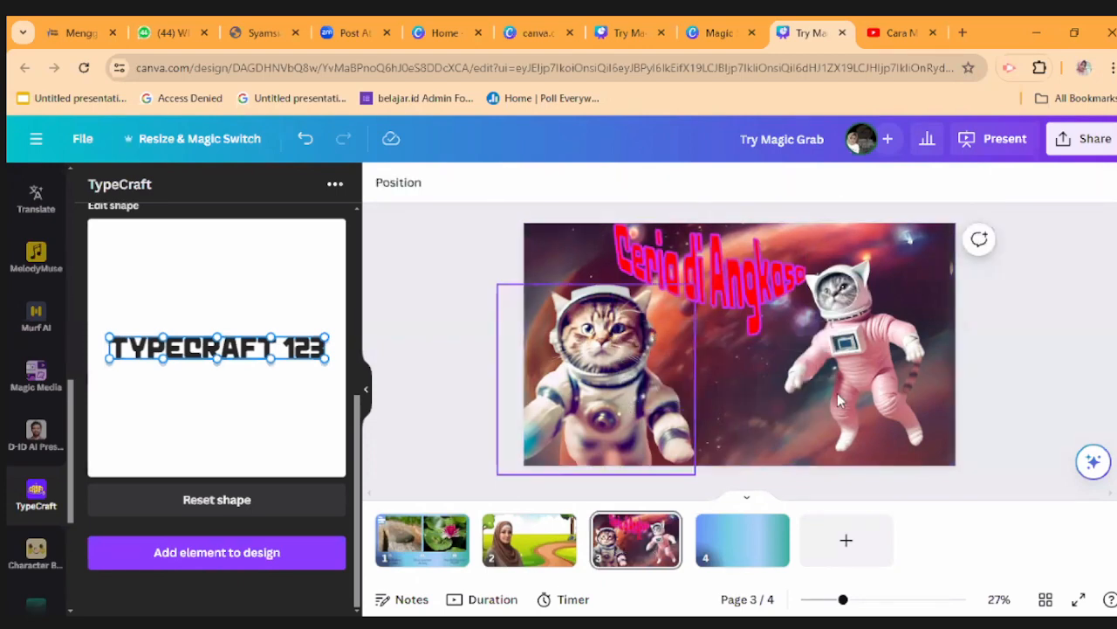
left_click(721, 285)
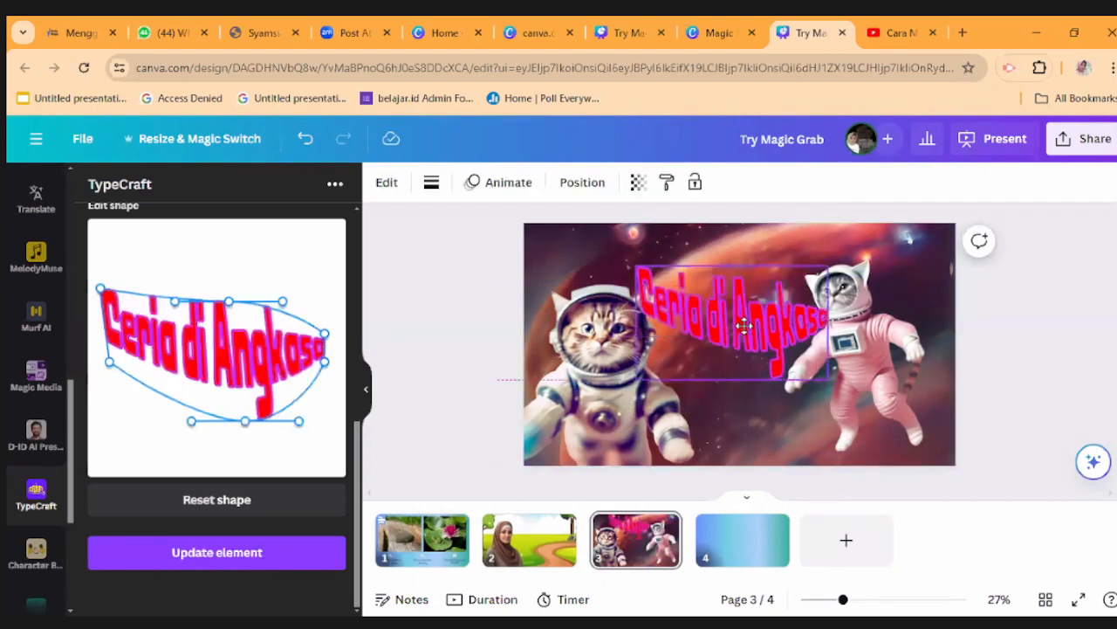
left_click(1035, 350)
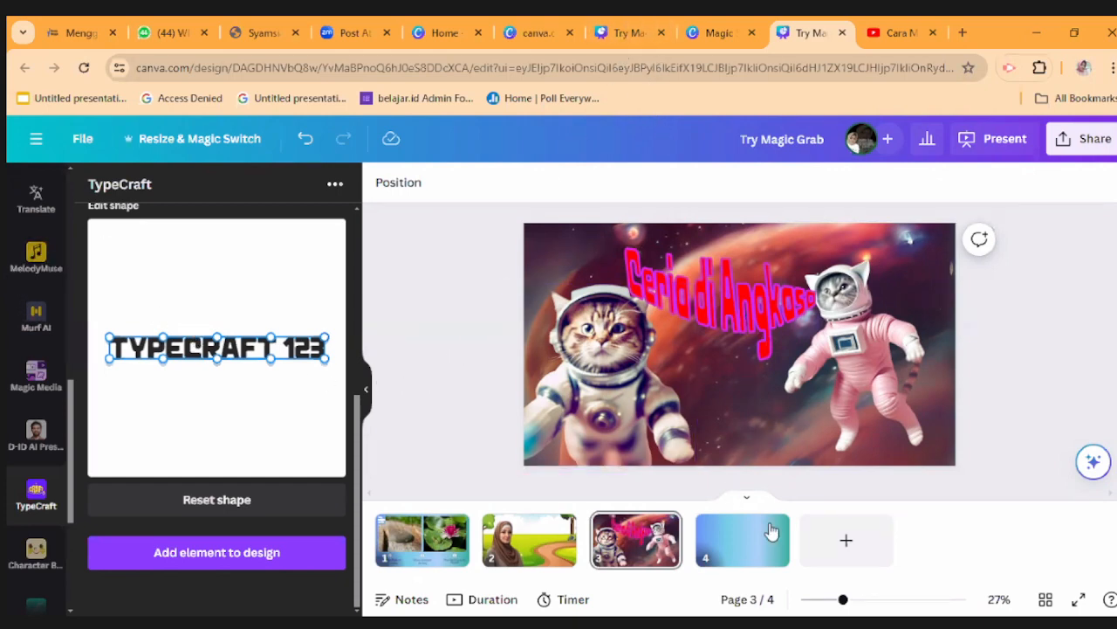
Go to the blank gradient page 4, clear the TypeCraft app search and open the Magic Media app
left_click(750, 546)
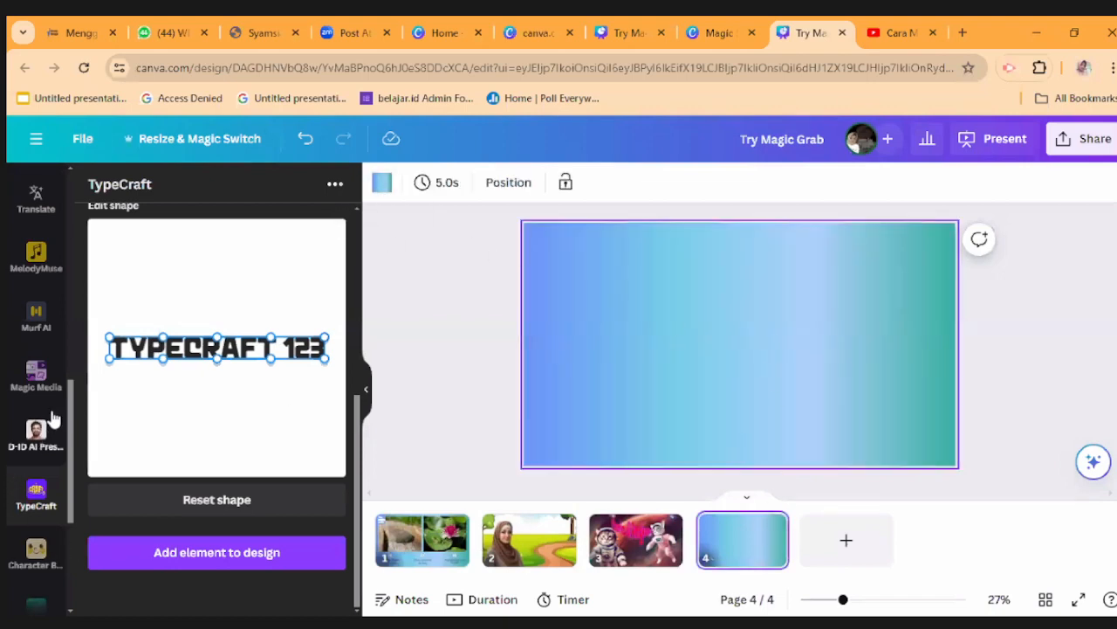
scroll(22, 417, "up", 7)
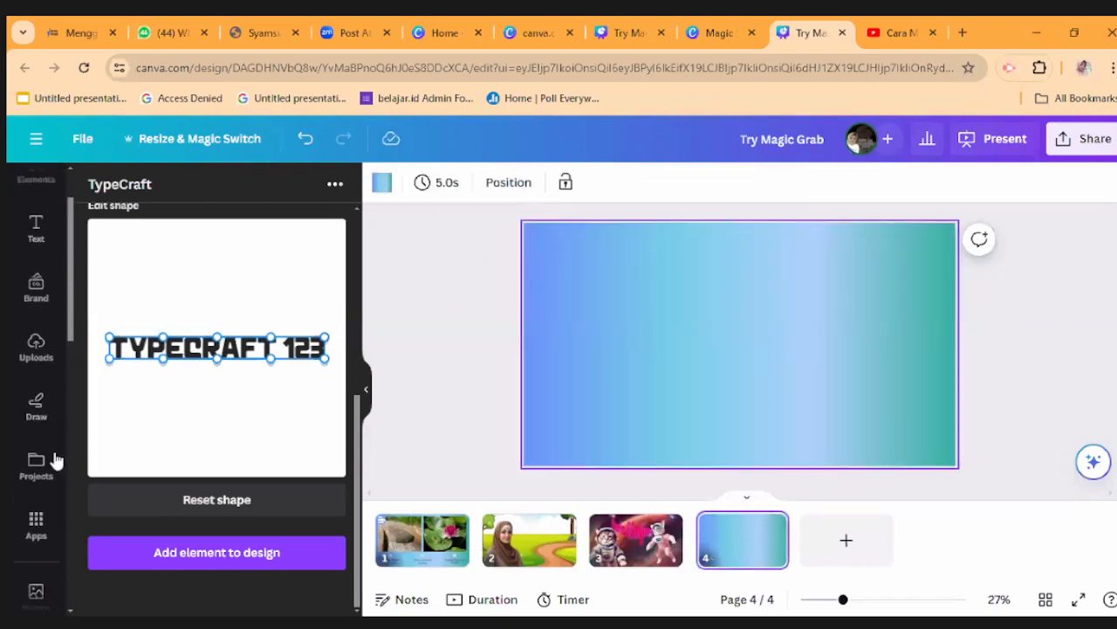
left_click(36, 523)
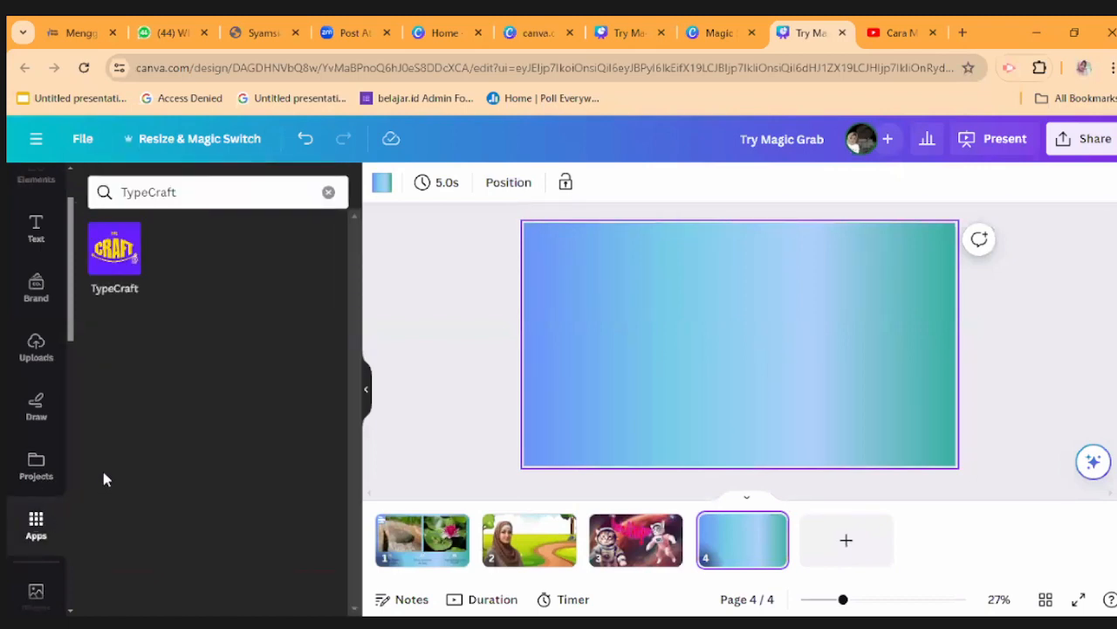
left_click(327, 193)
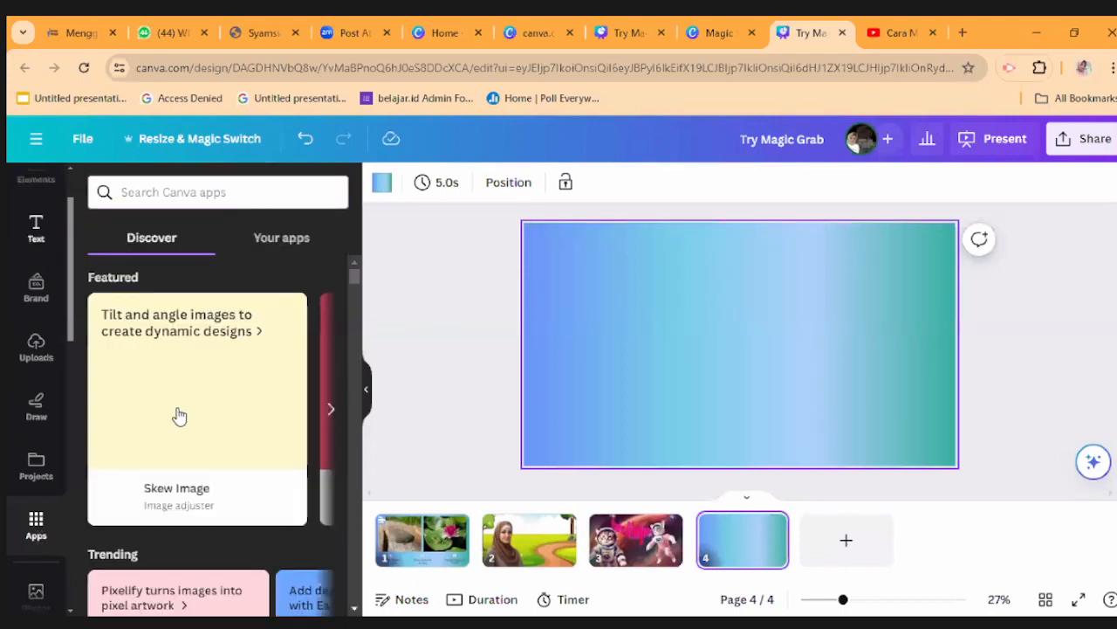
scroll(182, 412, "down", 8)
scroll(182, 402, "down", 3)
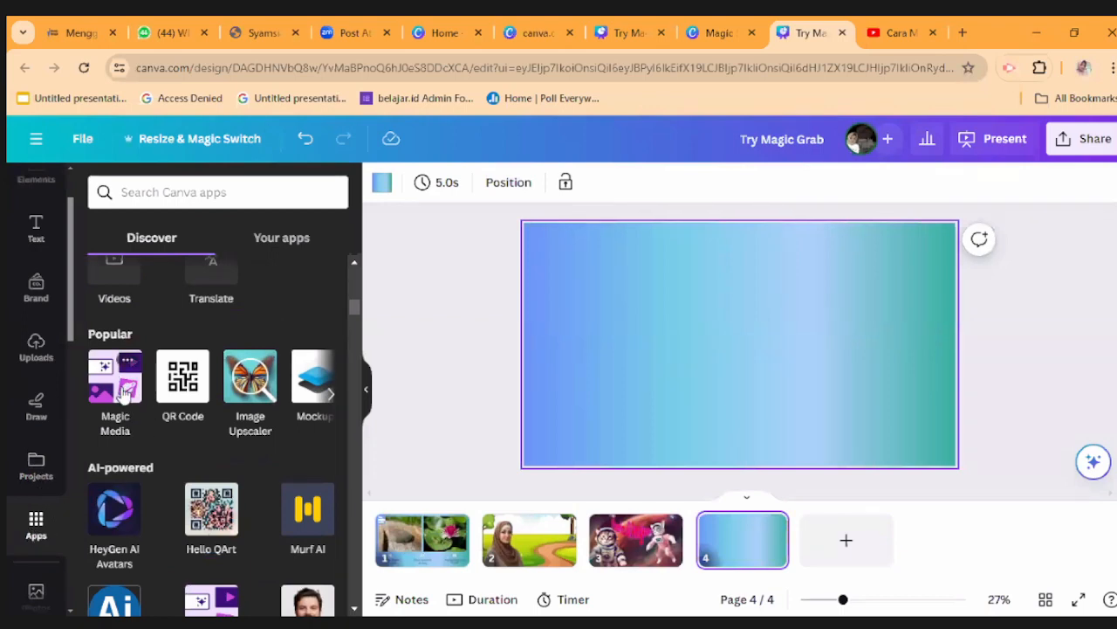
left_click(123, 393)
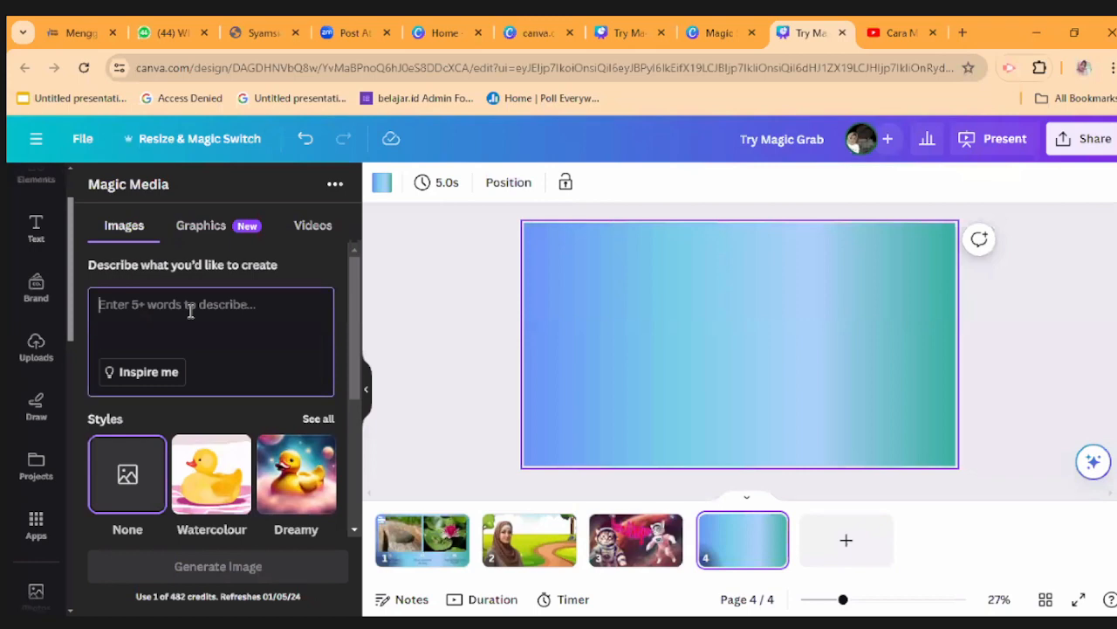
type("Siang har")
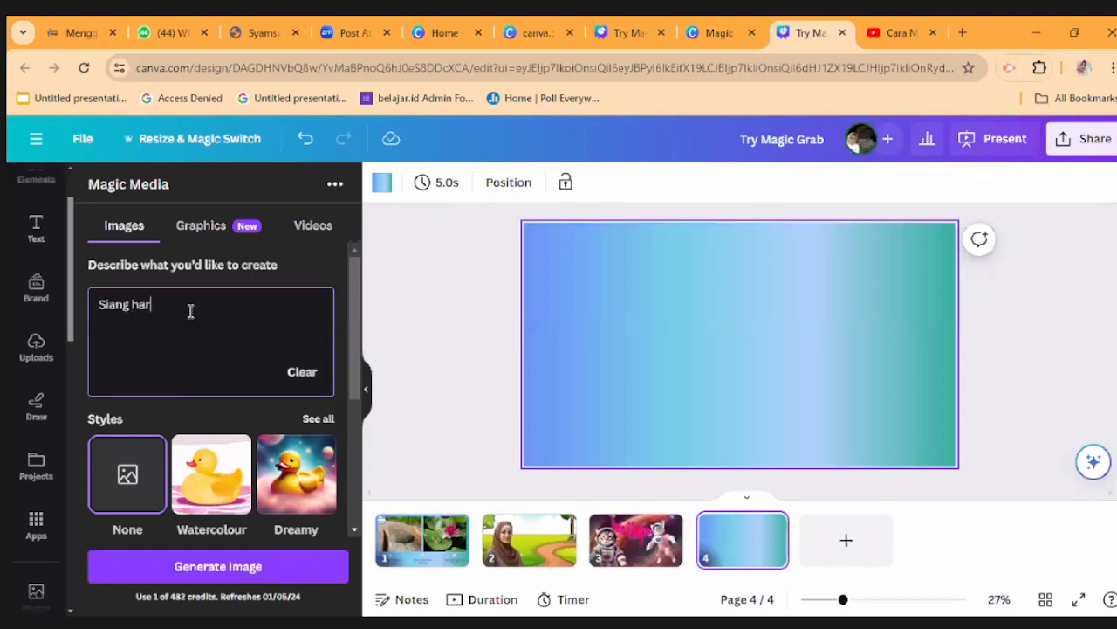
key("ctrl+a")
key("BackSpace")
Enter the image prompt "Sore hari di taman terlihat anak-anak sedang bermain layang-layang dengan gembira"
type("Sore hari di tam")
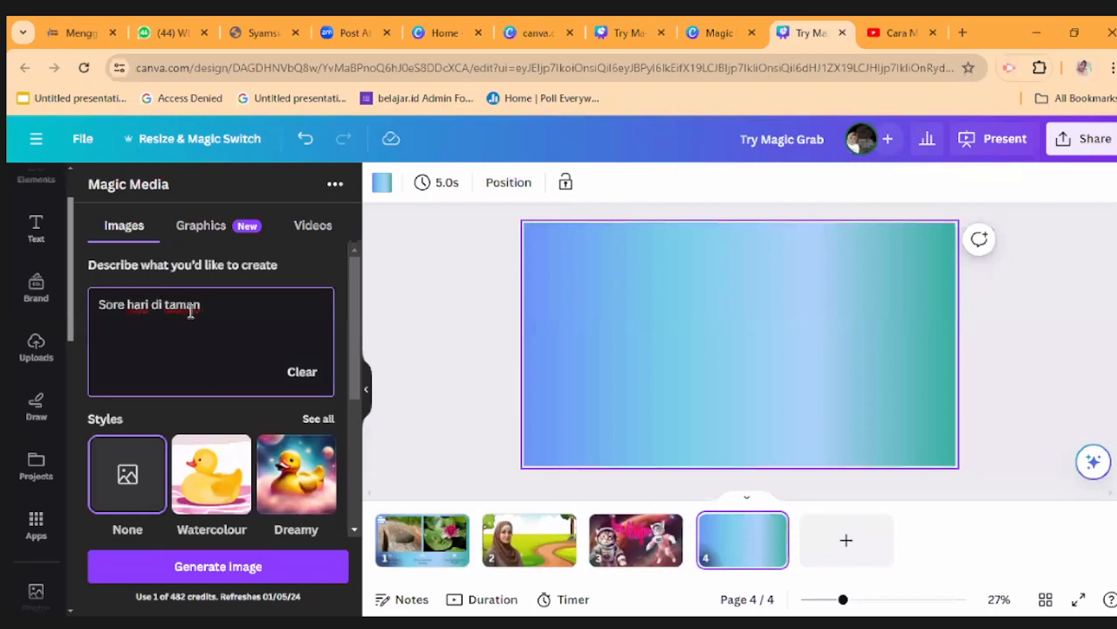
type("an terlihat anak-anak seda")
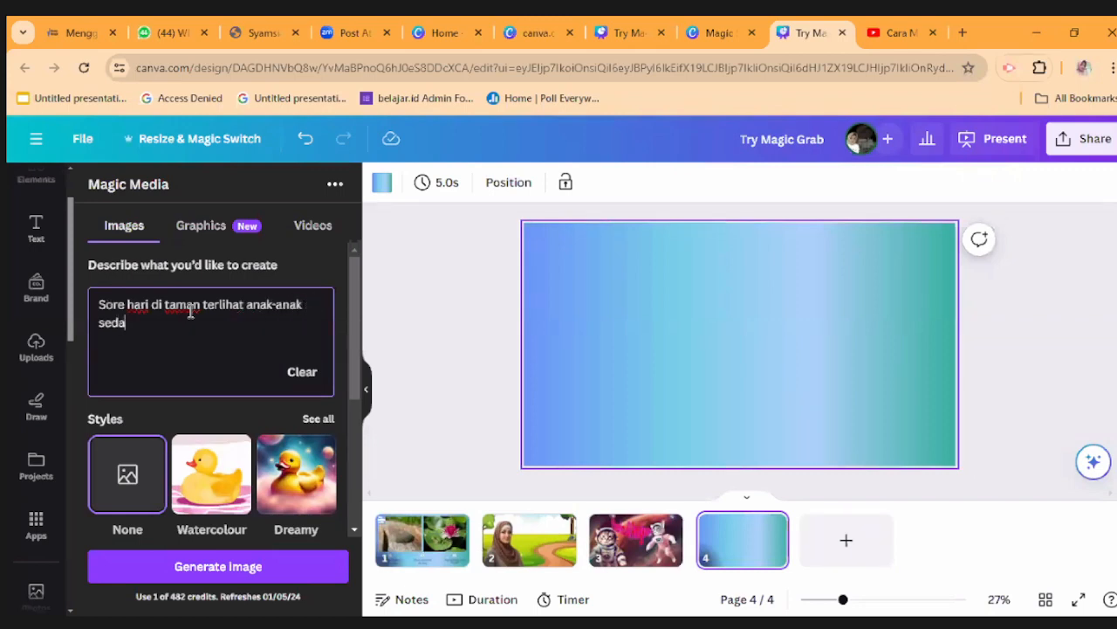
type("ng bermain layang-laya")
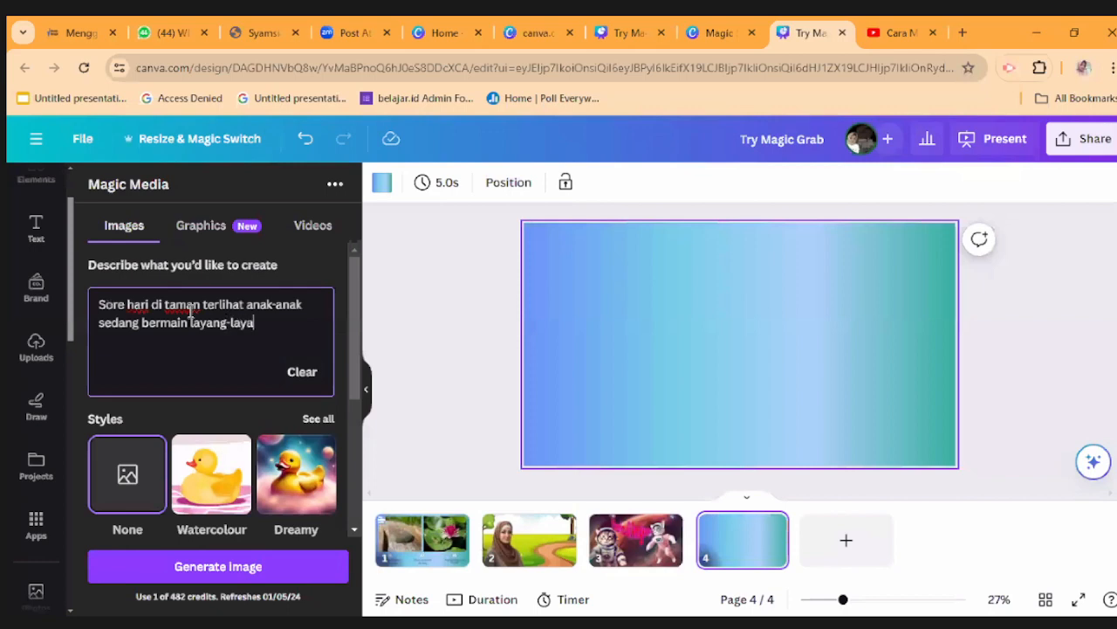
type("ng dengan gembira")
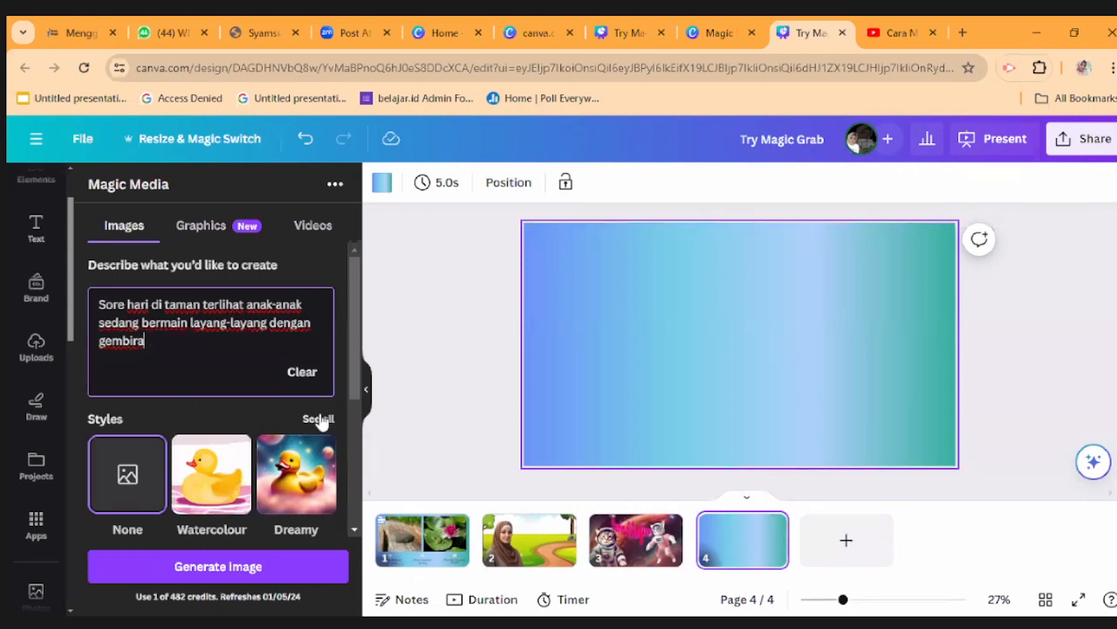
Choose the Filmic style and the Landscape aspect ratio for the generated image
scroll(320, 420, "down", 2)
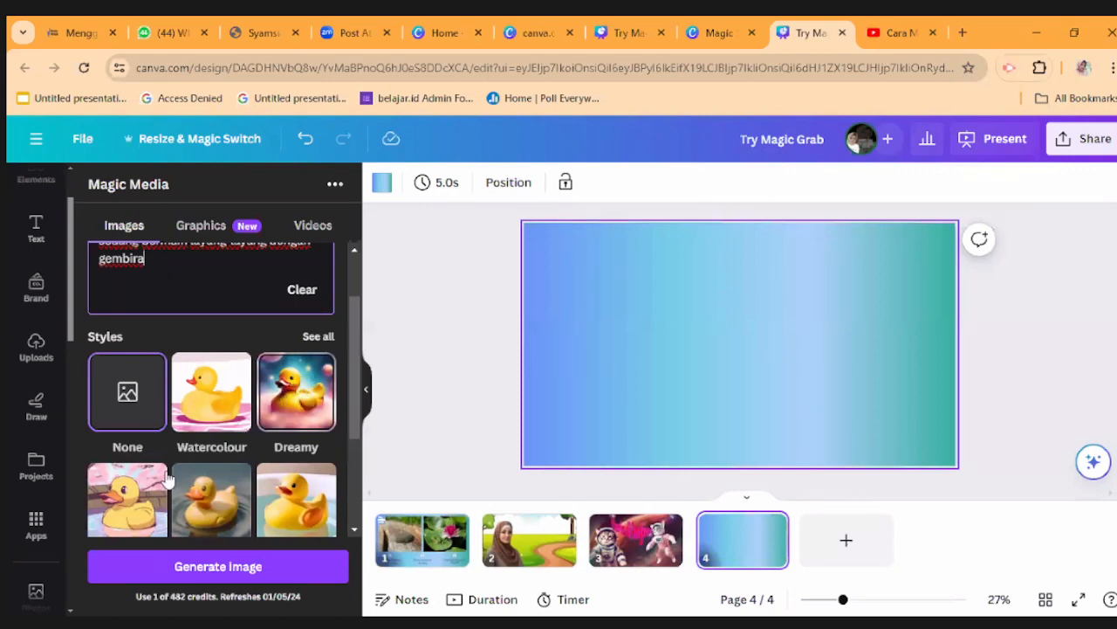
scroll(155, 470, "down", 4)
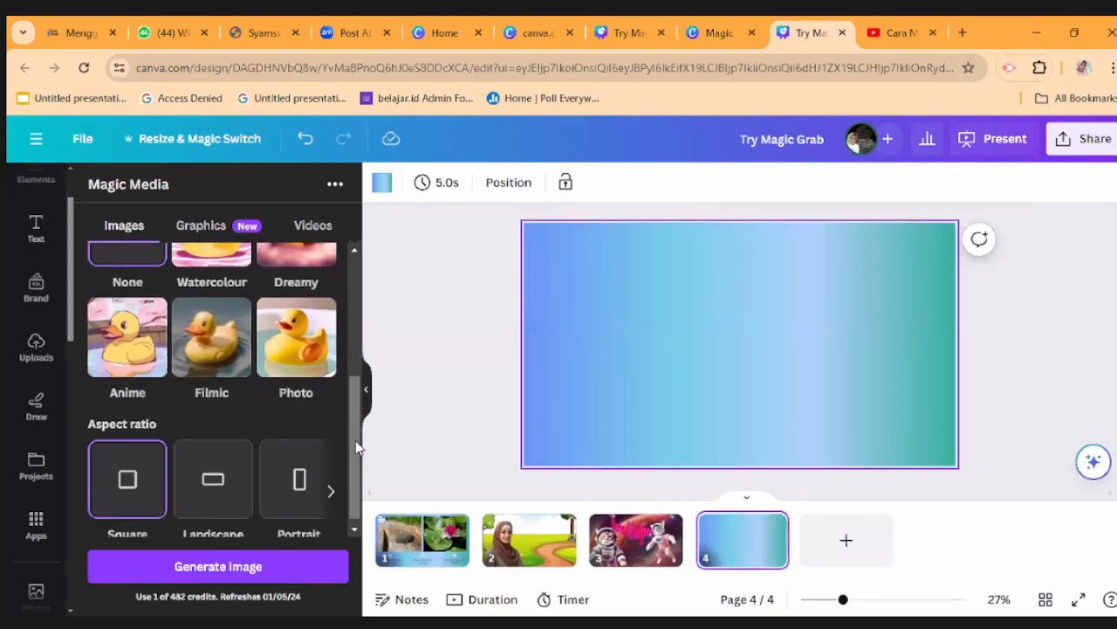
left_click_drag(355, 440, 356, 401)
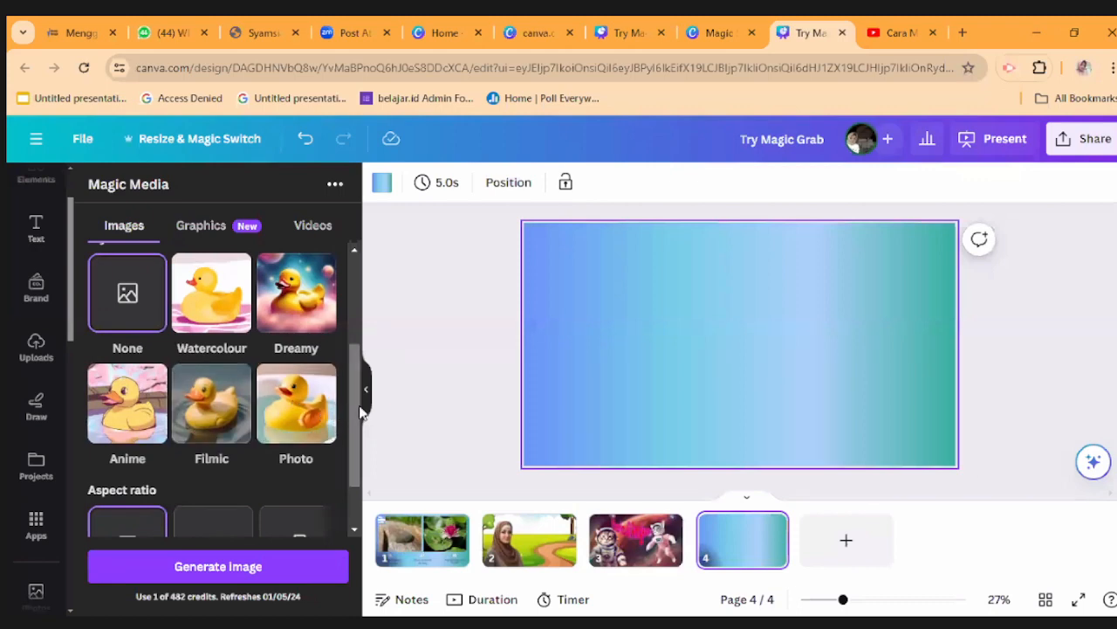
left_click(216, 420)
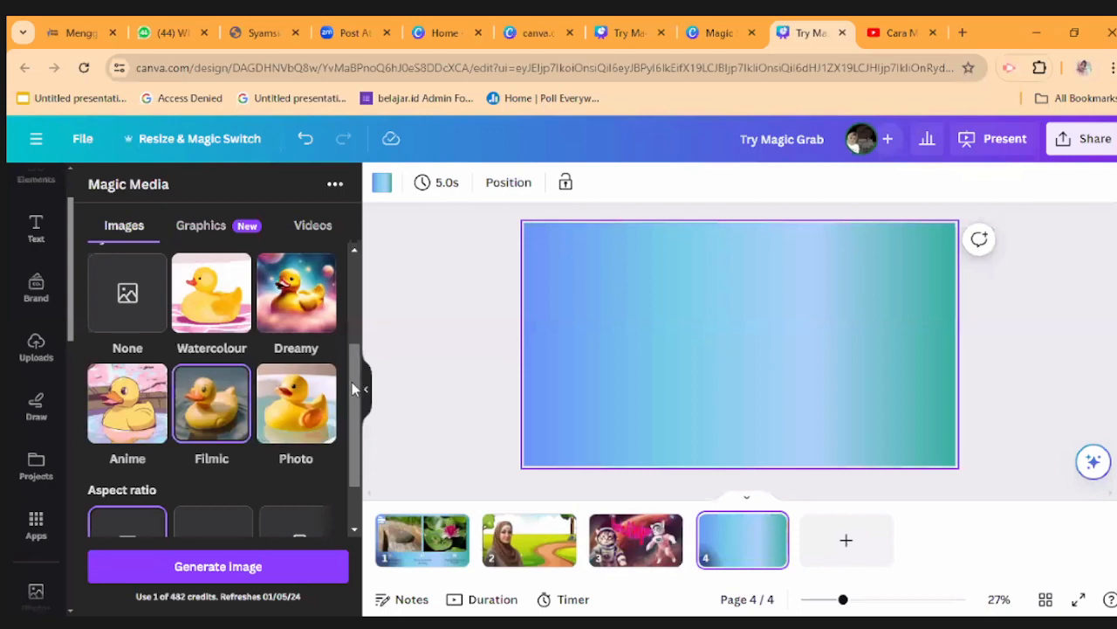
left_click_drag(352, 381, 364, 427)
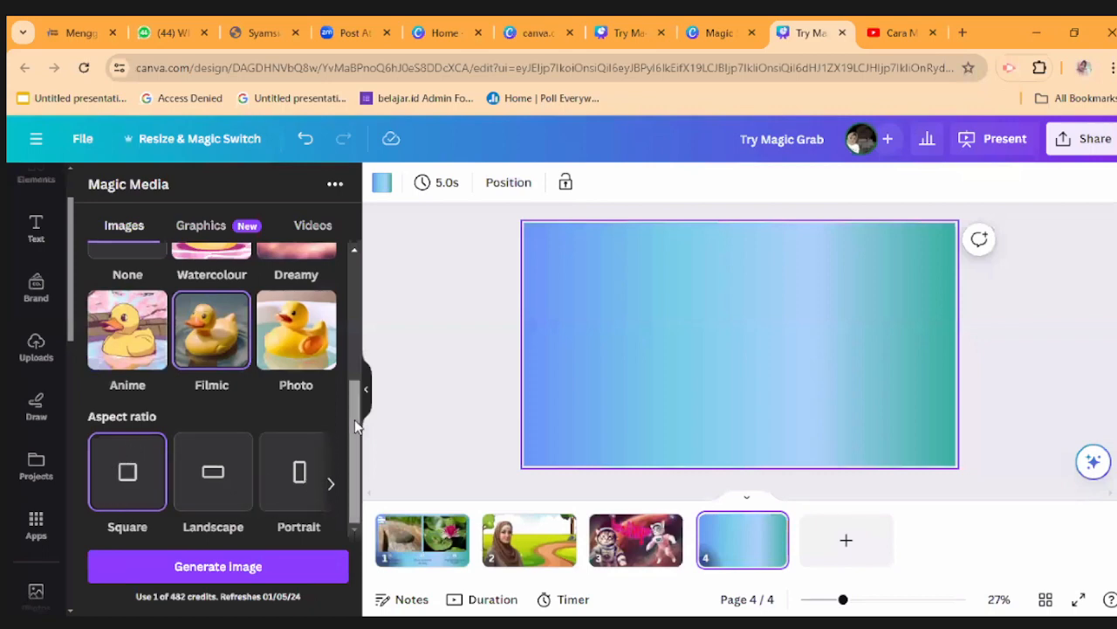
left_click(210, 482)
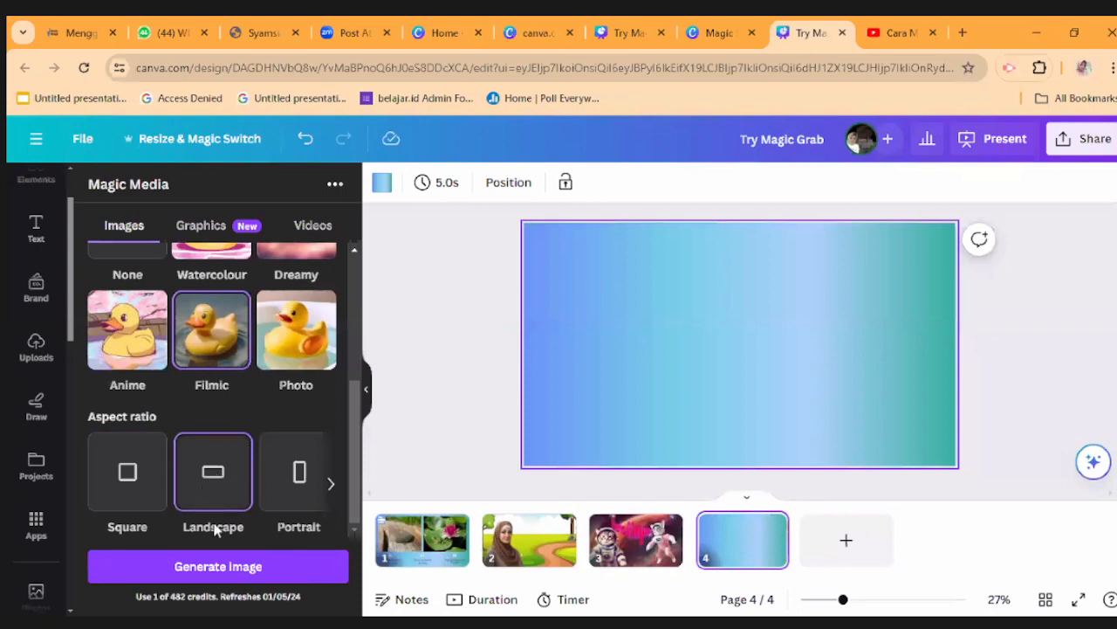
Generate the Magic Media images and place the third result, with three children under a large kite, on page 4
left_click(204, 559)
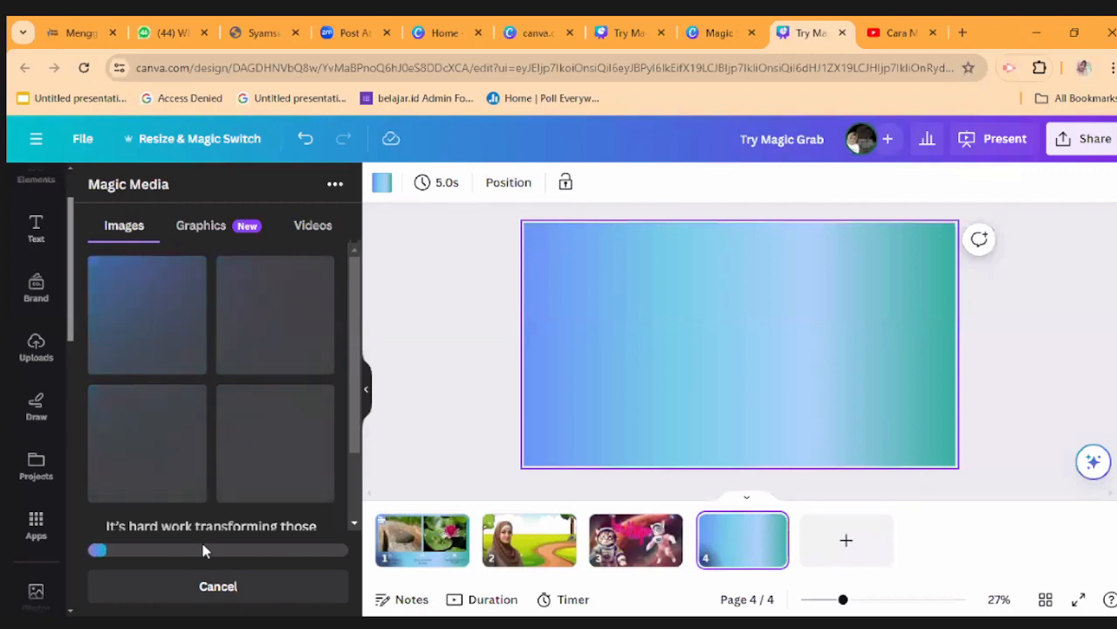
left_click_drag(354, 377, 353, 445)
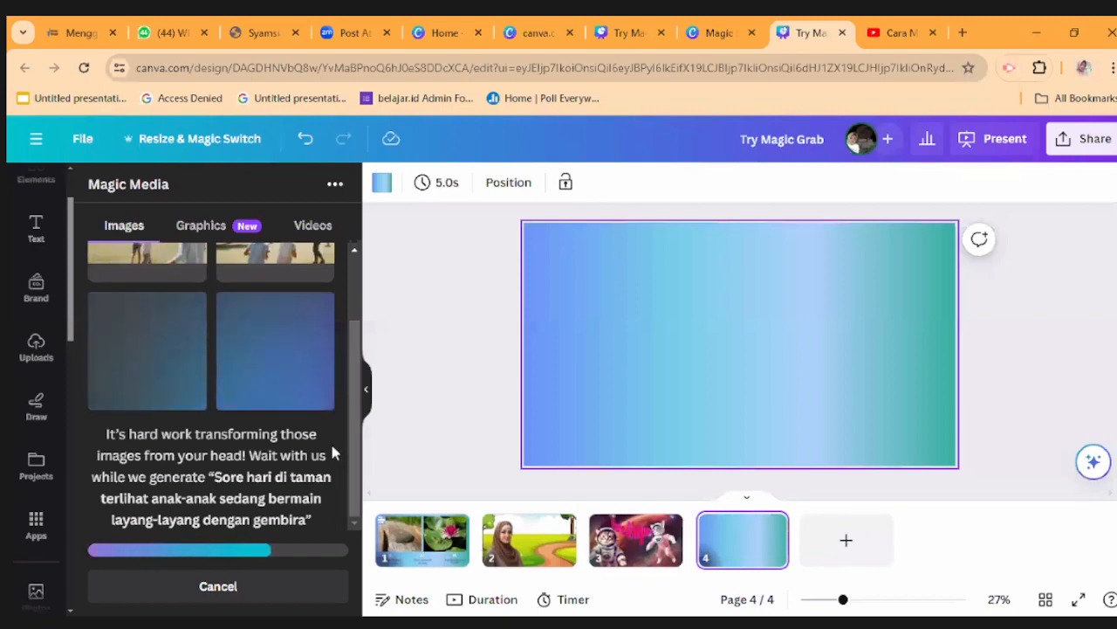
scroll(277, 384, "up", 1)
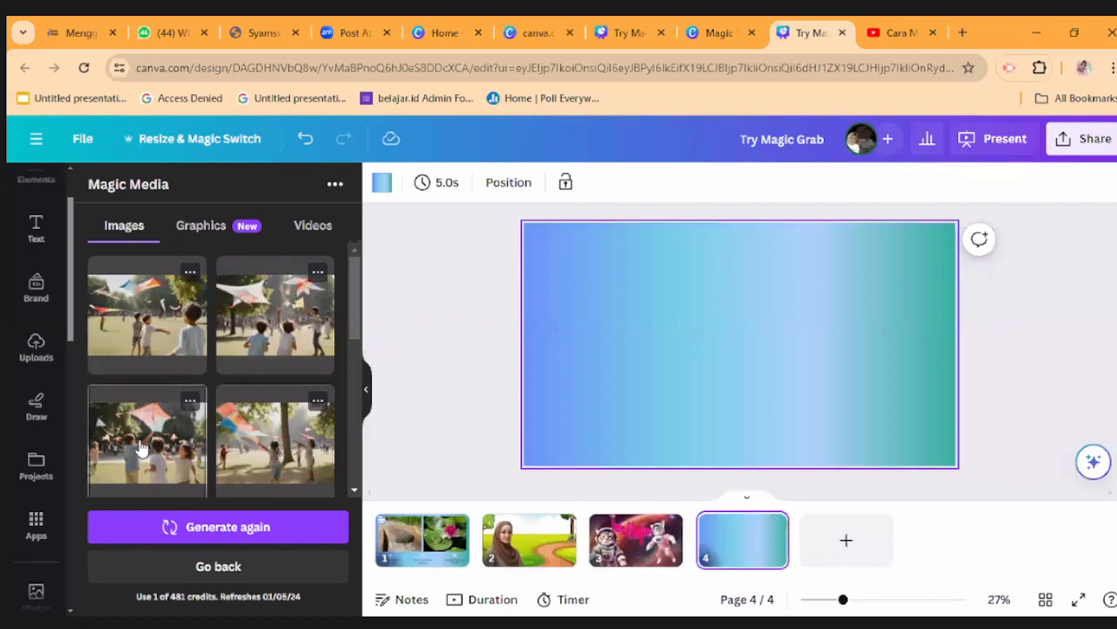
left_click(143, 447)
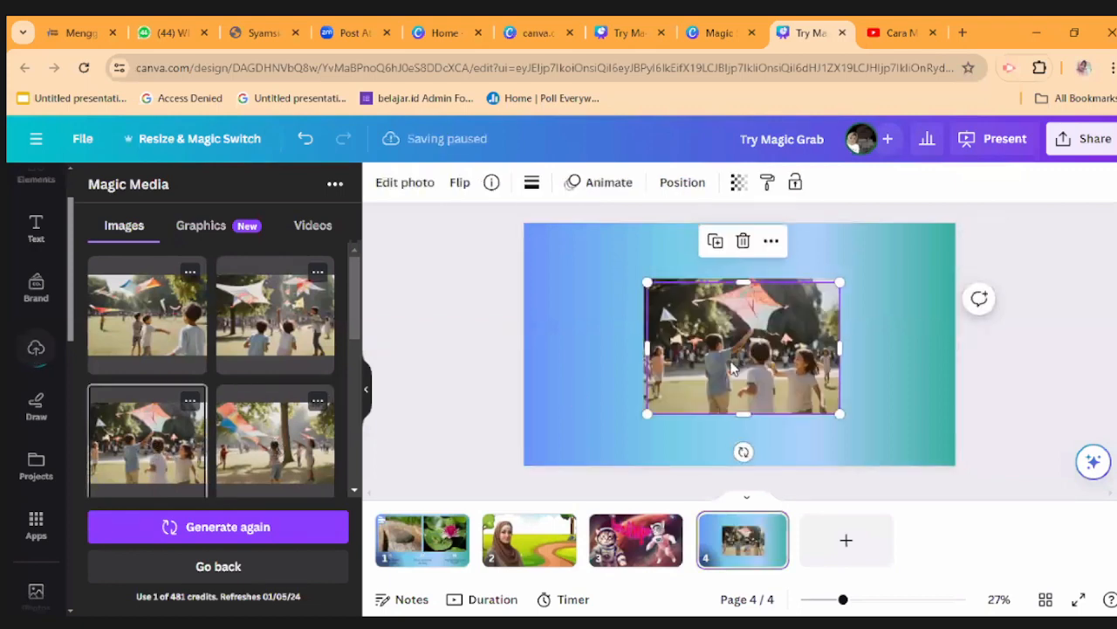
Delete the duplicate copy of the kite image and enlarge the remaining one to cover page 4
left_click_drag(735, 366, 575, 342)
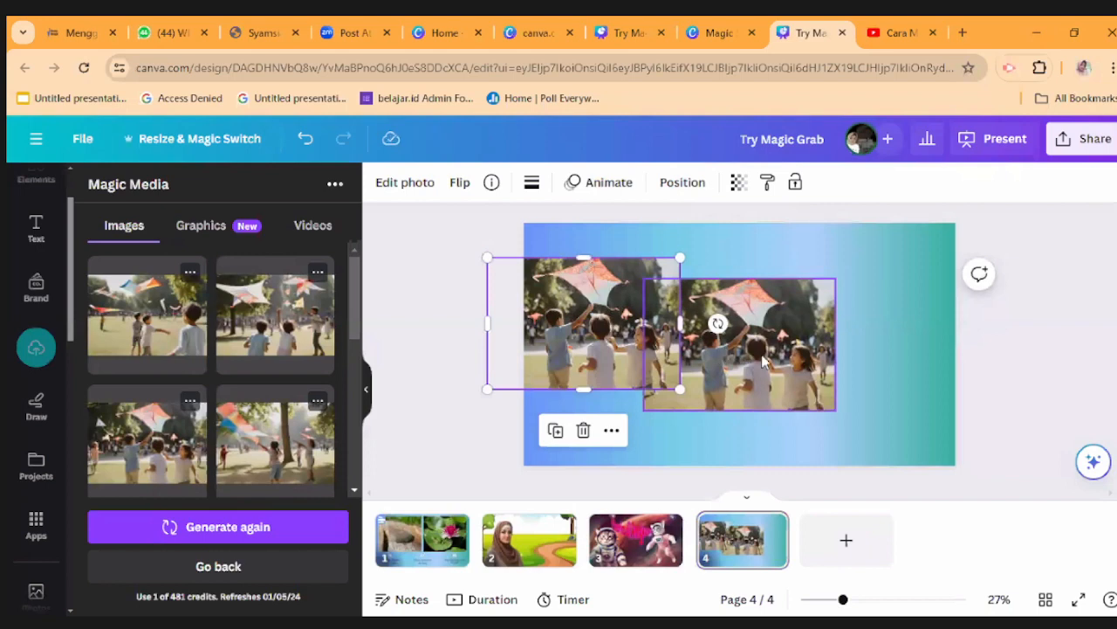
key("Delete")
left_click_drag(766, 362, 646, 295)
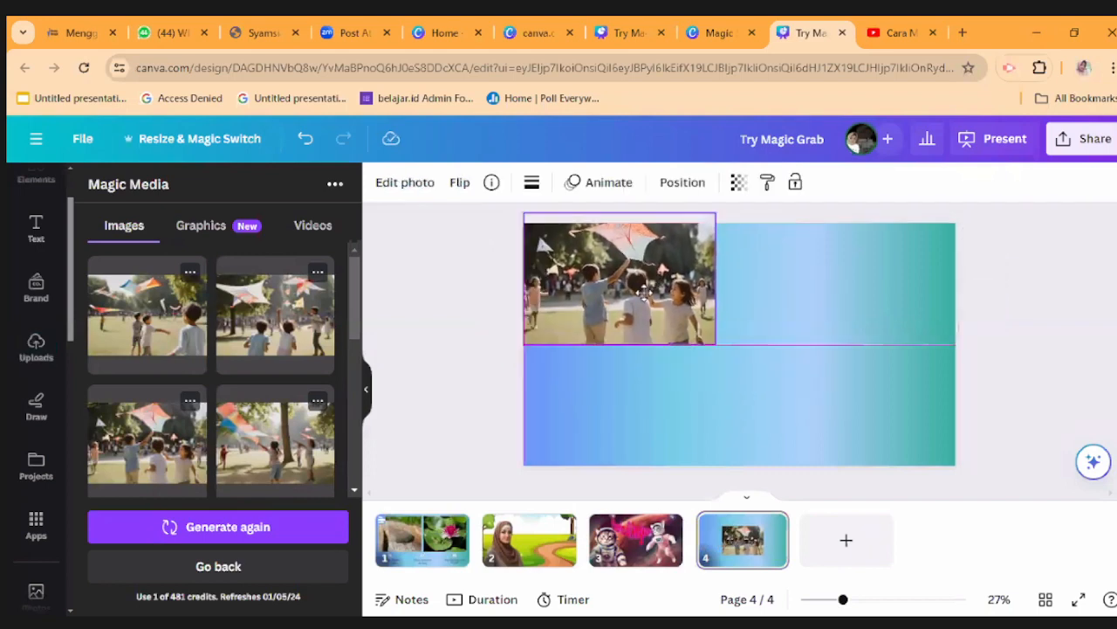
left_click_drag(716, 344, 967, 487)
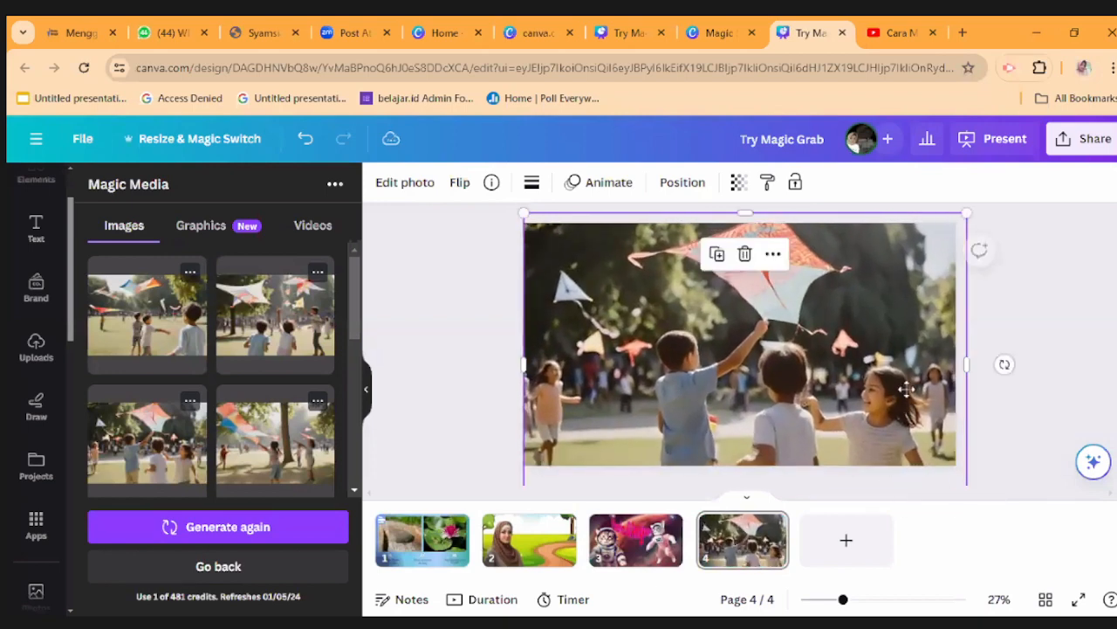
left_click_drag(907, 389, 905, 363)
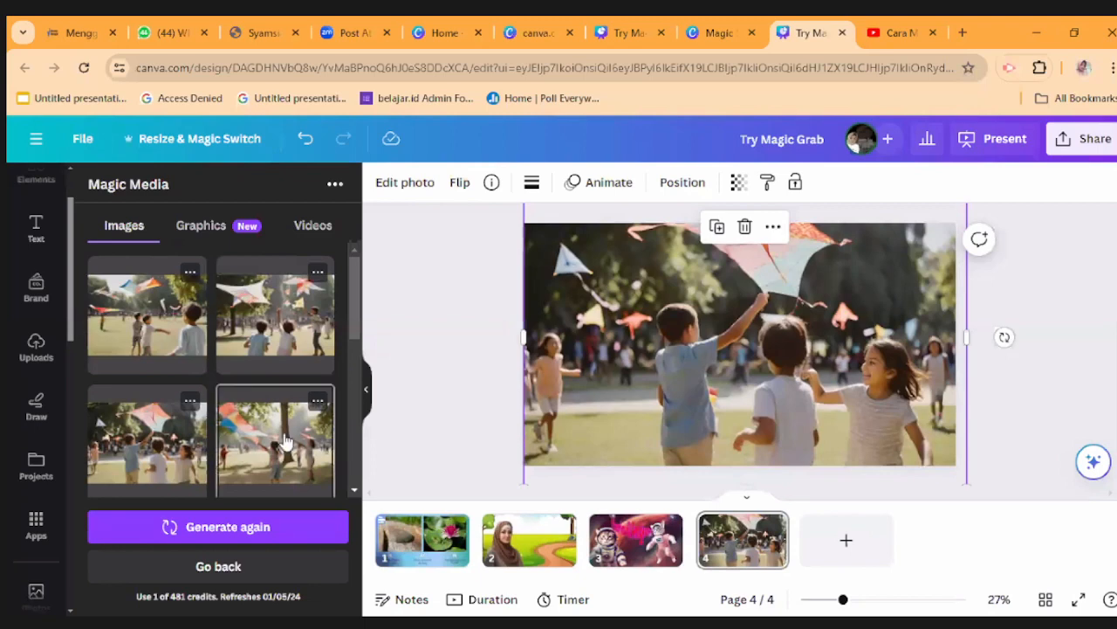
Add a blank page 5 and switch the Magic Media image style to Neon for the same prompt
scroll(279, 429, "down", 3)
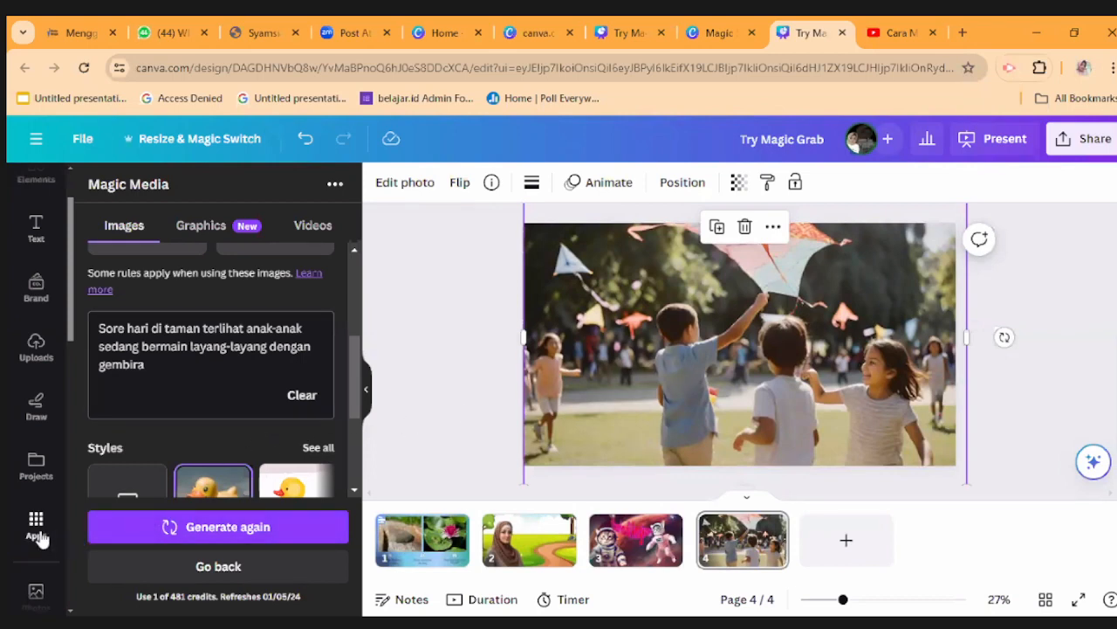
scroll(166, 409, "up", 5)
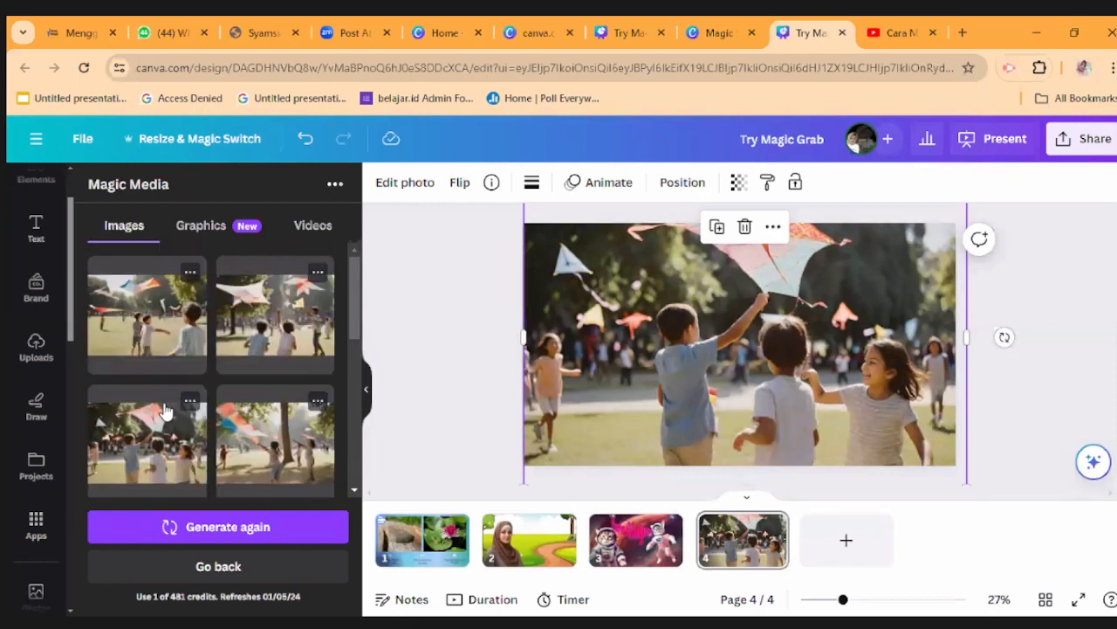
scroll(166, 408, "down", 5)
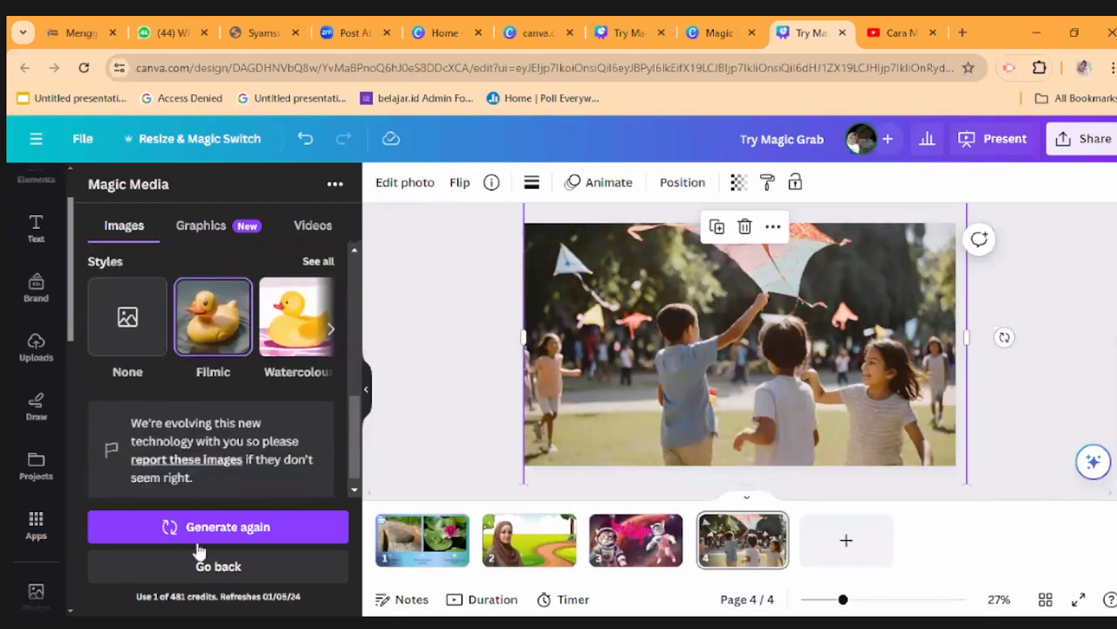
scroll(245, 460, "down", 2)
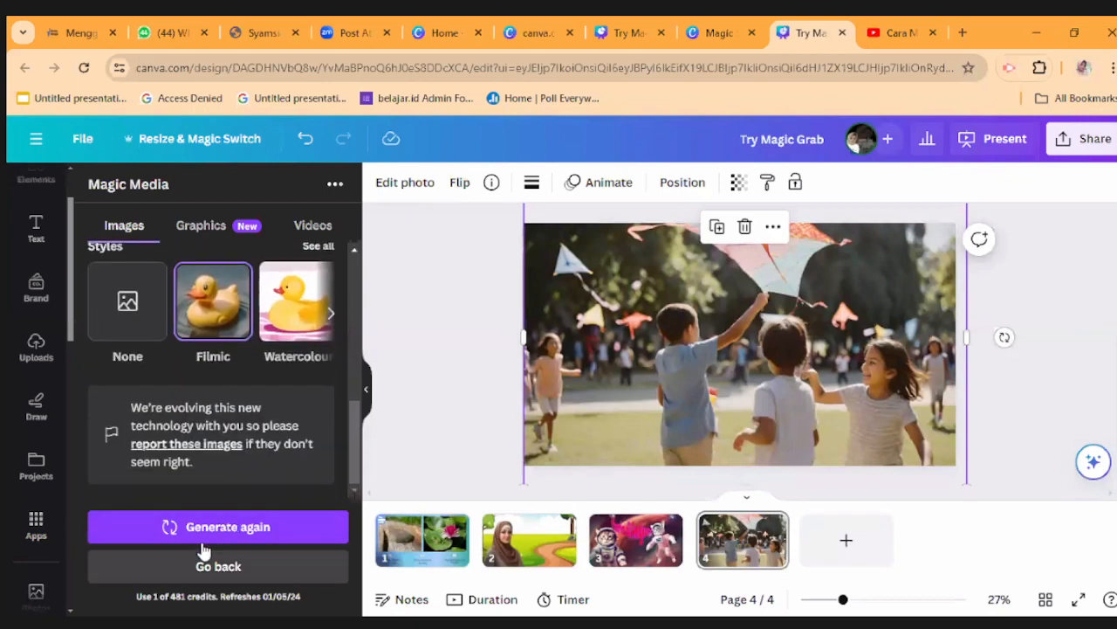
scroll(302, 379, "up", 5)
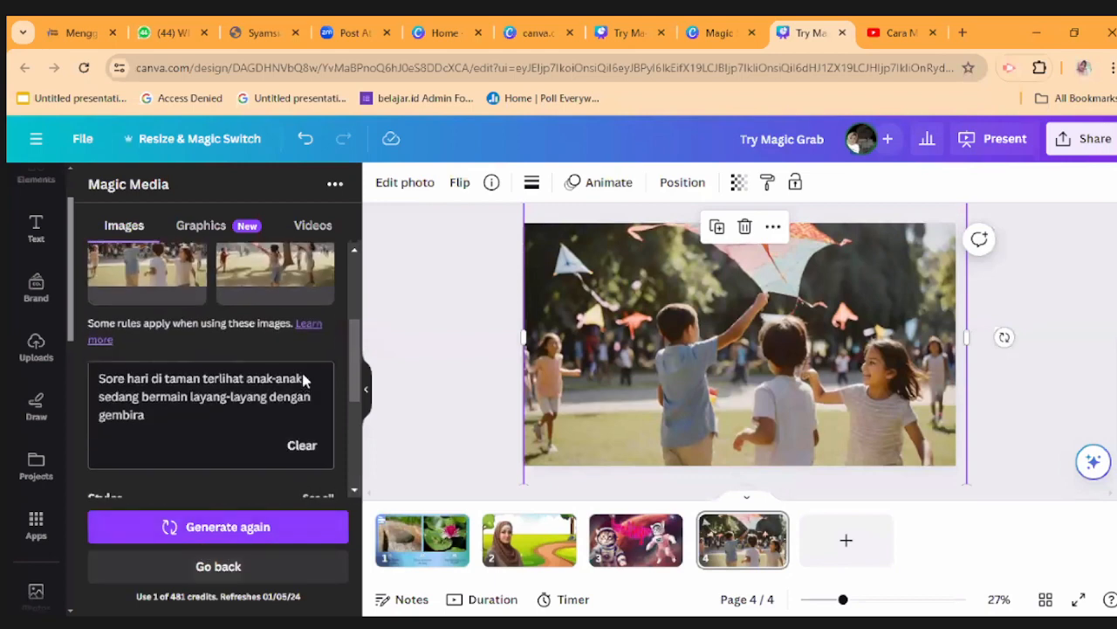
scroll(222, 392, "down", 3)
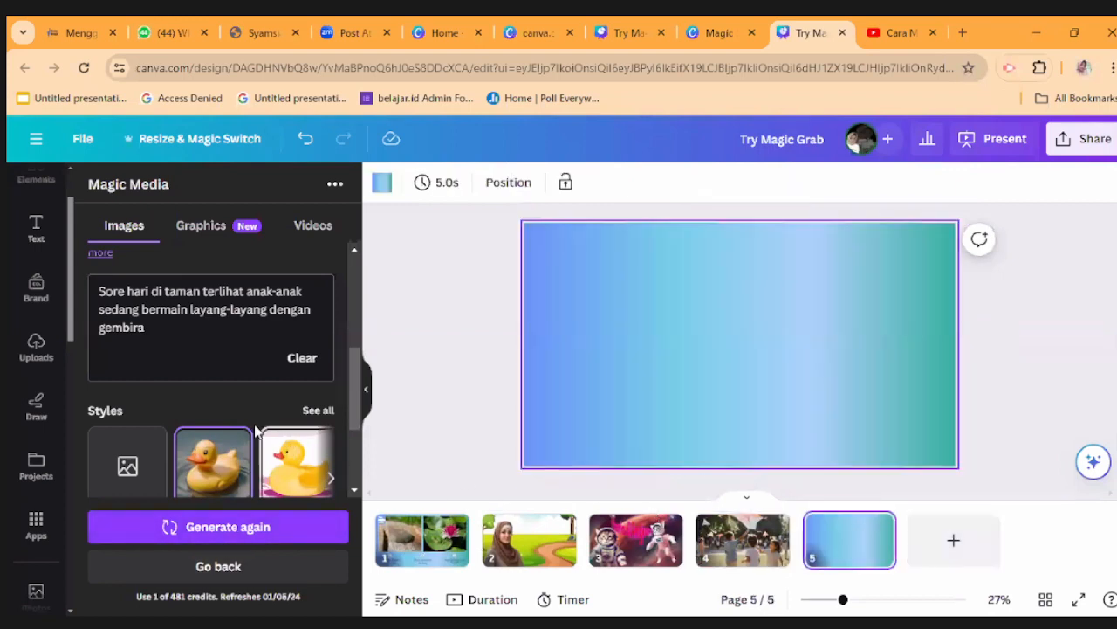
scroll(272, 424, "down", 3)
scroll(297, 310, "up", 1)
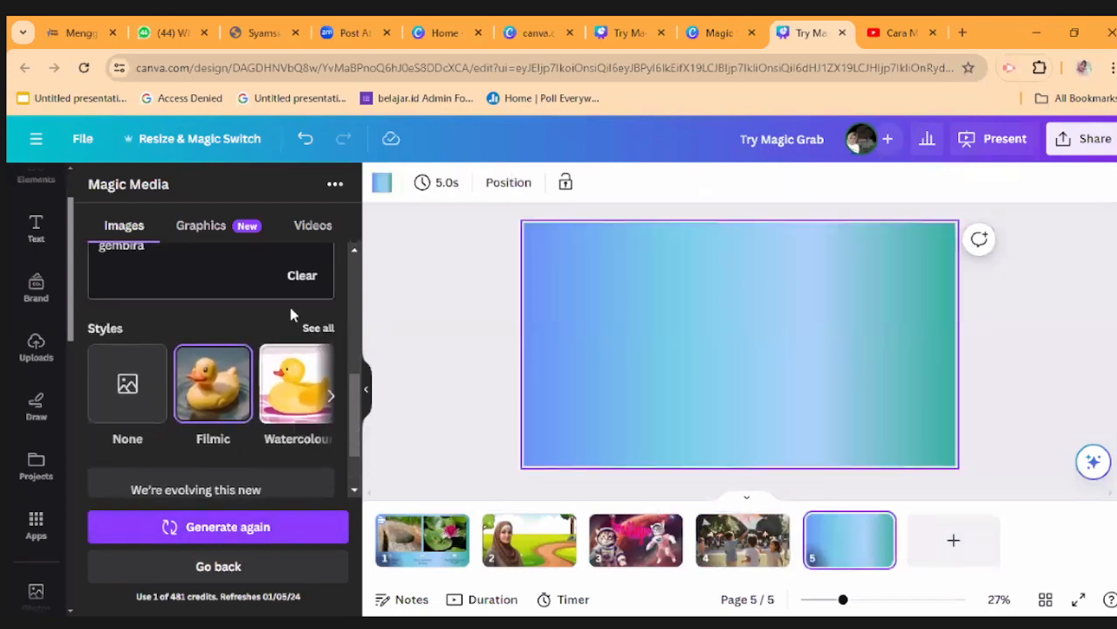
left_click(316, 329)
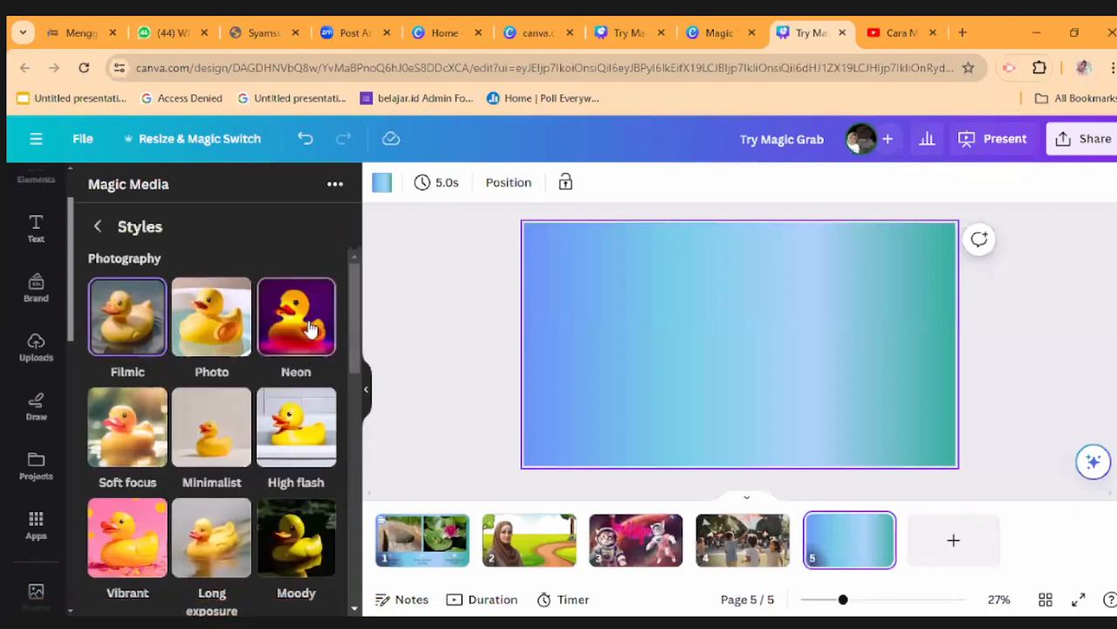
left_click(302, 353)
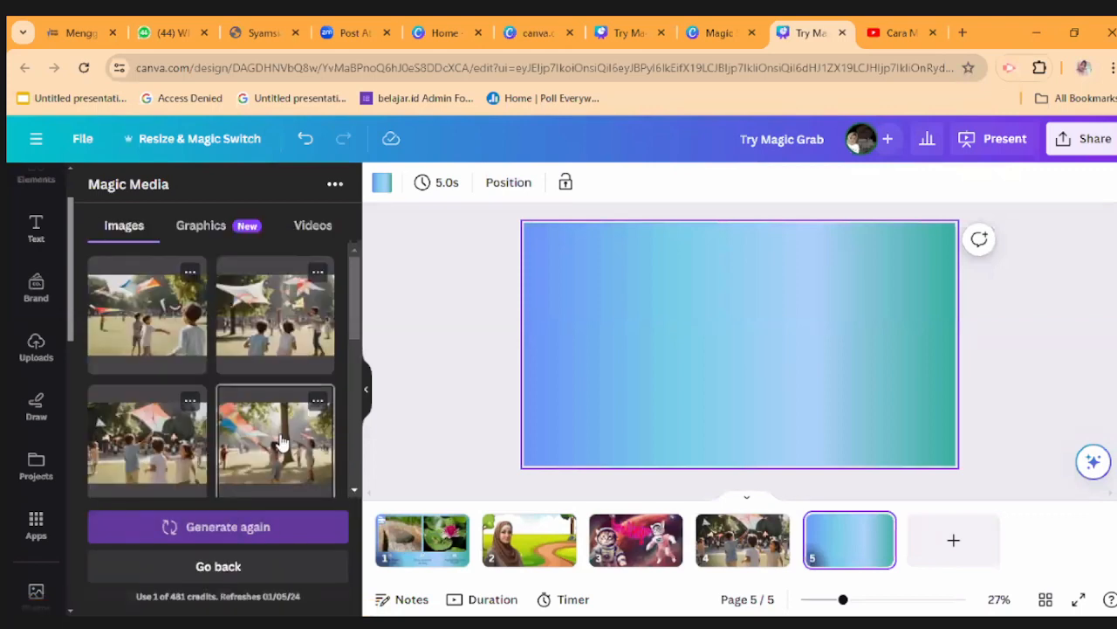
Generate the kite images again in the Neon style and place the first result on page 5
left_click(228, 528)
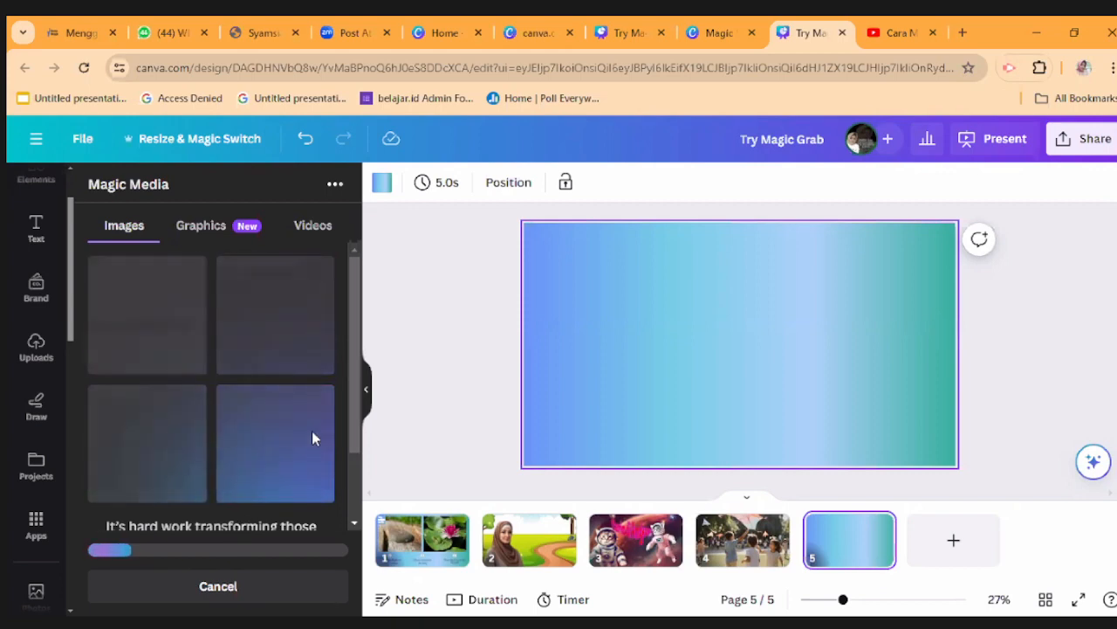
scroll(312, 432, "down", 2)
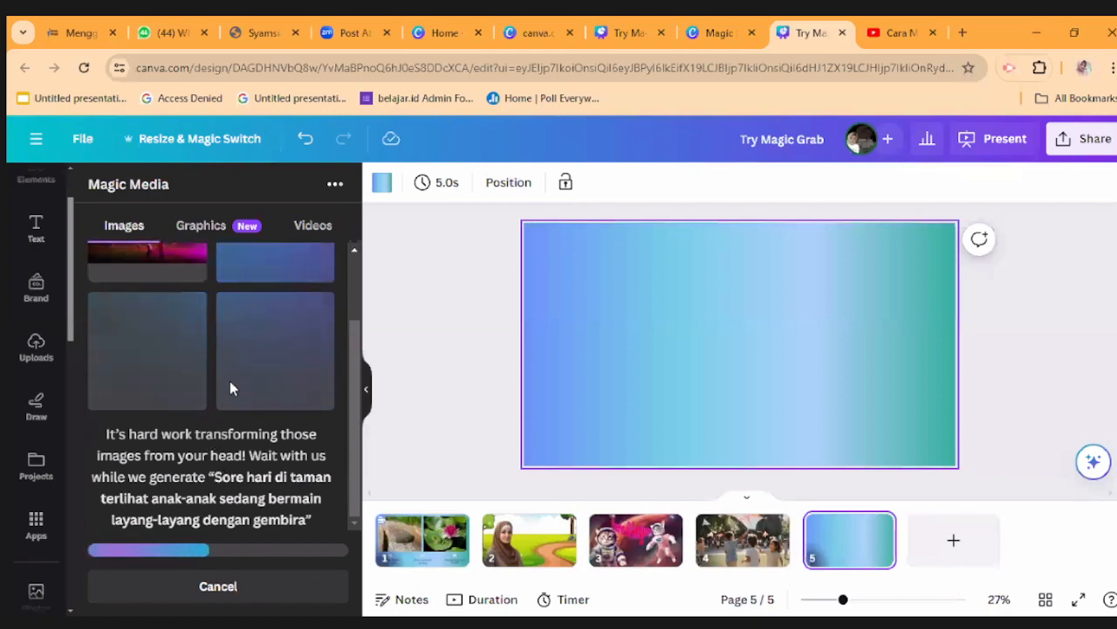
scroll(230, 384, "up", 1)
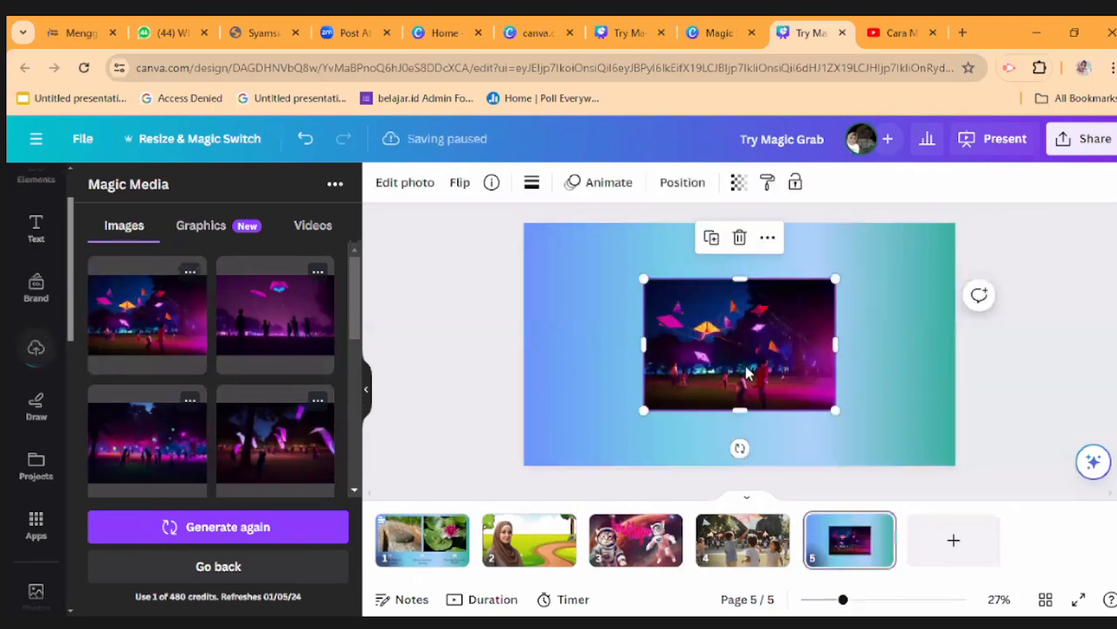
Align the neon kite image with the page's upper-left corner and enlarge it to cover page 5
left_click_drag(731, 357, 628, 310)
left_click_drag(716, 354, 1081, 570)
left_click_drag(917, 411, 916, 399)
left_click(1028, 412)
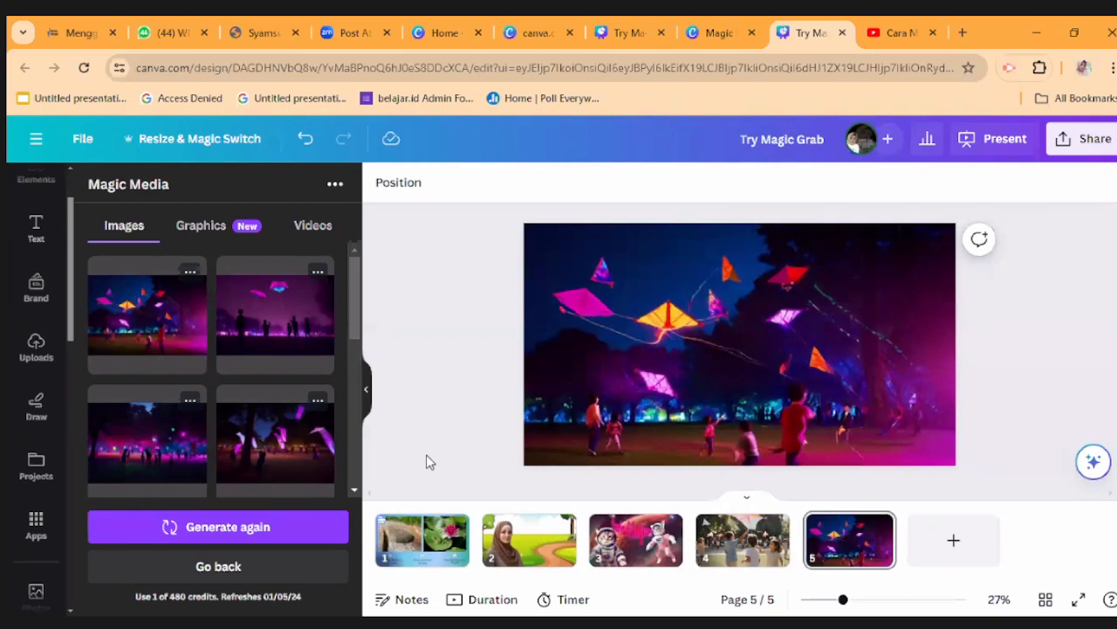
Examine the full list of Magic Media image styles, including the Photography and Digital art groups
scroll(275, 421, "down", 5)
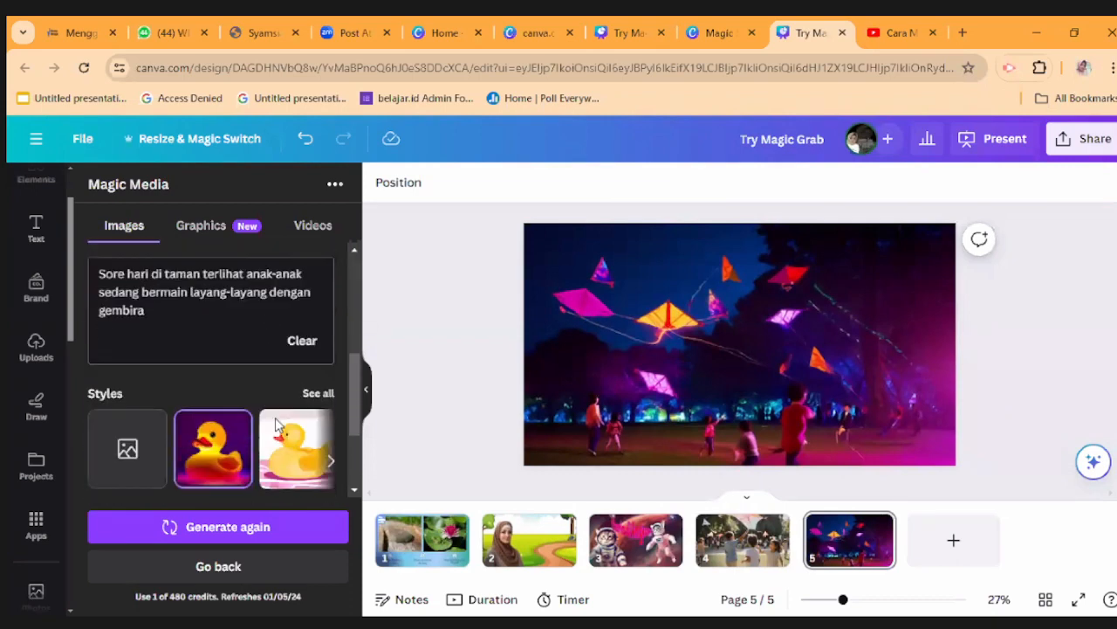
scroll(276, 421, "down", 2)
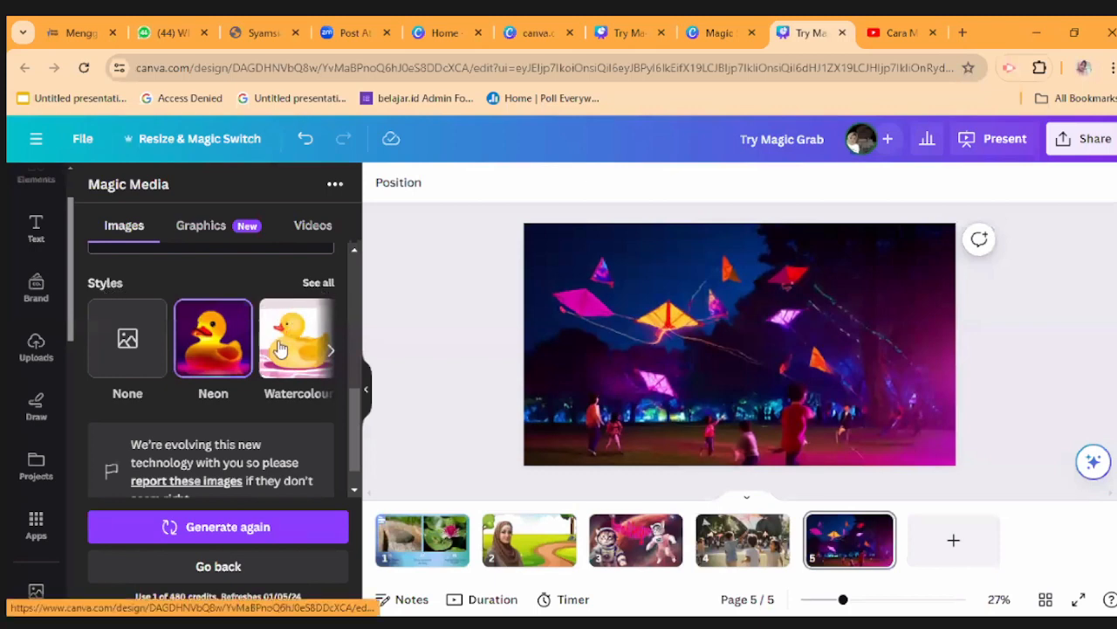
left_click(318, 282)
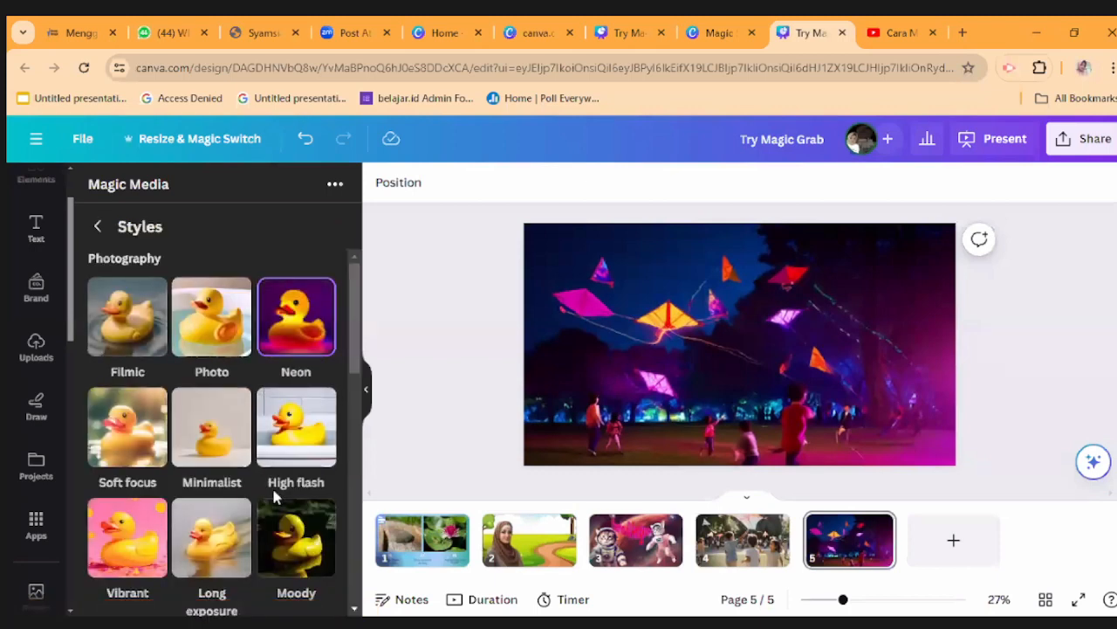
scroll(274, 505, "down", 1)
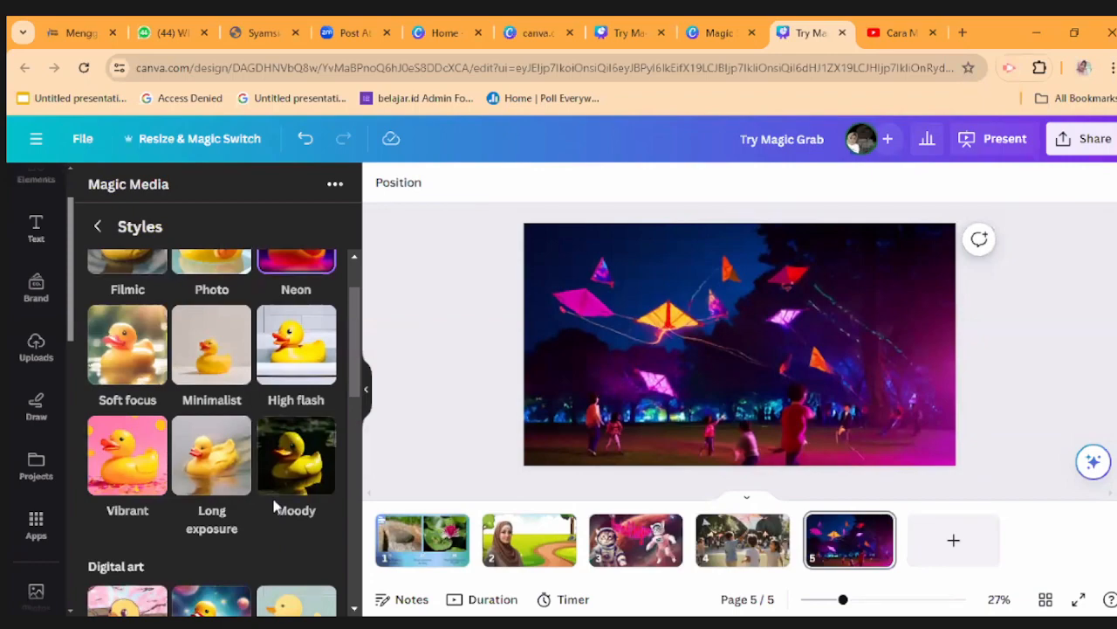
scroll(273, 506, "up", 1)
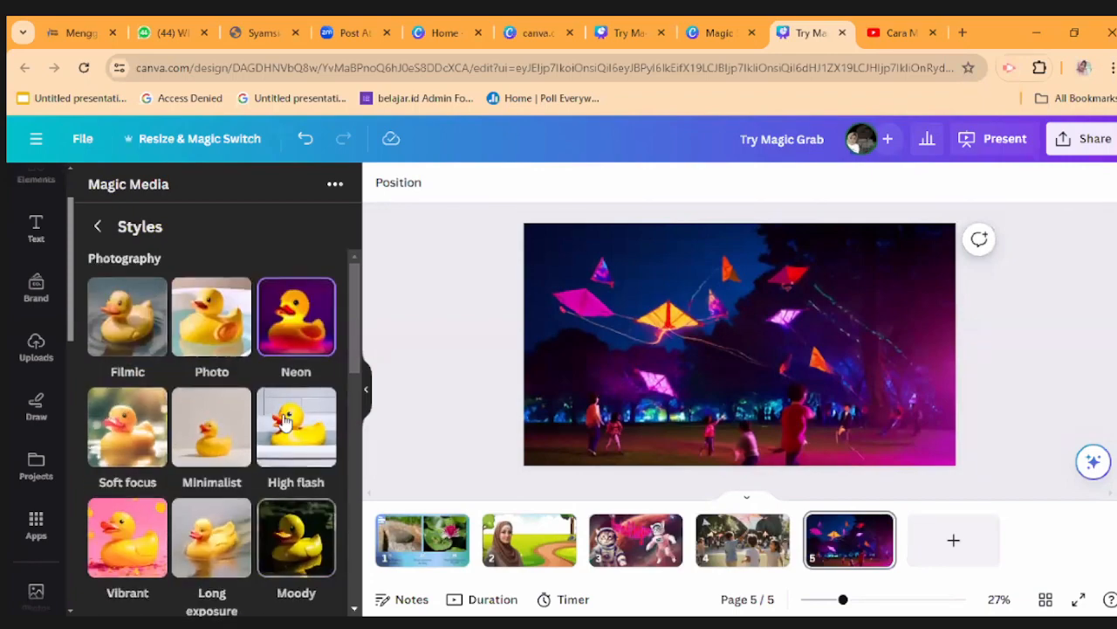
scroll(279, 463, "down", 6)
scroll(296, 450, "up", 6)
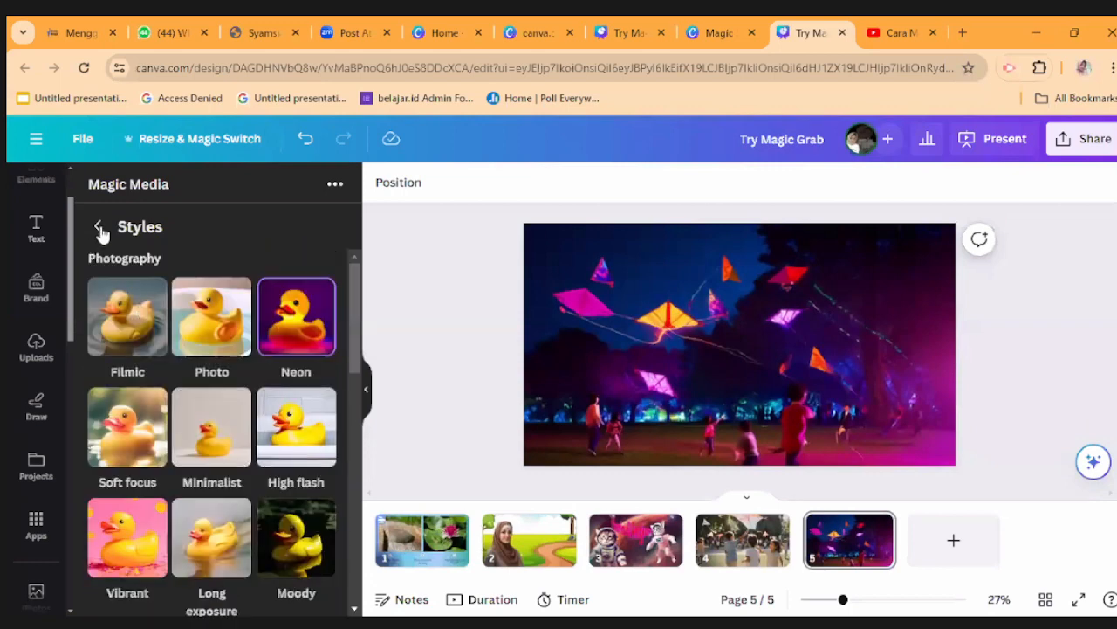
left_click(236, 368)
scroll(280, 390, "down", 2)
scroll(282, 388, "down", 3)
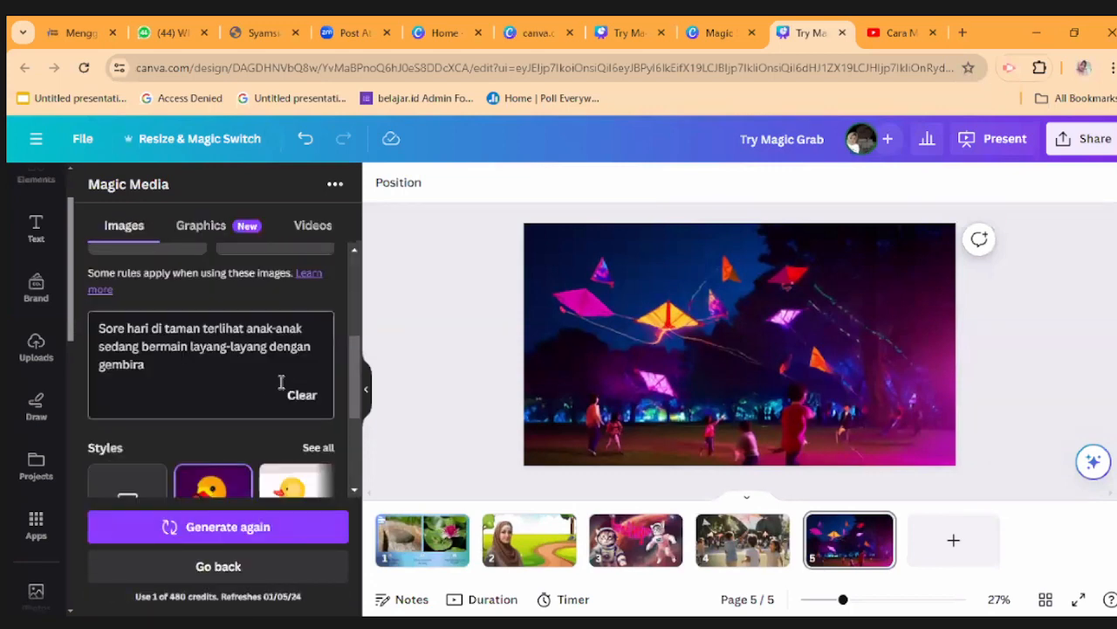
Clear the kite prompt from the Magic Media image description
left_click(242, 292)
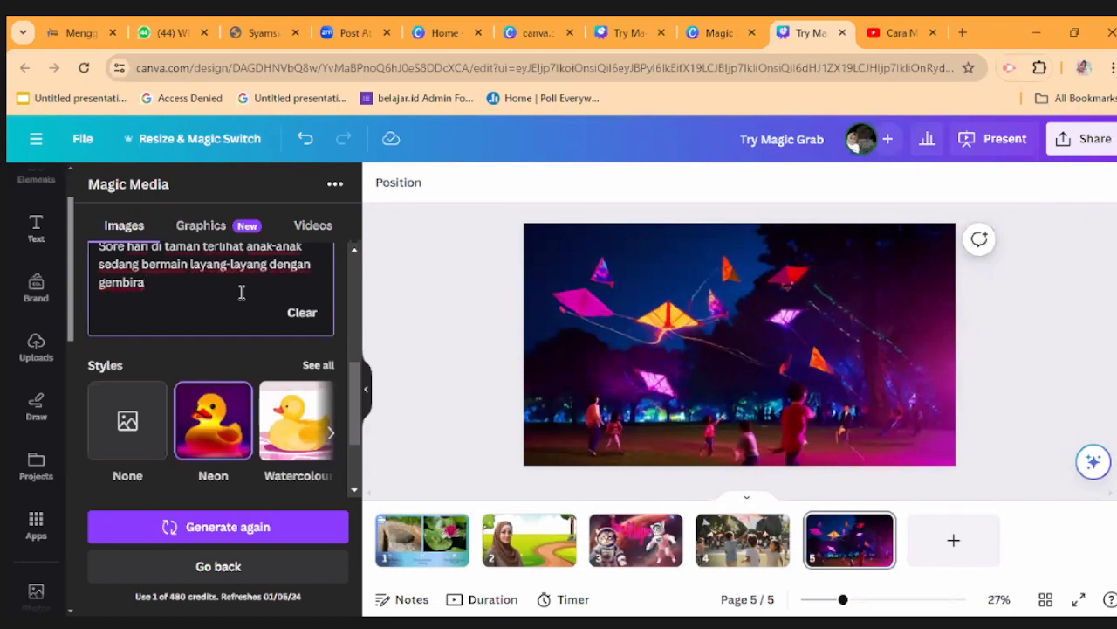
scroll(242, 293, "up", 1)
left_click_drag(189, 370, 94, 318)
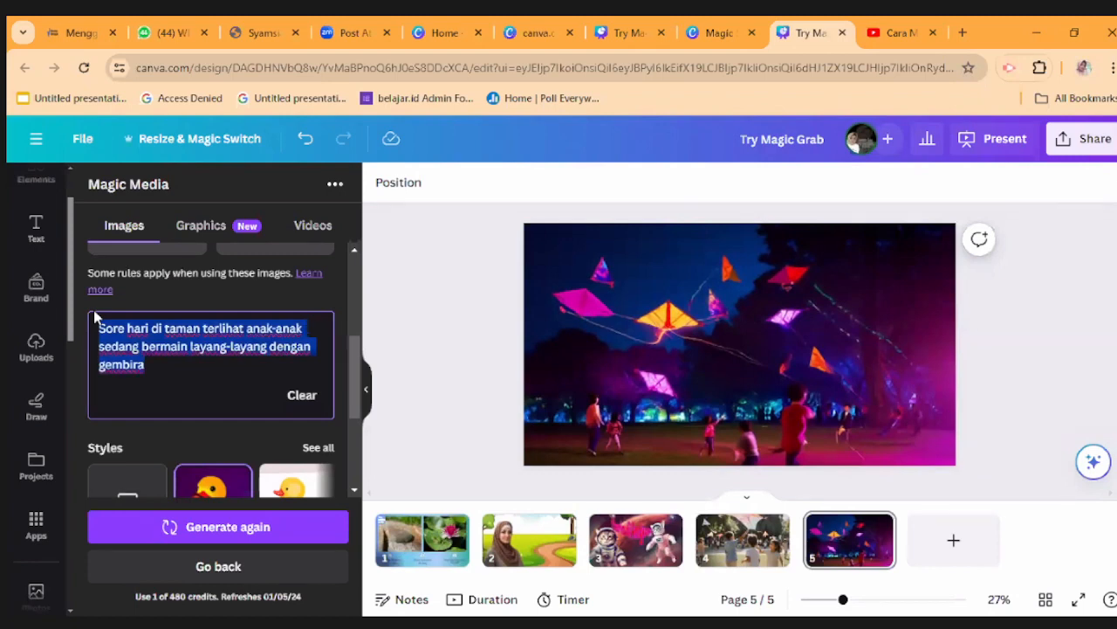
key("BackSpace")
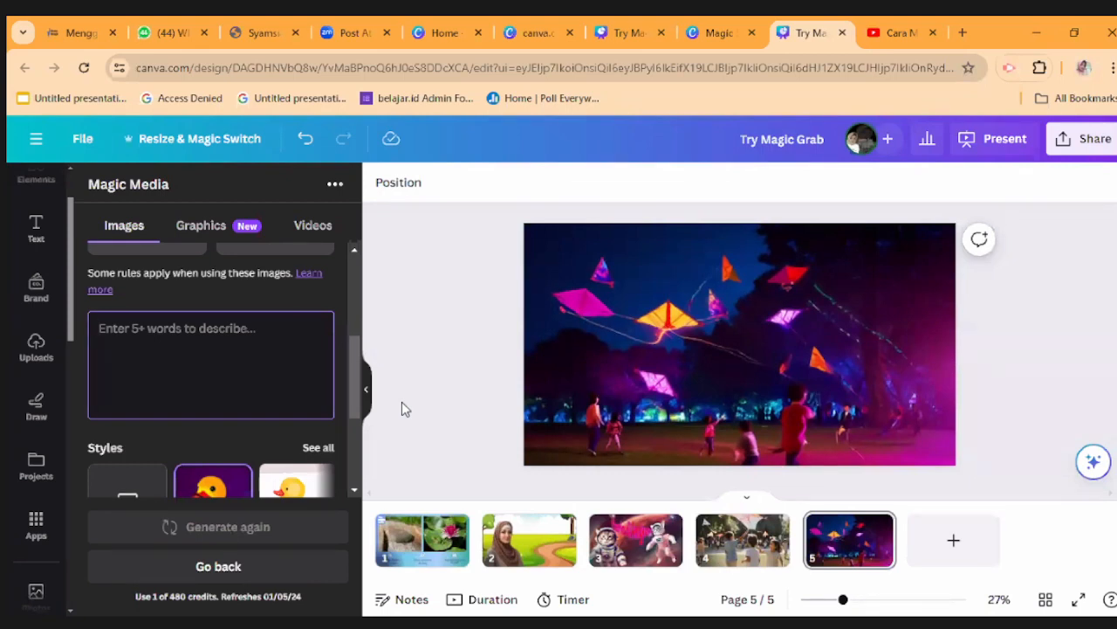
Add a blank page 6 and place the uploaded robot portrait image on it
left_click(954, 541)
left_click(47, 353)
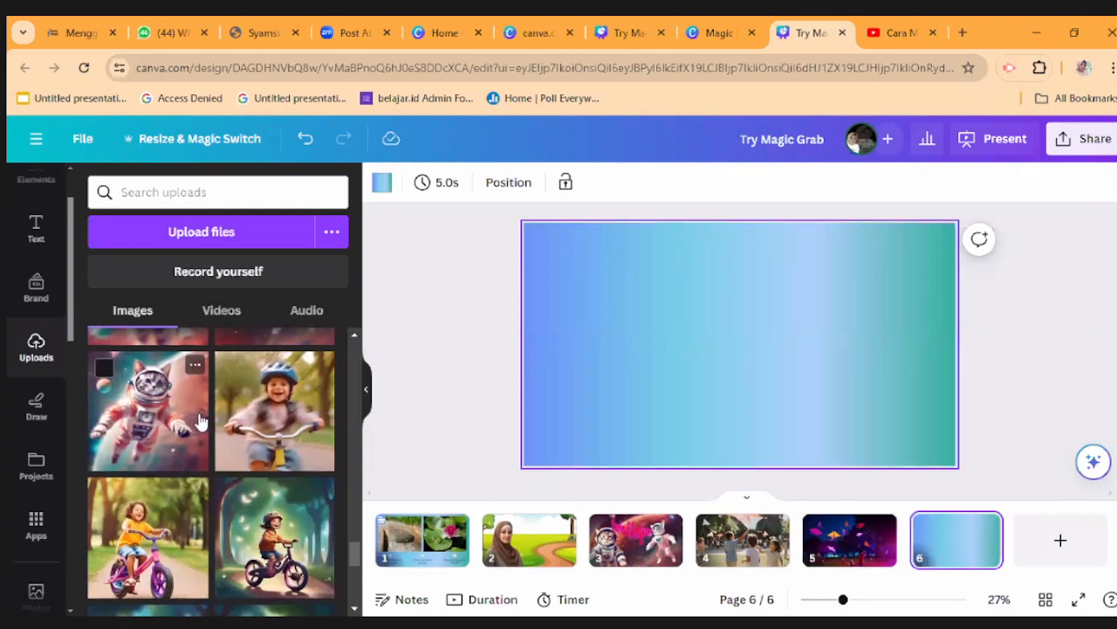
scroll(201, 419, "down", 3)
scroll(203, 428, "down", 10)
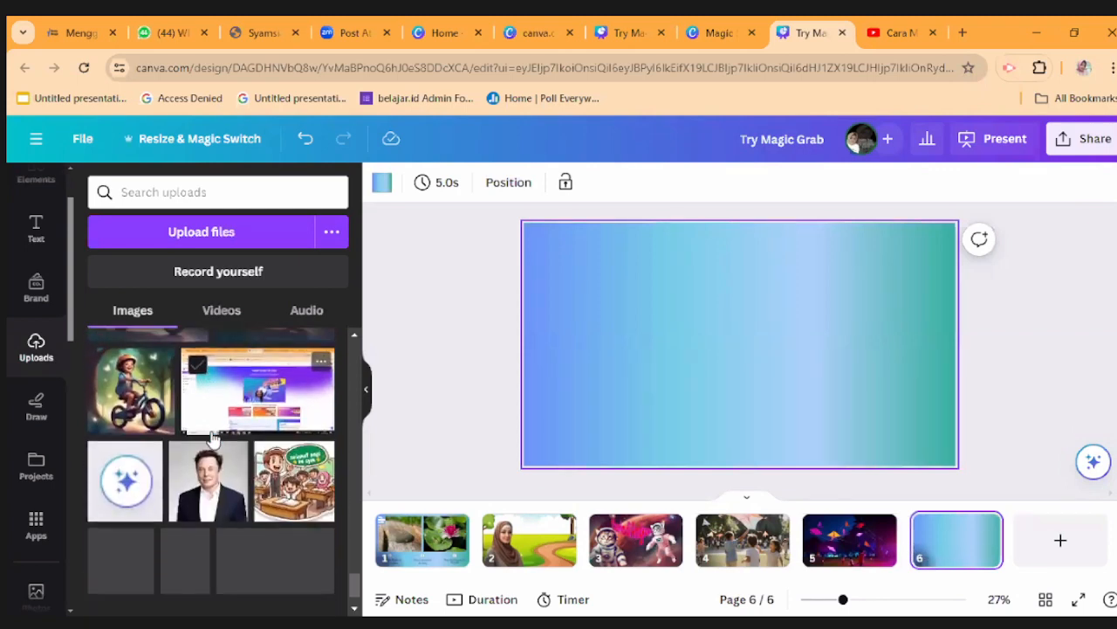
scroll(218, 450, "up", 2)
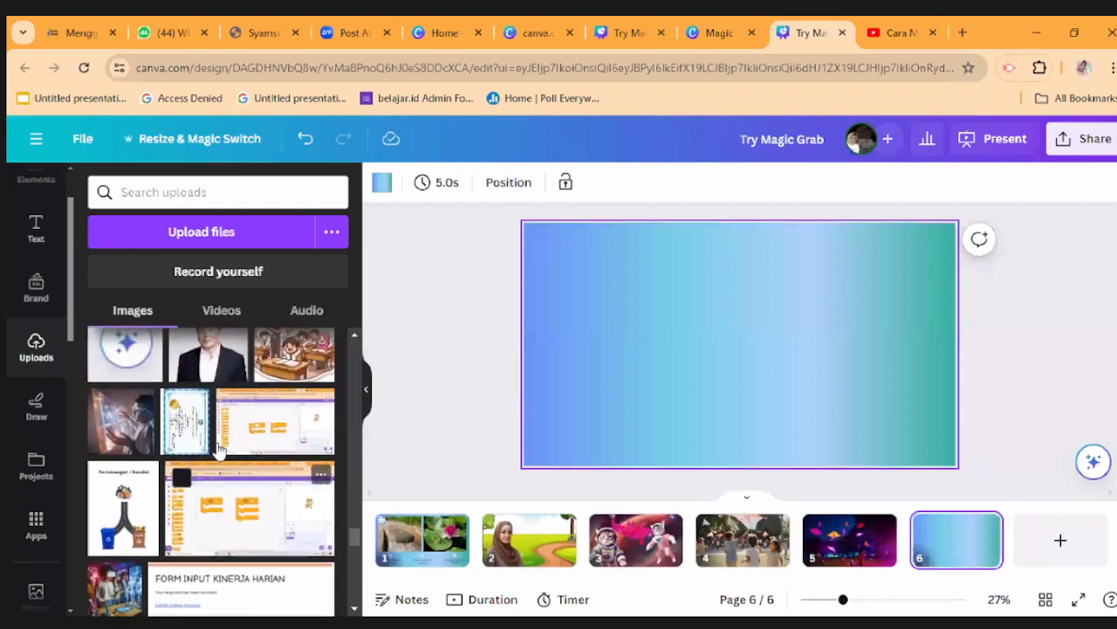
scroll(218, 449, "down", 10)
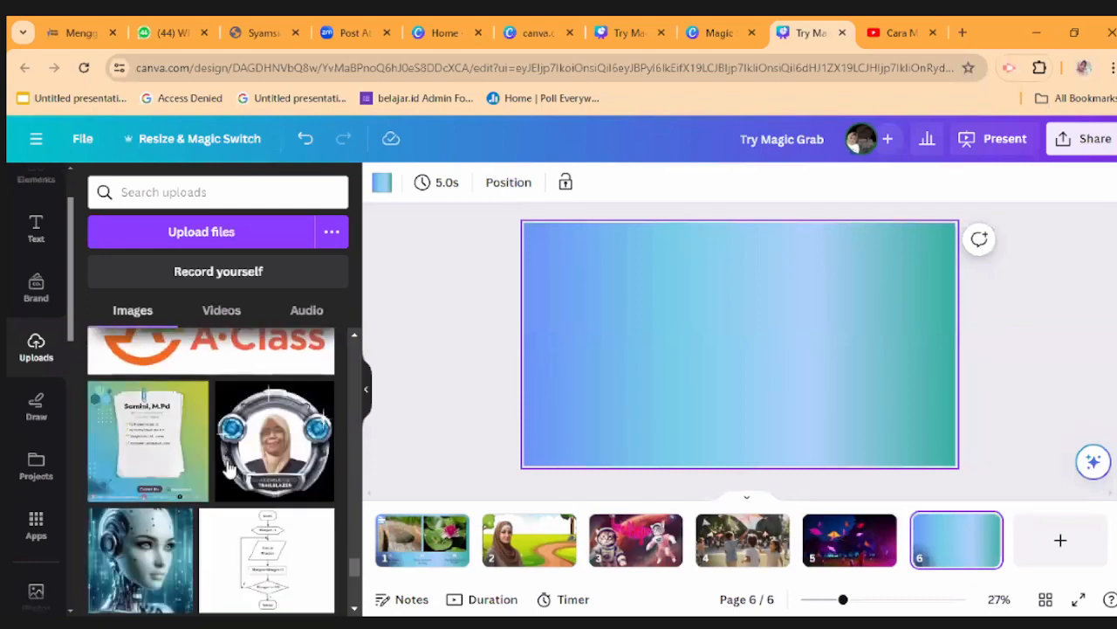
scroll(199, 478, "down", 1)
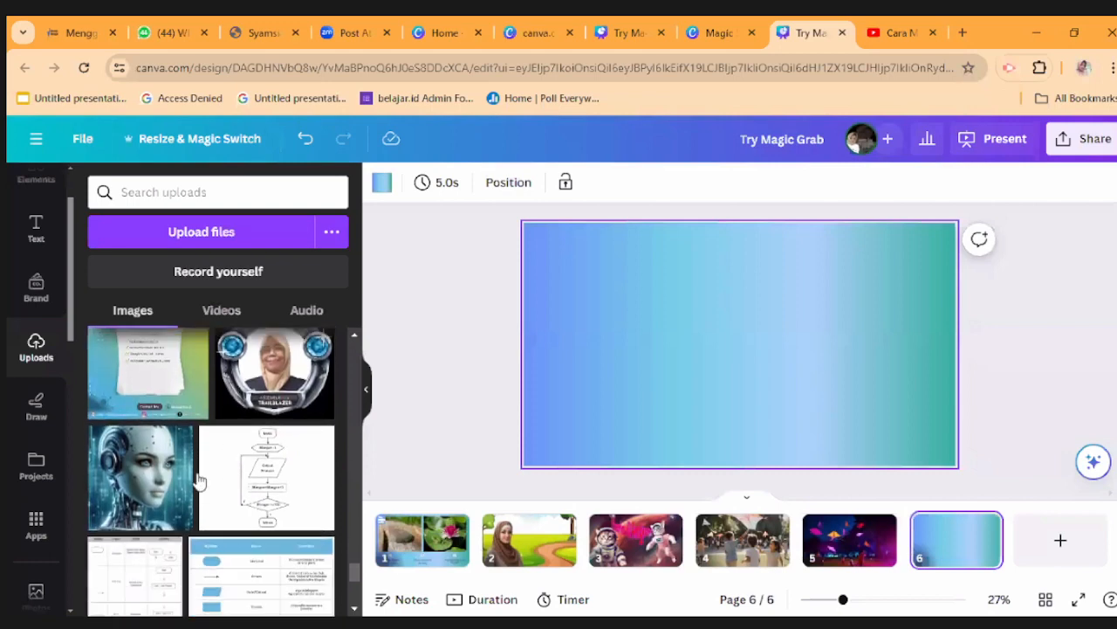
left_click(140, 487)
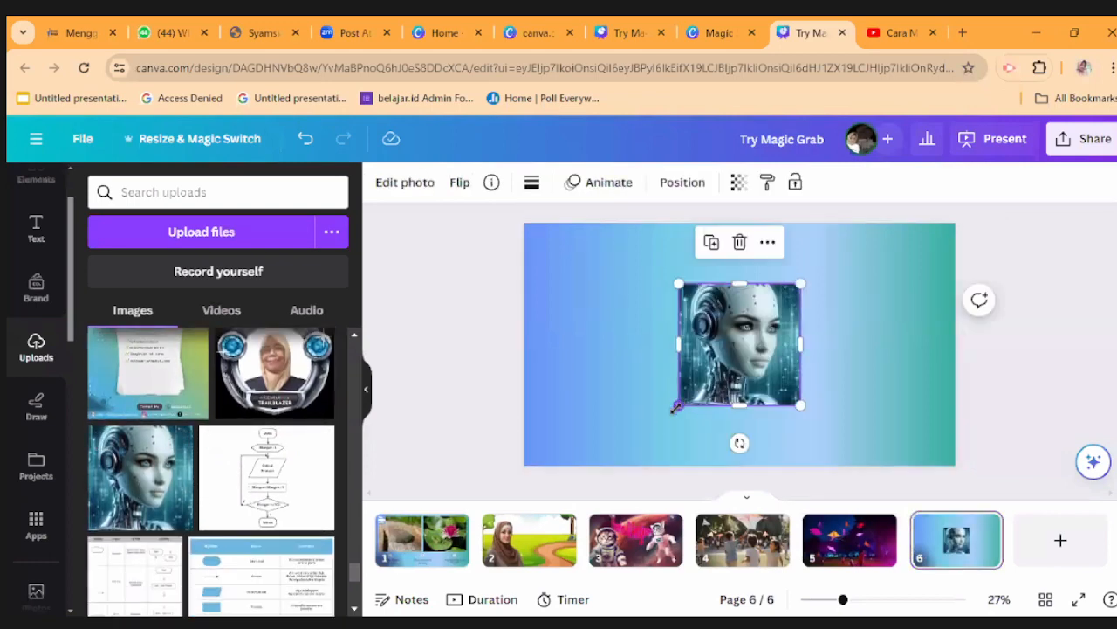
Enlarge the robot image to nearly the page's height and move it to the right side of page 6
left_click_drag(680, 405, 609, 473)
left_click_drag(768, 319, 785, 283)
left_click_drag(822, 447, 841, 465)
left_click_drag(799, 399, 797, 384)
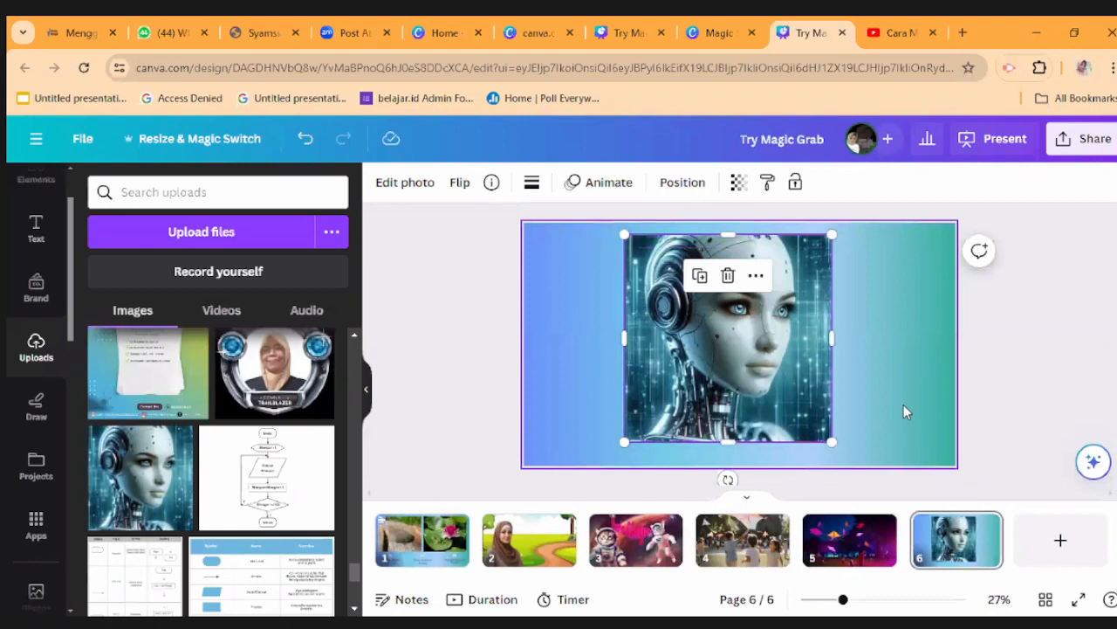
left_click(904, 404)
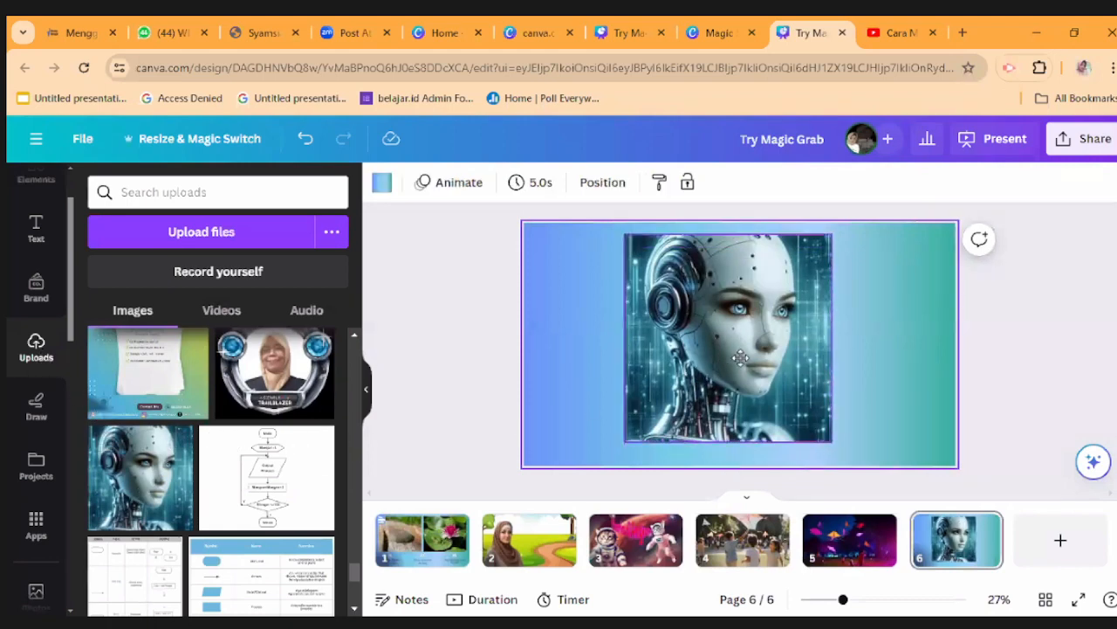
left_click_drag(689, 365, 804, 374)
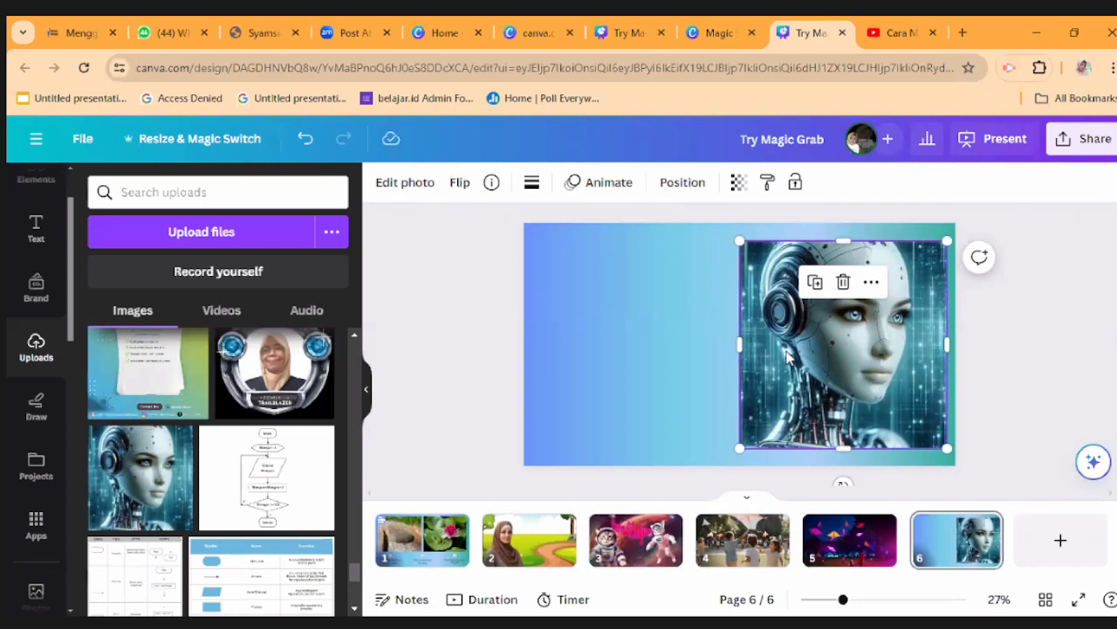
Delete the robot image from page 6
left_click(460, 324)
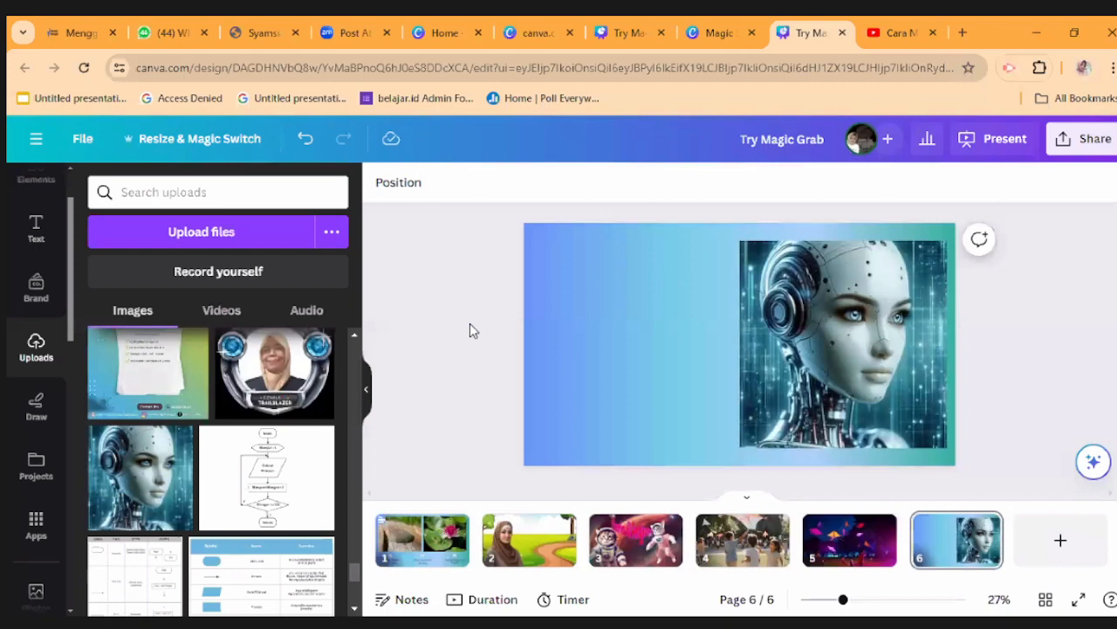
left_click(777, 328)
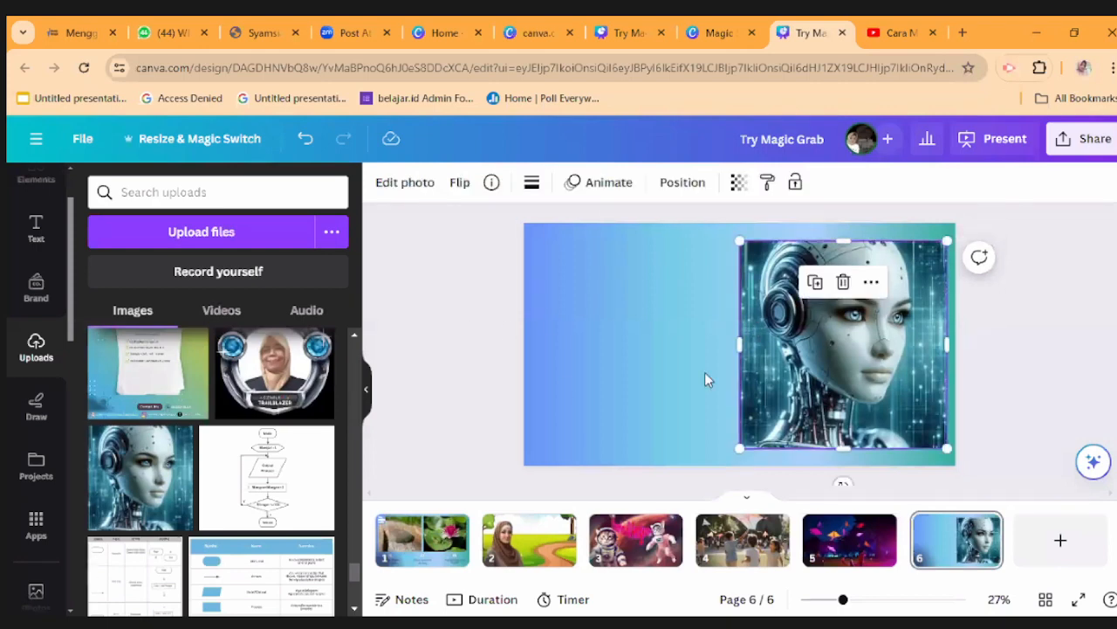
left_click(467, 352)
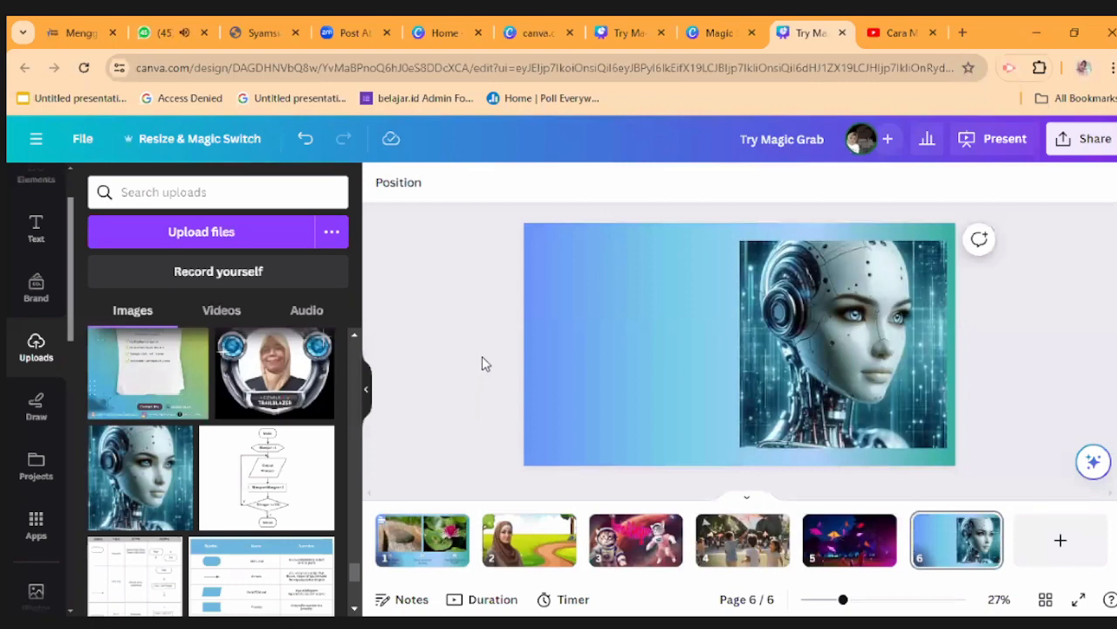
left_click(770, 349)
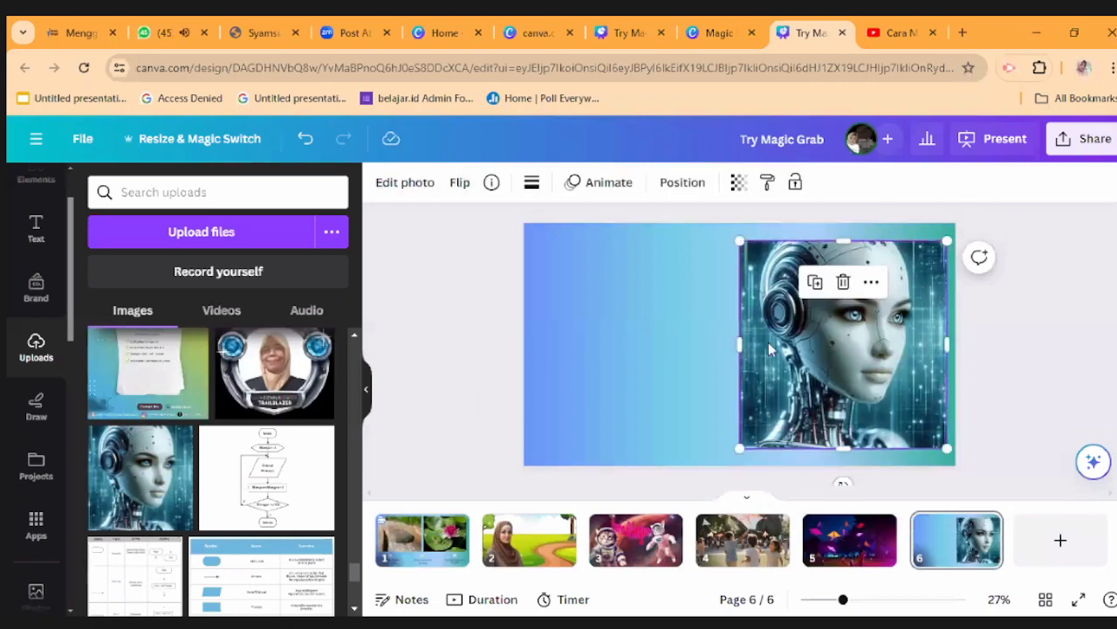
key("Delete")
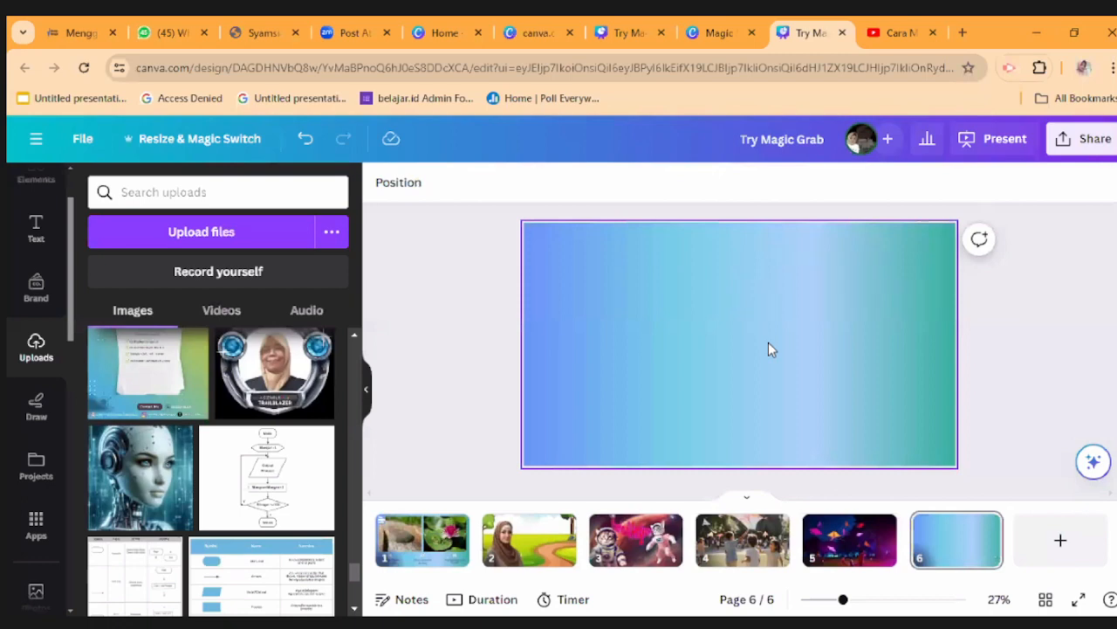
scroll(166, 376, "down", 3)
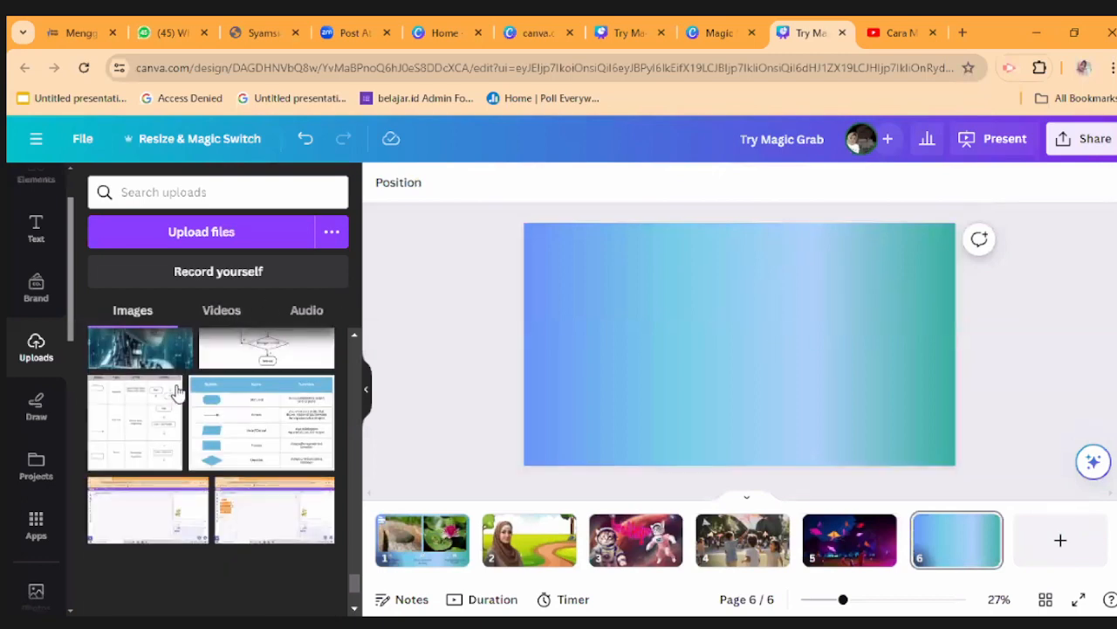
scroll(284, 407, "down", 3)
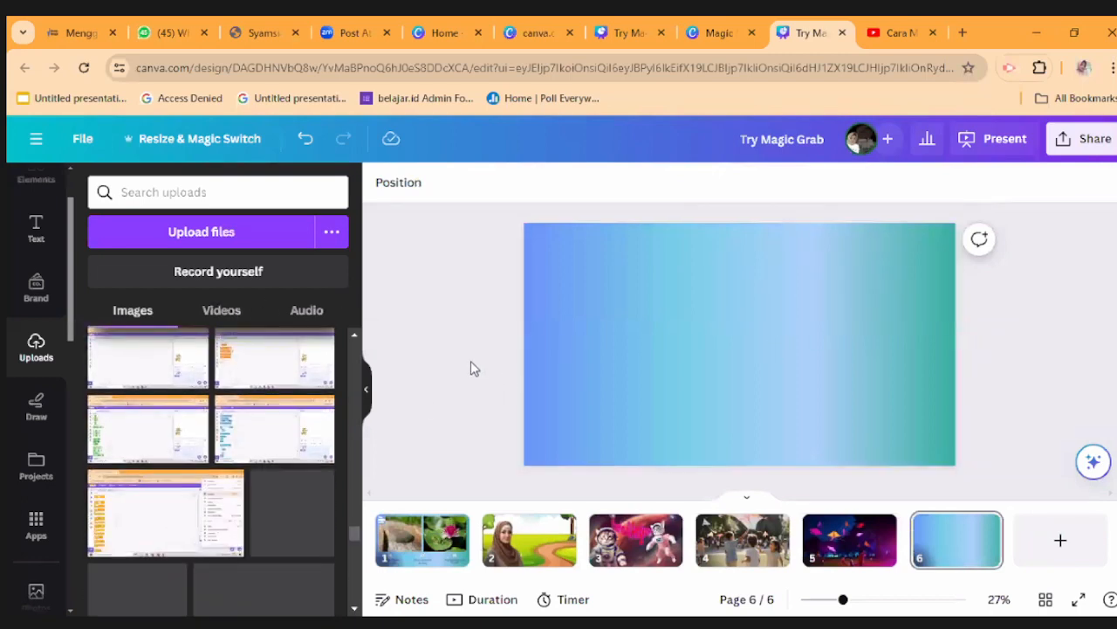
scroll(471, 362, "up", 1)
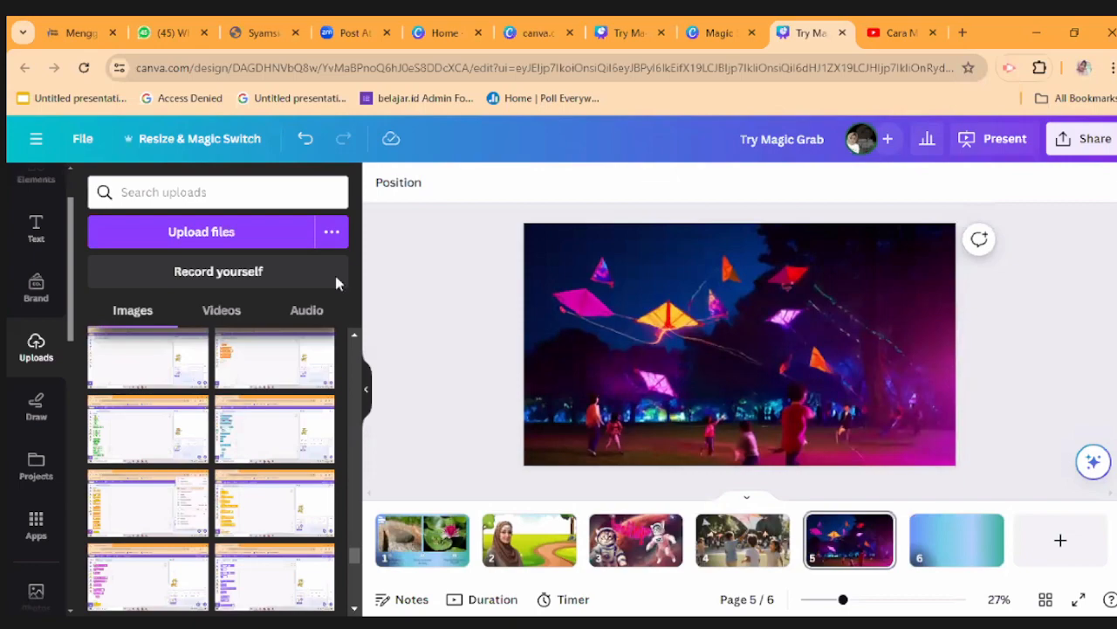
left_click(37, 142)
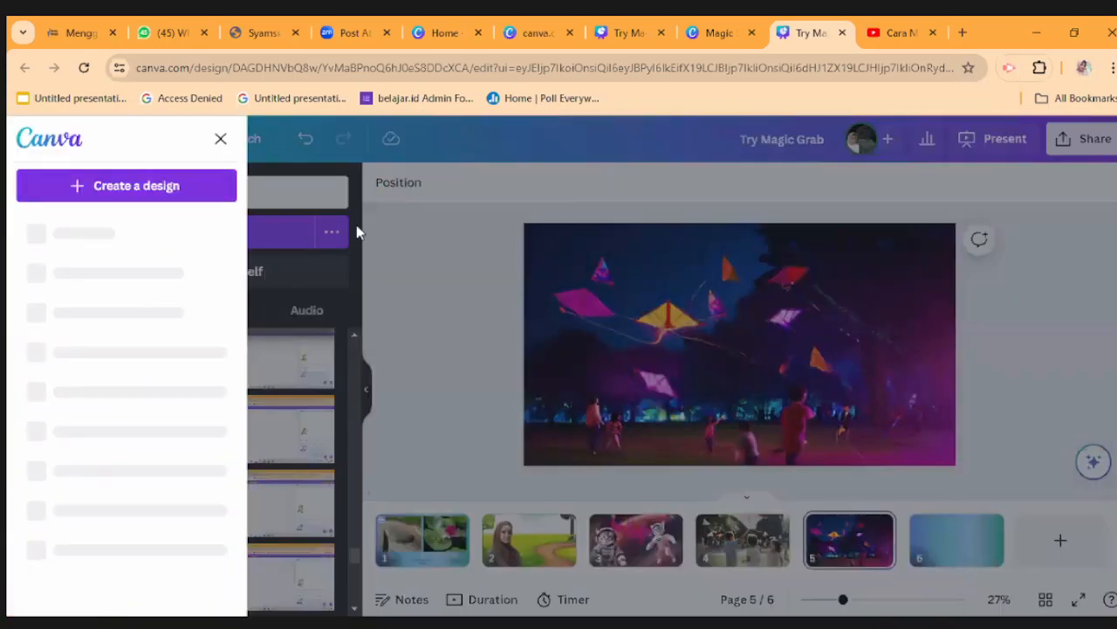
left_click(220, 139)
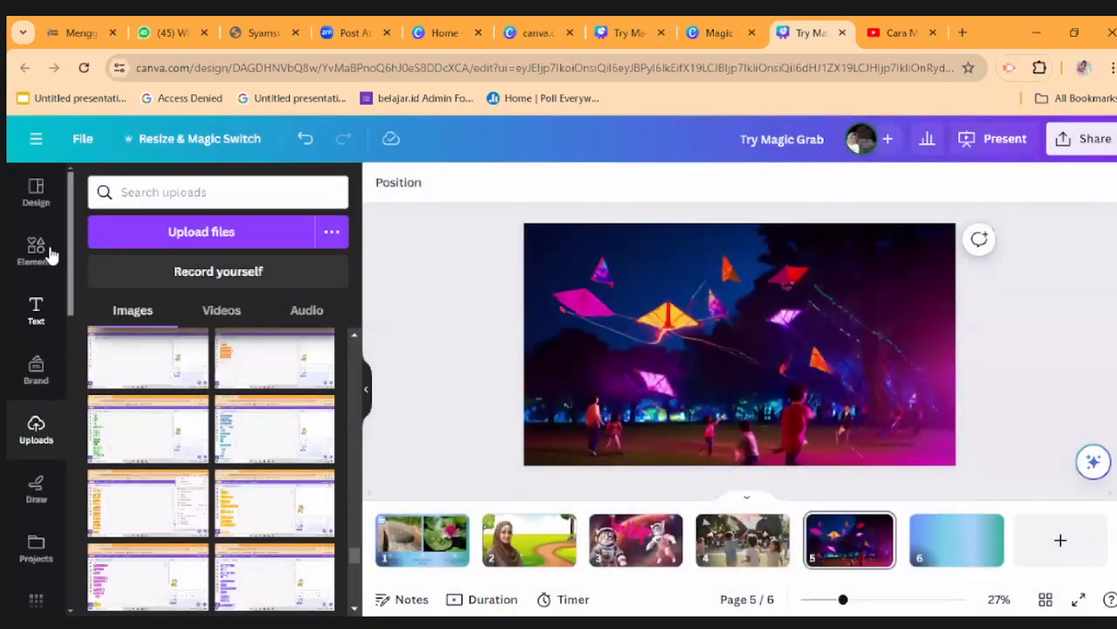
Add a blank page 7 and search the design templates with the recent prompt "a pitch for meeting free lunches at work"
left_click(1061, 543)
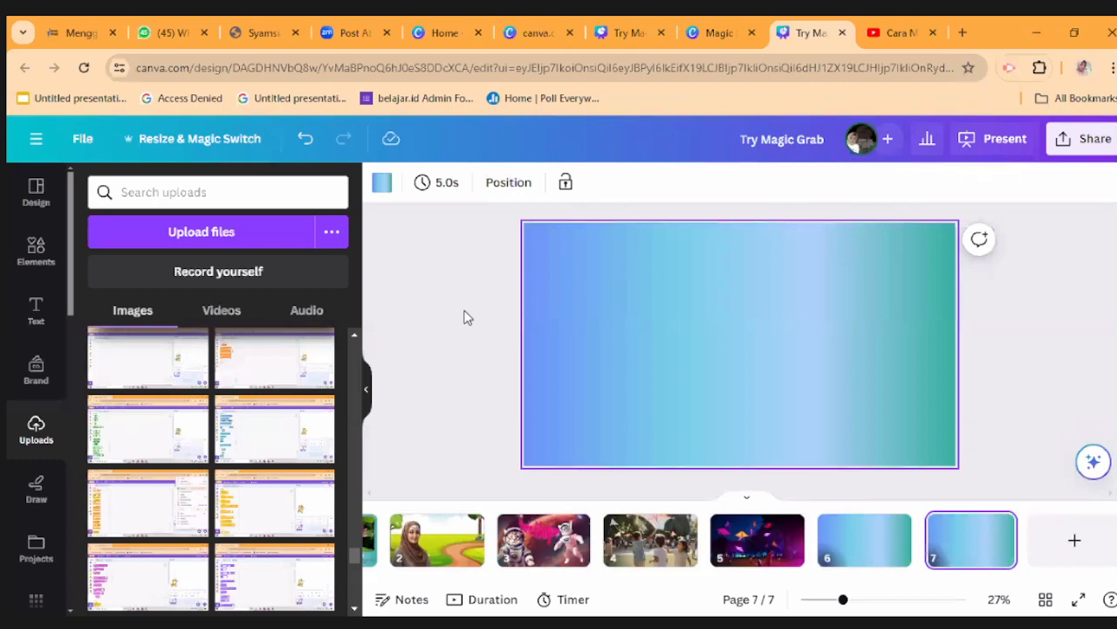
left_click(36, 192)
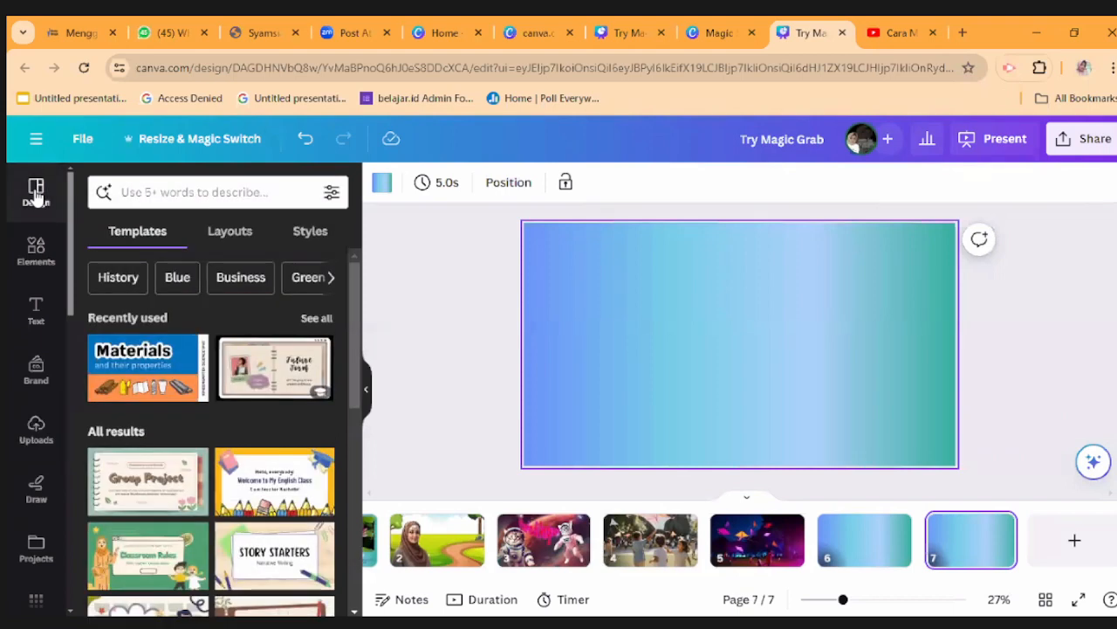
left_click(135, 193)
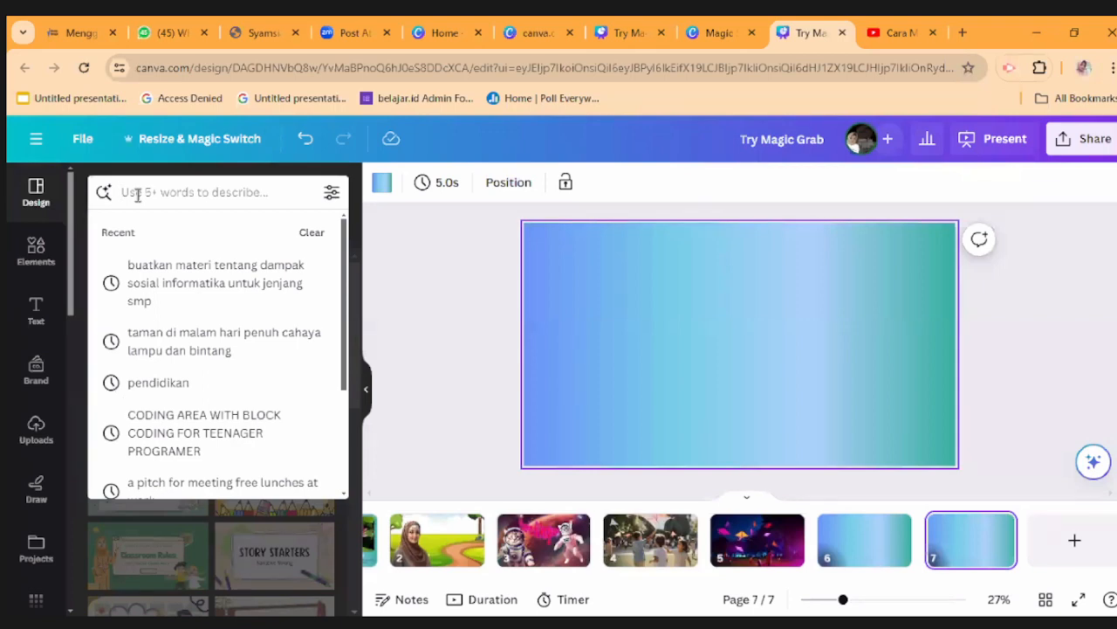
scroll(210, 300, "down", 3)
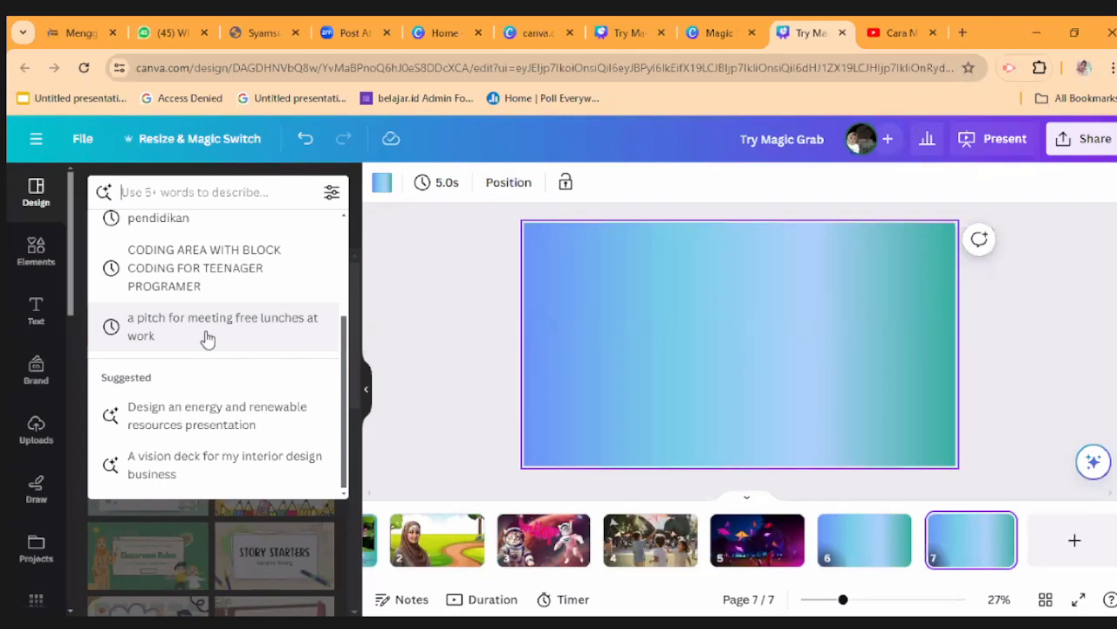
left_click(207, 338)
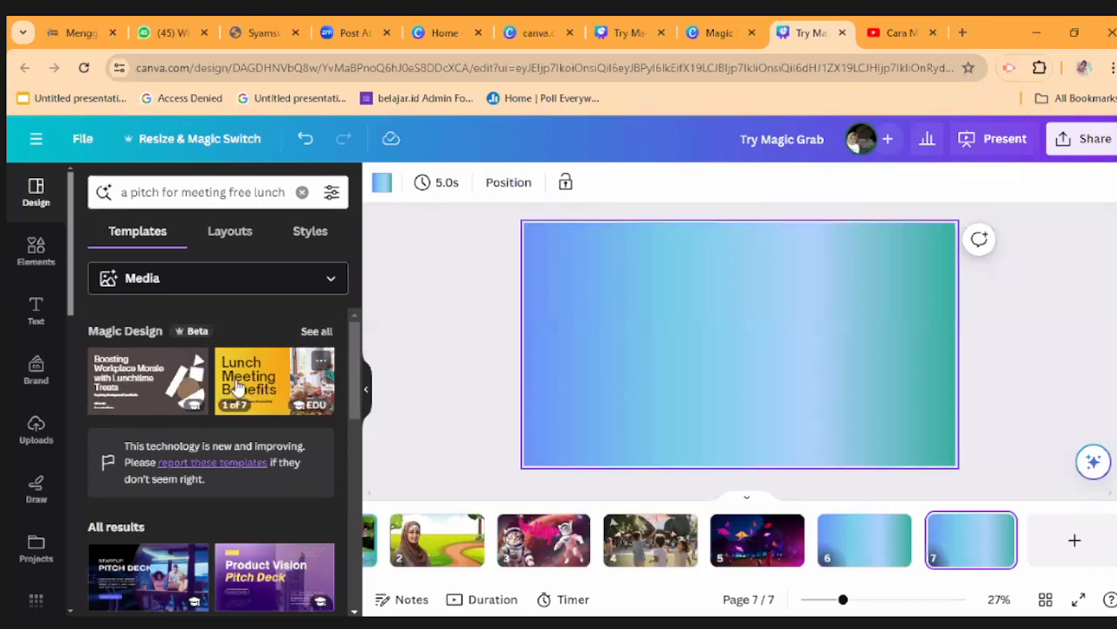
Open the "Lunch Meeting Benefits" template from all the Magic Design results and apply all 7 of its pages to the design
left_click(316, 332)
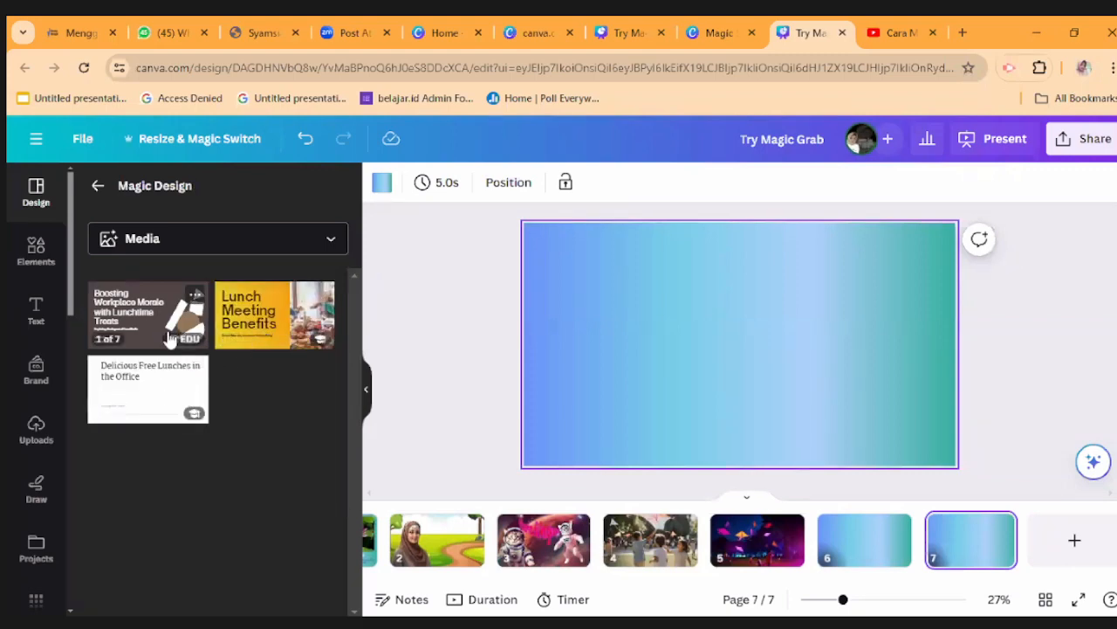
left_click(268, 318)
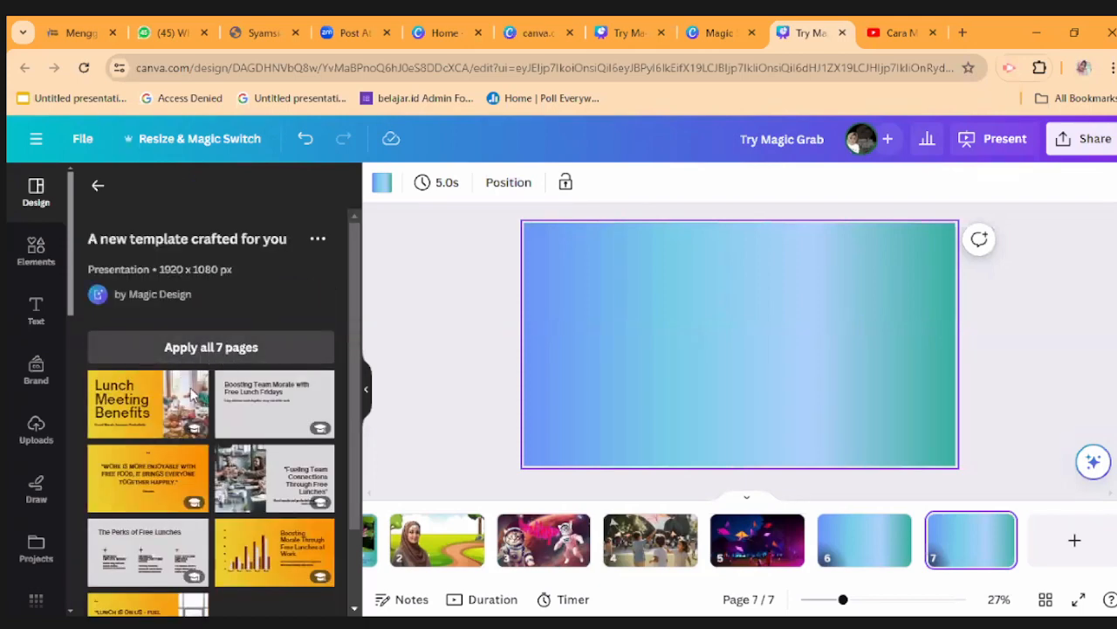
scroll(192, 393, "down", 3)
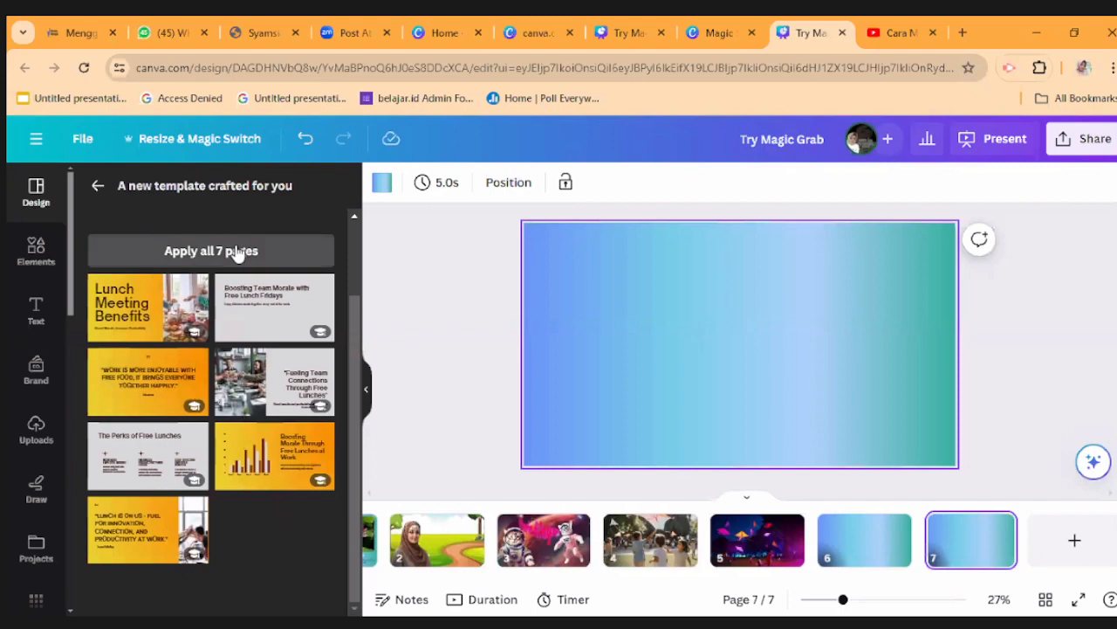
left_click(238, 251)
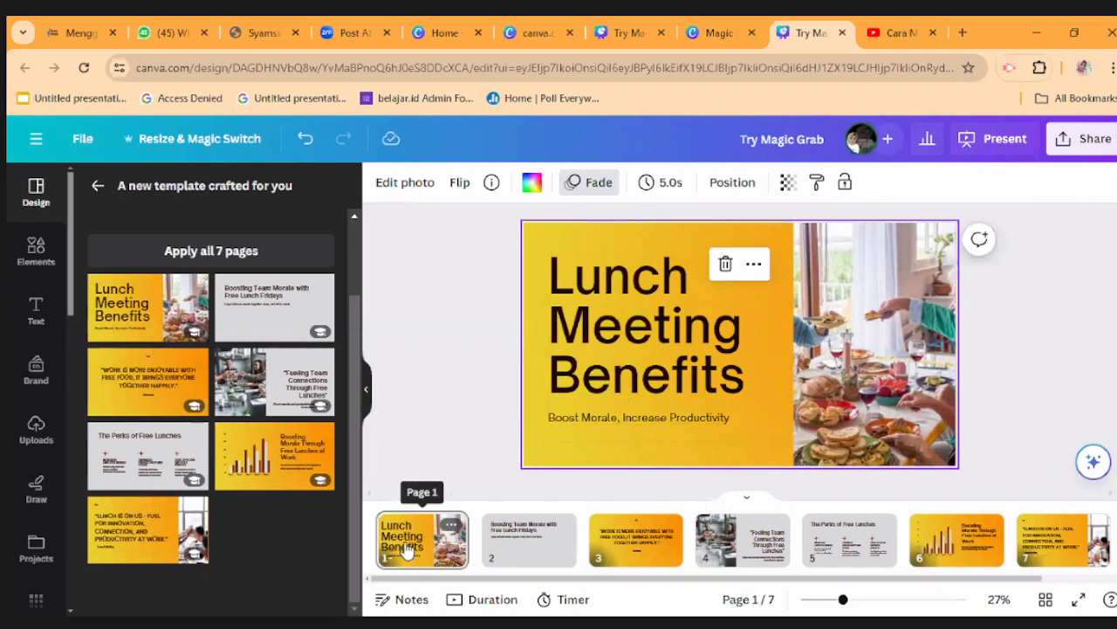
Examine the applied lunch presentation page by page, from page 1 through page 7 and back towards the start
left_click(436, 548)
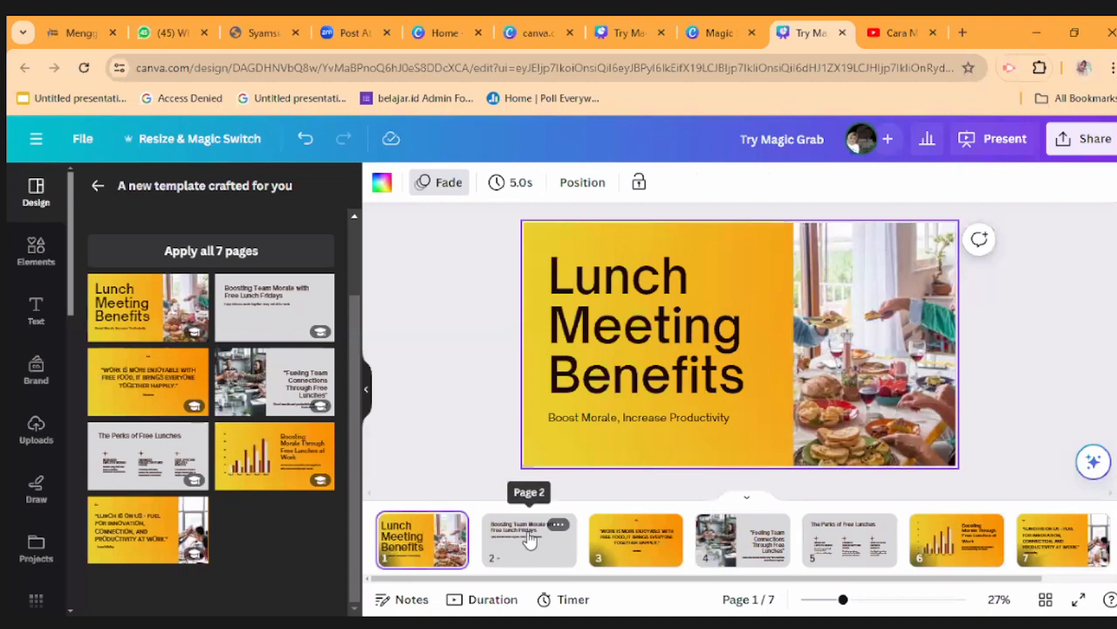
left_click(529, 542)
left_click(640, 550)
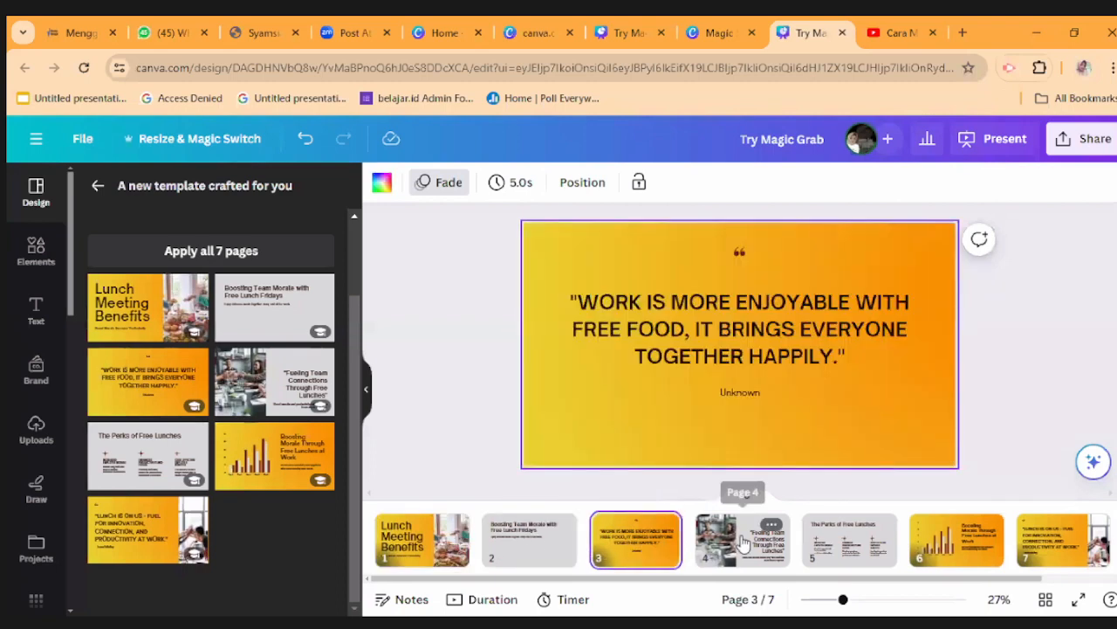
left_click(743, 543)
left_click(843, 543)
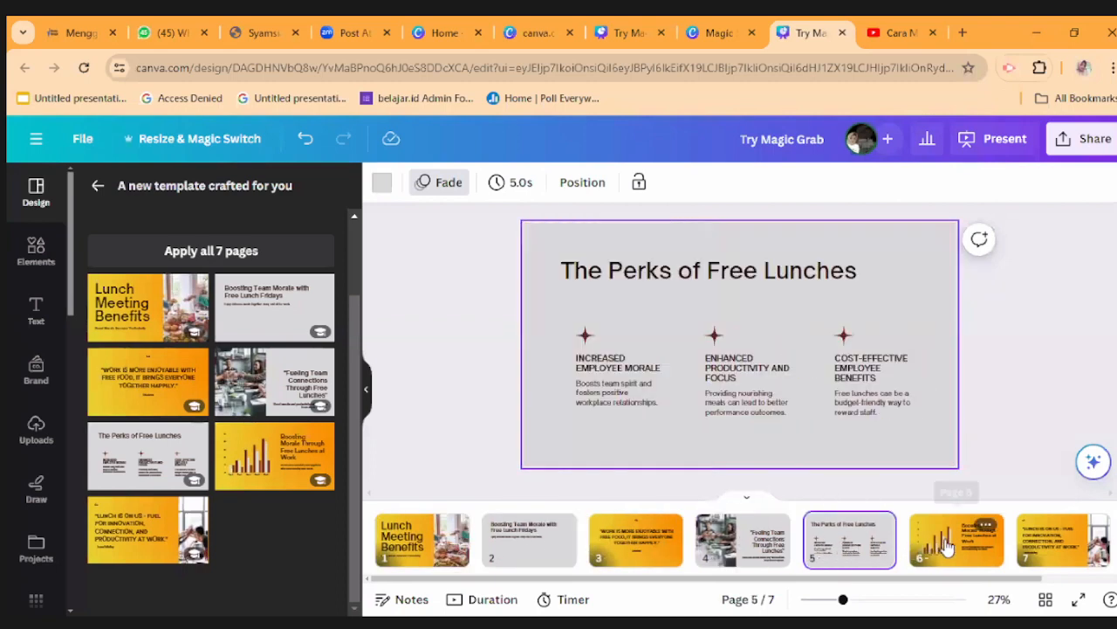
left_click(947, 543)
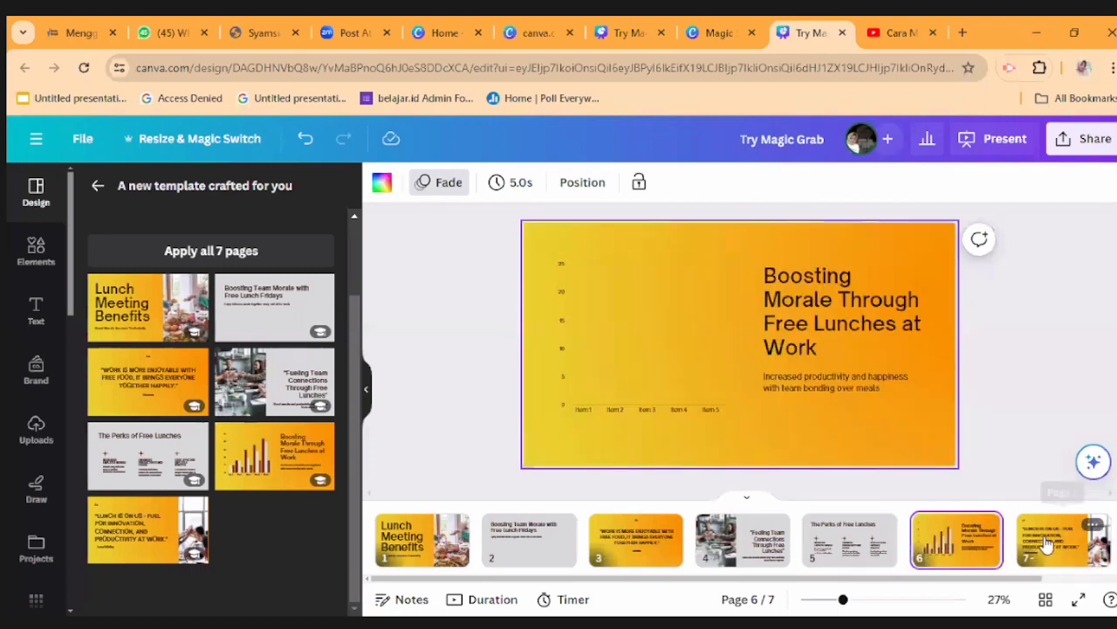
left_click(1048, 543)
left_click(962, 544)
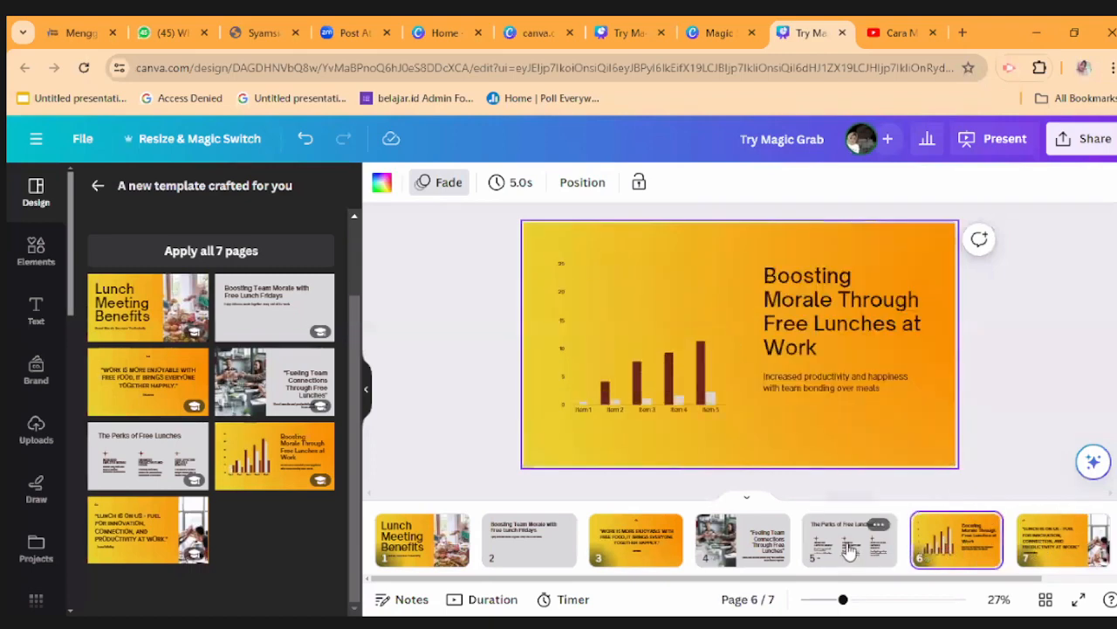
left_click(845, 548)
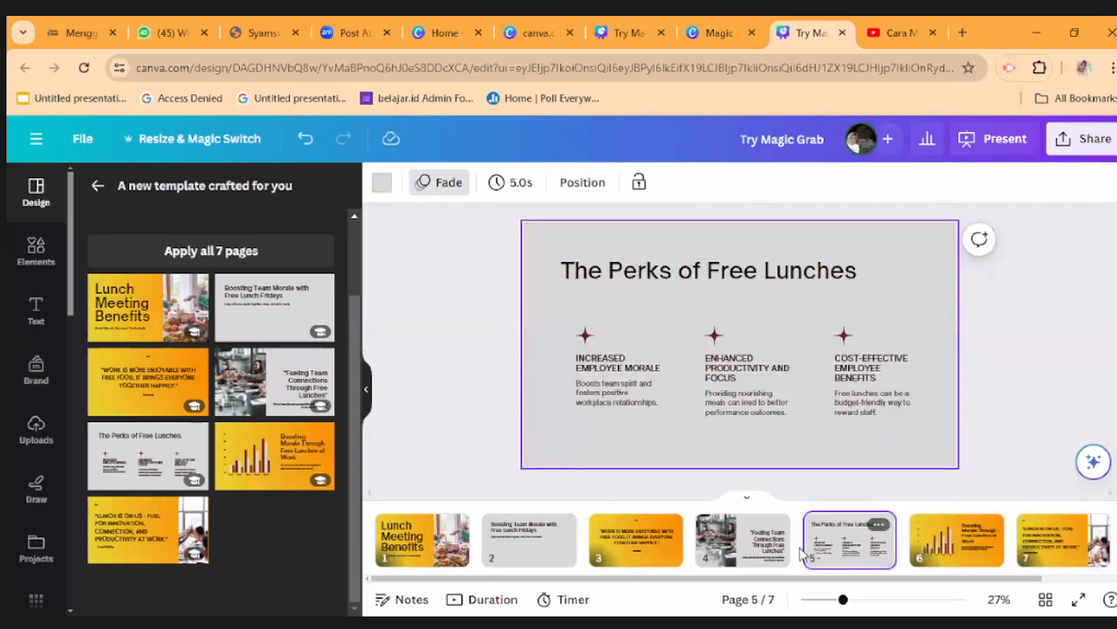
left_click(629, 543)
left_click(527, 541)
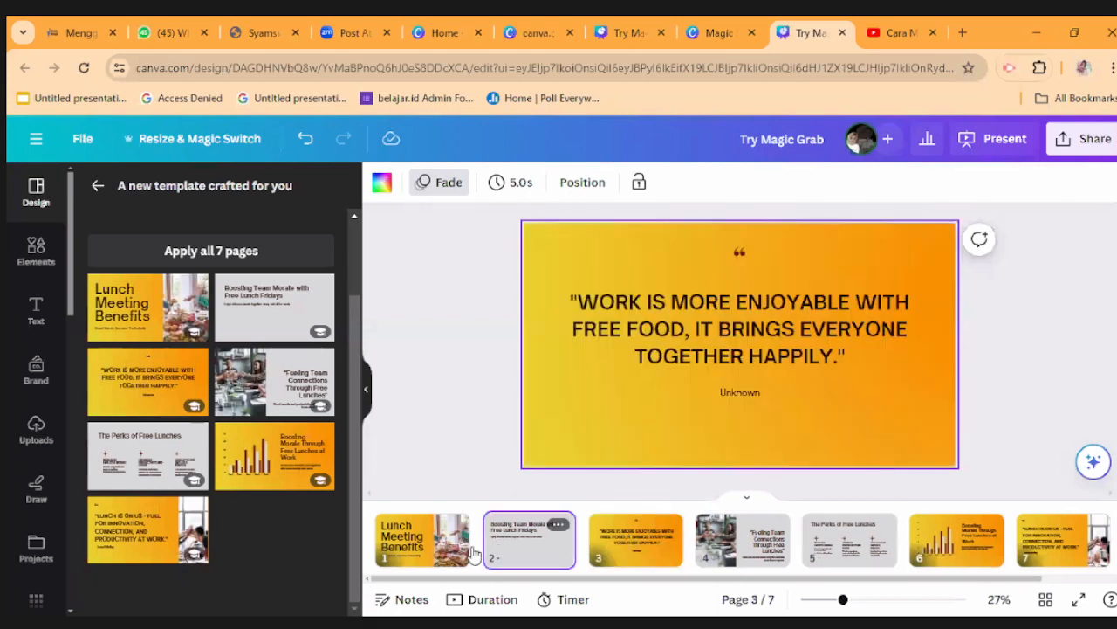
View the lunch presentation's first page and return to the Magic Design results
left_click(402, 534)
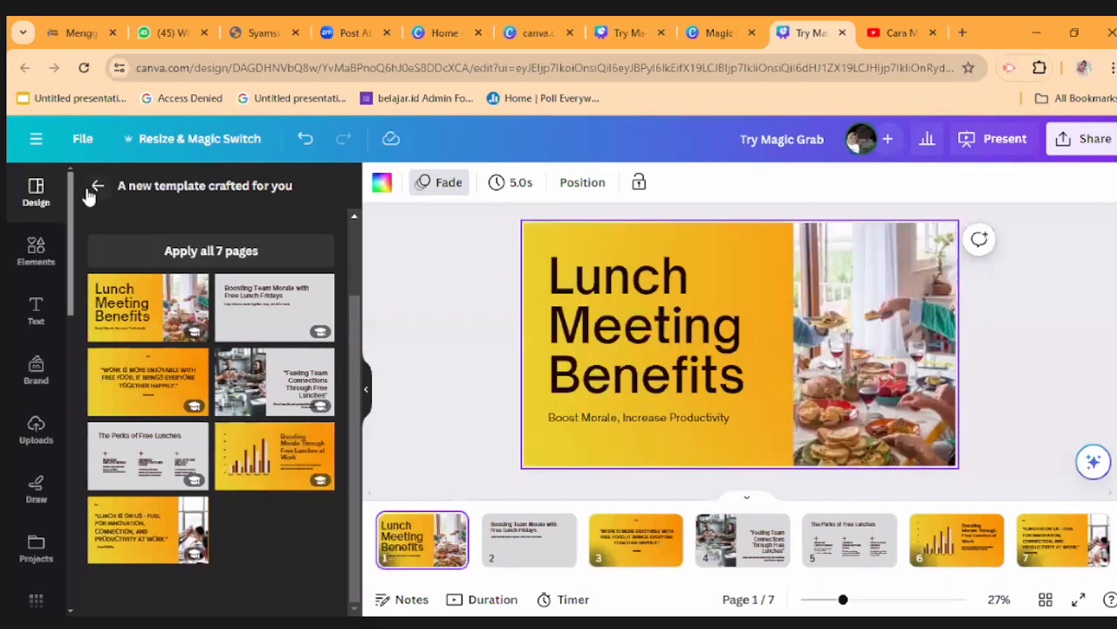
left_click(98, 191)
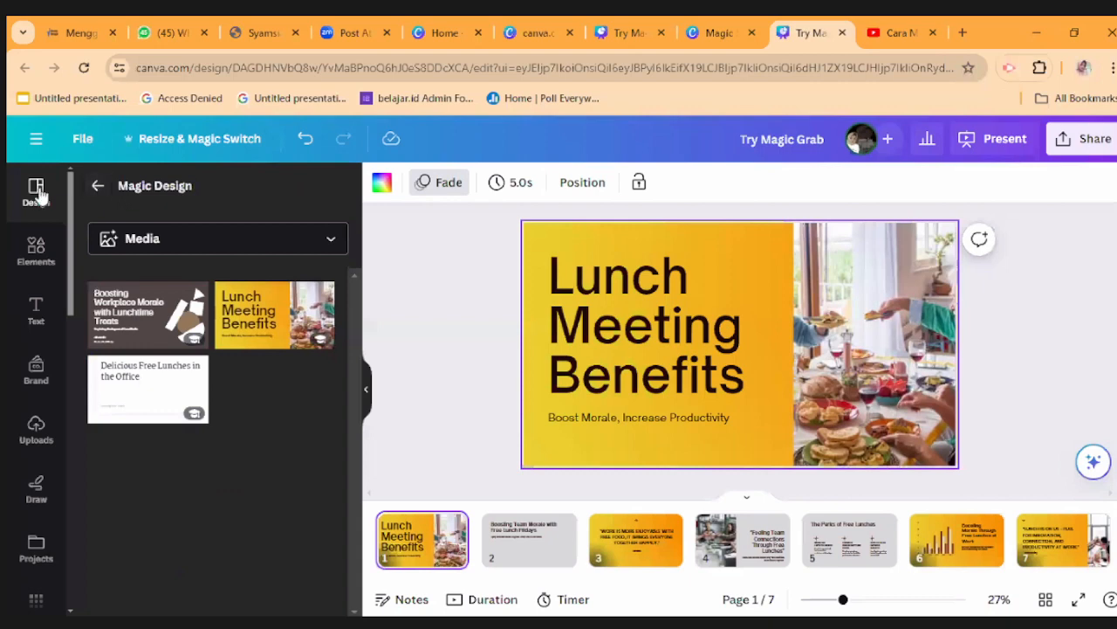
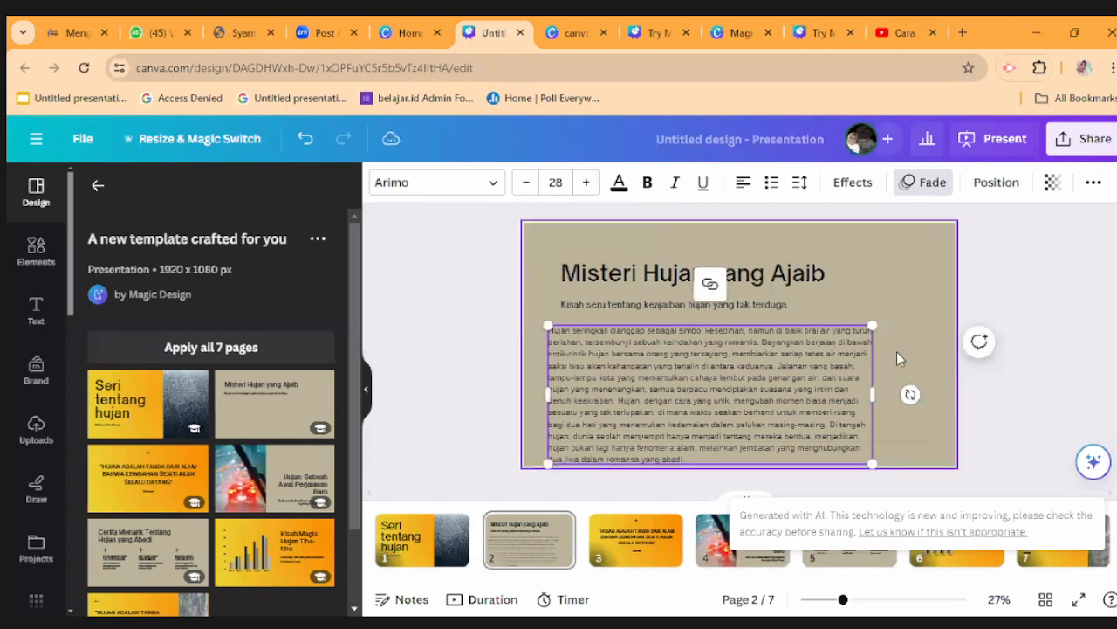
Move the body paragraph on page 2 slightly up, aligning its left edge with the "Misteri Hujan yang Ajaib" heading
left_click_drag(797, 363, 802, 356)
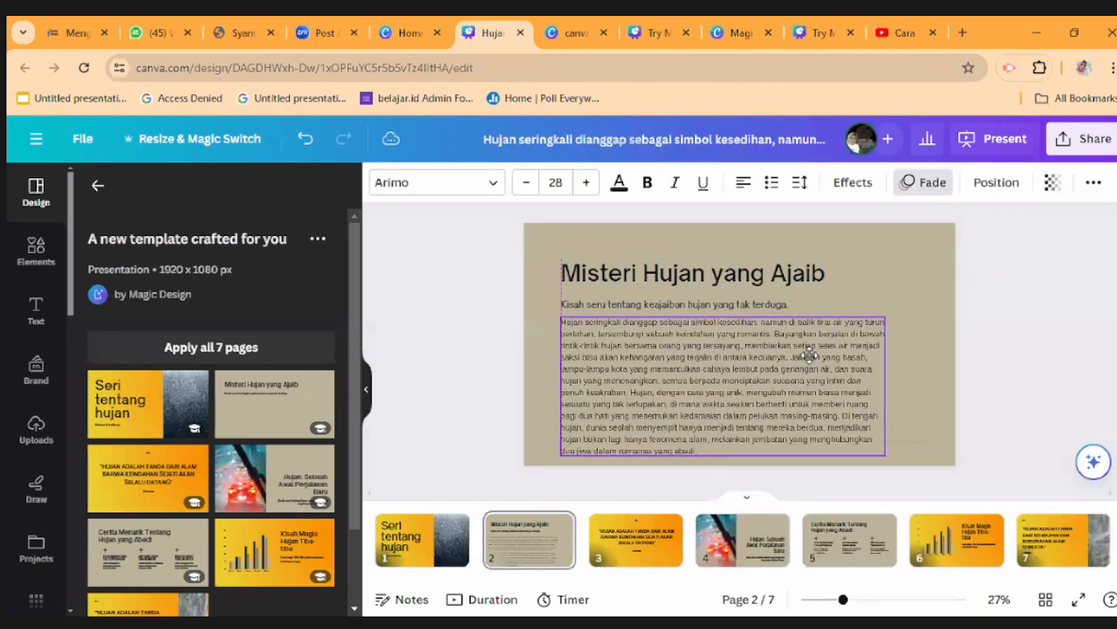
left_click(888, 281)
left_click(937, 348)
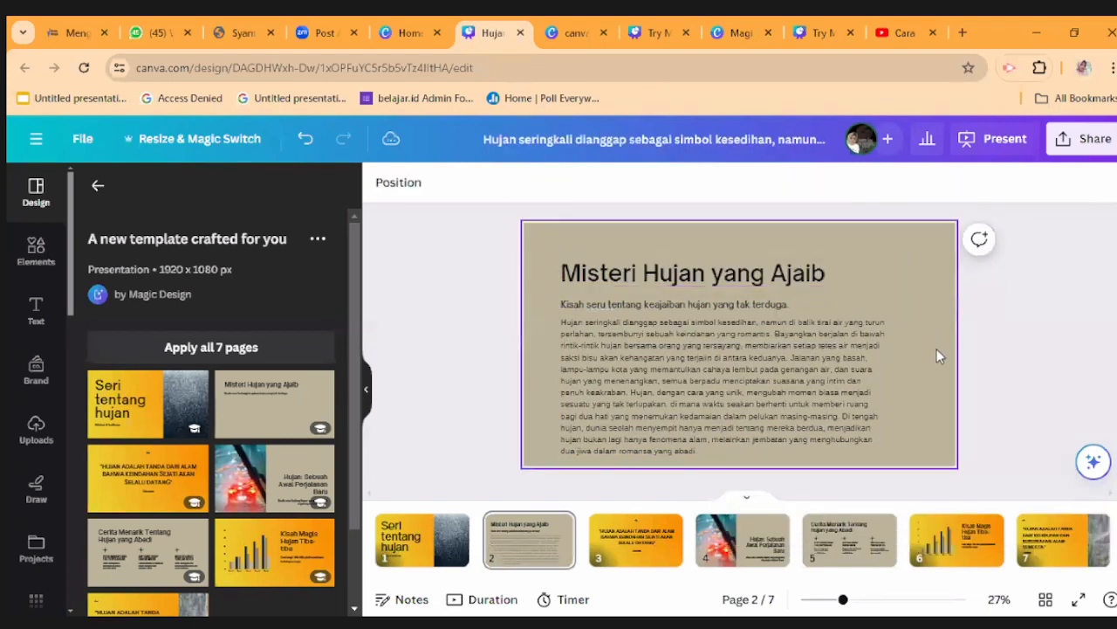
Examine the generated rain presentation from page 3 through page 7 and back to page 2, including page 2's options
left_click(664, 541)
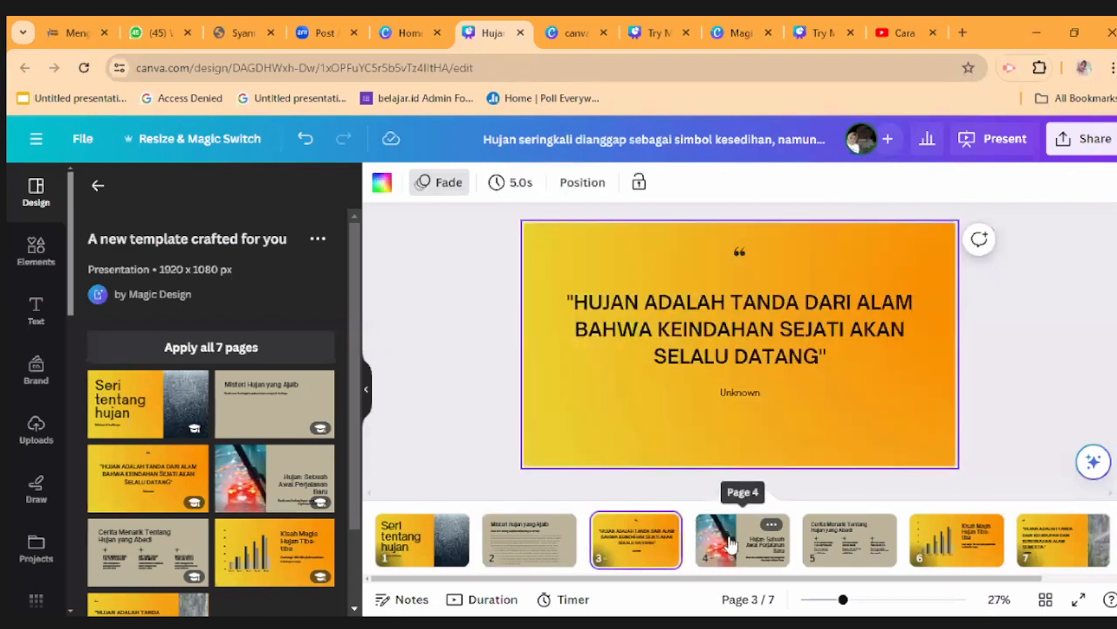
left_click(742, 539)
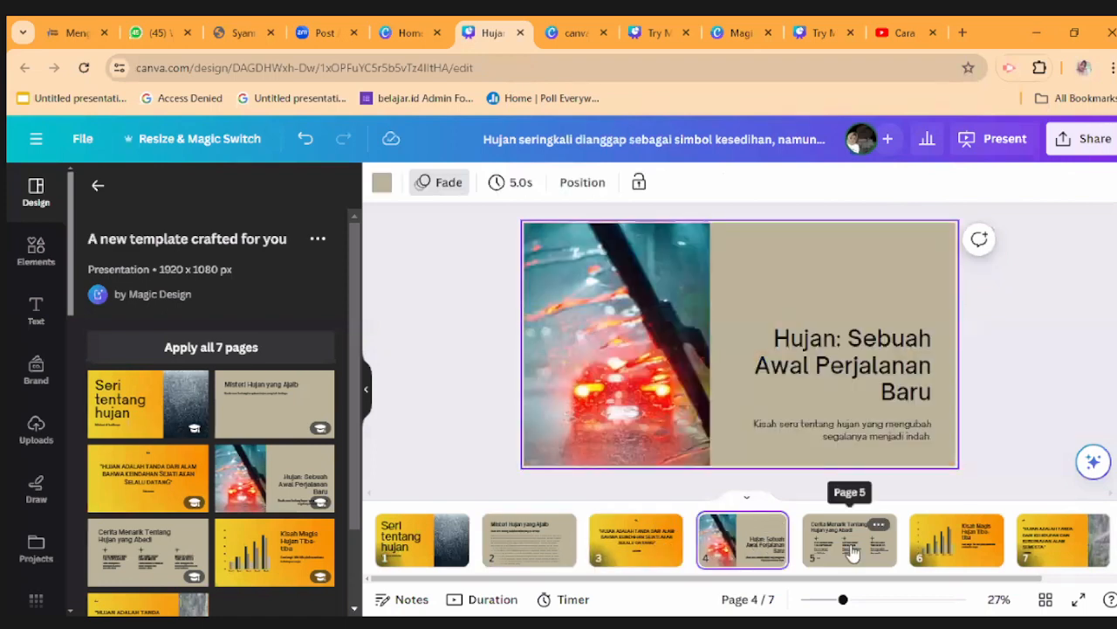
left_click(852, 551)
left_click(957, 546)
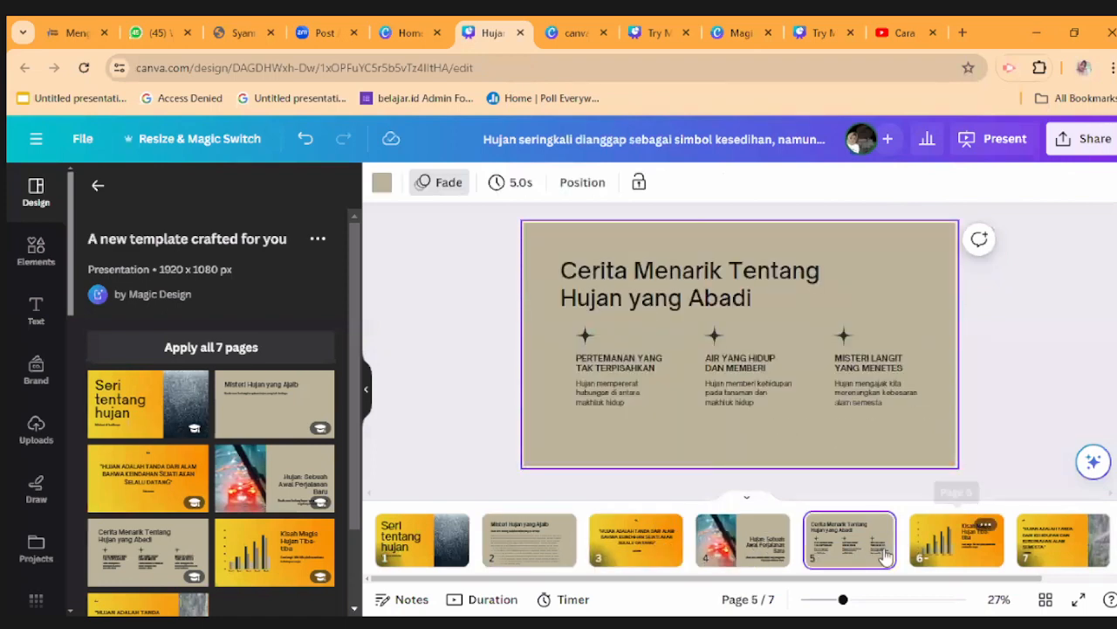
left_click(1055, 555)
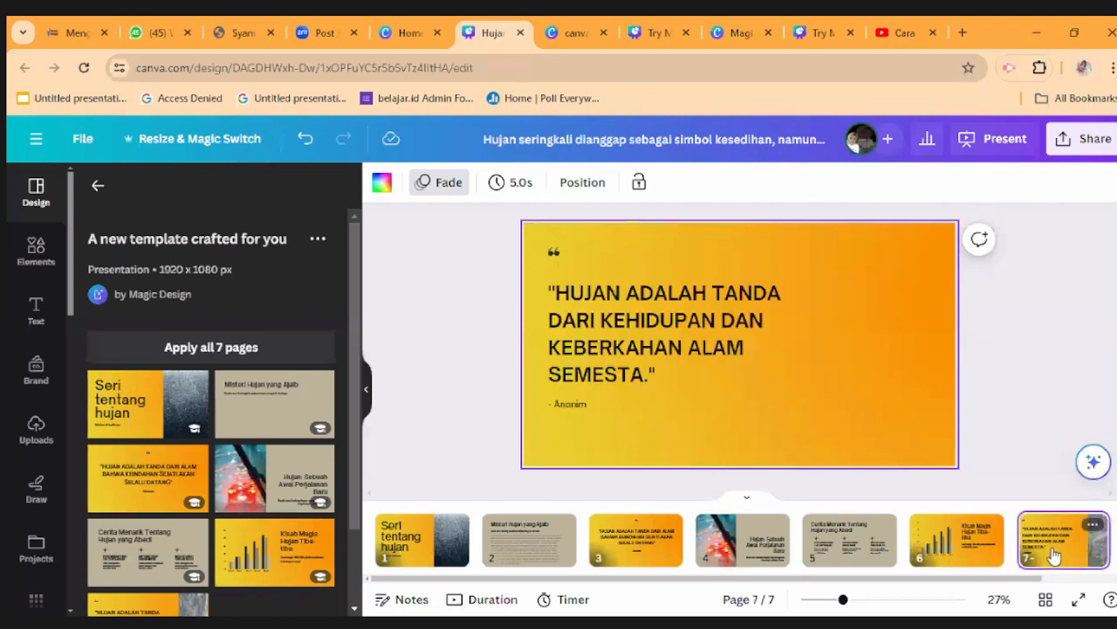
left_click(742, 537)
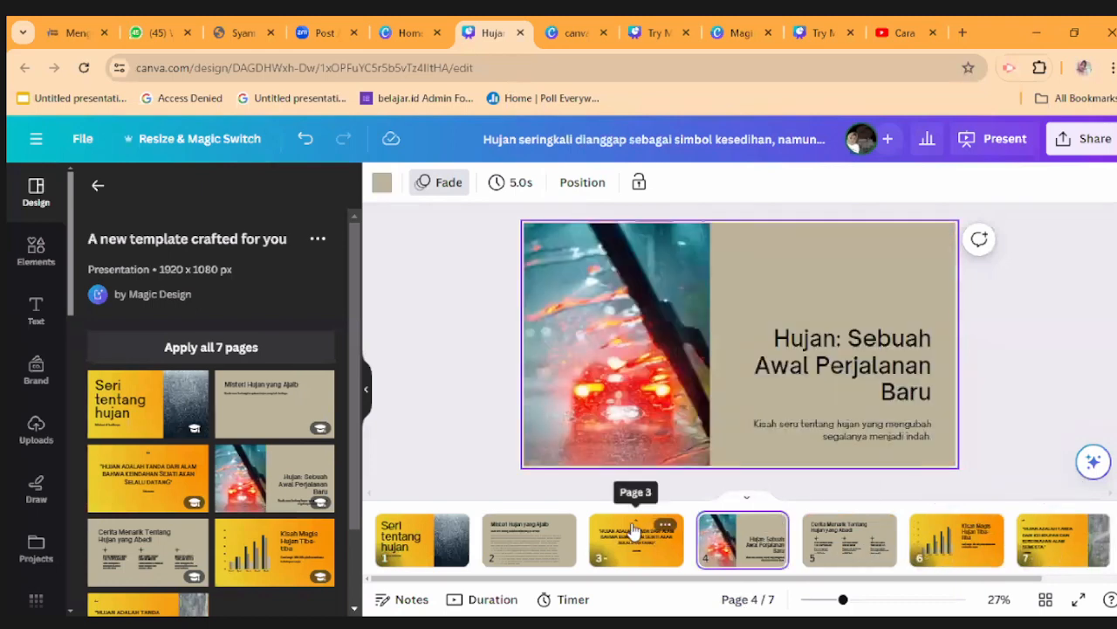
left_click(634, 534)
left_click(558, 525)
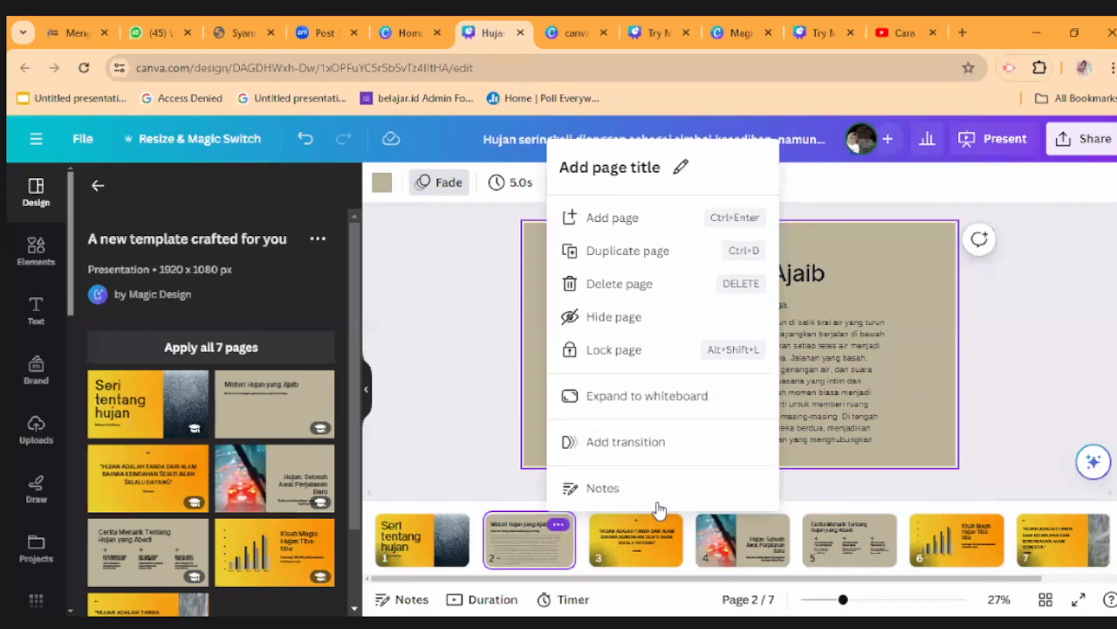
left_click(935, 305)
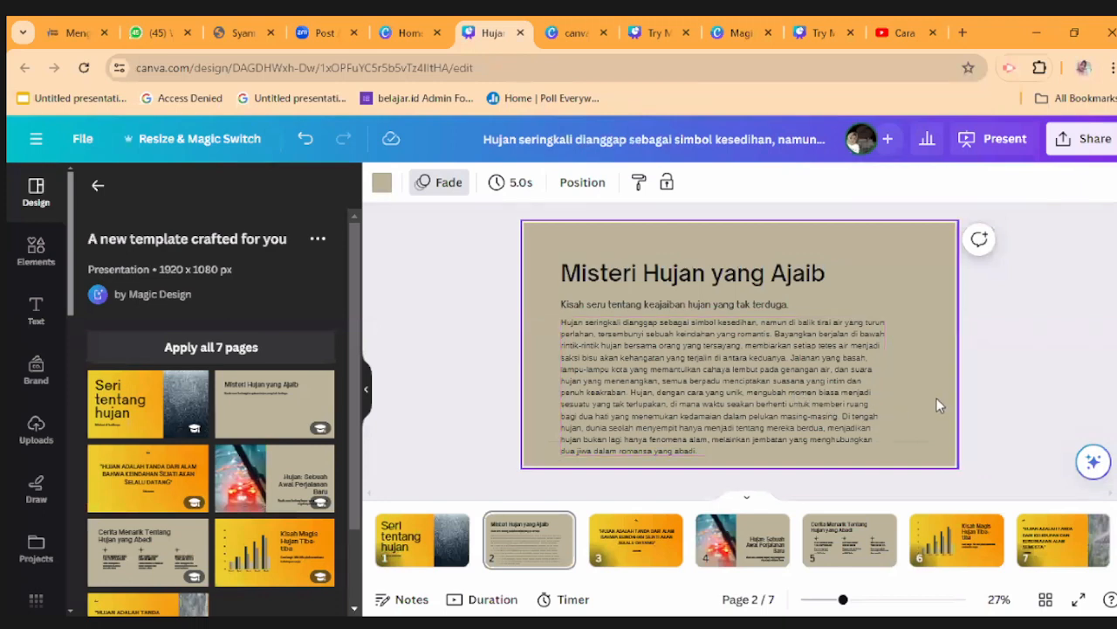
left_click(492, 347)
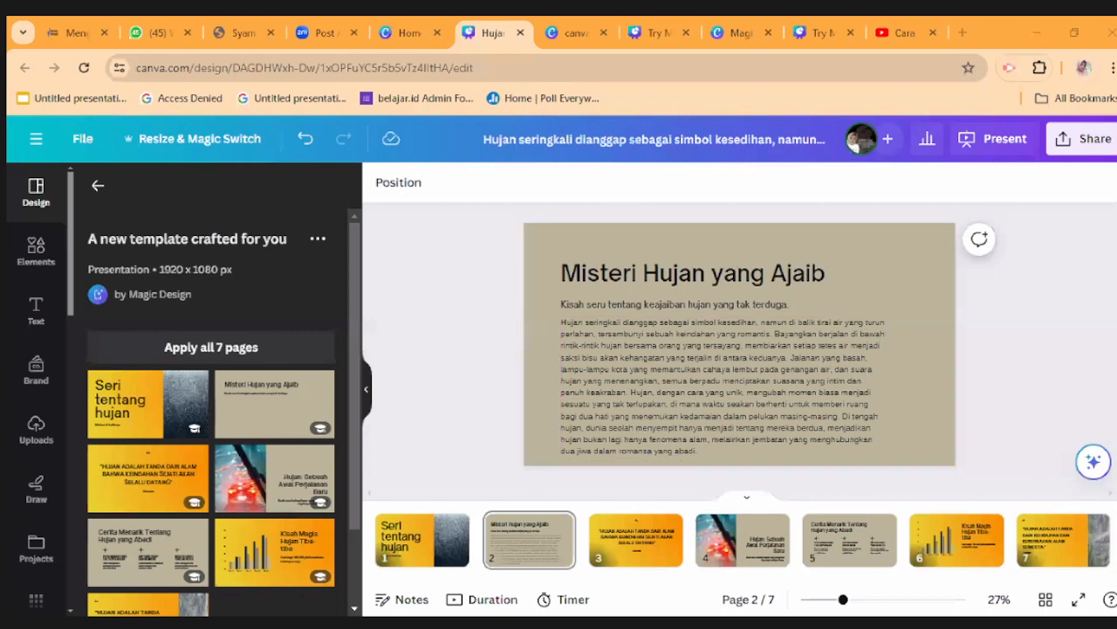
Add a blank page 8 at the end of the presentation and open the D-ID AI Presenters app
scroll(1072, 542, "right", 2)
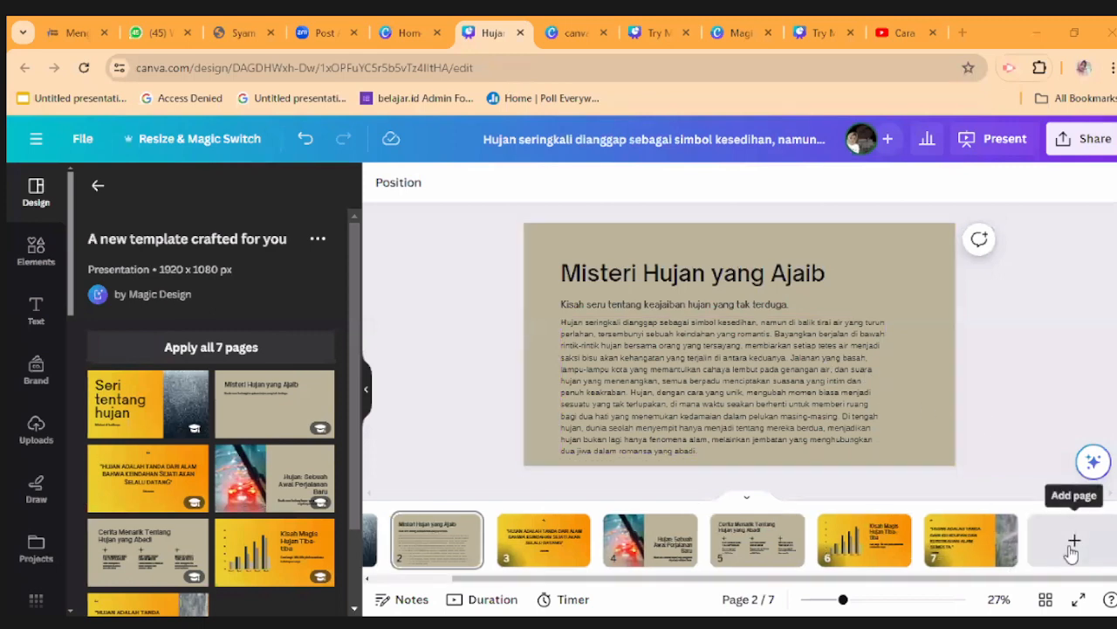
left_click(1074, 541)
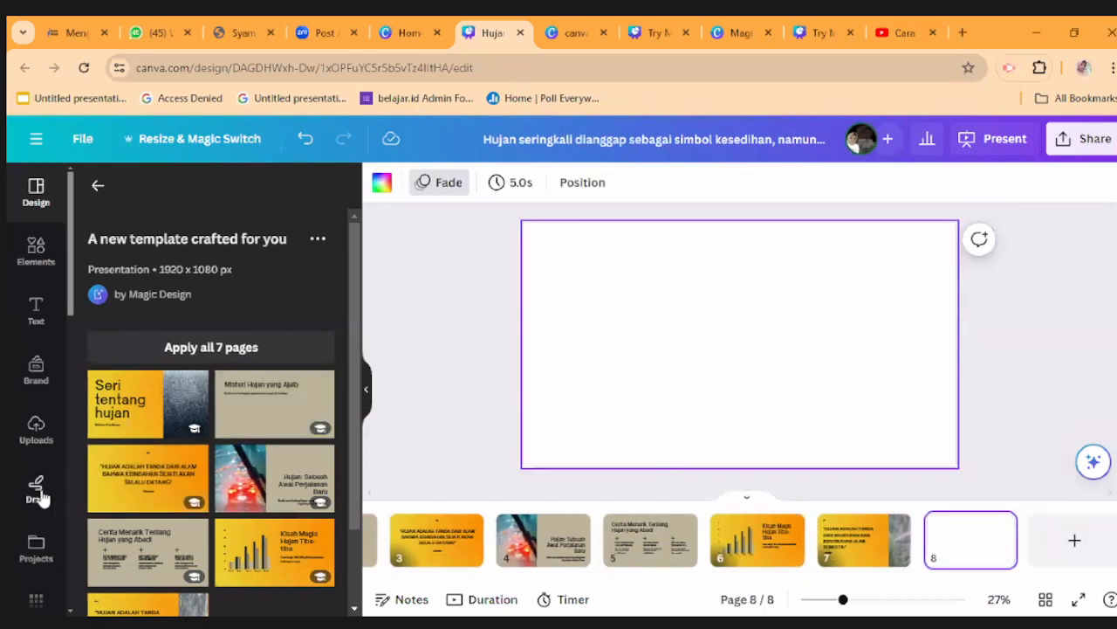
scroll(39, 498, "down", 2)
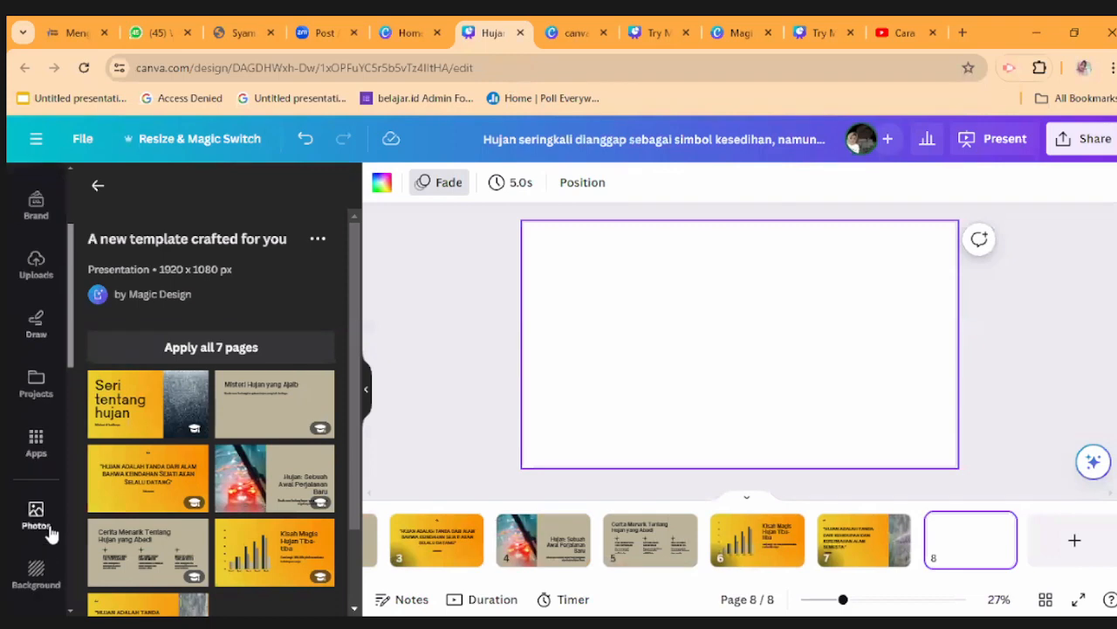
left_click(35, 442)
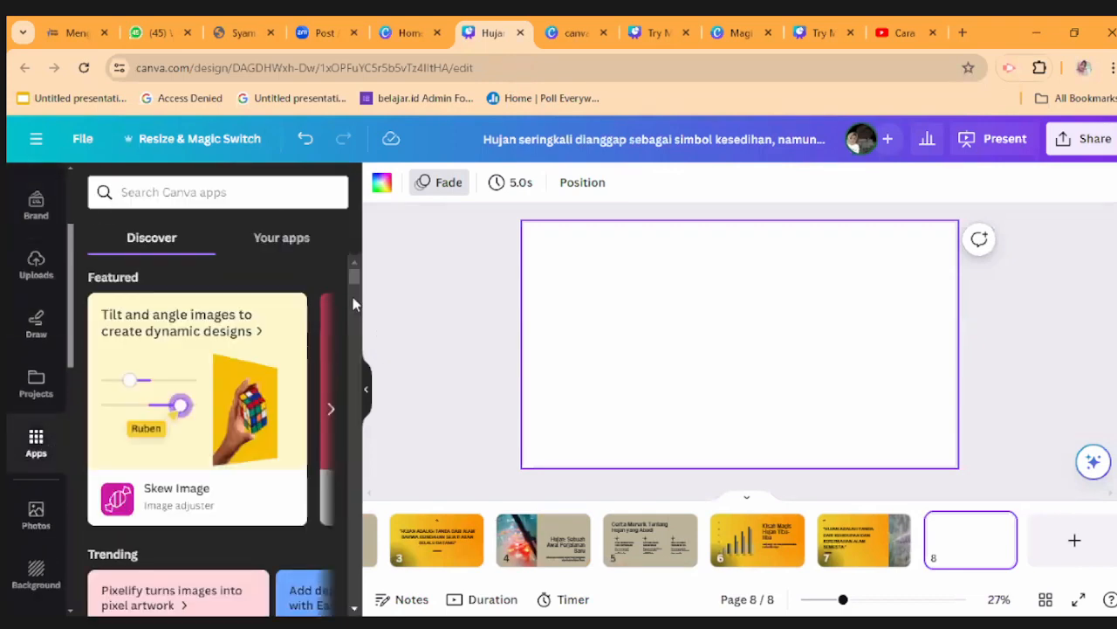
left_click_drag(358, 282, 356, 316)
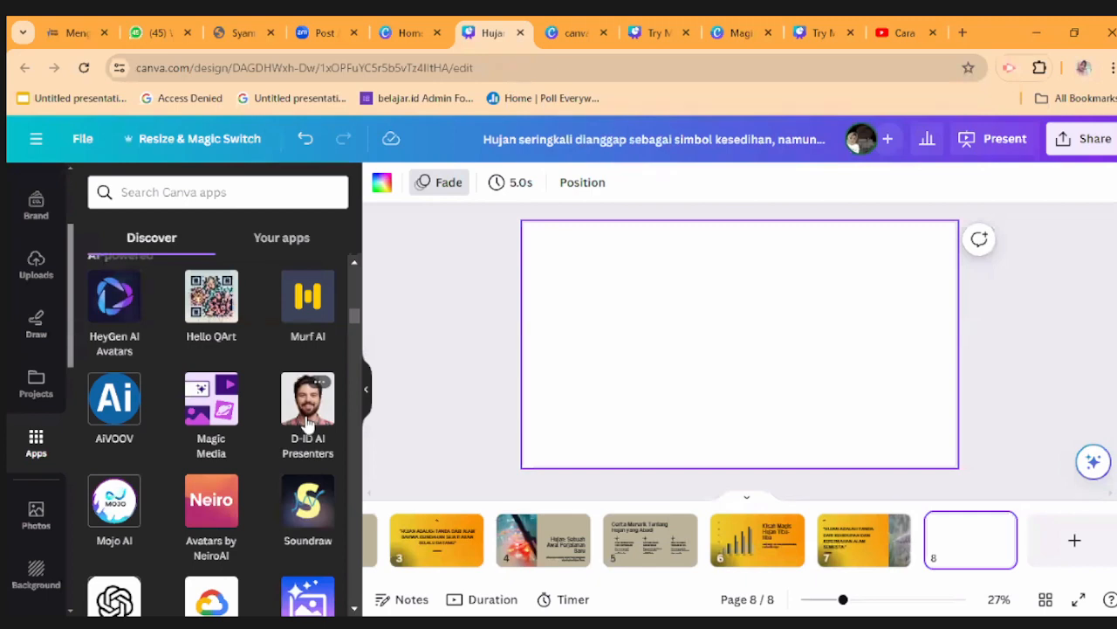
scroll(307, 422, "down", 2)
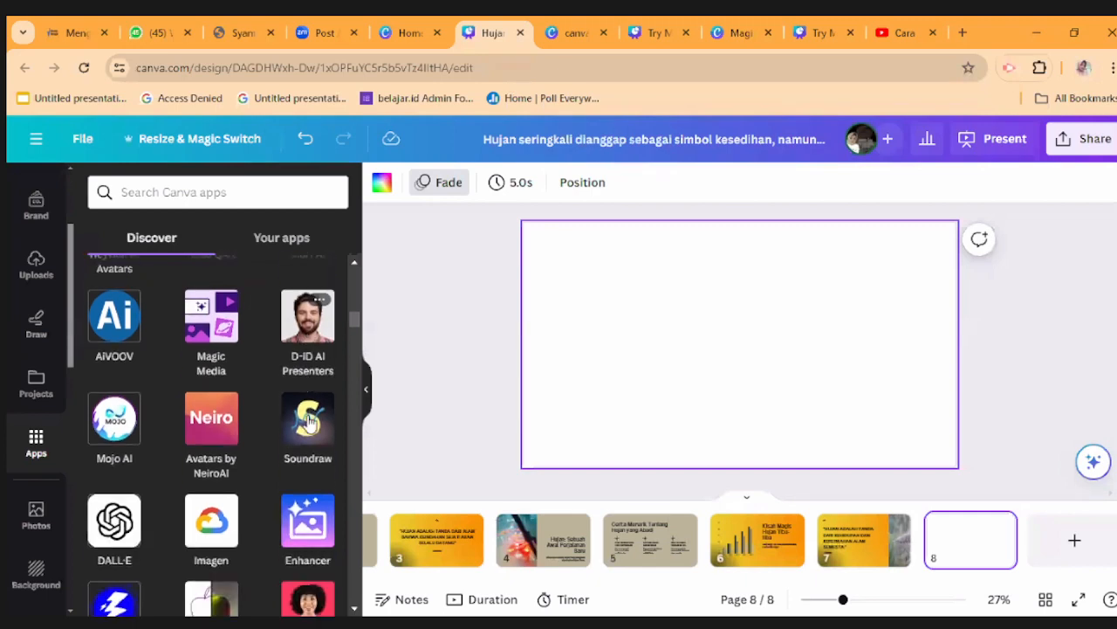
scroll(310, 366, "up", 2)
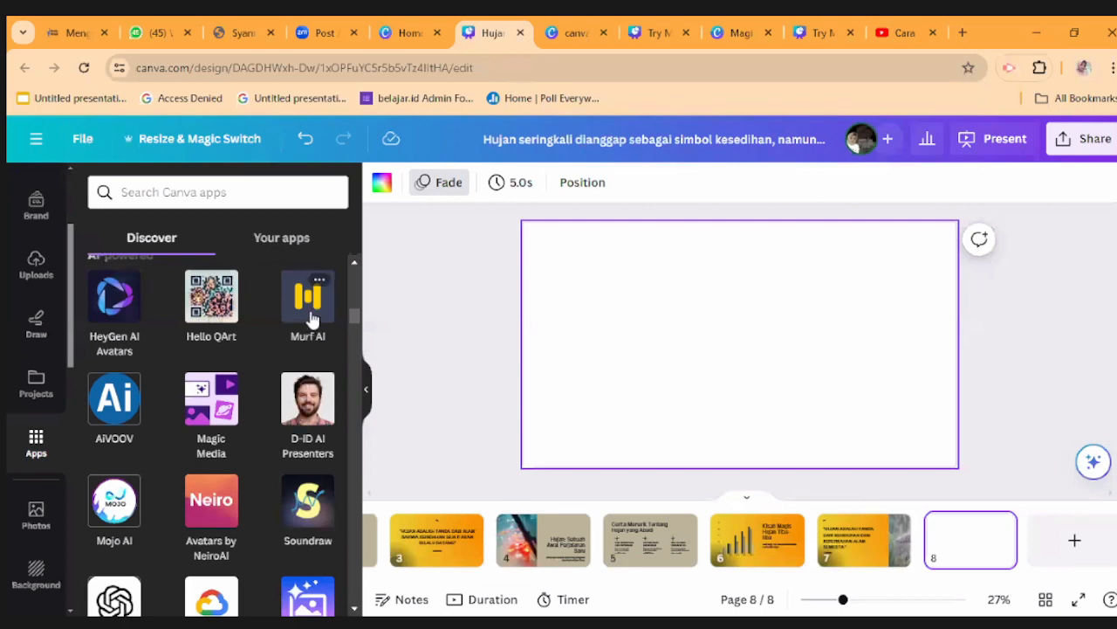
left_click(307, 407)
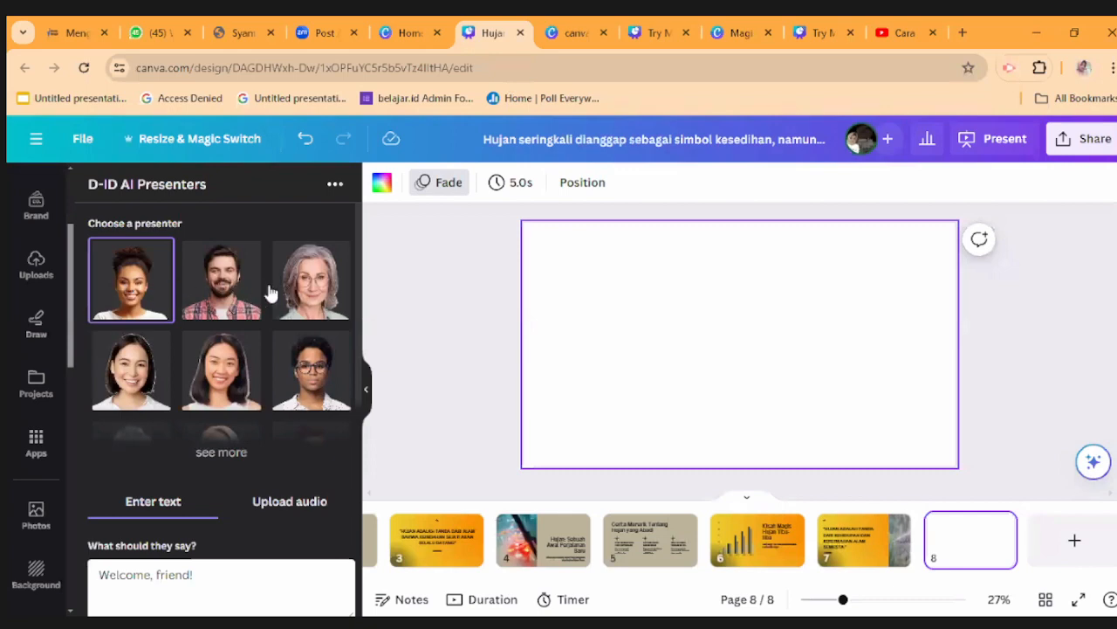
Expand the full list of AI presenters and examine the choices along with the speech, language, voice and style settings
scroll(175, 340, "down", 1)
scroll(174, 340, "down", 2)
scroll(175, 341, "up", 2)
left_click(220, 452)
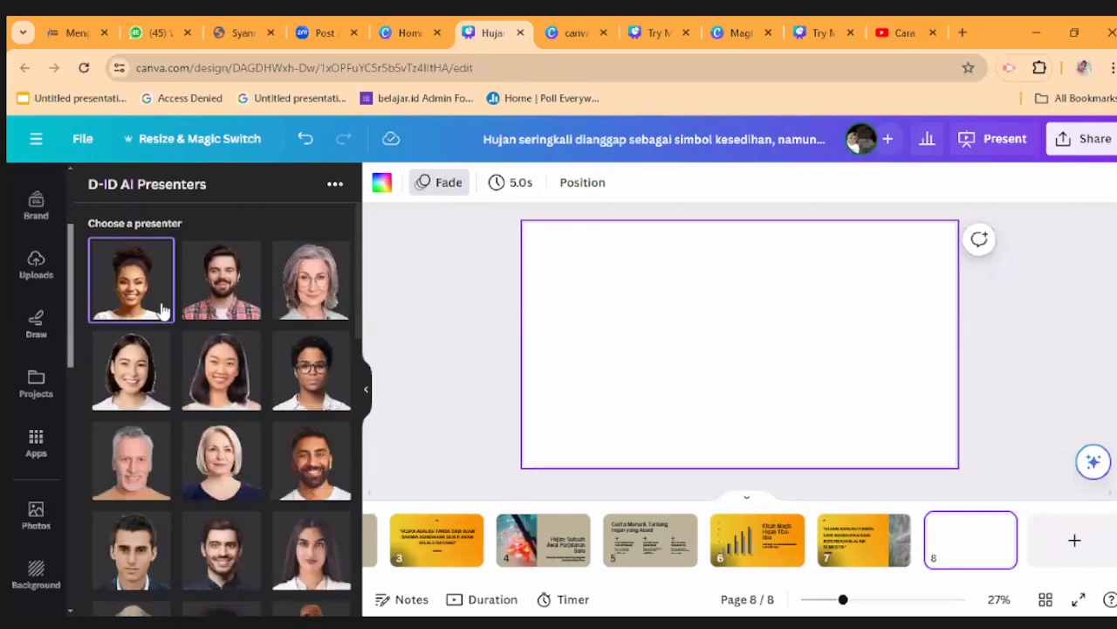
scroll(218, 350, "down", 8)
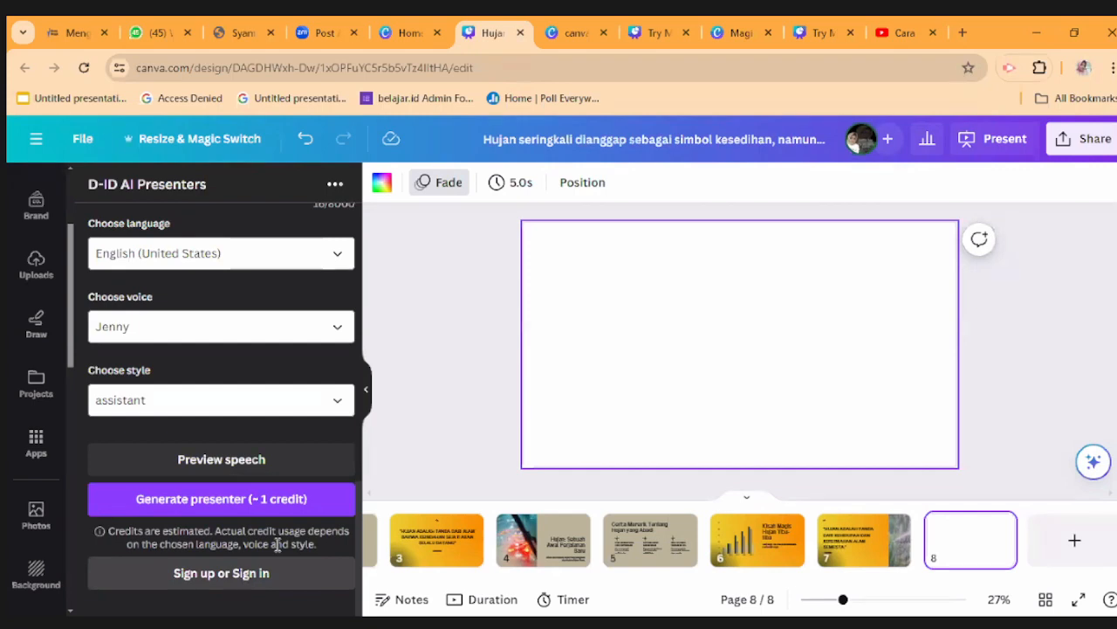
scroll(297, 400, "up", 8)
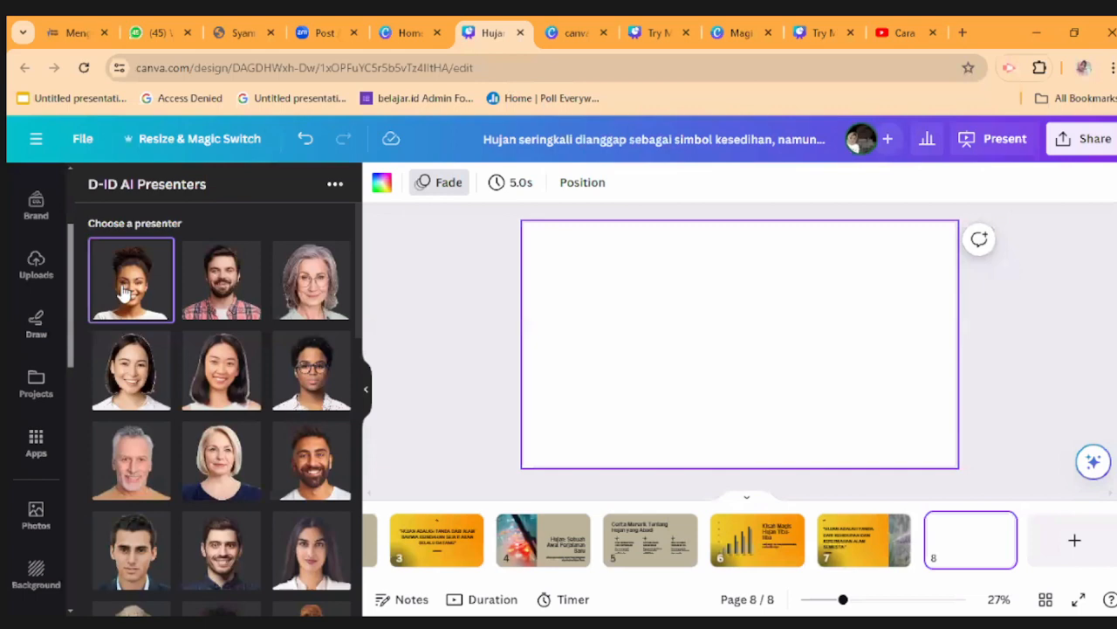
scroll(166, 319, "down", 8)
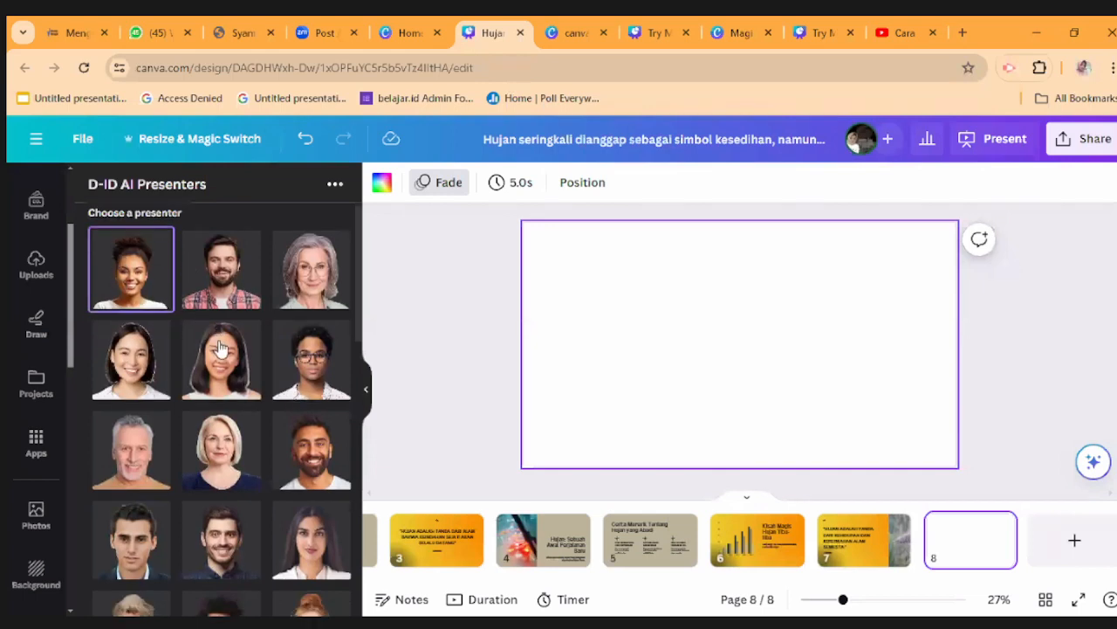
Choose the smiling woman with long dark hair in the middle of the second row as the AI presenter
left_click(234, 499)
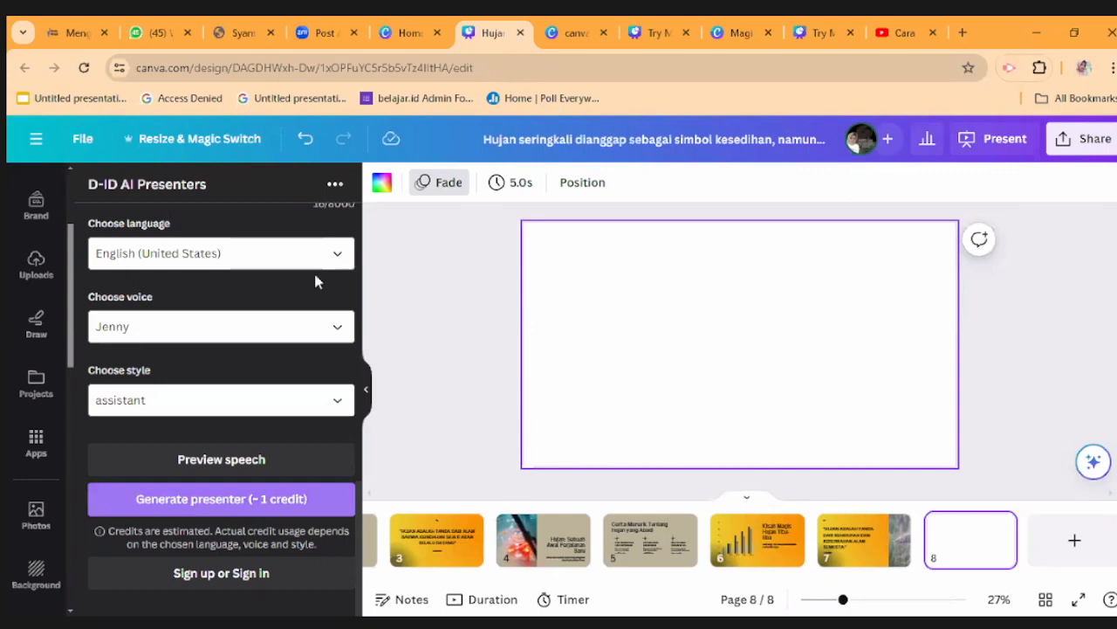
scroll(315, 278, "up", 8)
scroll(316, 277, "up", 5)
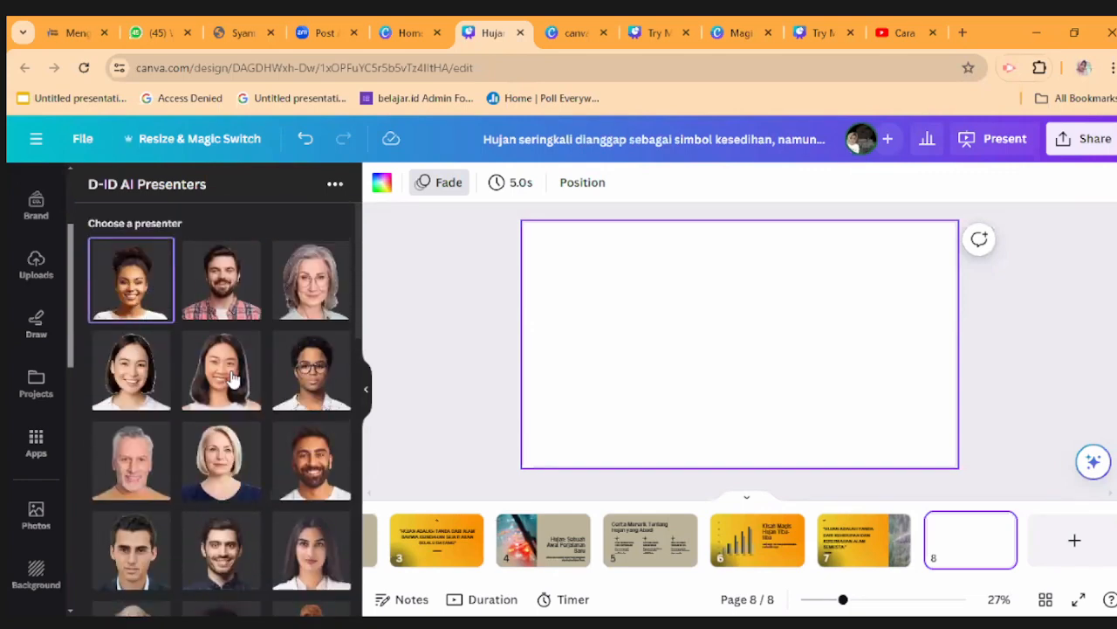
left_click(231, 377)
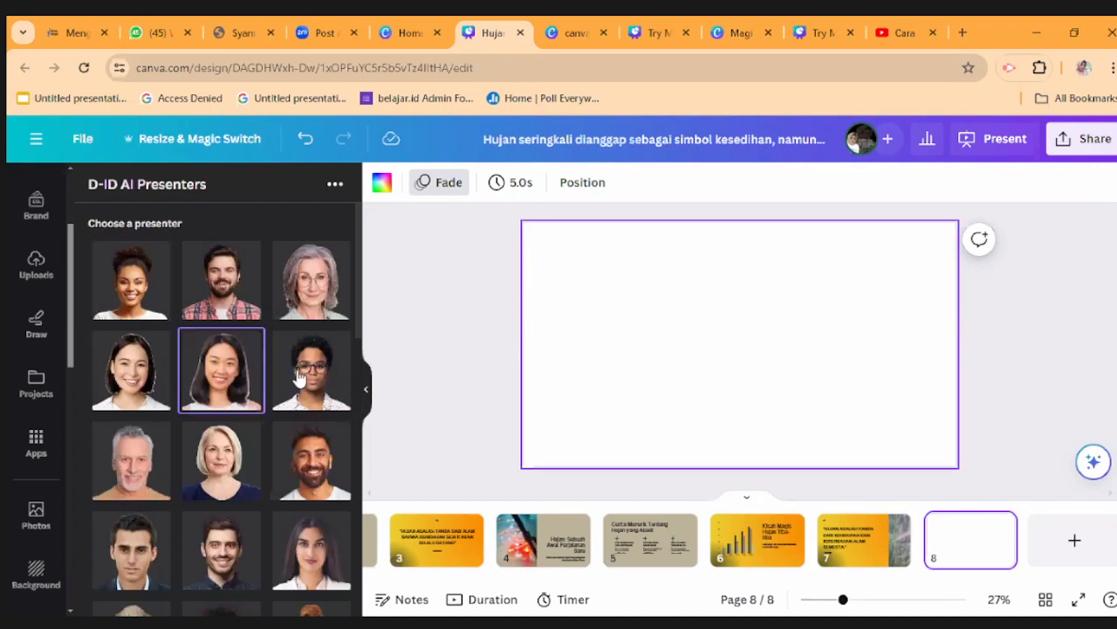
Replace the presenter's speech text with "Selamat Datang di webinar seri 1 BPMP DKI Jakarta bersama Kapten dan Ko Kapten DKI Jakarta."
scroll(305, 375, "down", 5)
scroll(305, 371, "down", 3)
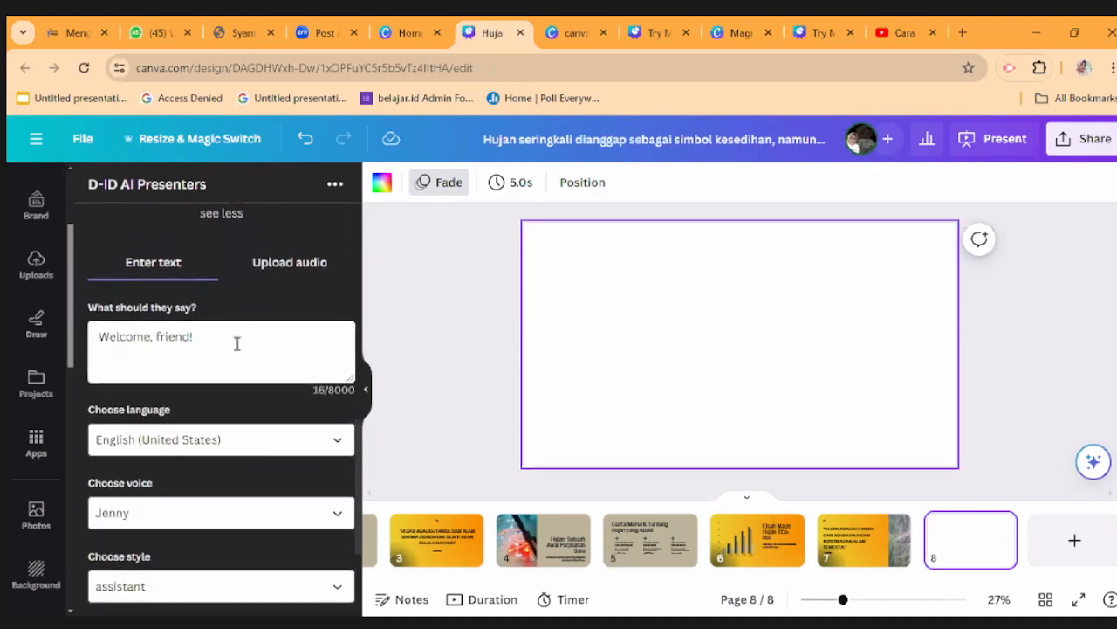
left_click(229, 337)
key("BackSpace")
key("BackSpace")
key("BackSpace")
key("BackSpace")
key("BackSpace")
key("BackSpace")
key("BackSpace")
key("BackSpace")
key("BackSpace")
key("BackSpace")
key("BackSpace")
key("BackSpace")
key("BackSpace")
key("BackSpace")
key("BackSpace")
key("BackSpace")
type("Selama")
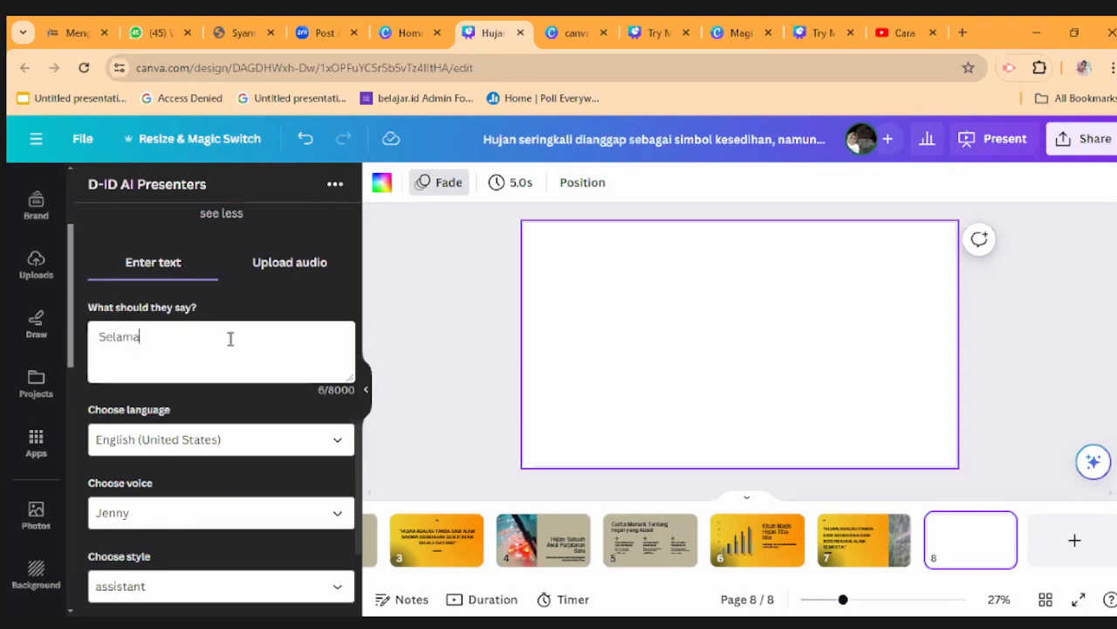
type("t Datang di webinar")
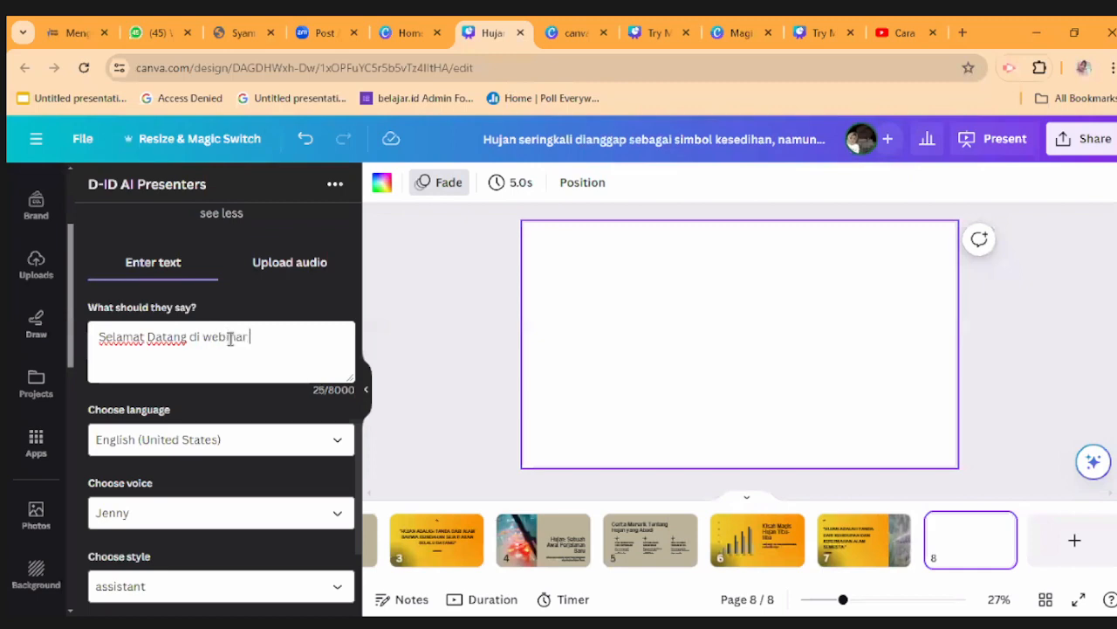
type(" seri 1 BPMP DKI Jakar")
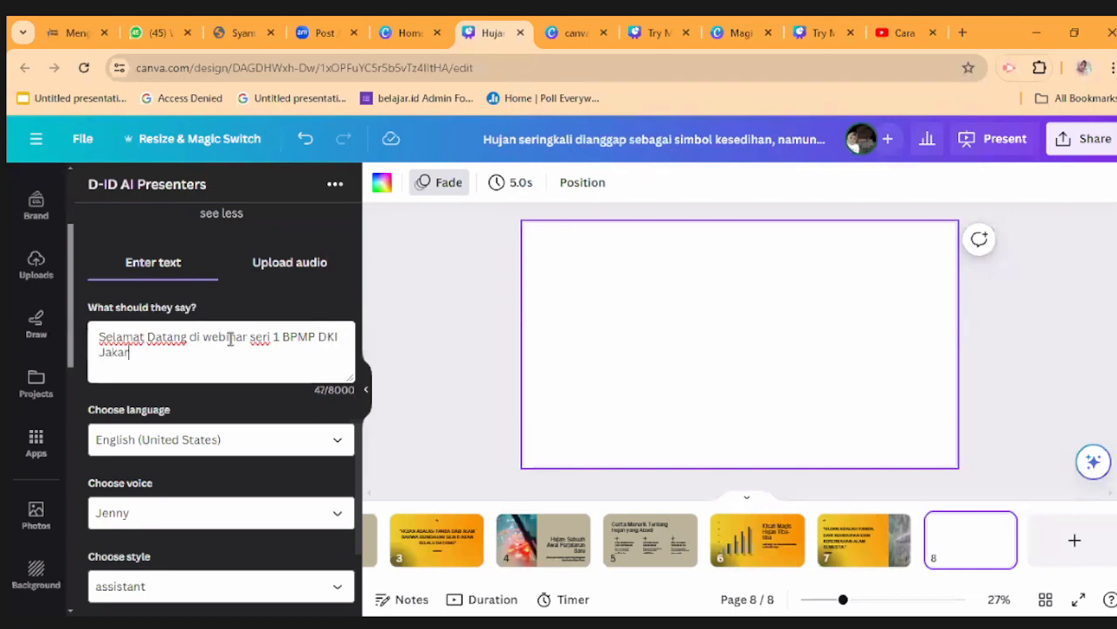
type("ta bersama")
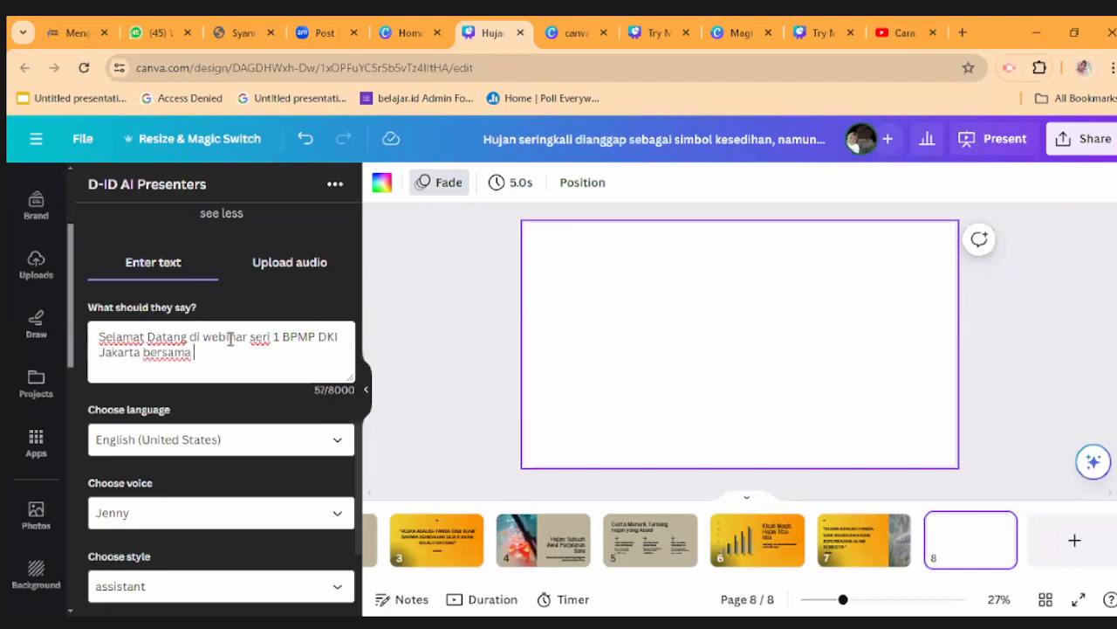
type(" Kapten dan Ko")
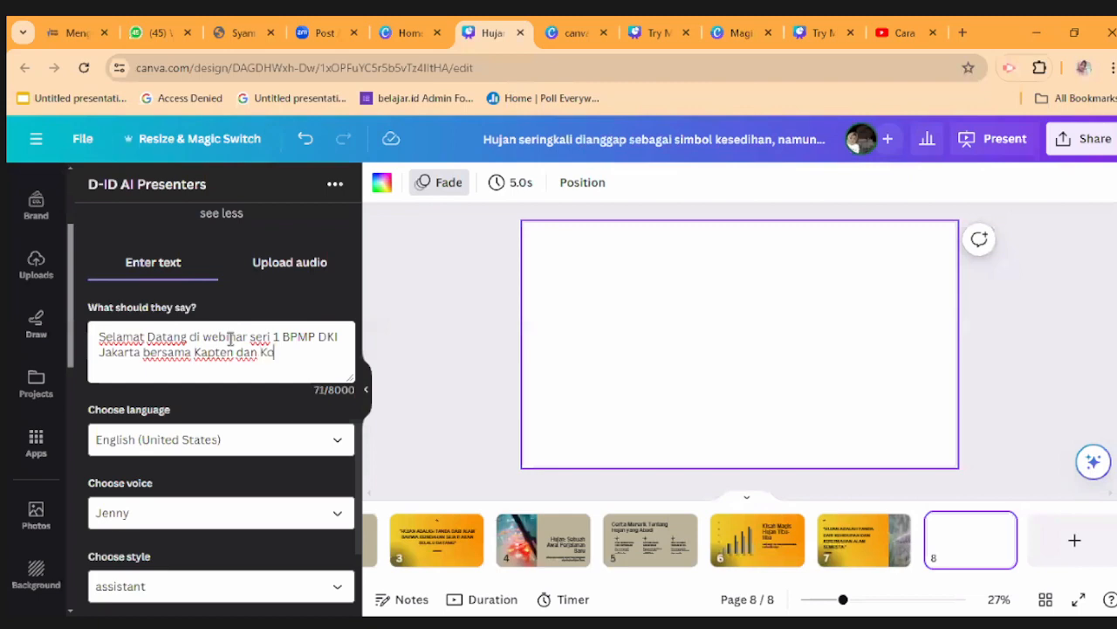
type(" Kapten DK")
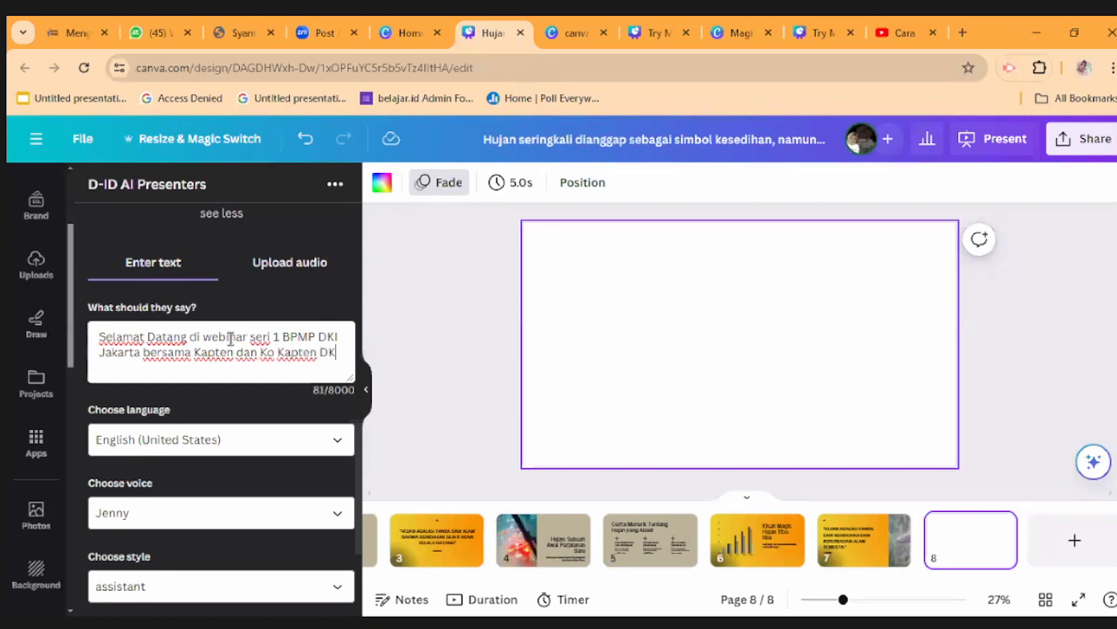
type("I Jakarta.")
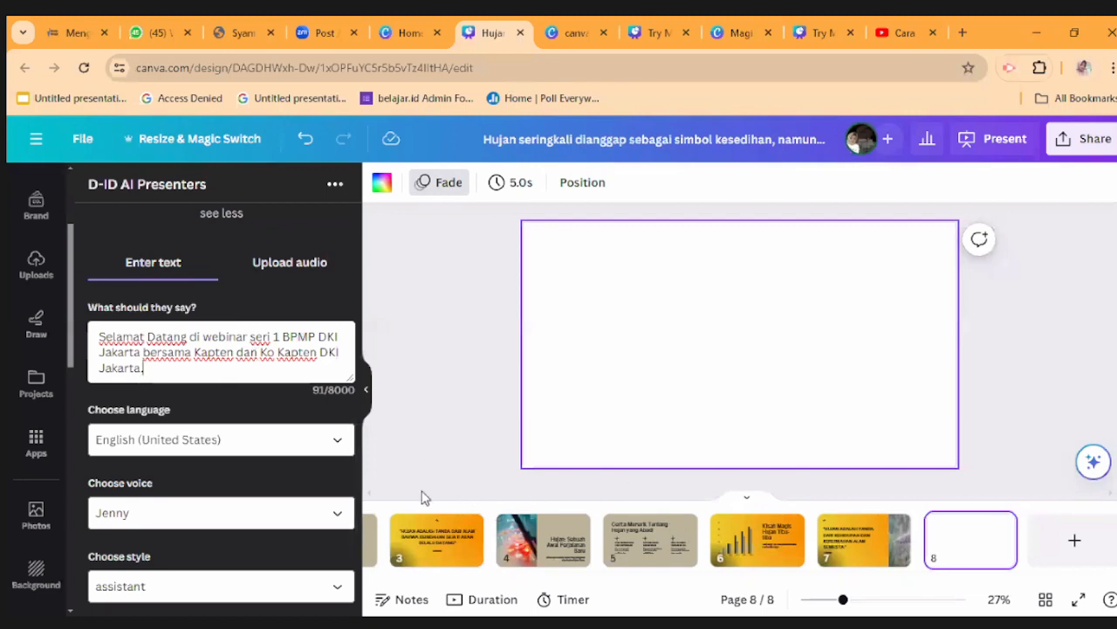
Set the presenter's speech language to Indonesian (Indonesia)
left_click(192, 443)
scroll(195, 279, "up", 10)
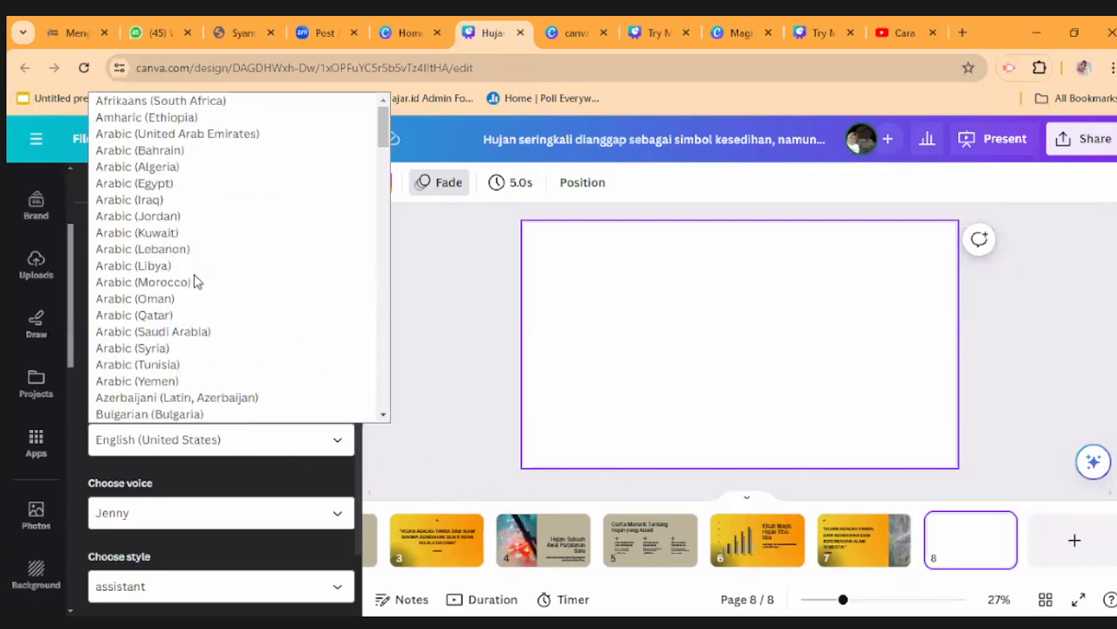
scroll(199, 284, "down", 10)
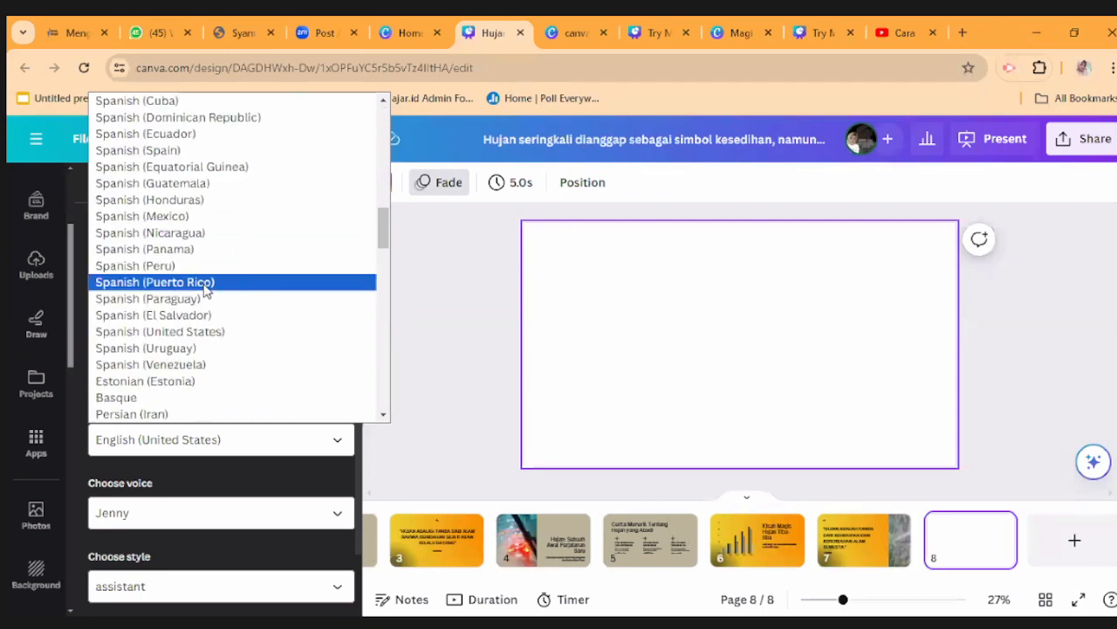
scroll(203, 290, "down", 10)
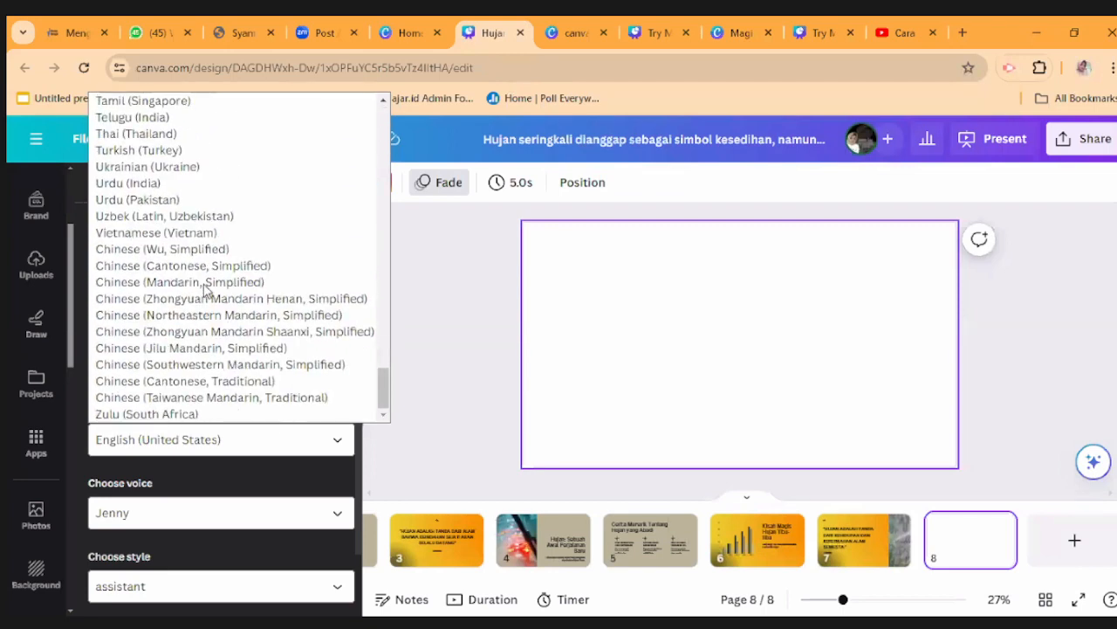
scroll(207, 289, "up", 5)
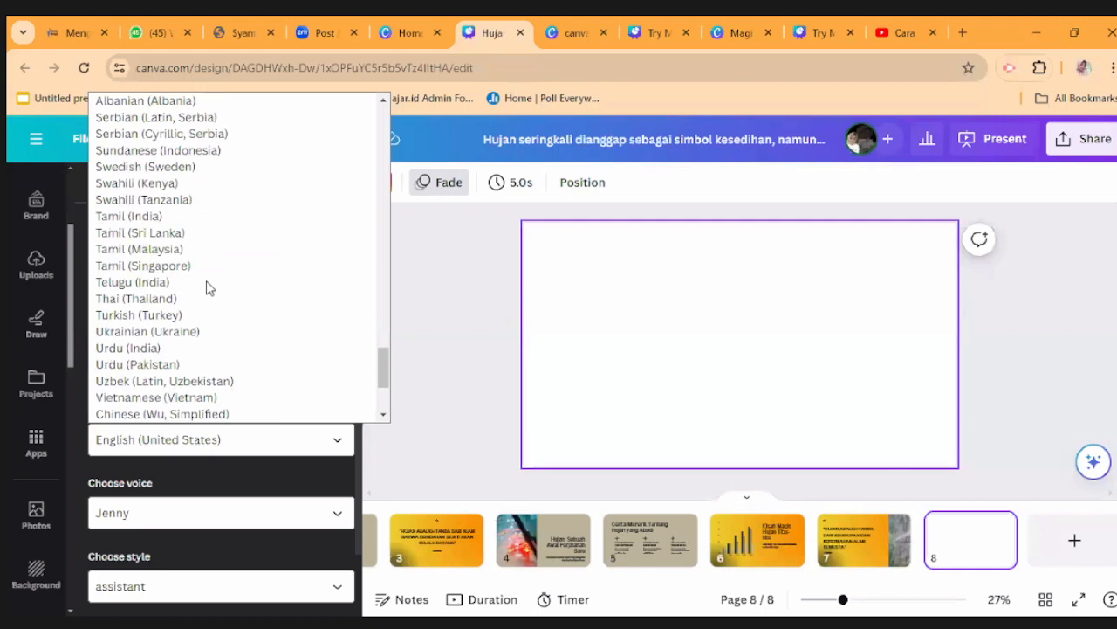
scroll(208, 286, "up", 1)
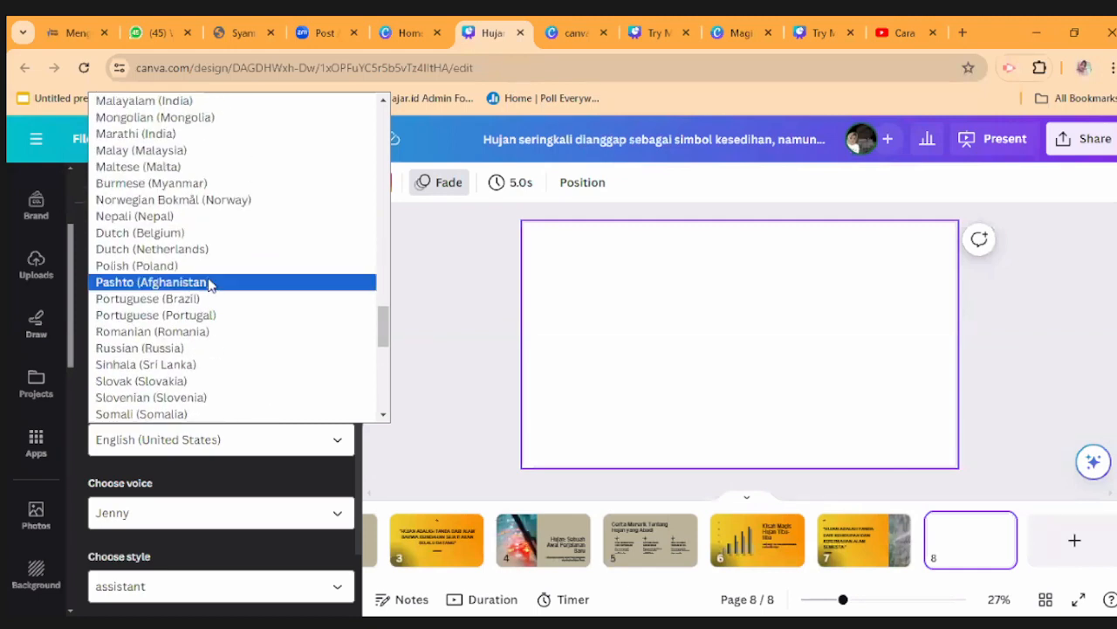
scroll(209, 283, "up", 6)
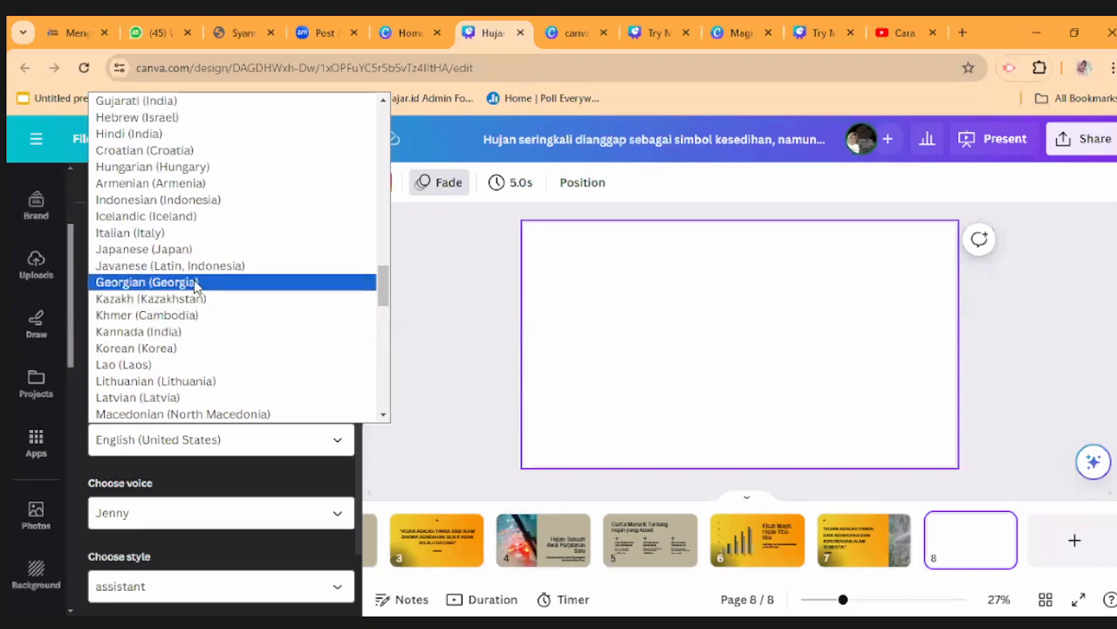
left_click(186, 204)
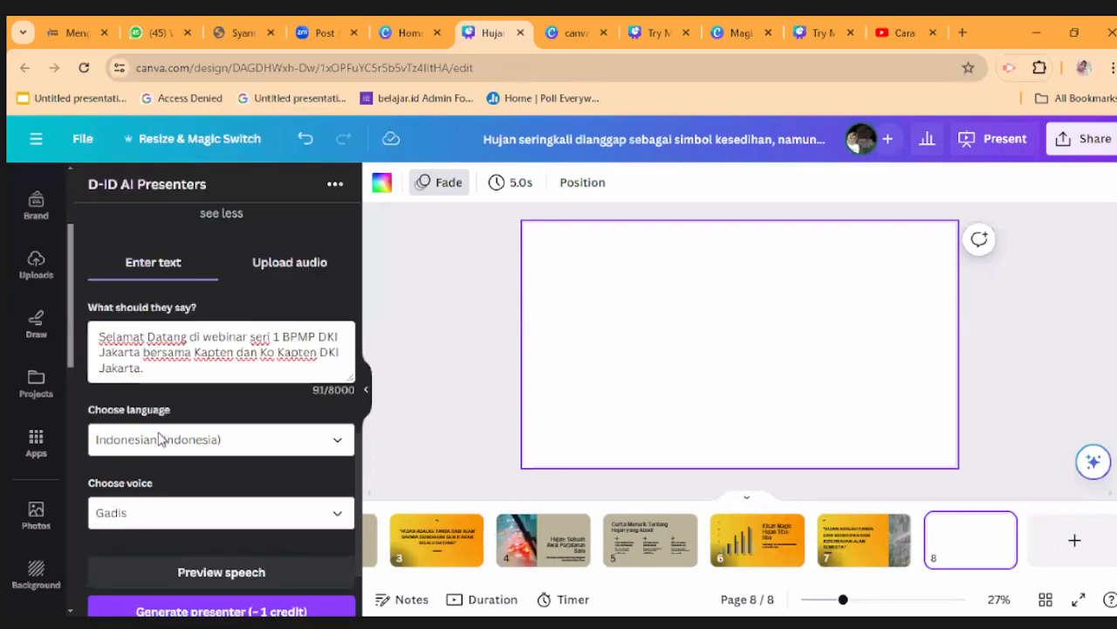
Choose the Gadis voice for the presenter and play a preview of the speech
scroll(179, 428, "down", 2)
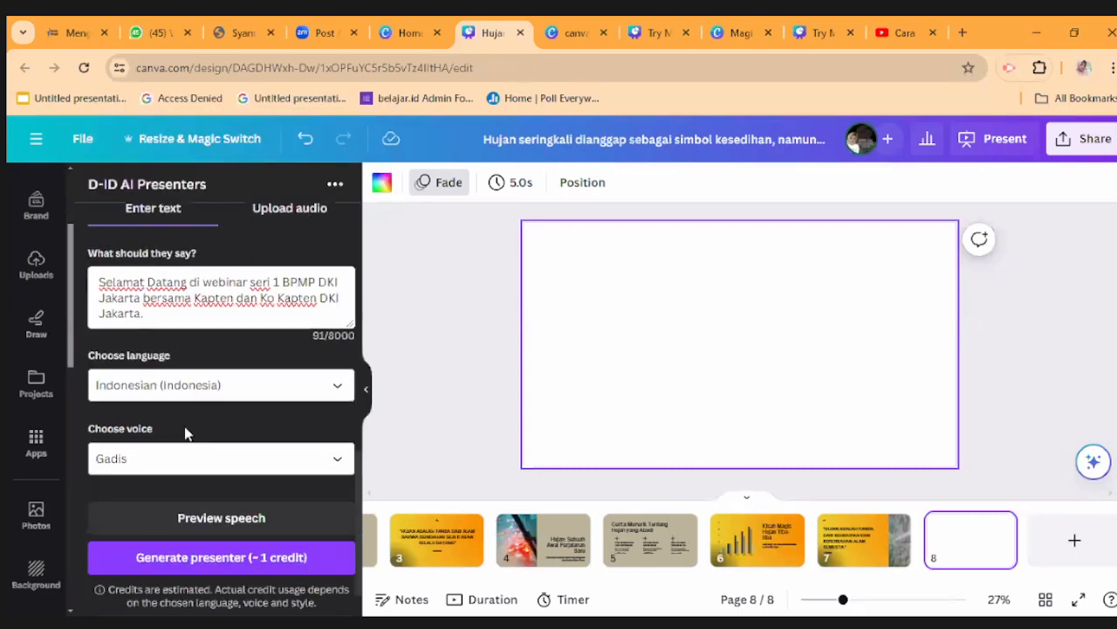
left_click(131, 435)
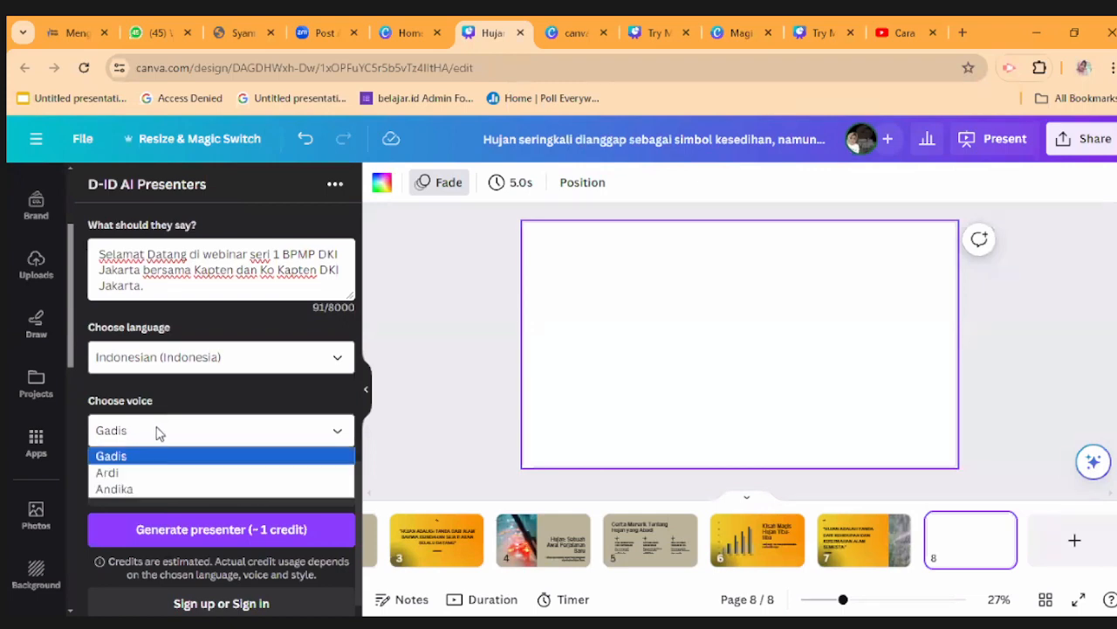
left_click(232, 454)
scroll(232, 450, "down", 1)
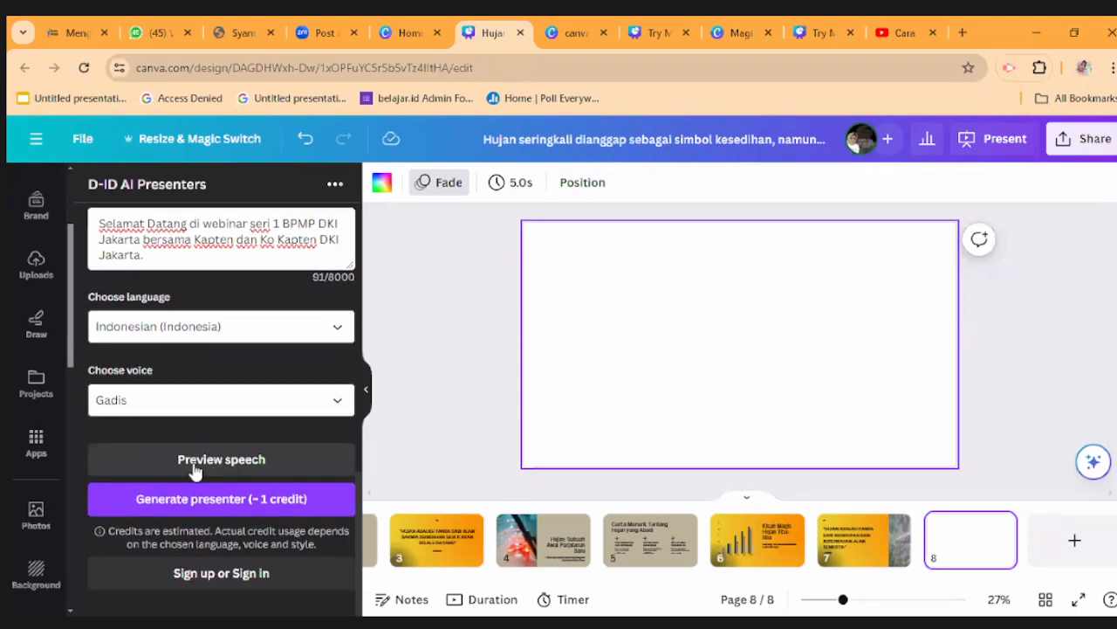
left_click(267, 464)
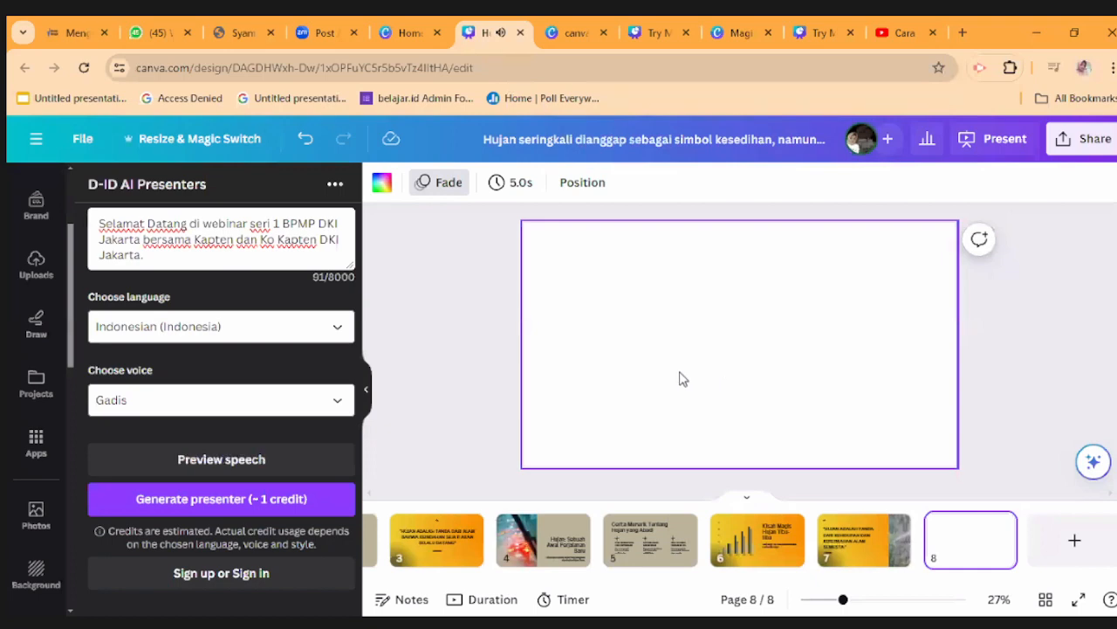
Try to generate the presenter, connecting the account to D-ID AI Presenters
left_click(229, 505)
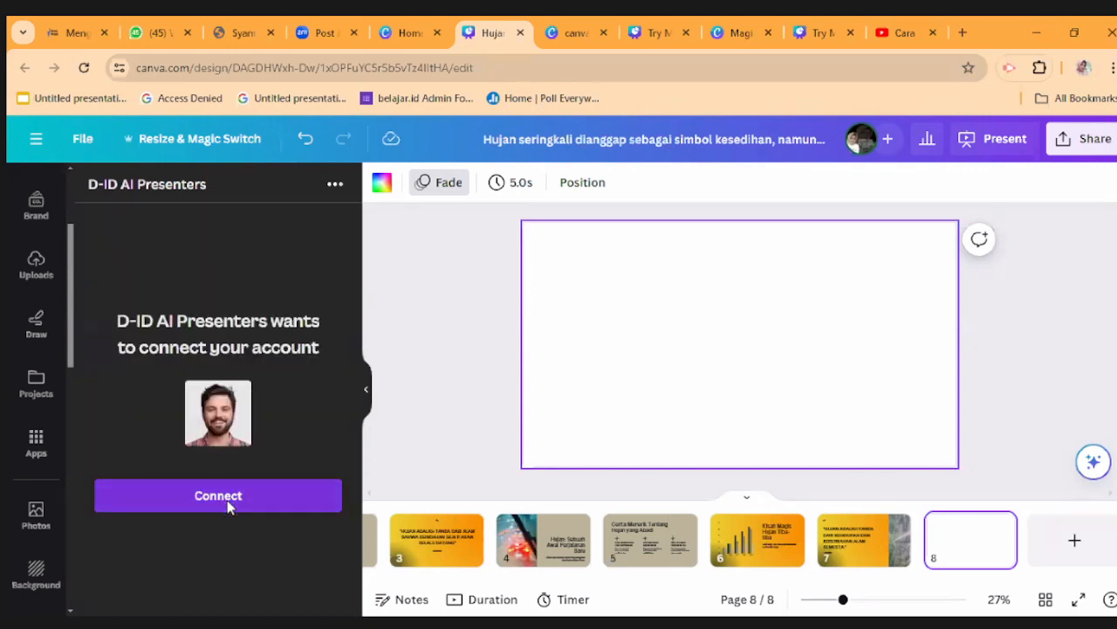
left_click(236, 504)
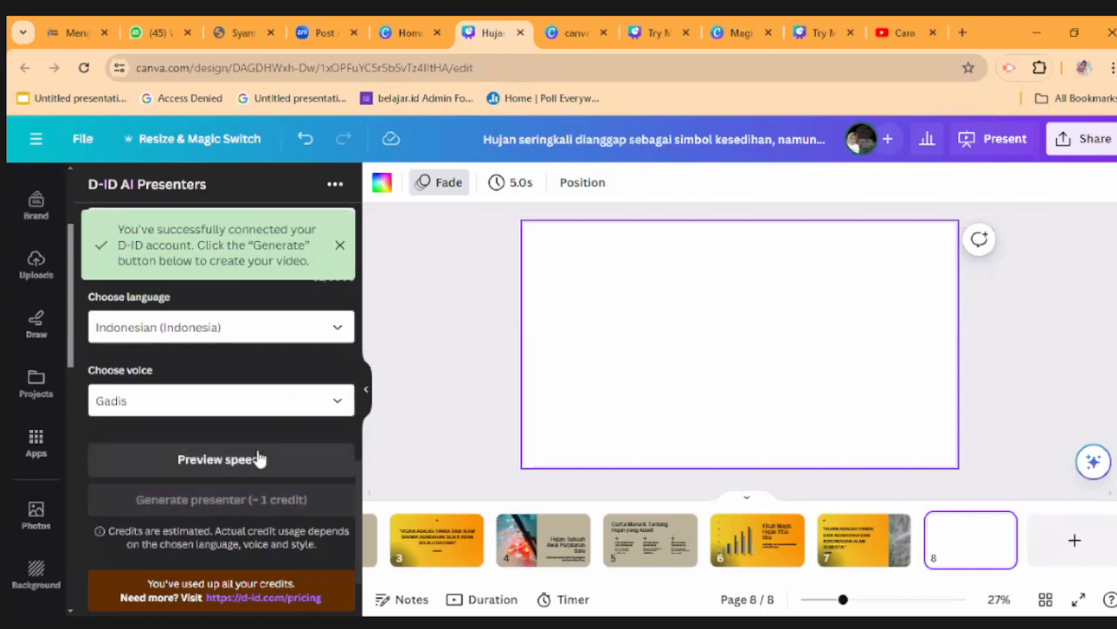
scroll(280, 471, "down", 2)
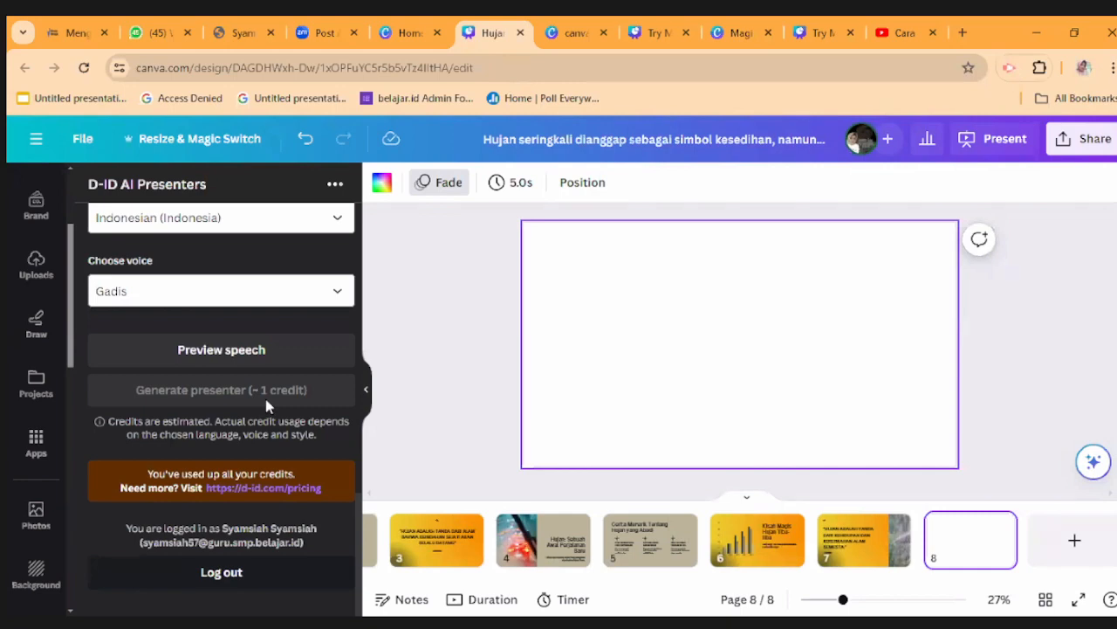
Play the speech preview again and stop it
left_click(270, 352)
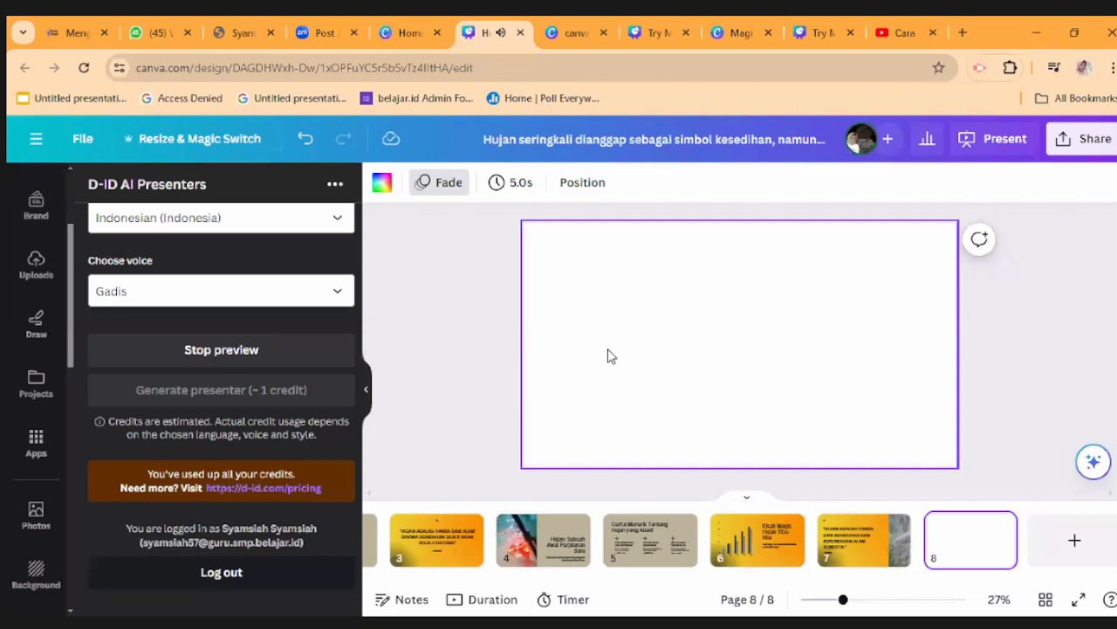
mouse_move(818, 29)
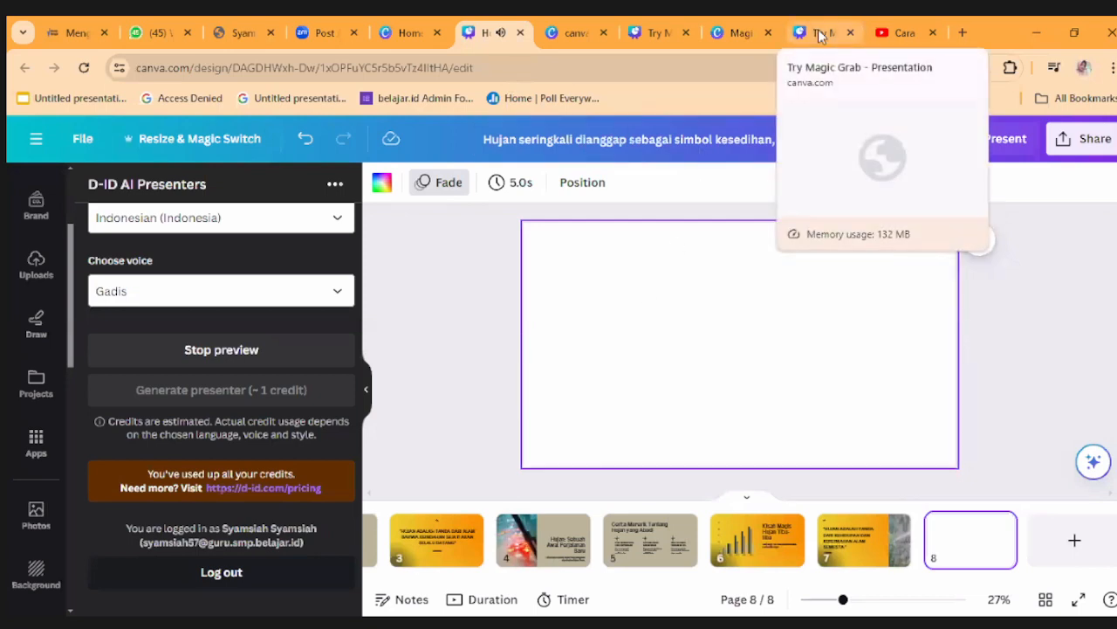
left_click(297, 356)
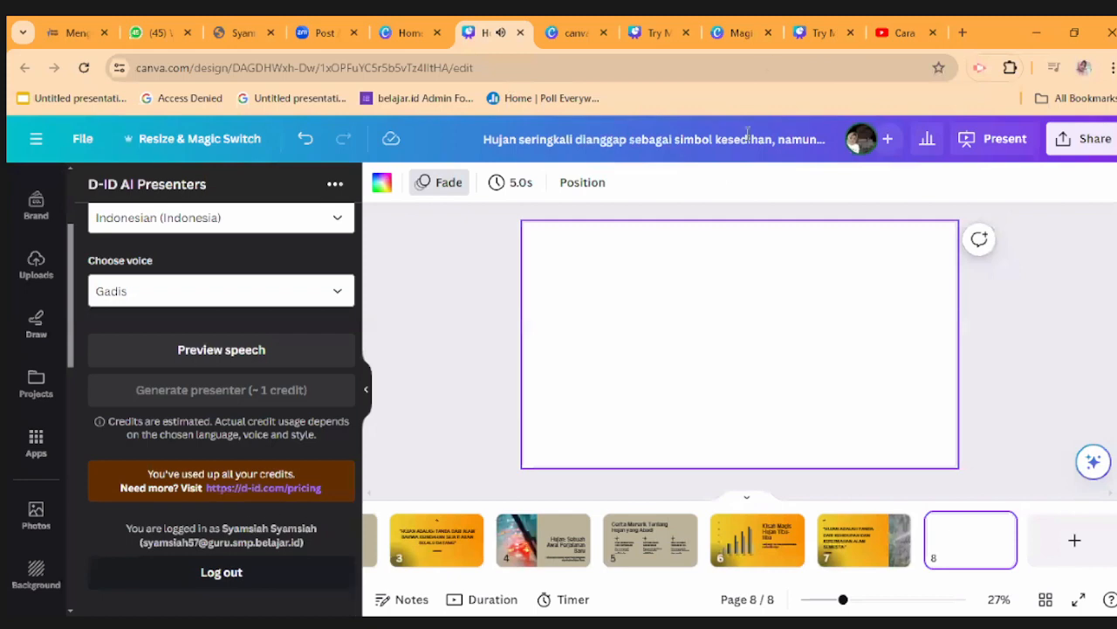
Switch to the open Try Magic Design presentation and browse its first page thumbnails
left_click(812, 32)
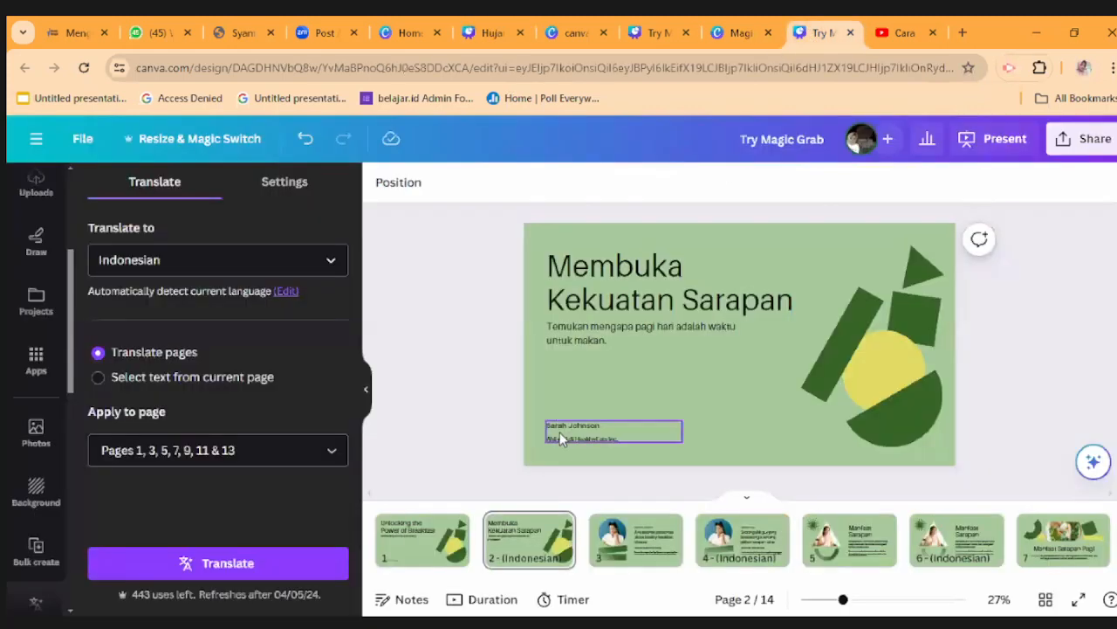
left_click(740, 32)
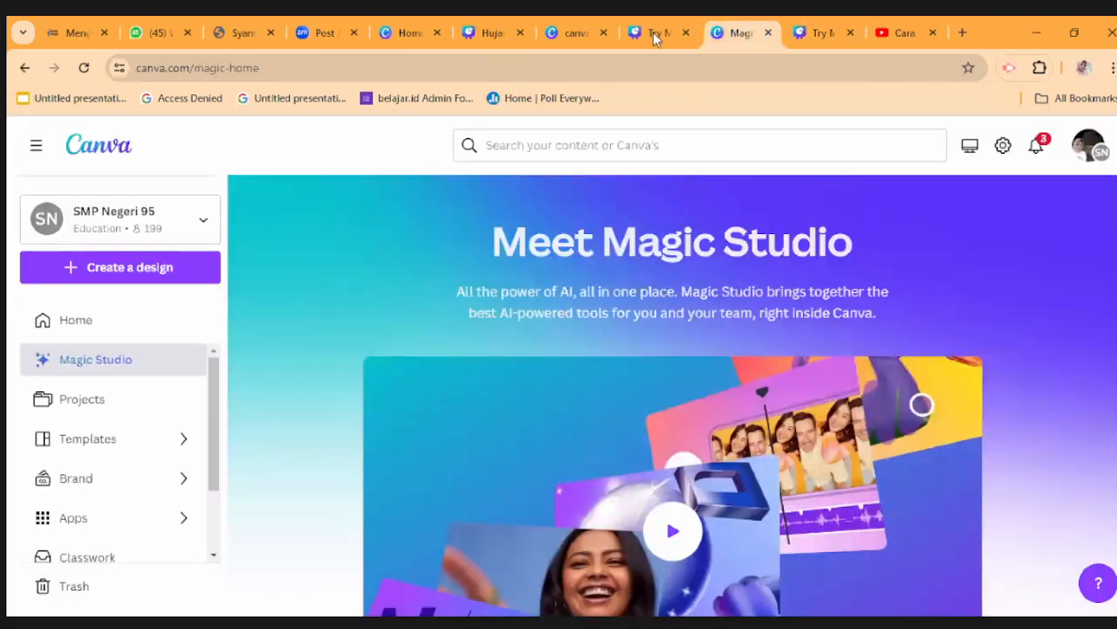
left_click(655, 32)
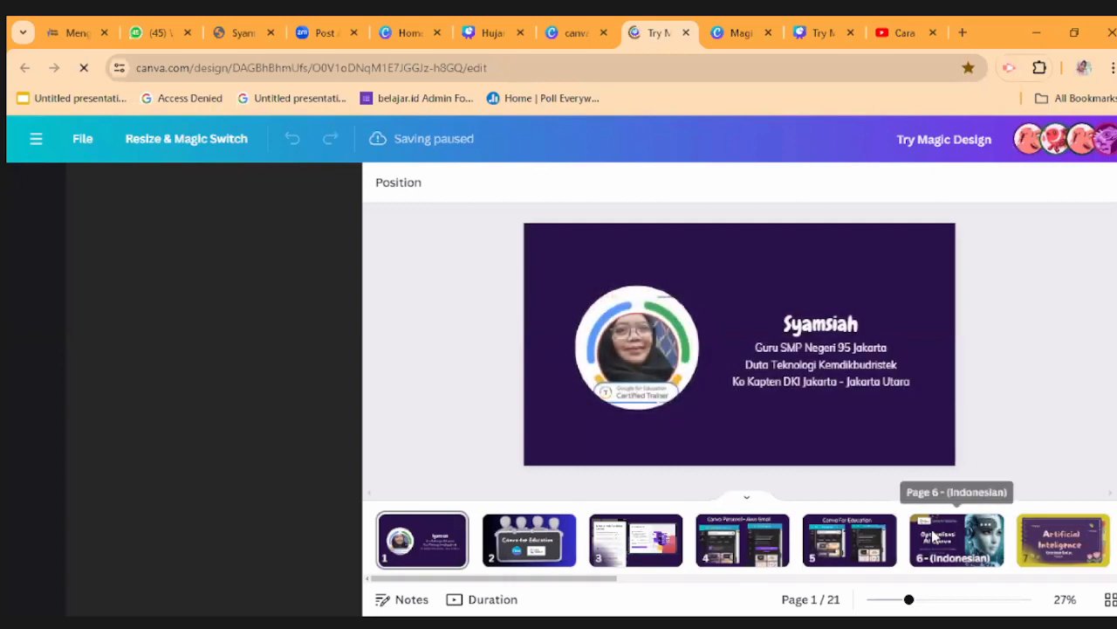
scroll(935, 534, "down", 1)
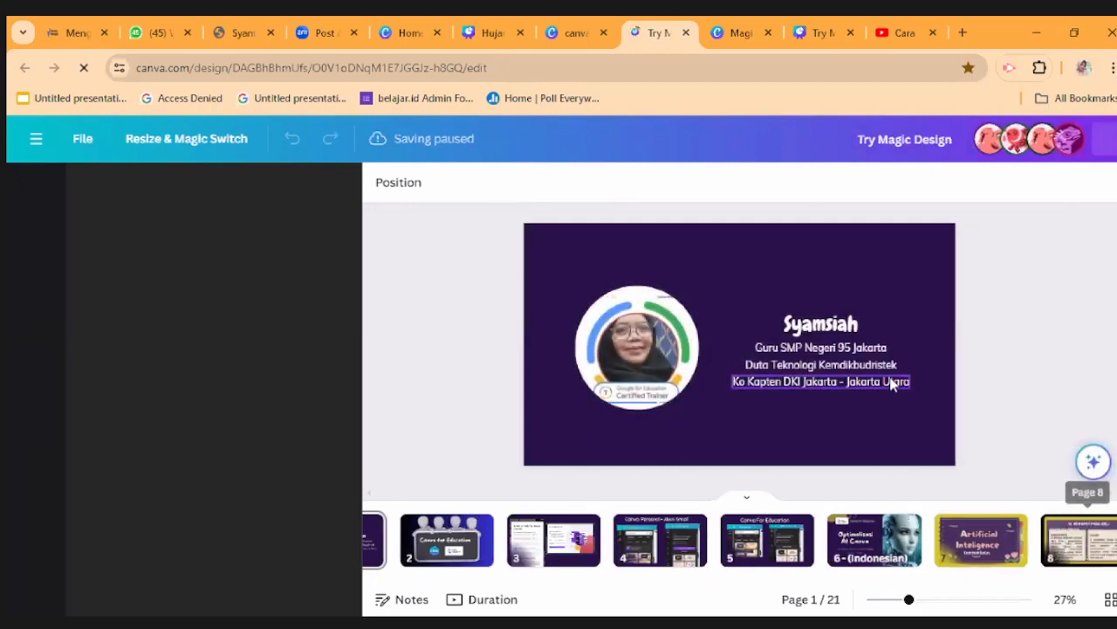
scroll(895, 387, "down", 1)
scroll(974, 419, "down", 1)
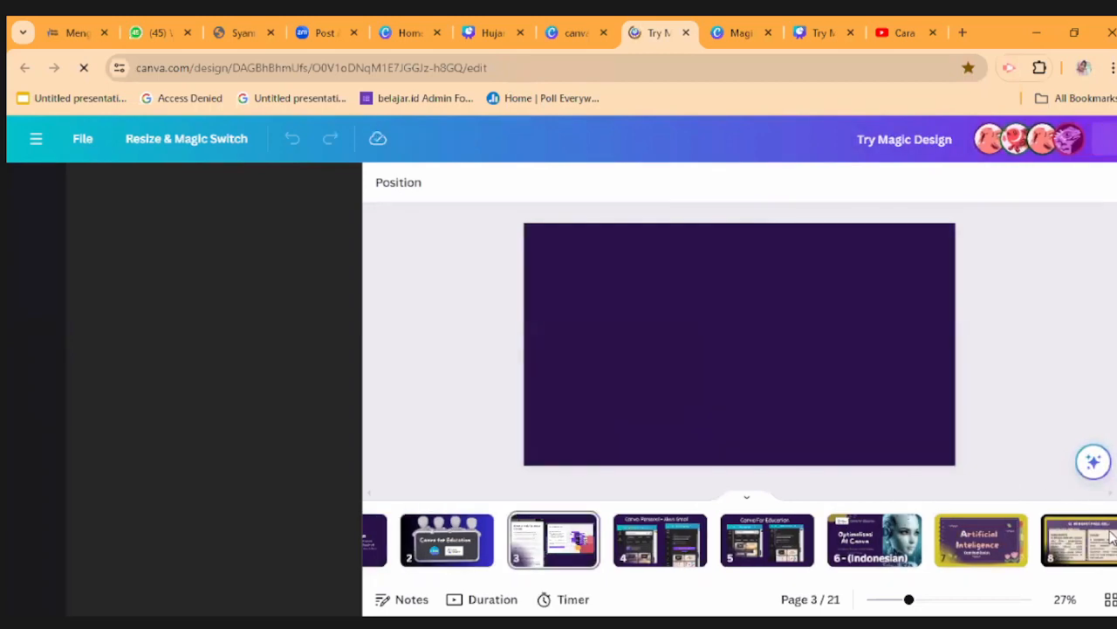
scroll(743, 498, "down", 1)
Hide the page thumbnails and move through the Try Magic Design presentation to its last page, page 21
left_click(746, 494)
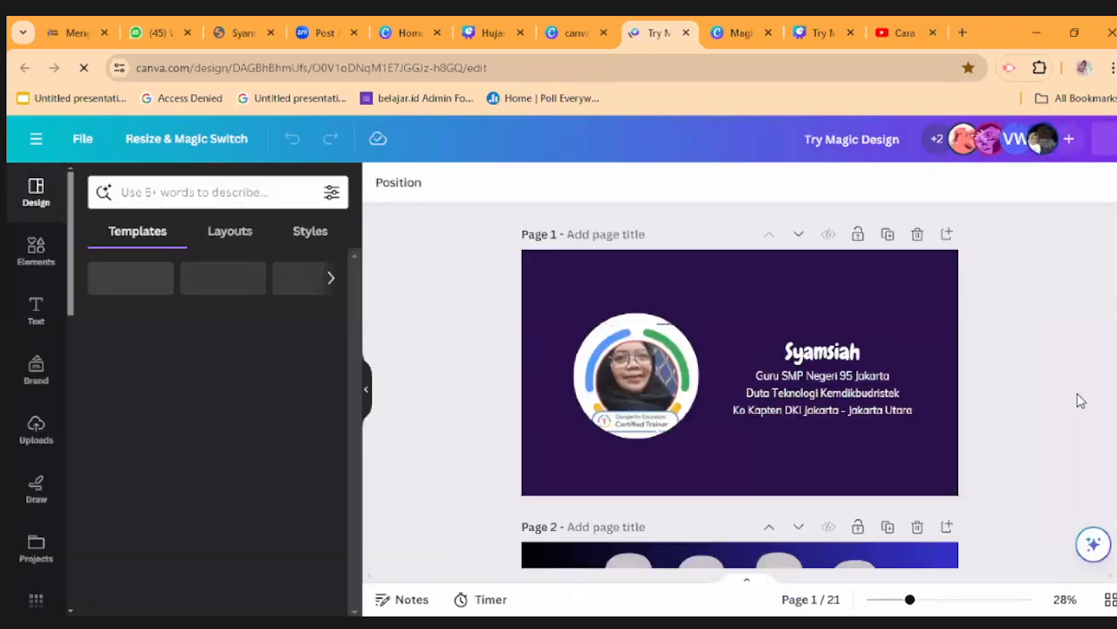
scroll(1018, 417, "down", 4)
scroll(1044, 403, "down", 4)
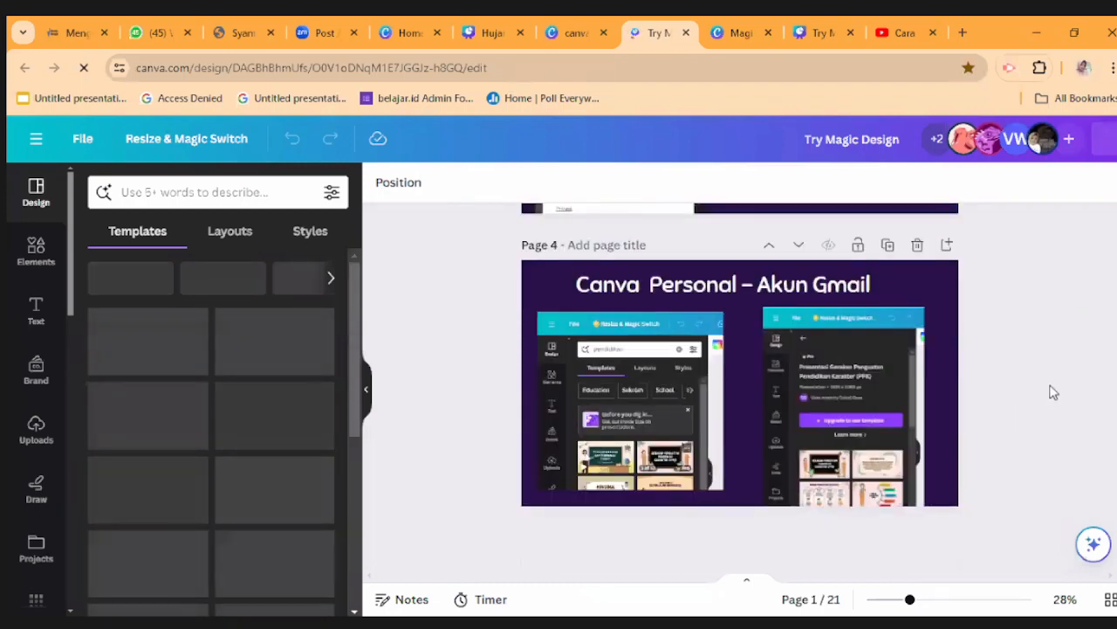
scroll(432, 317, "down", 2)
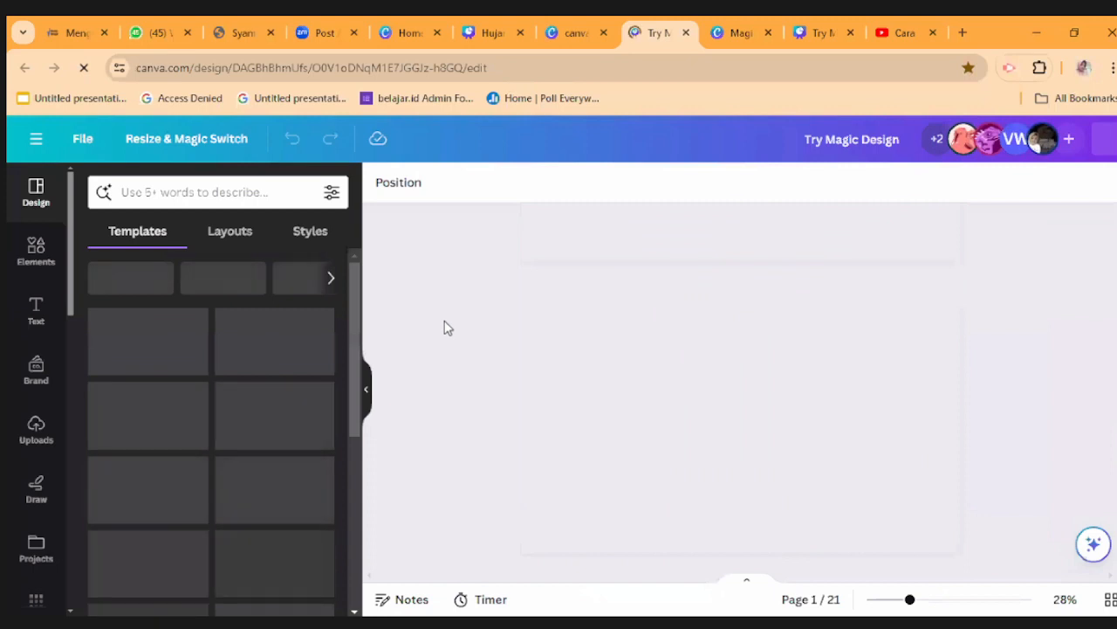
scroll(445, 323, "down", 15)
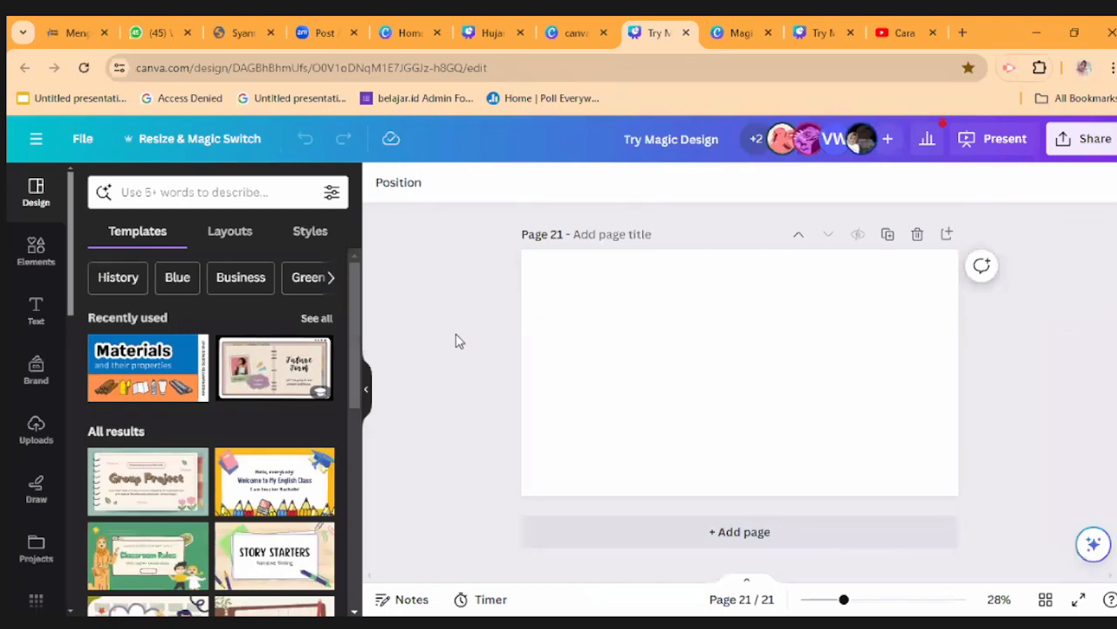
Close the browser tab containing the generated rain presentation
left_click(519, 33)
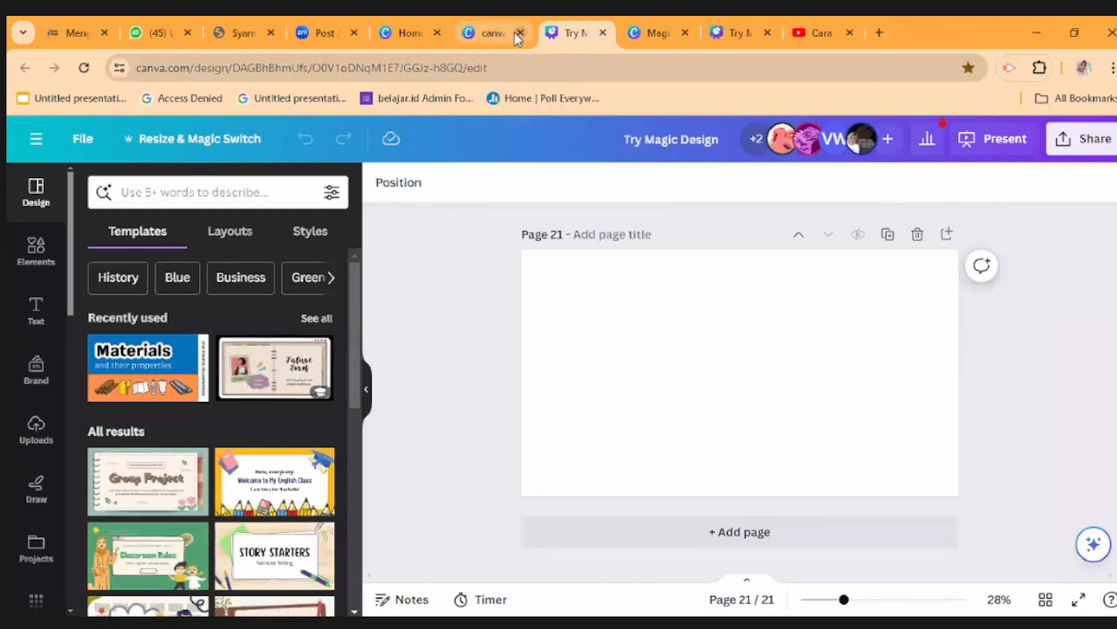
Close the extra Canva browser tab and go back through the Try Magic Design presentation to the Text To Voice page, page 15
left_click(520, 33)
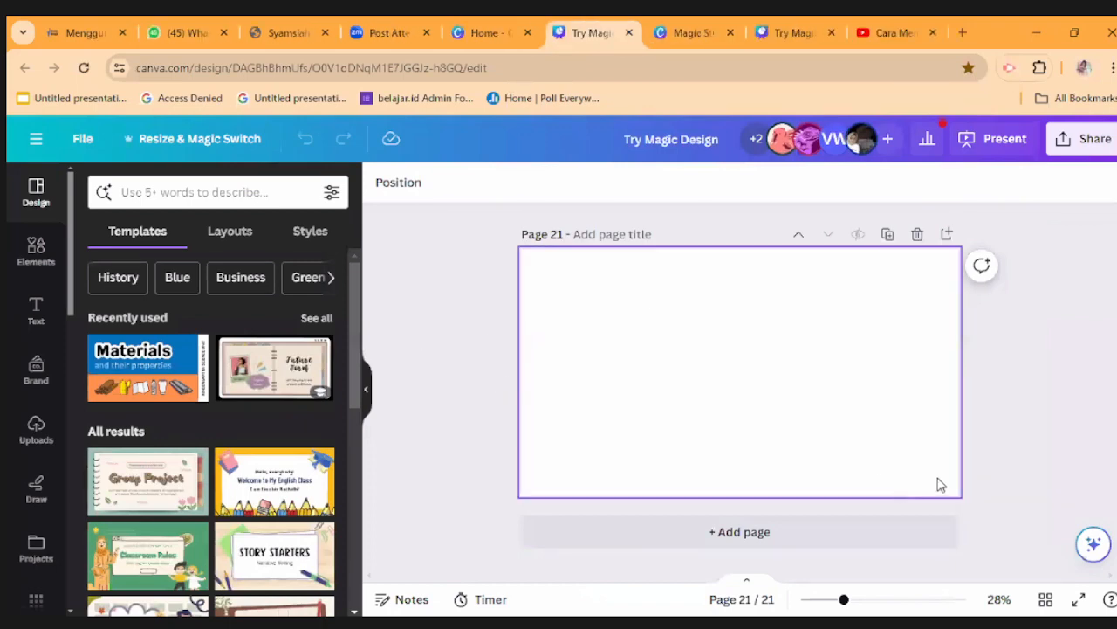
scroll(1034, 429, "up", 3)
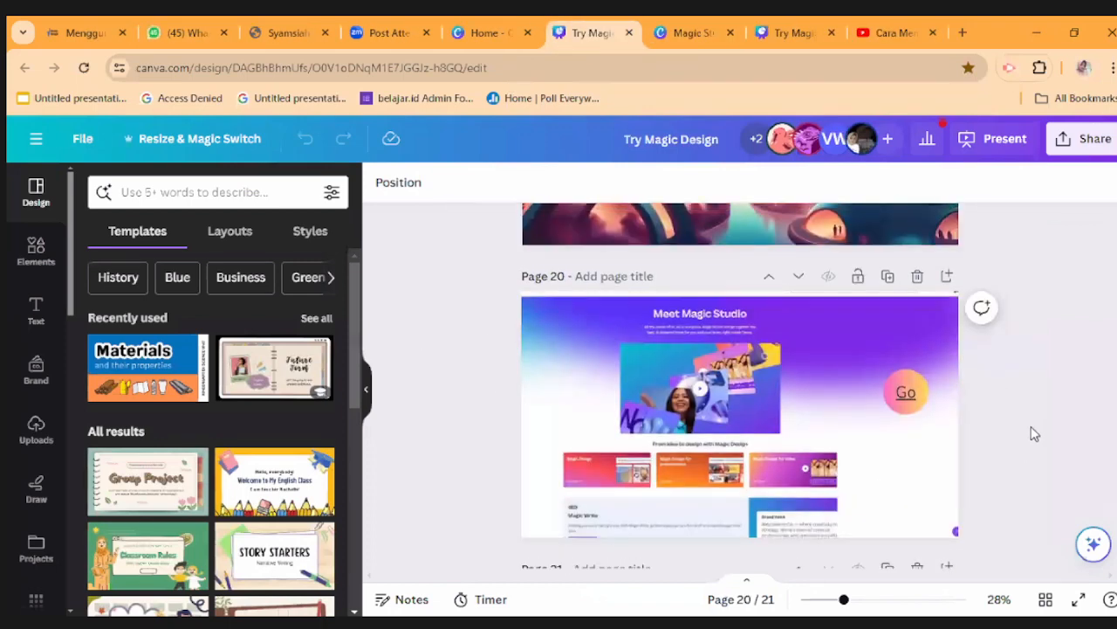
scroll(1033, 431, "up", 5)
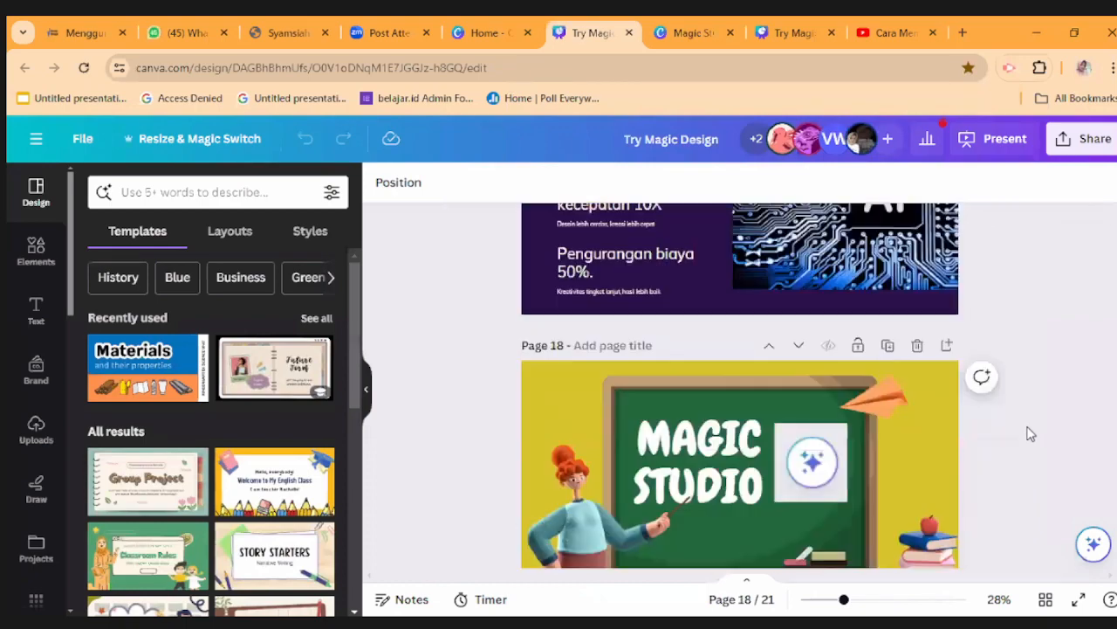
scroll(1025, 431, "up", 3)
scroll(741, 384, "up", 2)
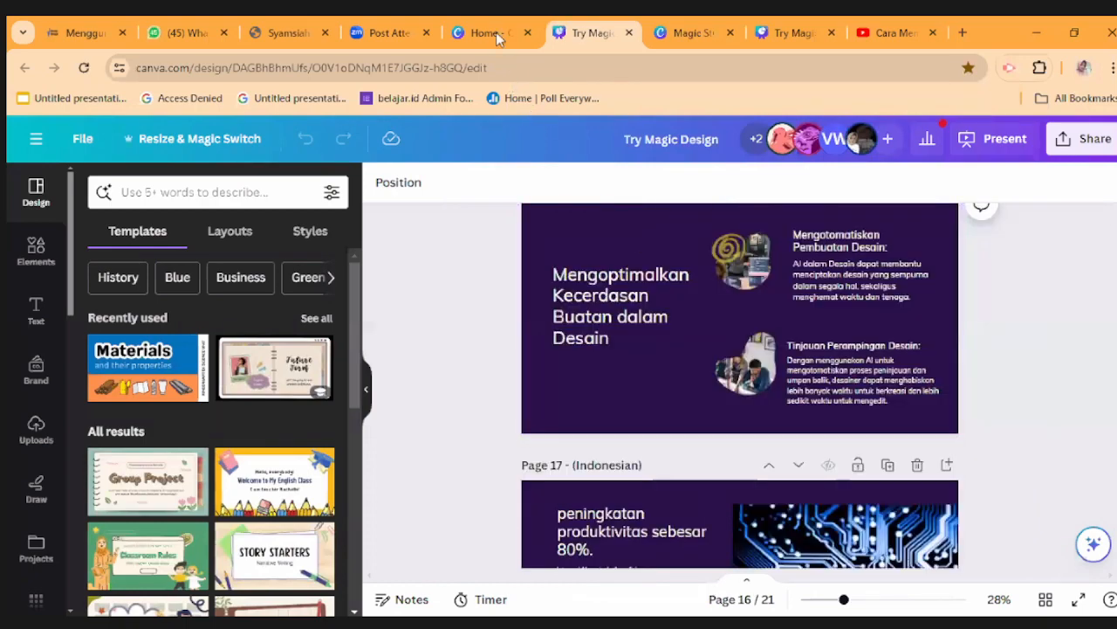
scroll(802, 434, "down", 3)
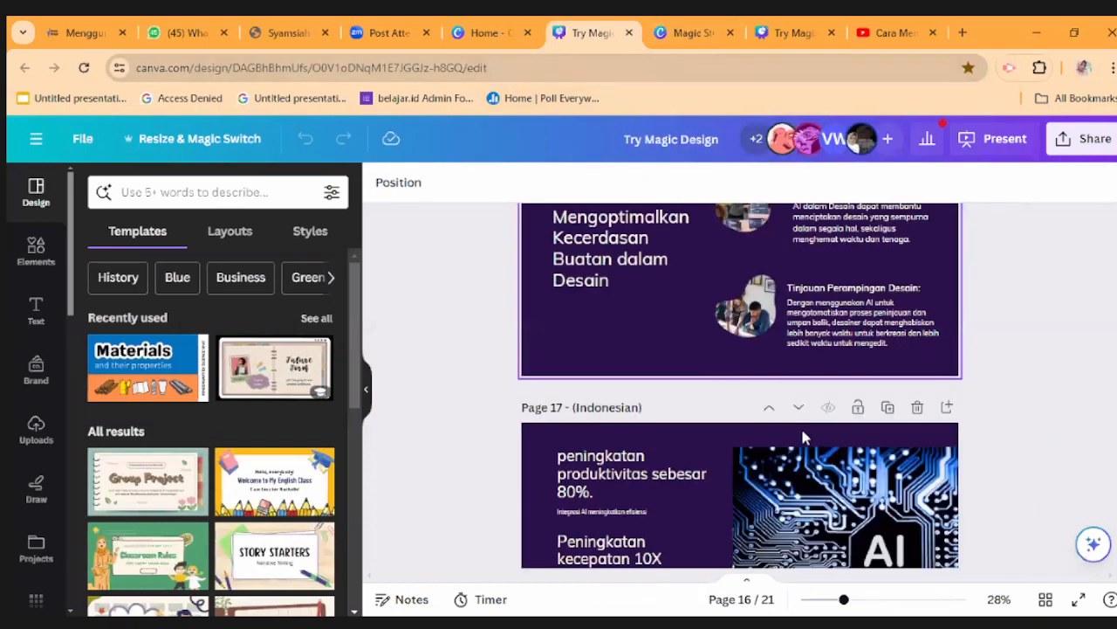
scroll(795, 424, "up", 4)
scroll(714, 406, "up", 5)
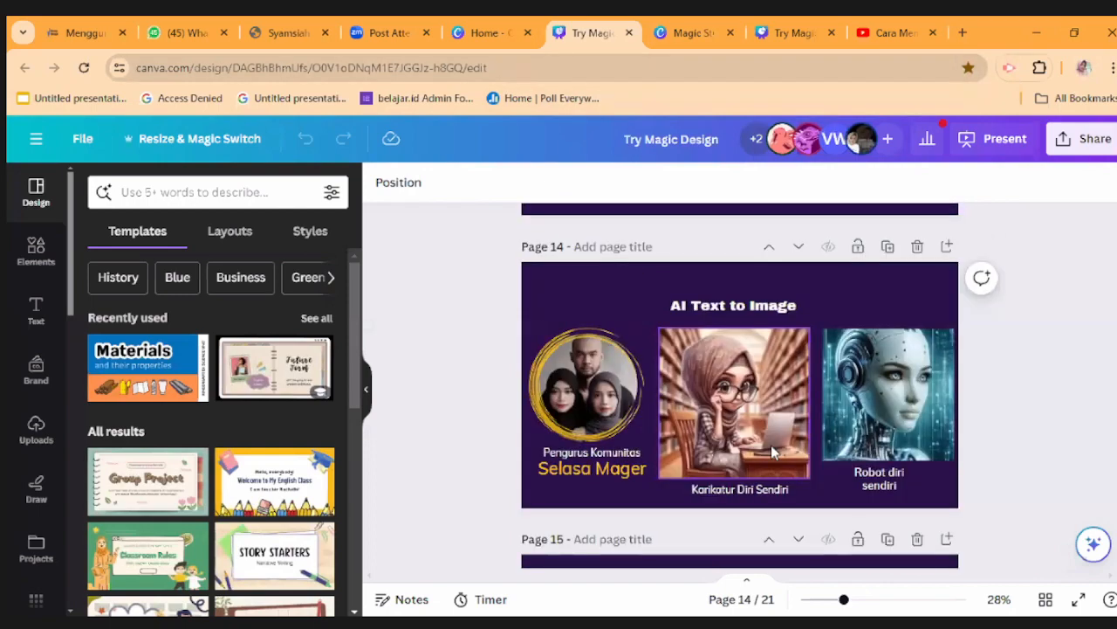
scroll(621, 467, "down", 3)
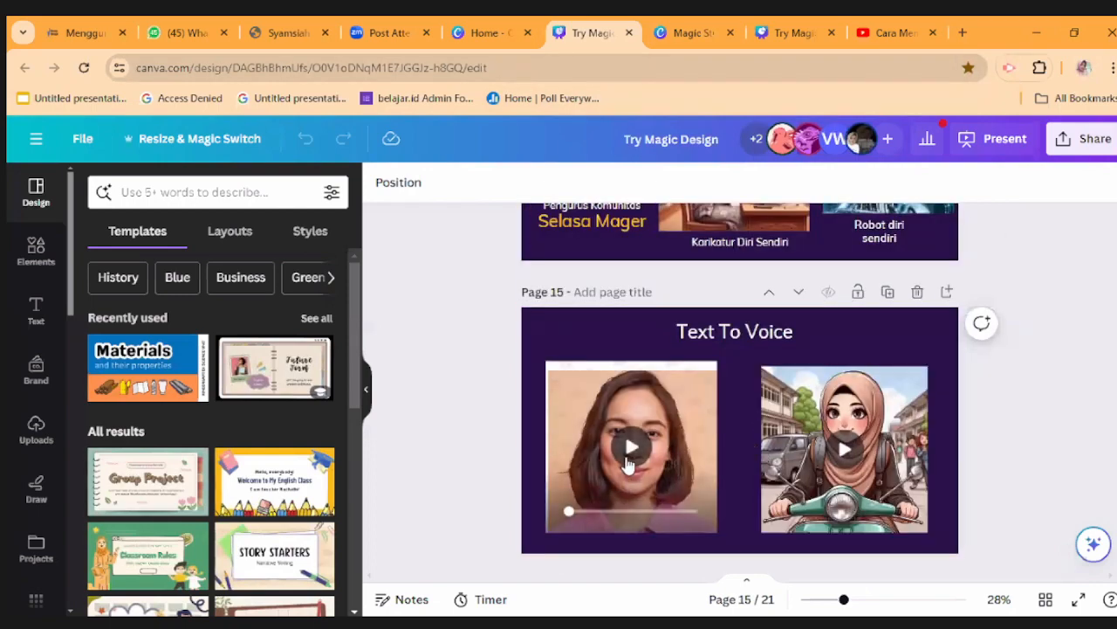
Play both sample videos on the Text To Voice page, first the woman's portrait and second the illustrated scooter rider
left_click(630, 448)
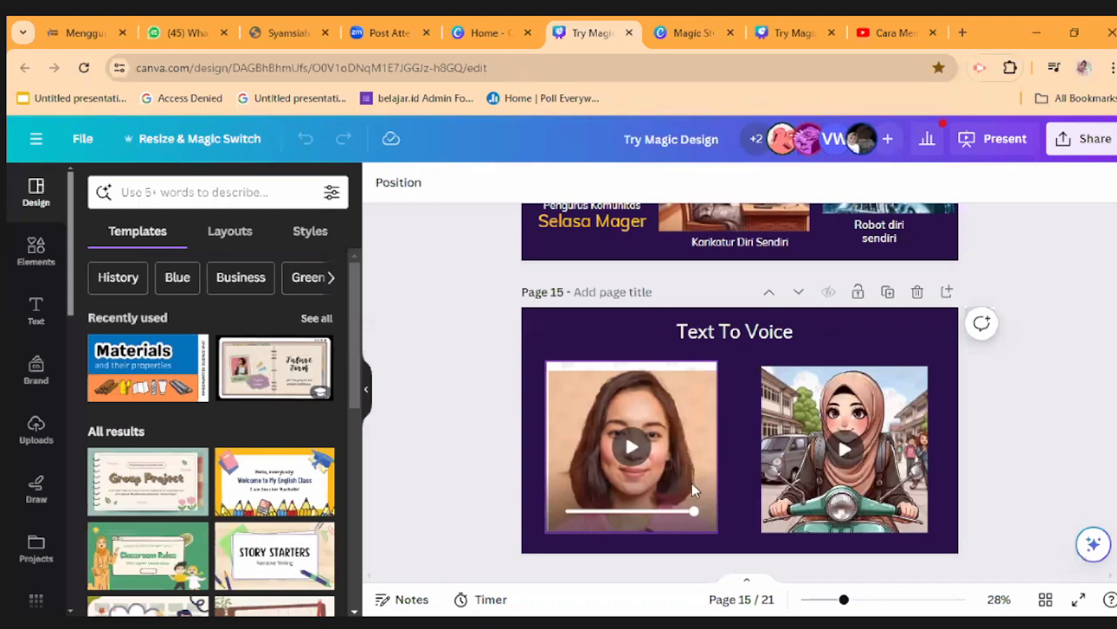
left_click(772, 463)
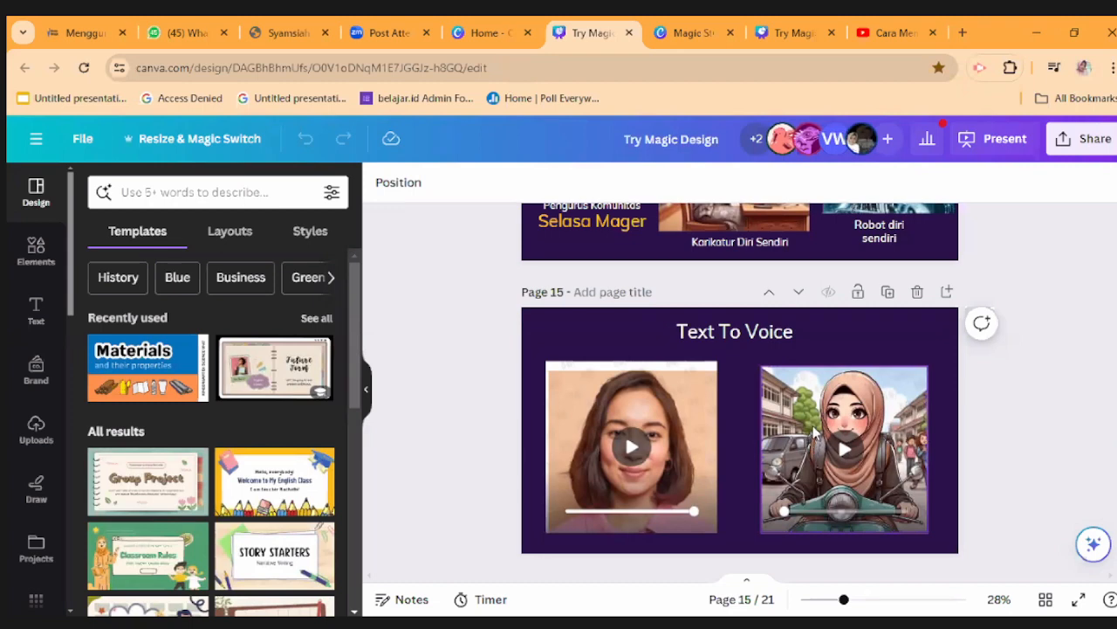
scroll(32, 469, "down", 4)
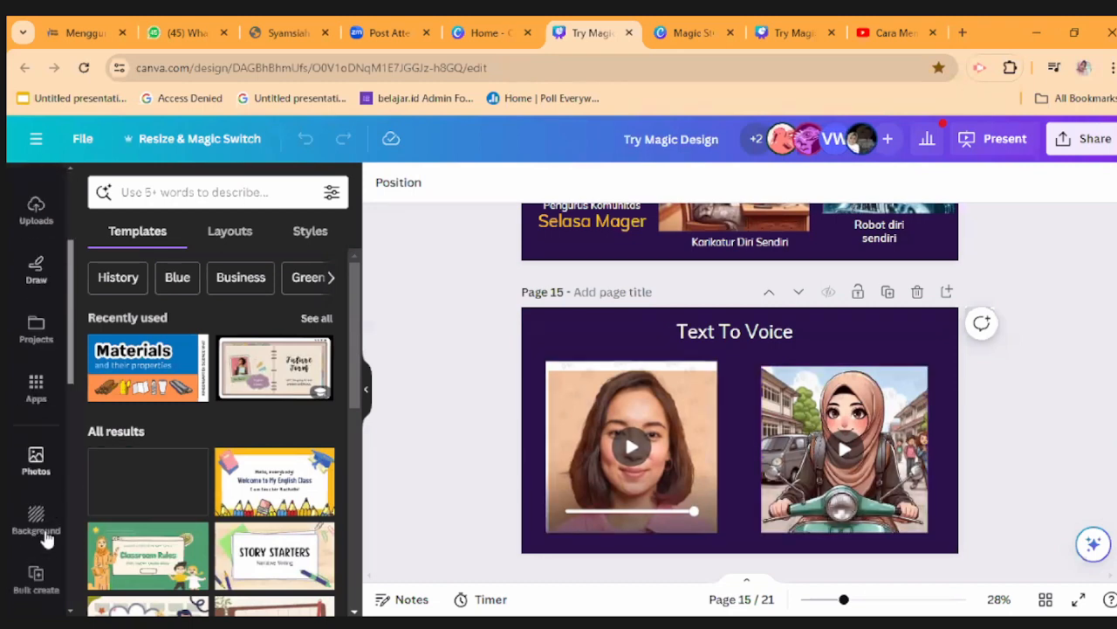
Switch to the open Try Magic Grab presentation and add a new page after page 14
left_click(727, 37)
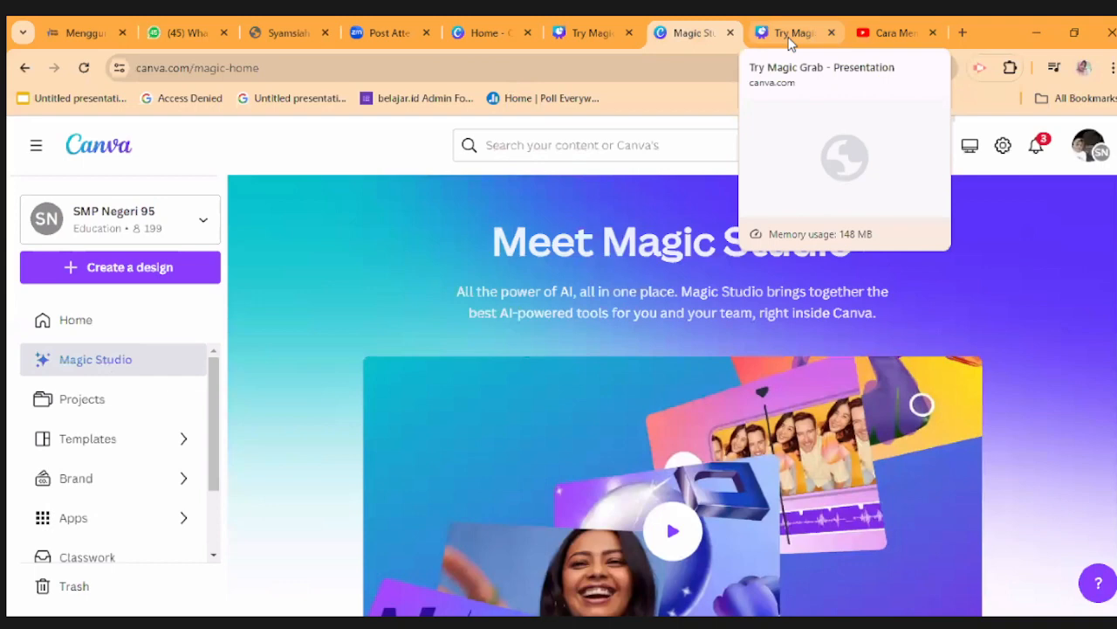
left_click(789, 36)
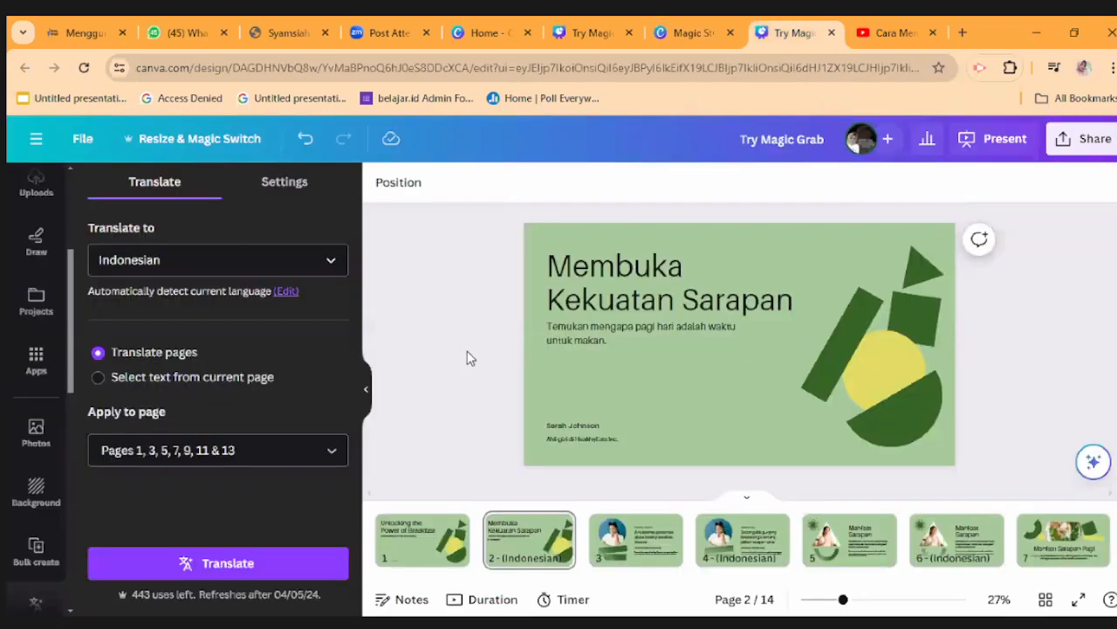
scroll(1082, 537, "right", 8)
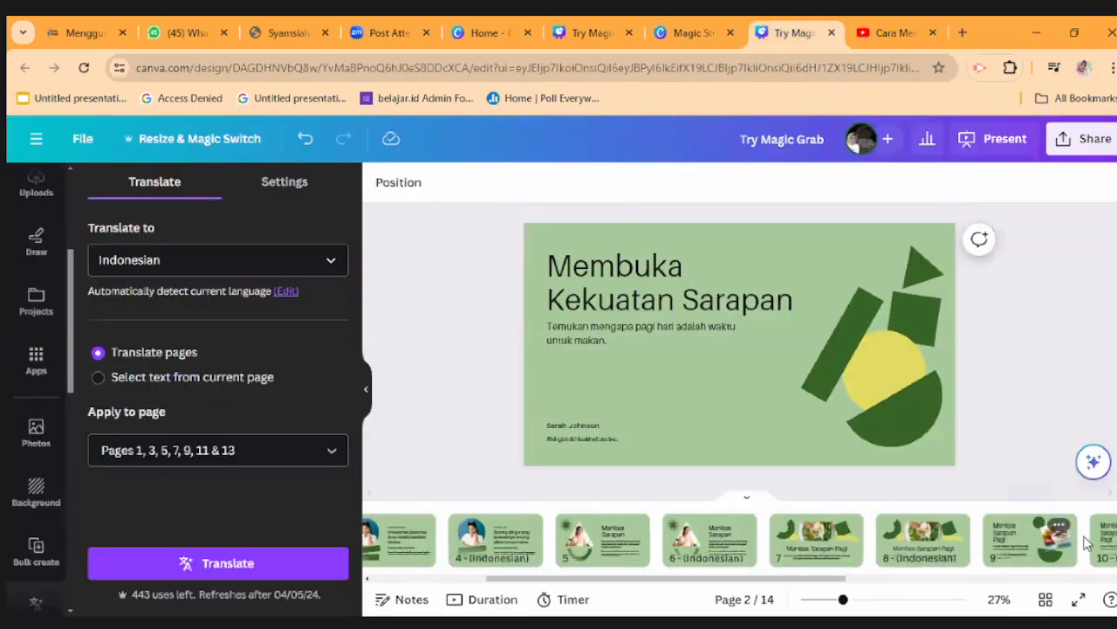
scroll(1090, 537, "right", 3)
left_click(1077, 538)
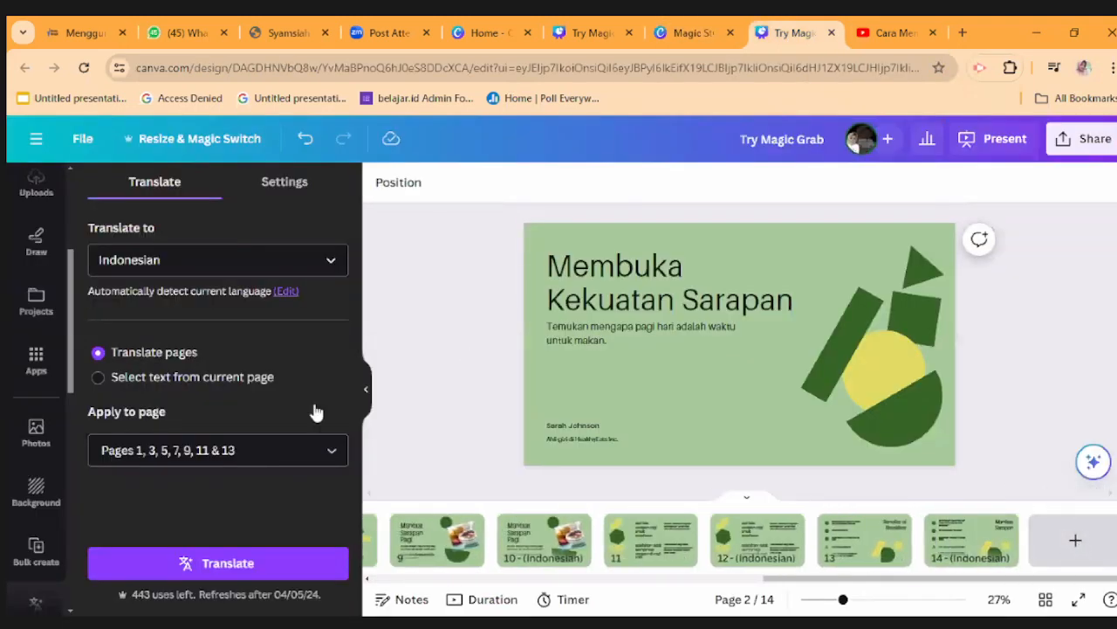
Open the D-ID AI Presenters app and review its presenter, script, voice and style options
scroll(37, 492, "down", 5)
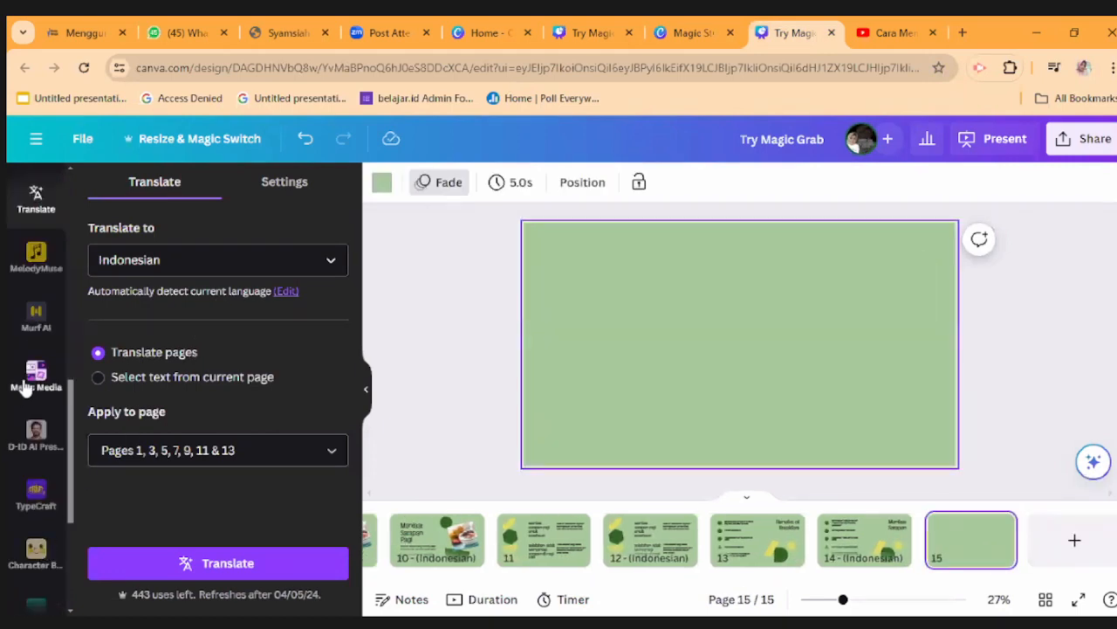
scroll(37, 384, "up", 2)
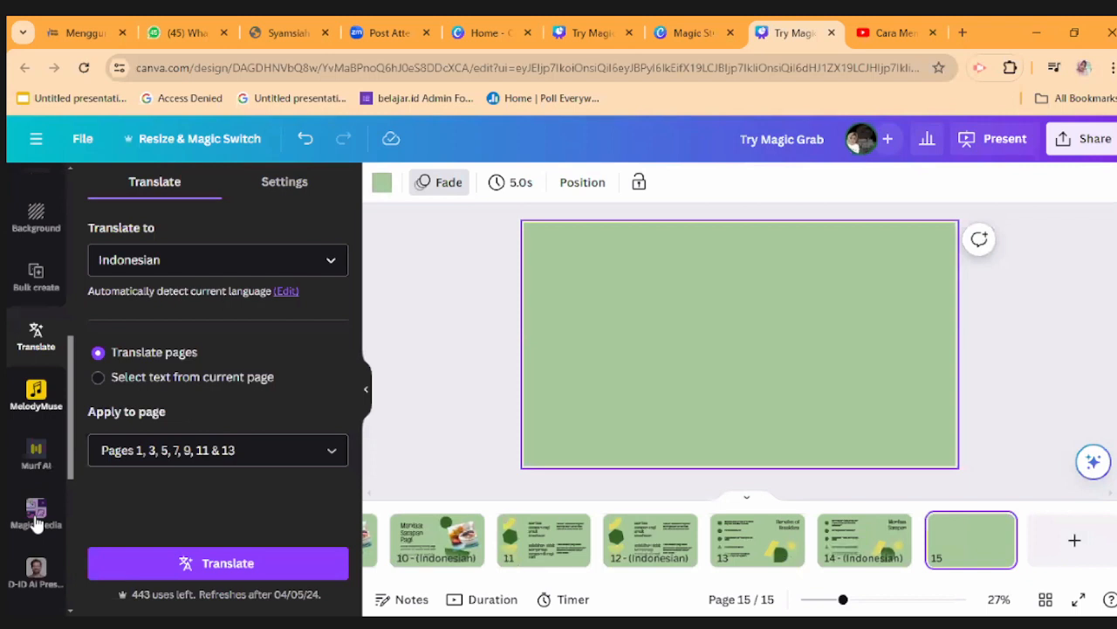
scroll(35, 522, "down", 3)
left_click(37, 347)
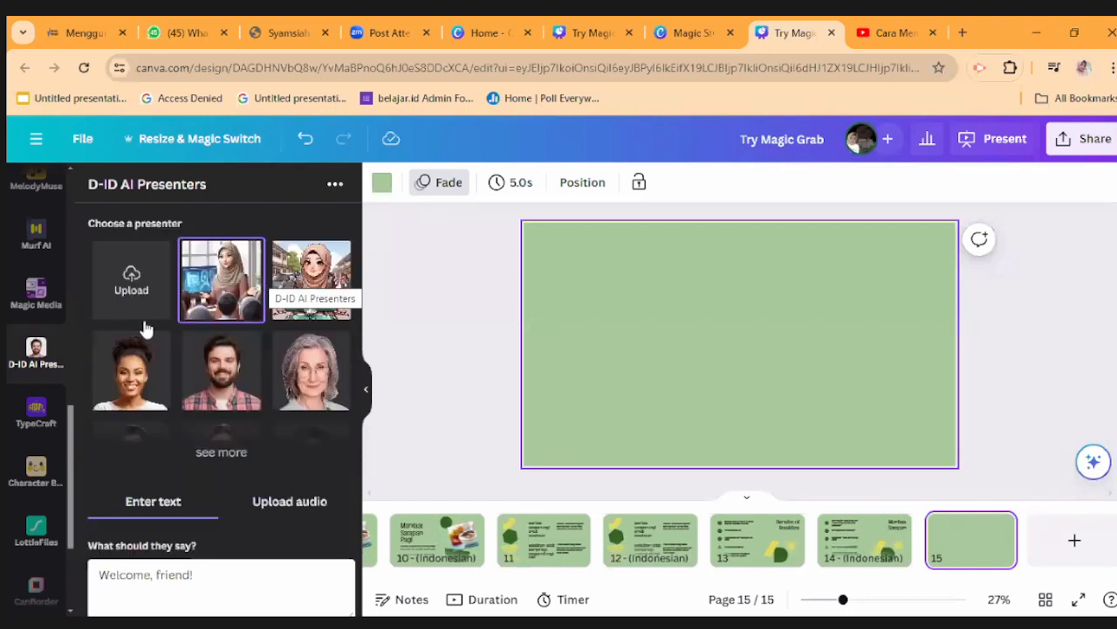
scroll(218, 403, "down", 5)
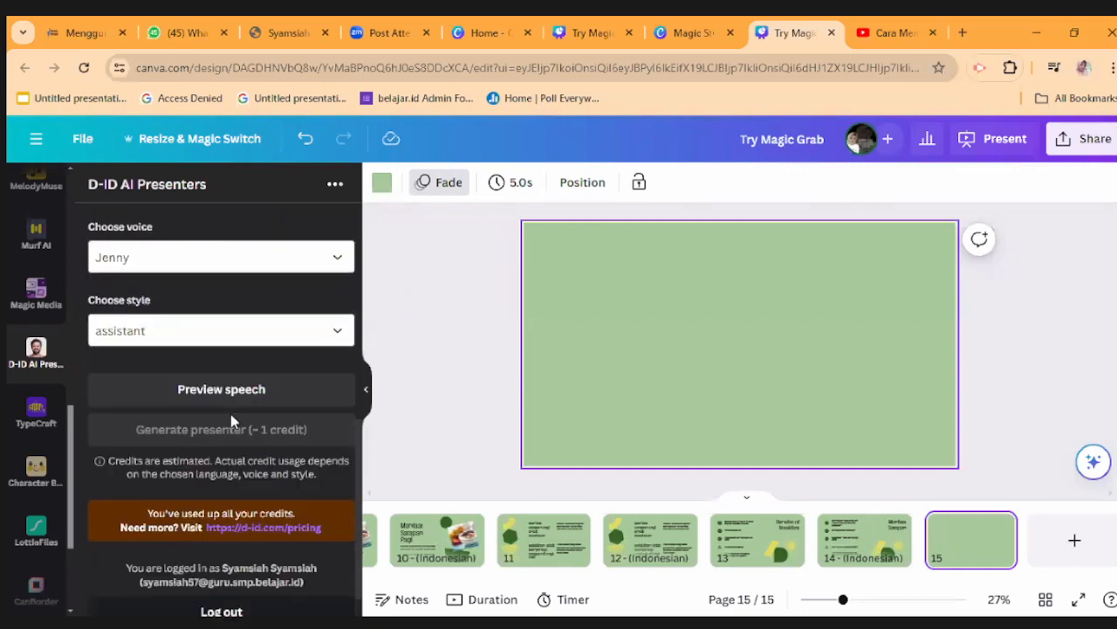
scroll(232, 415, "up", 3)
scroll(183, 354, "up", 3)
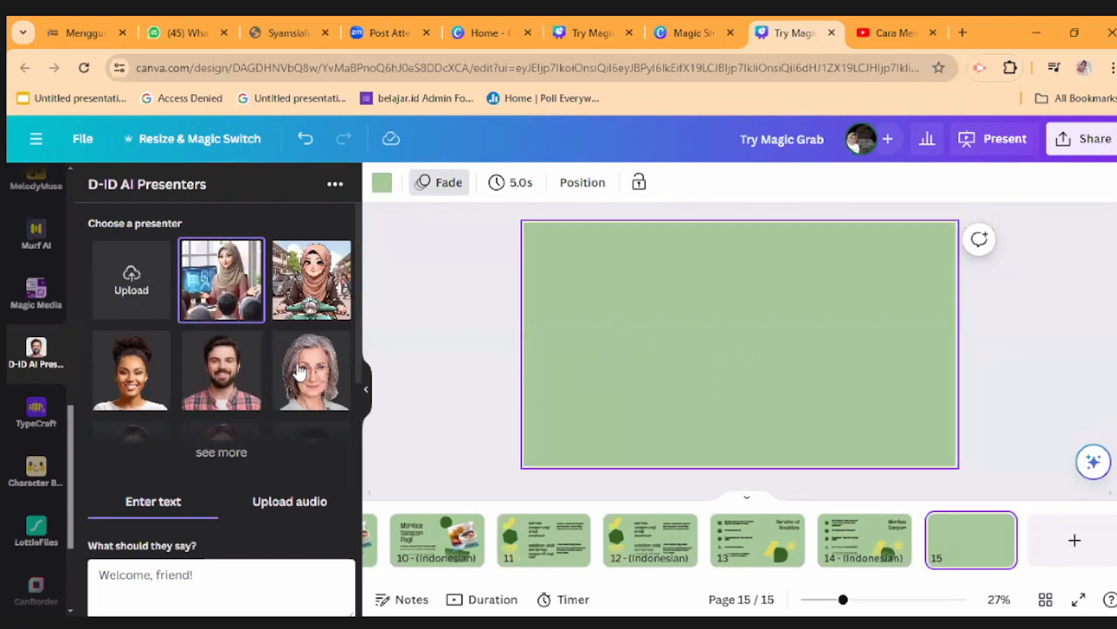
scroll(244, 434, "down", 5)
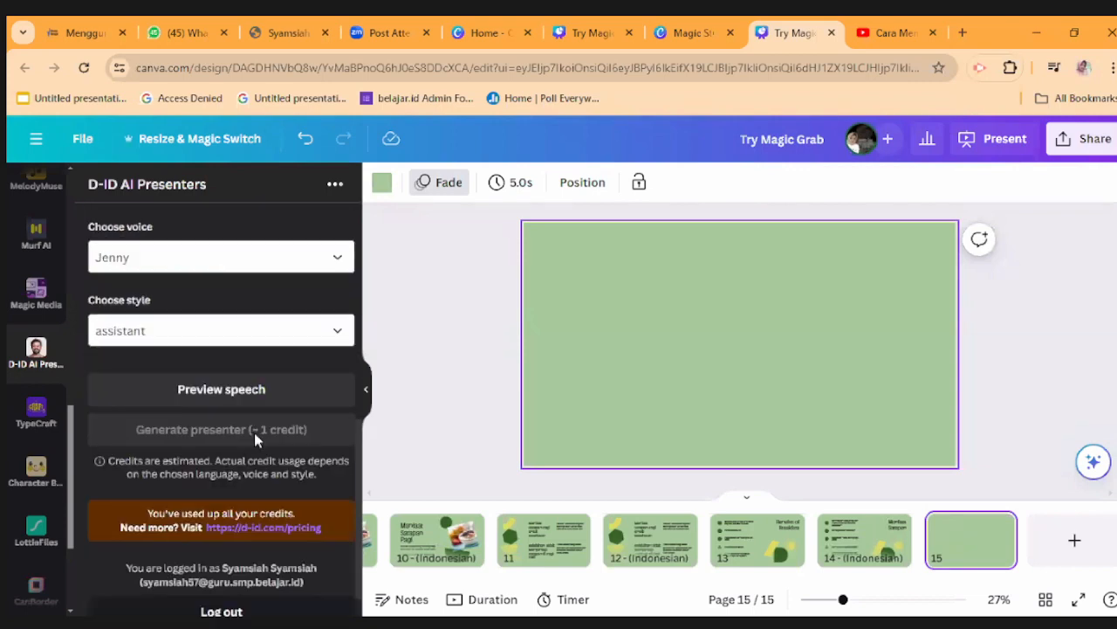
scroll(258, 429, "up", 5)
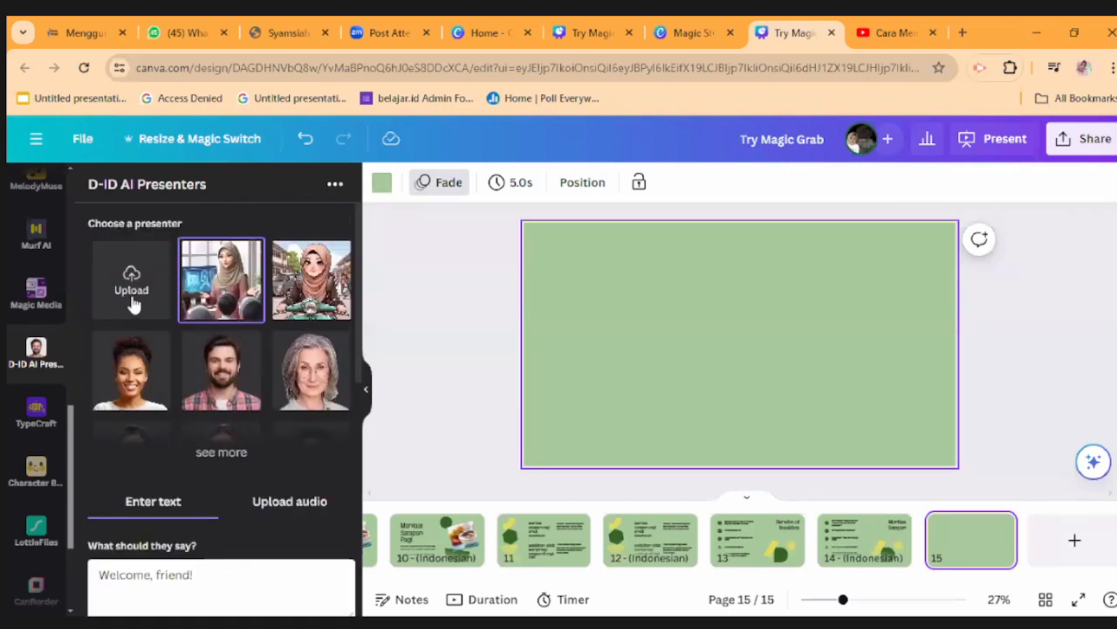
Choose the illustrated scooter rider as presenter and replace the script with "Selamat datang di webinar seri 1 dki jakarta"
scroll(200, 454, "down", 3)
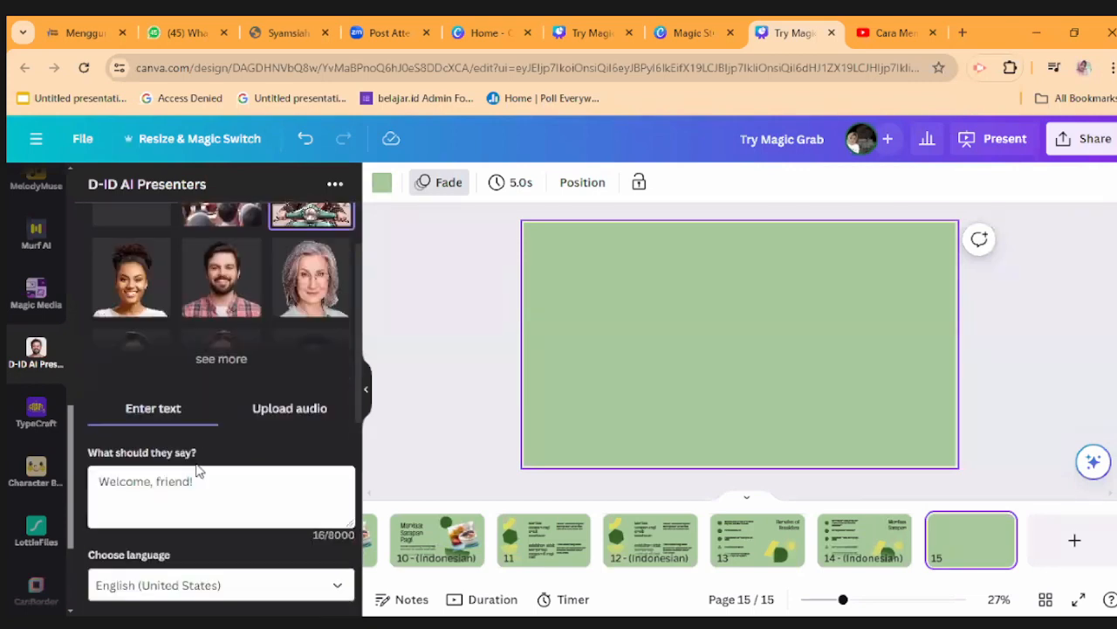
left_click(250, 245)
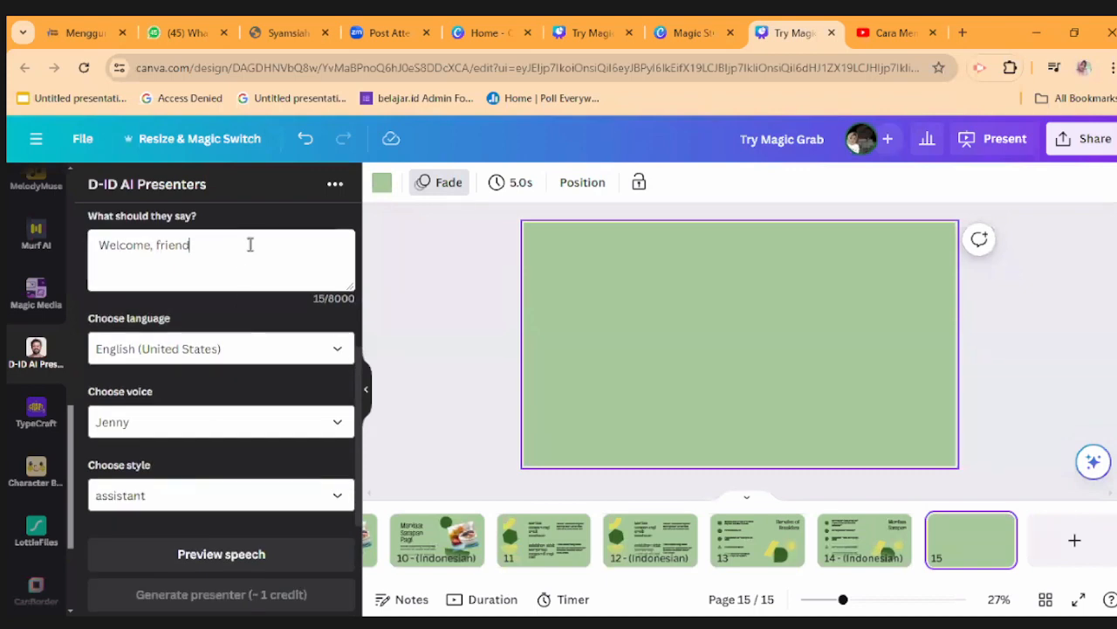
key("BackSpace")
key("BackSpace")
key("BackSpace")
key("BackSpace")
key("BackSpace")
key("BackSpace")
key("BackSpace")
key("BackSpace")
key("BackSpace")
key("BackSpace")
key("BackSpace")
key("BackSpace")
key("BackSpace")
key("BackSpace")
key("BackSpace")
key("BackSpace")
type("Se")
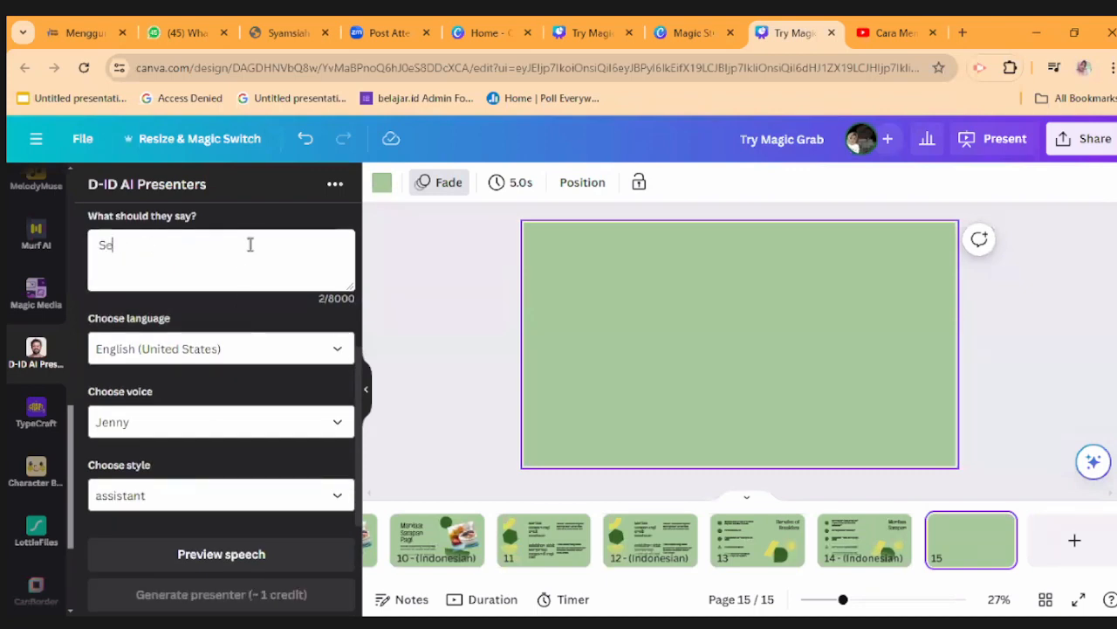
type("lamat datang ")
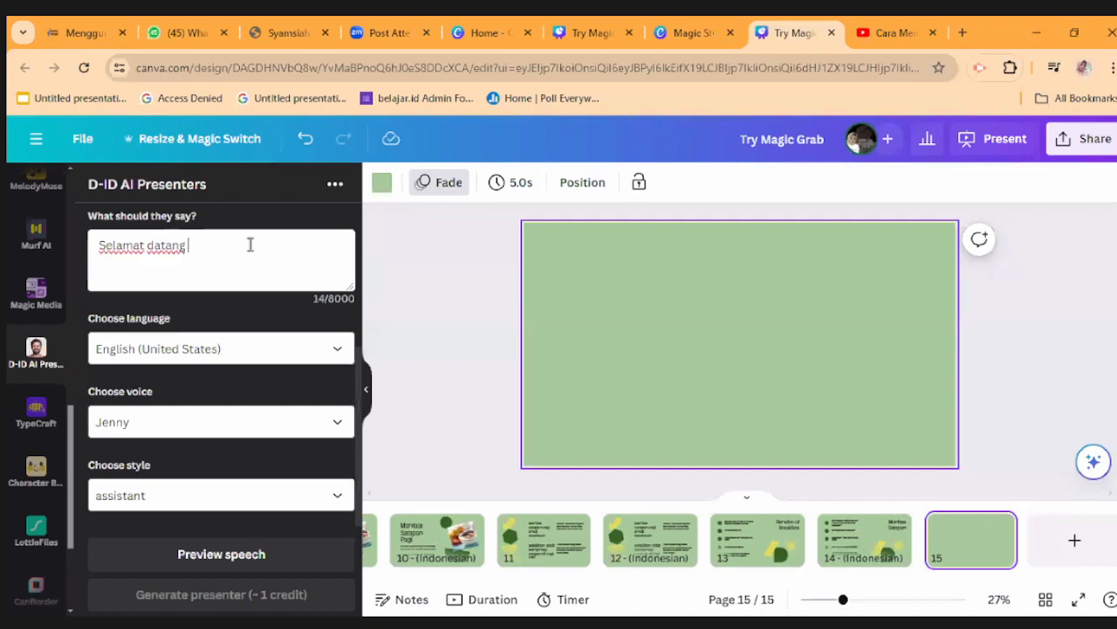
type(" di webinar")
type(" ini")
key("BackSpace")
type("seri 1 dki jakarta")
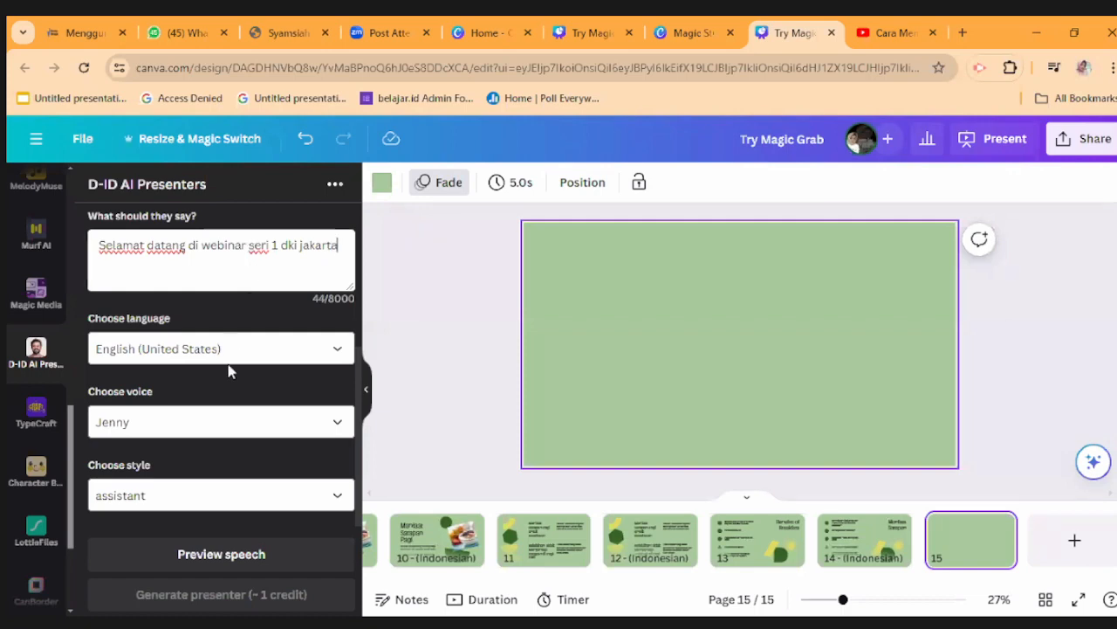
Play the speech preview of the webinar welcome script
scroll(228, 374, "down", 3)
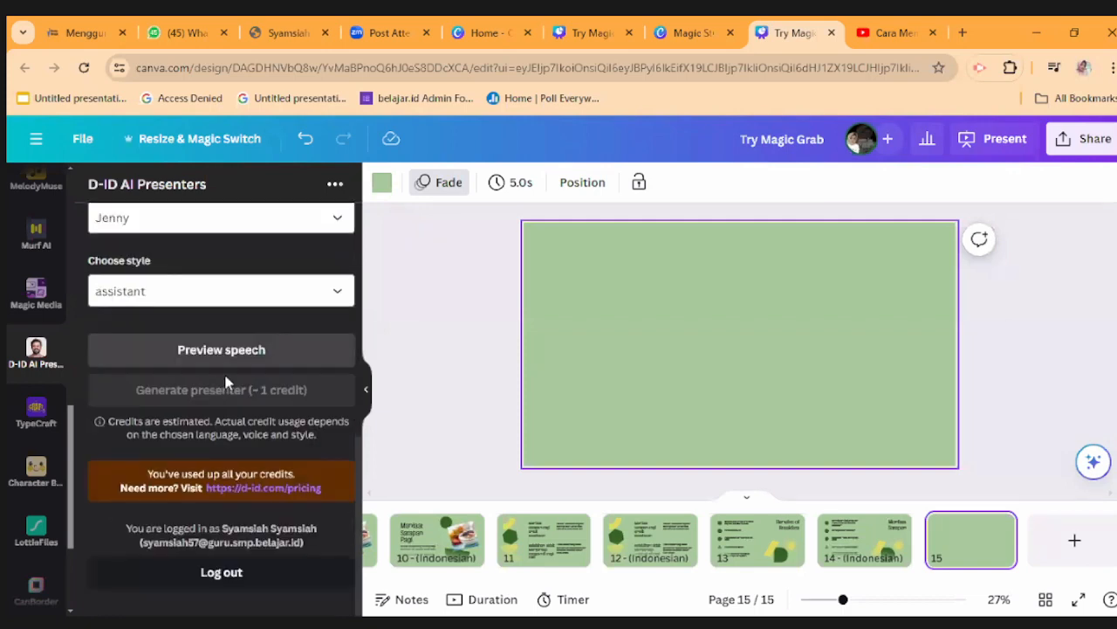
left_click(232, 354)
left_click(244, 364)
Examine the D-ID script, language, voice and style settings, the credit and account information, and the presenter choices
scroll(261, 367, "up", 5)
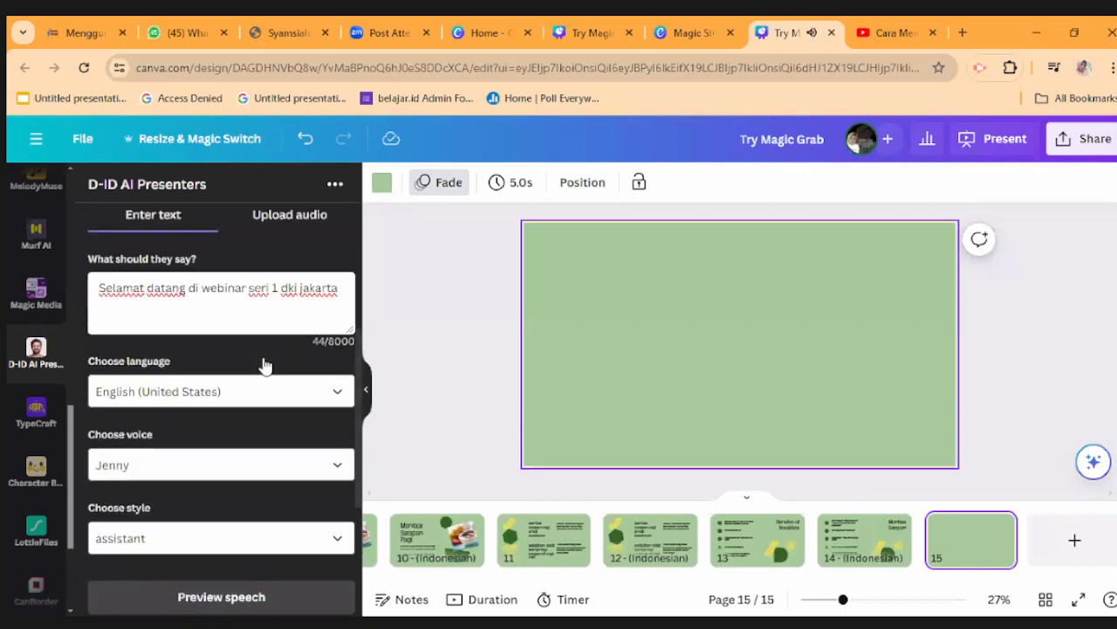
scroll(253, 380, "down", 4)
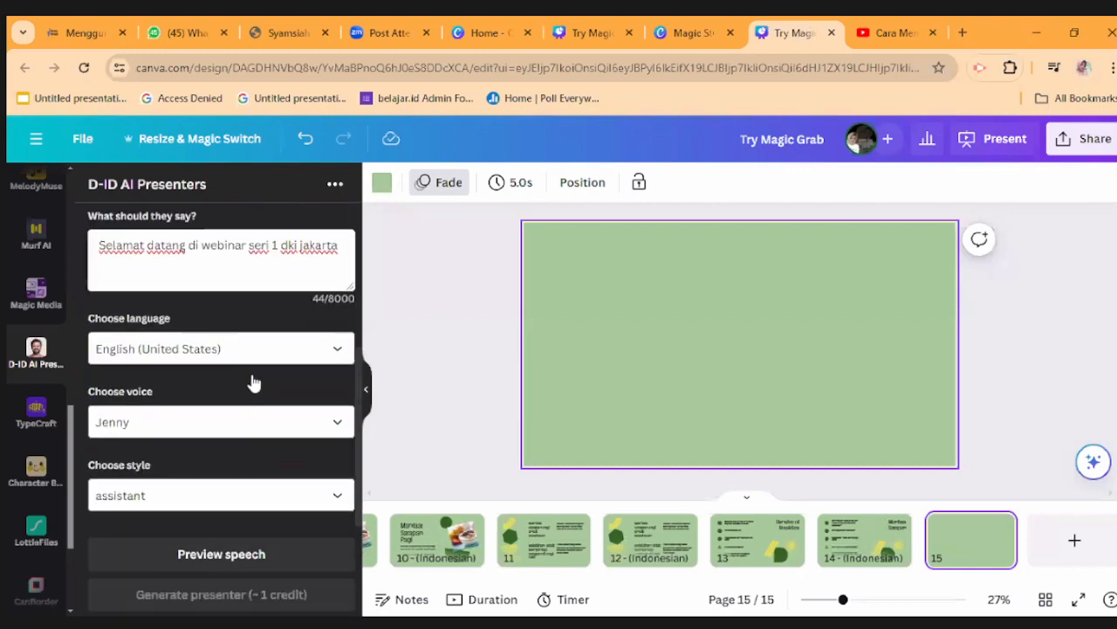
scroll(253, 381, "up", 2)
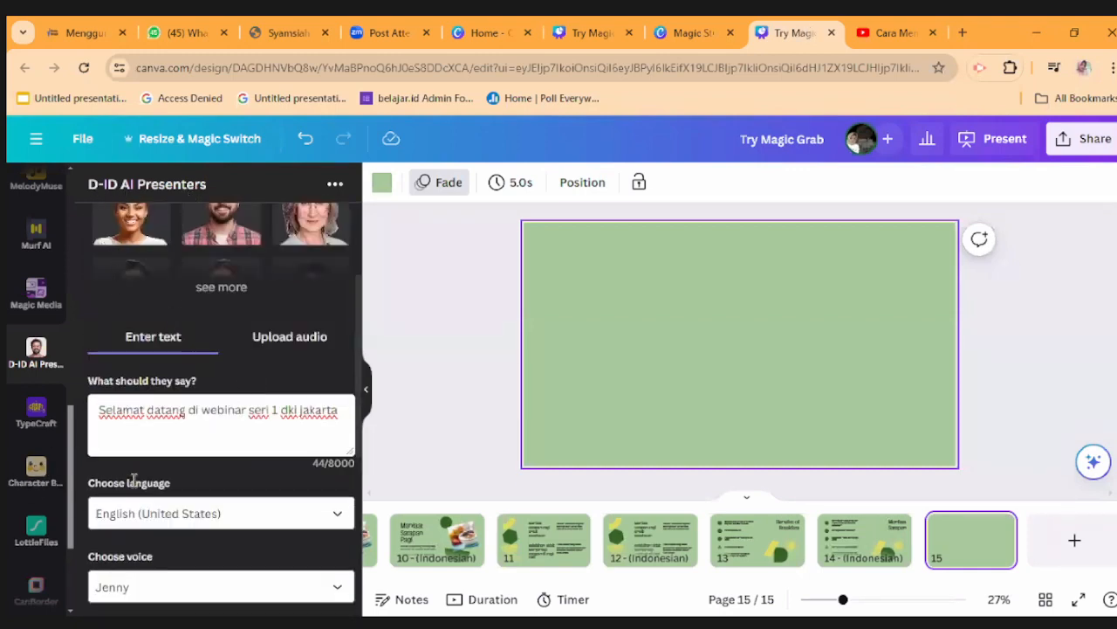
scroll(202, 424, "down", 2)
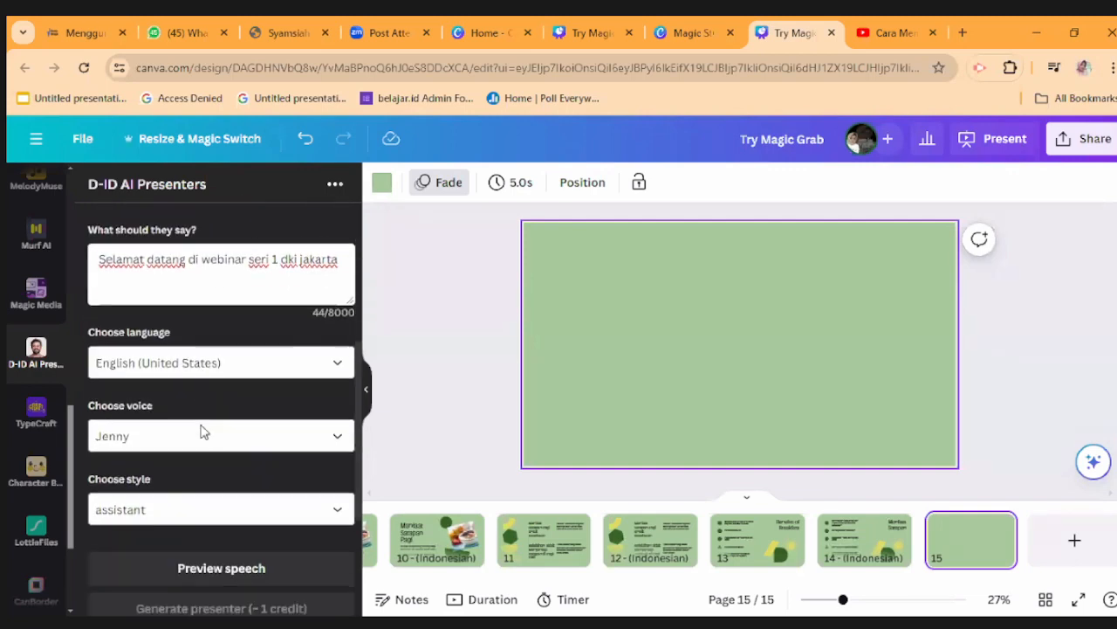
scroll(201, 433, "down", 2)
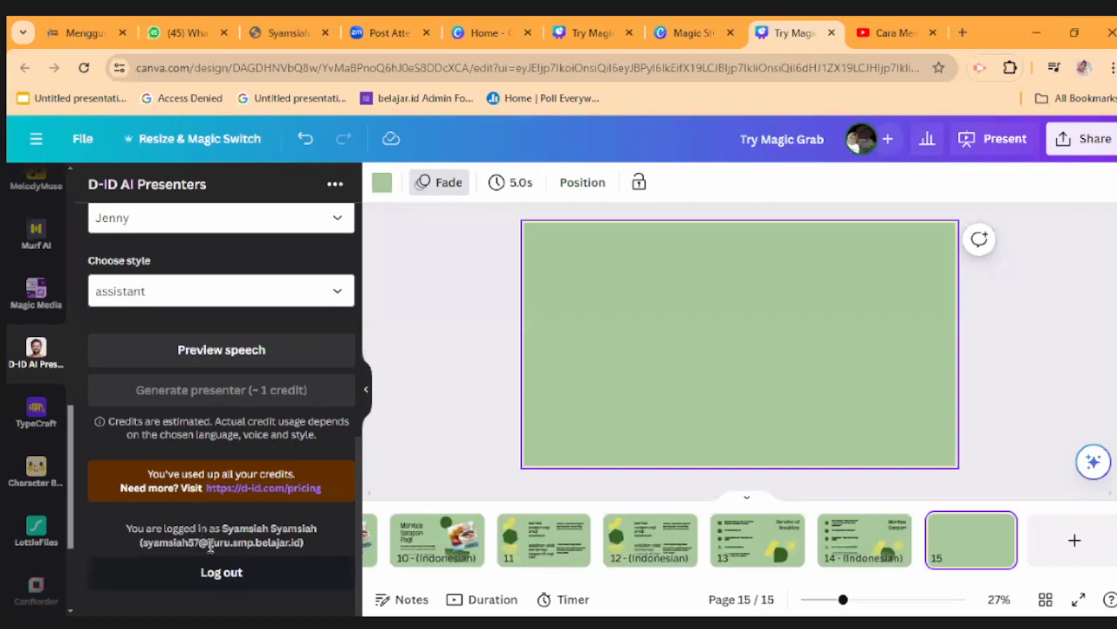
scroll(274, 439, "up", 1)
scroll(259, 428, "up", 2)
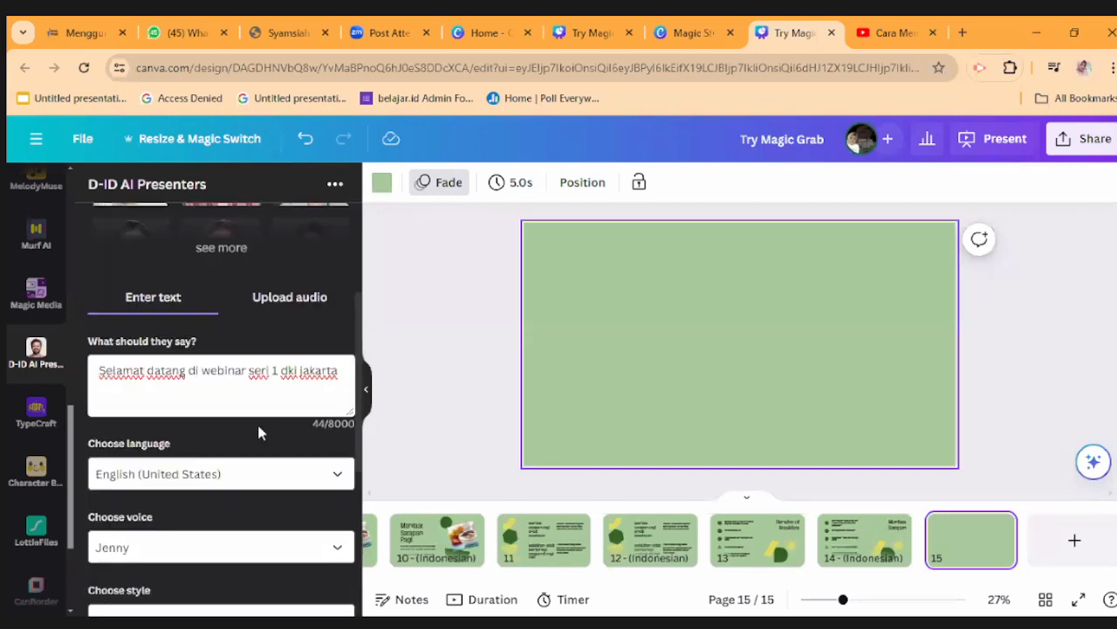
scroll(259, 429, "up", 2)
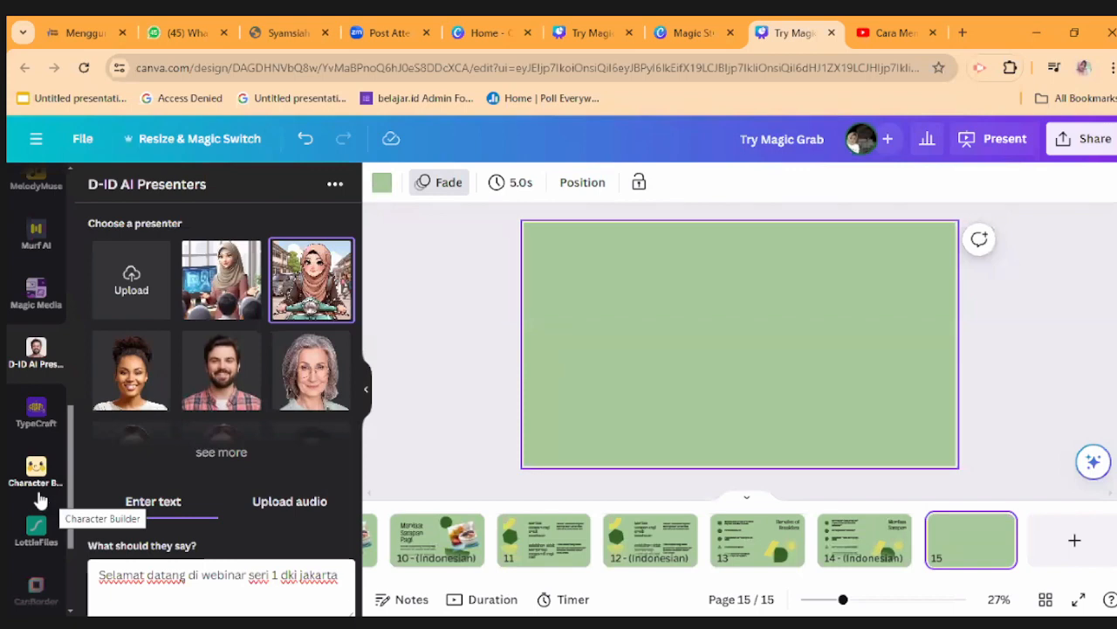
Open the Magic Media app for generating images
scroll(48, 389, "up", 1)
left_click(38, 375)
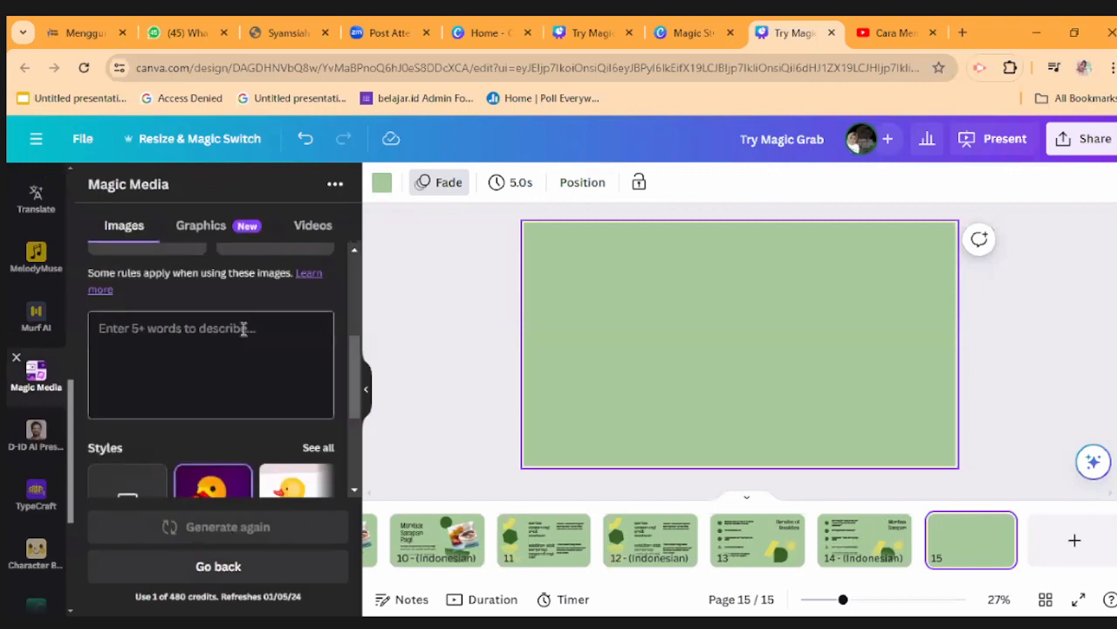
Enter the image description "Wanita muda memakai jilbab berwarna coklat menghadap ke depan." as the Magic Media prompt
type("W")
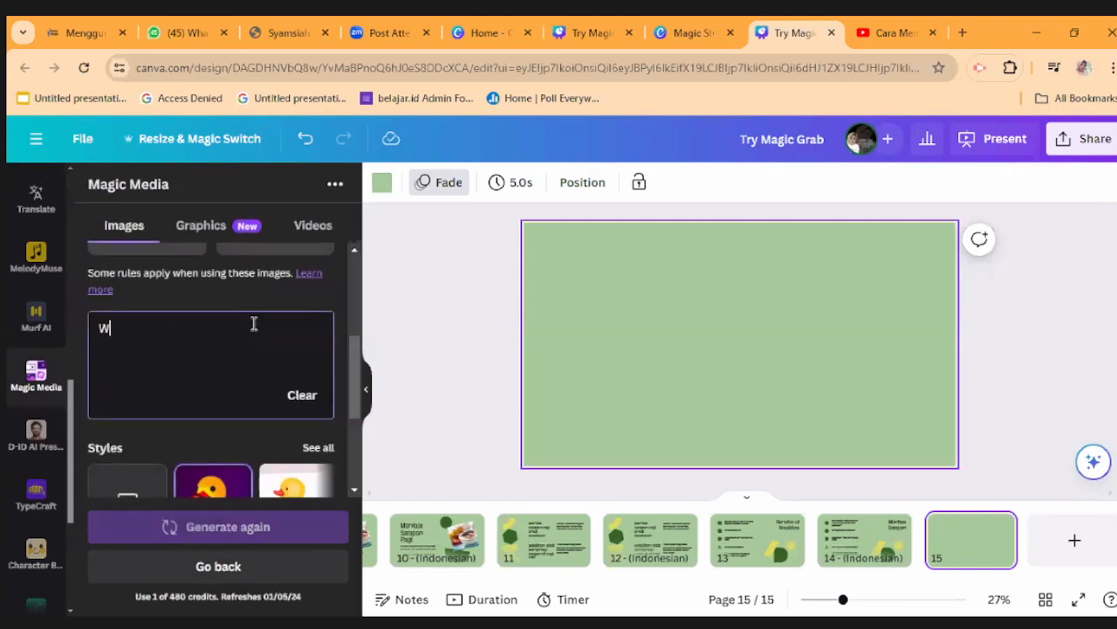
type("anita ca")
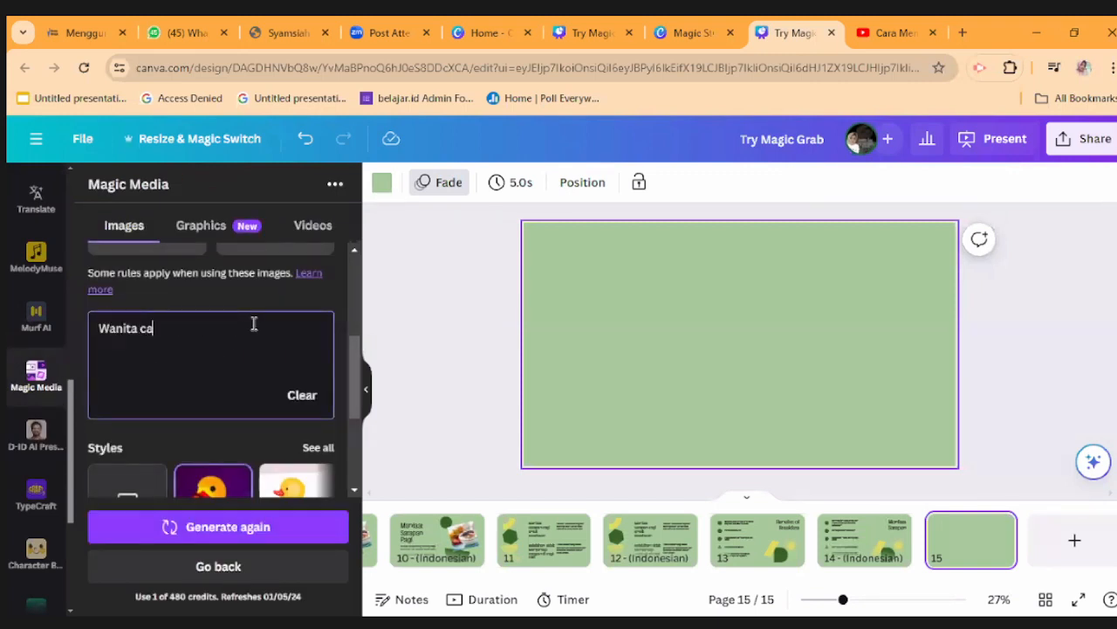
key("BackSpace")
key("BackSpace")
type("muda berpakai")
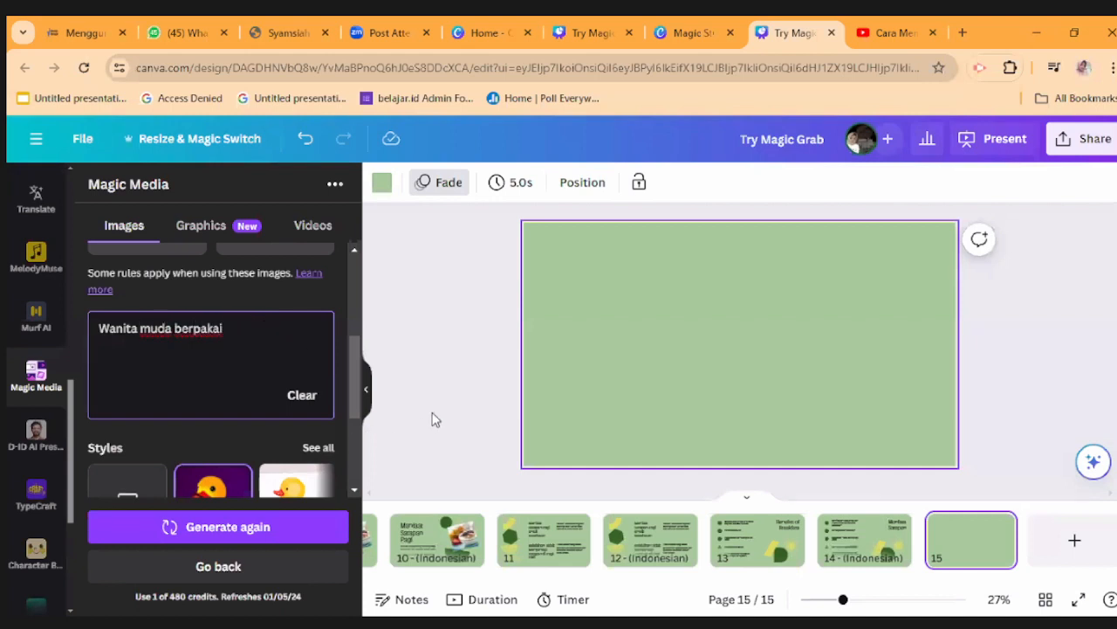
key("BackSpace")
key("BackSpace")
key("BackSpace")
key("BackSpace")
key("BackSpace")
key("BackSpace")
key("BackSpace")
key("BackSpace")
type("memakai jilb")
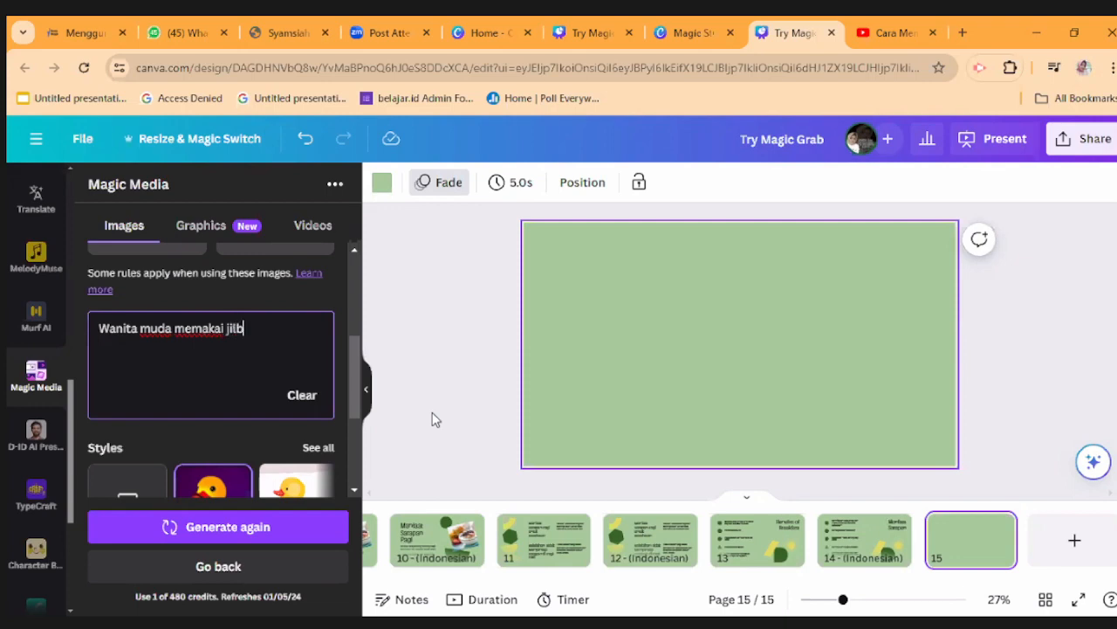
type("ab berwarna cokla")
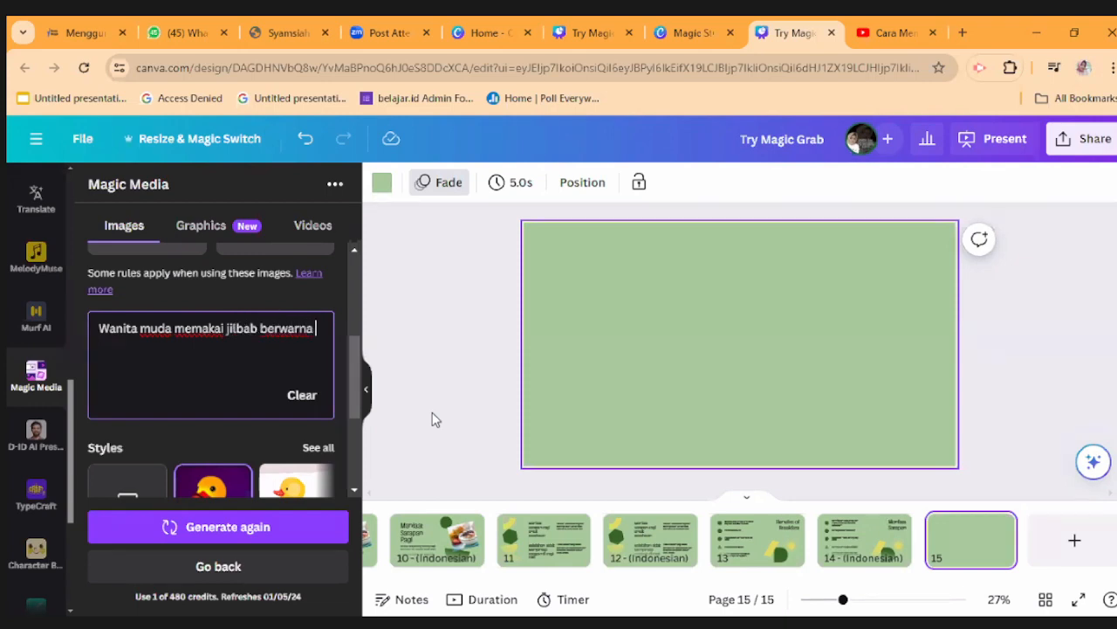
type("t menghadap")
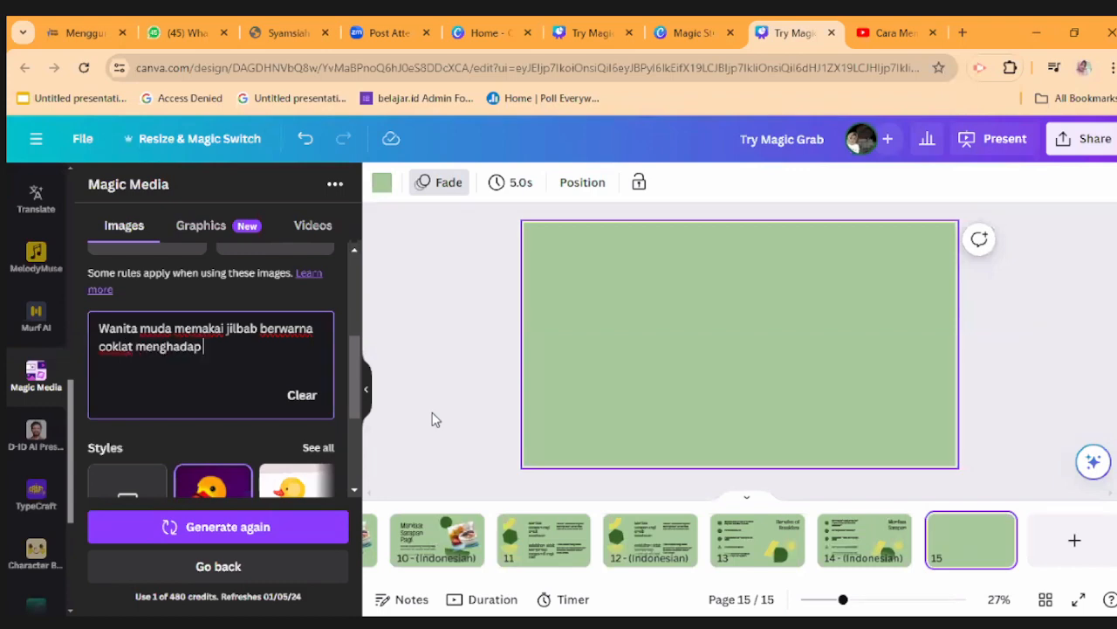
type(" ke depan.")
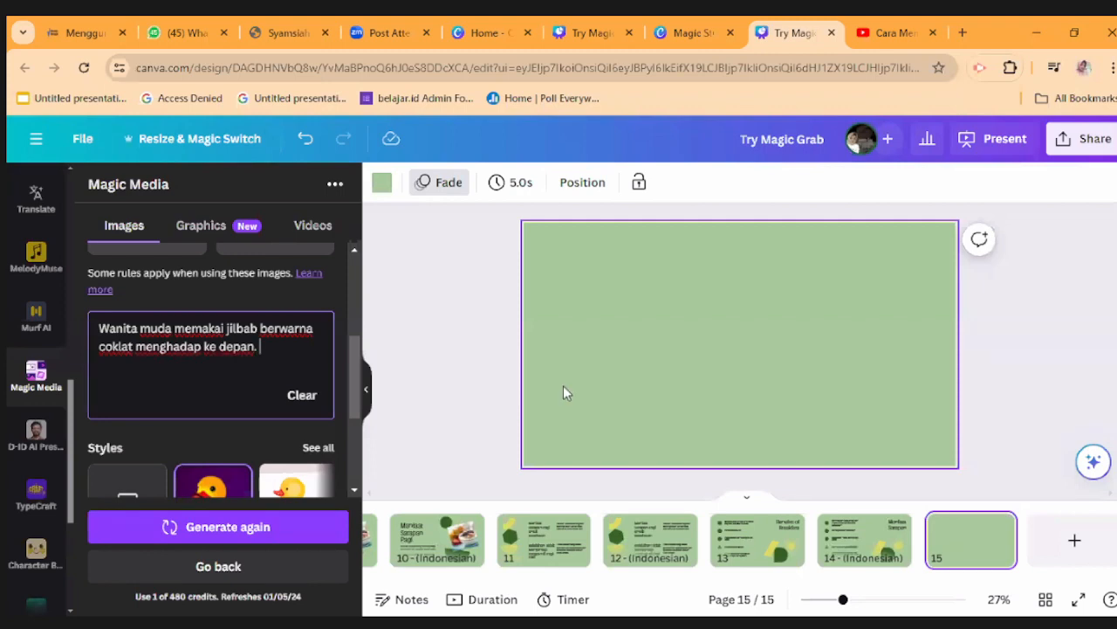
left_click(481, 381)
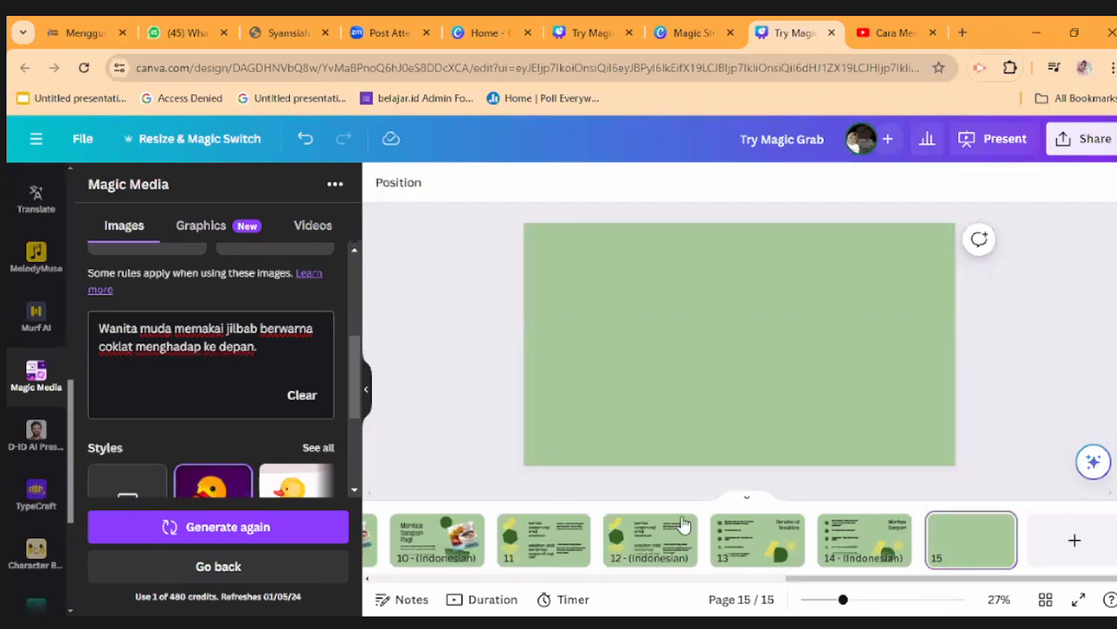